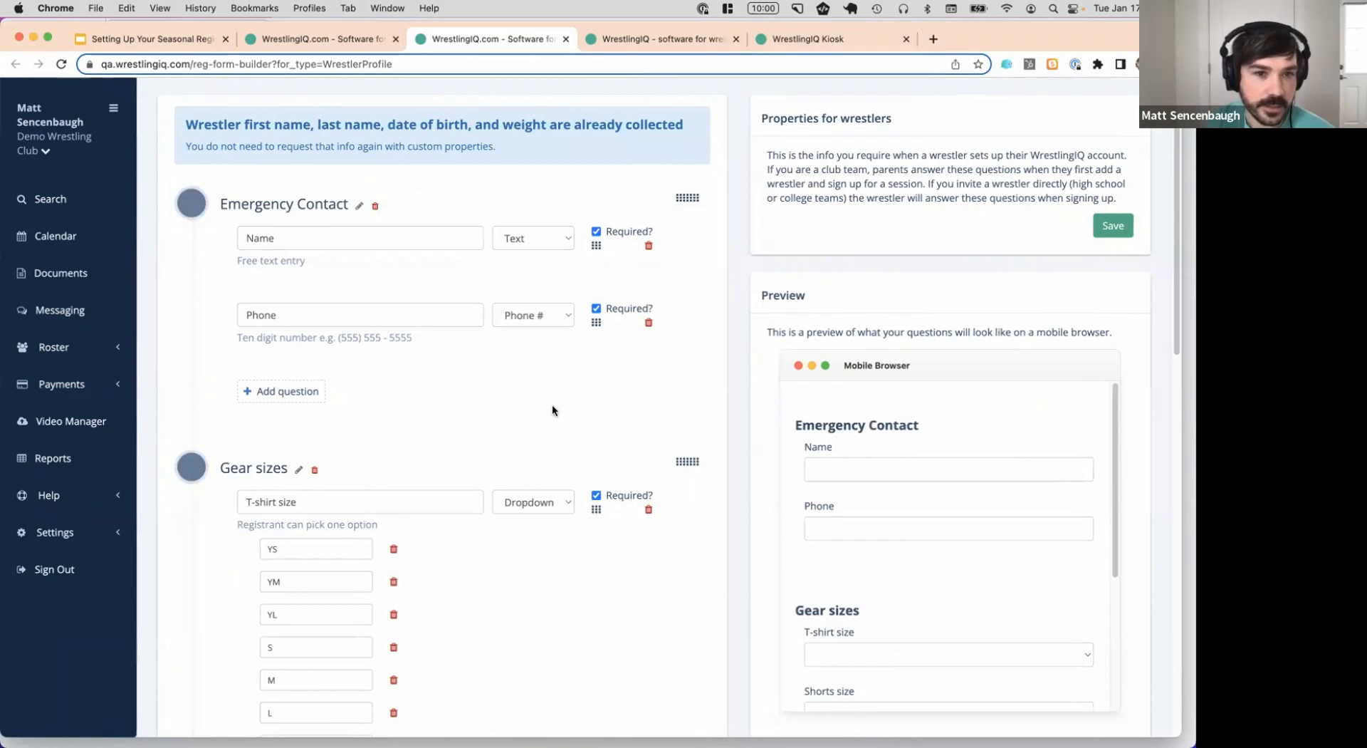
# Scroll through the wrestler profile questions, then go back to the registration setup walkthrough
pyautogui.scroll(-3, 389, 348)
pyautogui.scroll(-5, 396, 336)
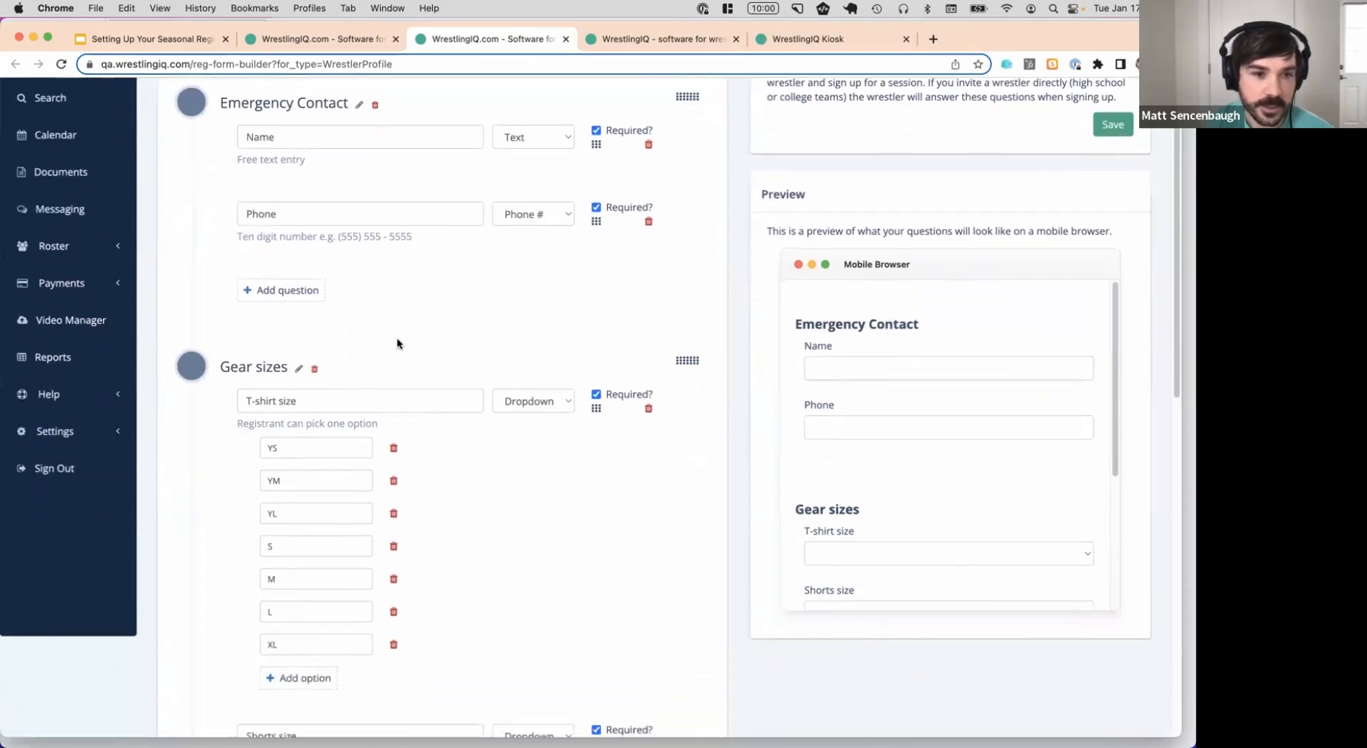
pyautogui.scroll(-20, 443, 295)
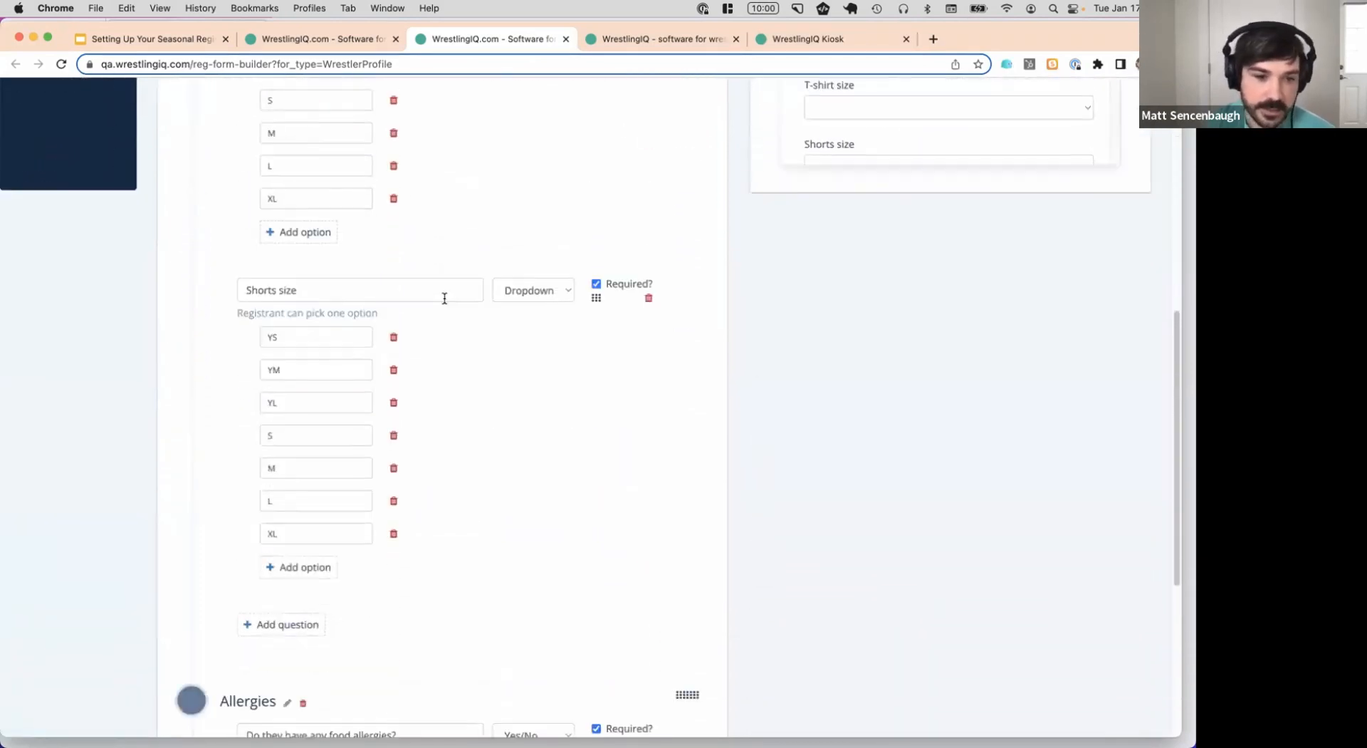
pyautogui.scroll(20, 437, 296)
pyautogui.hotkey('ctrl', 'shift', 'Tab')
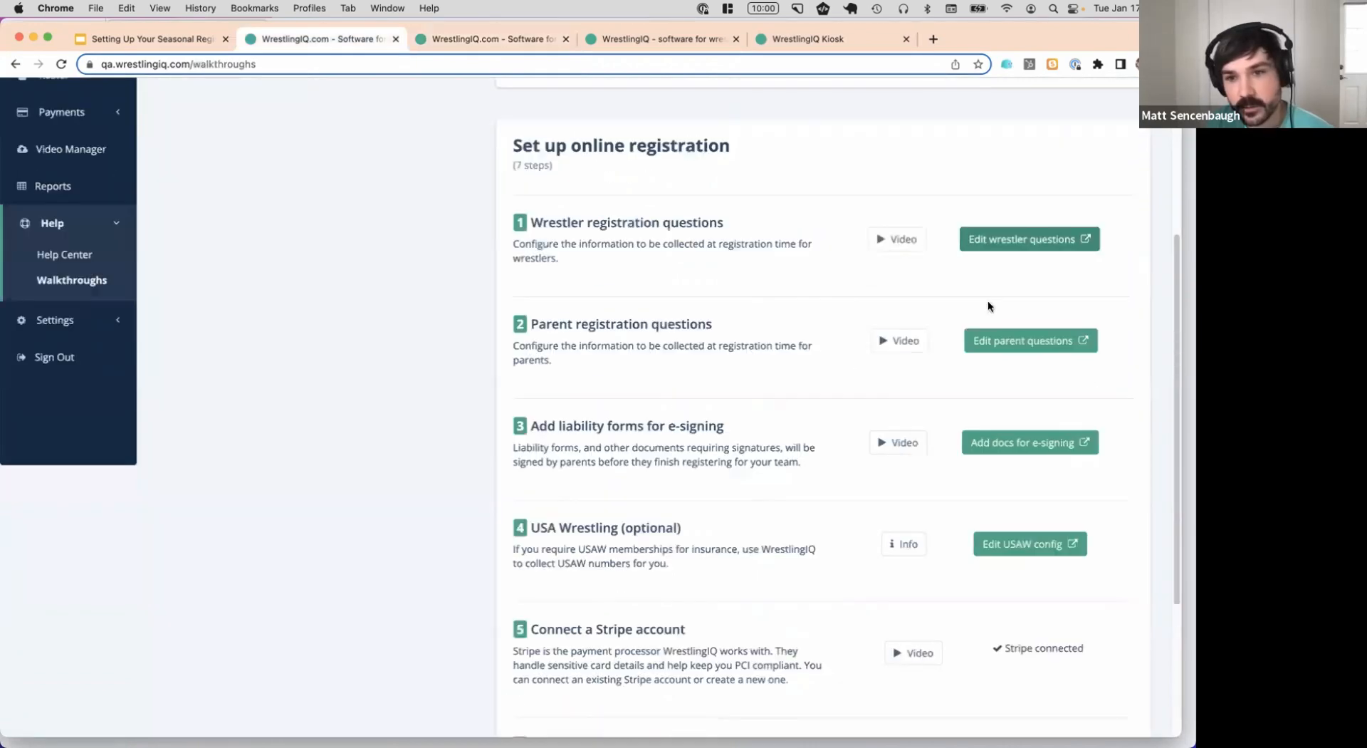
pyautogui.click(1027, 340)
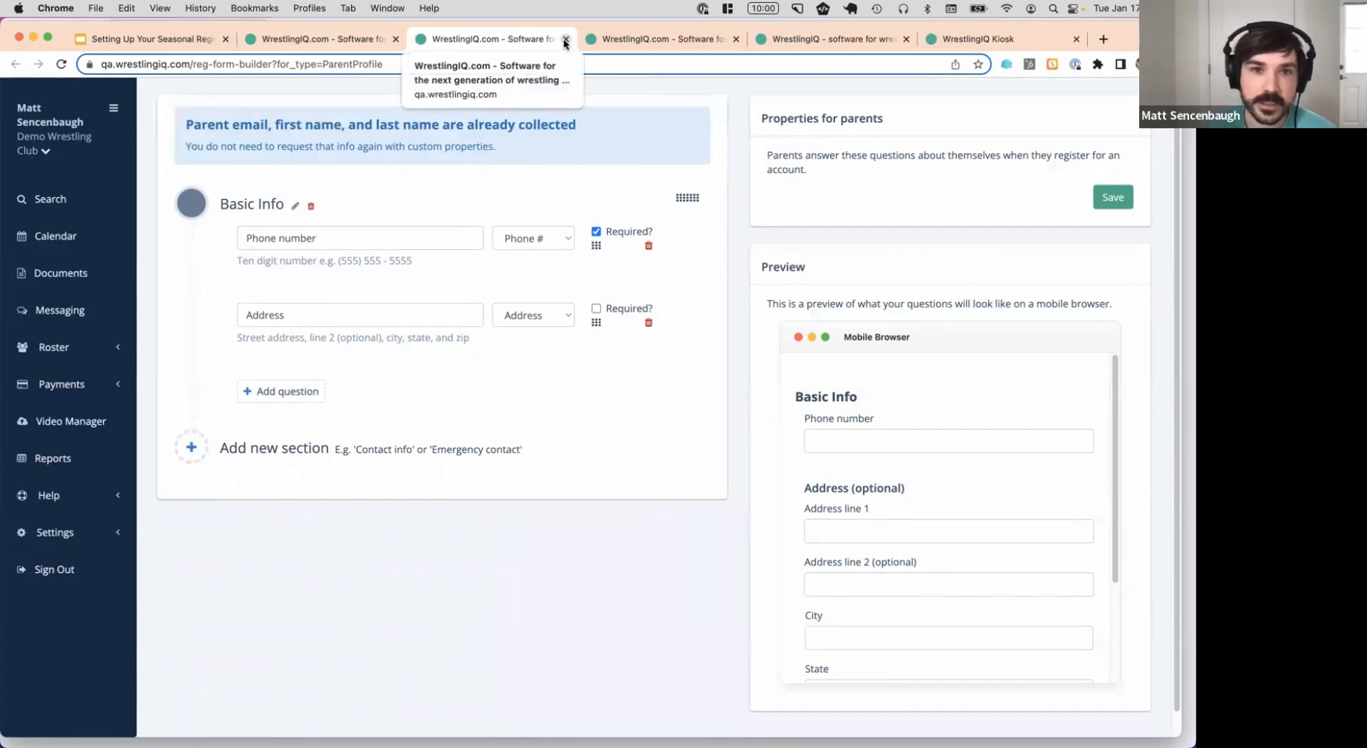
pyautogui.click(565, 39)
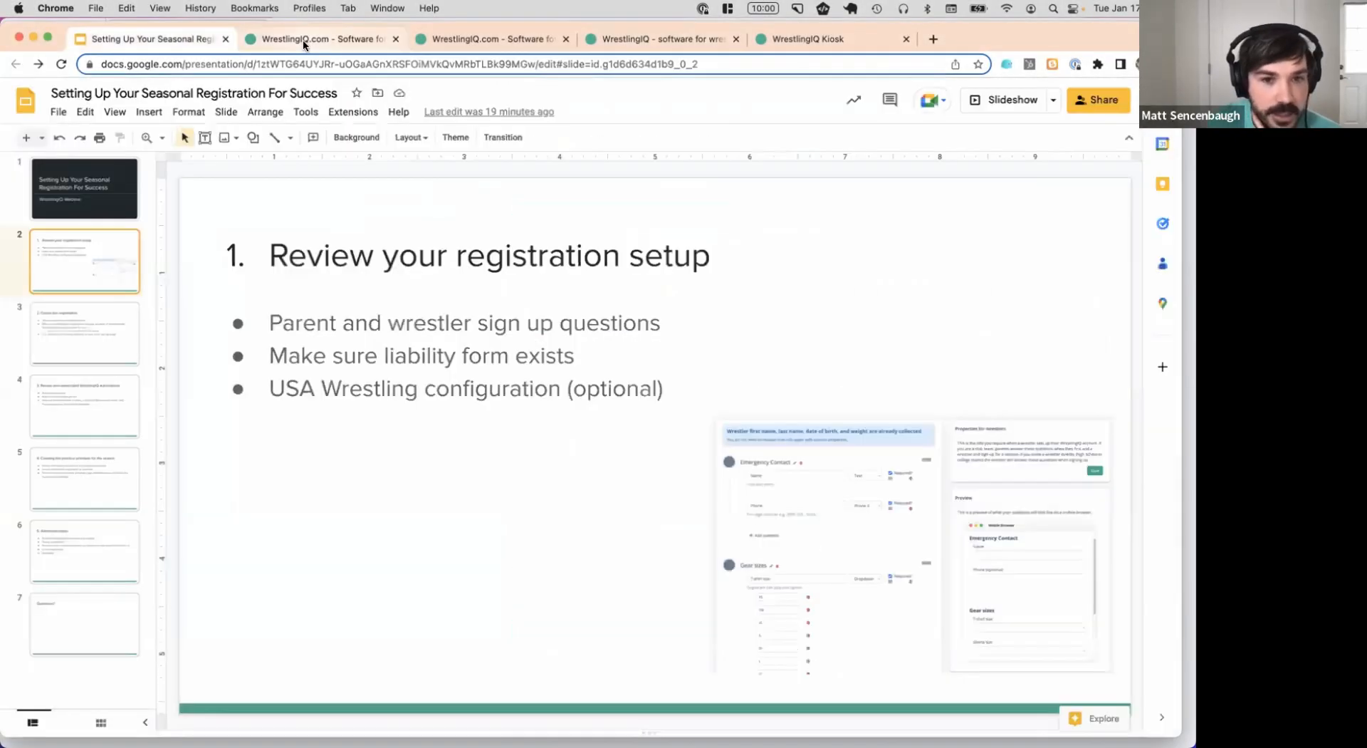
pyautogui.click(302, 39)
# Open the team's Documents and check the Example Liability Form's edit page
pyautogui.click(86, 277)
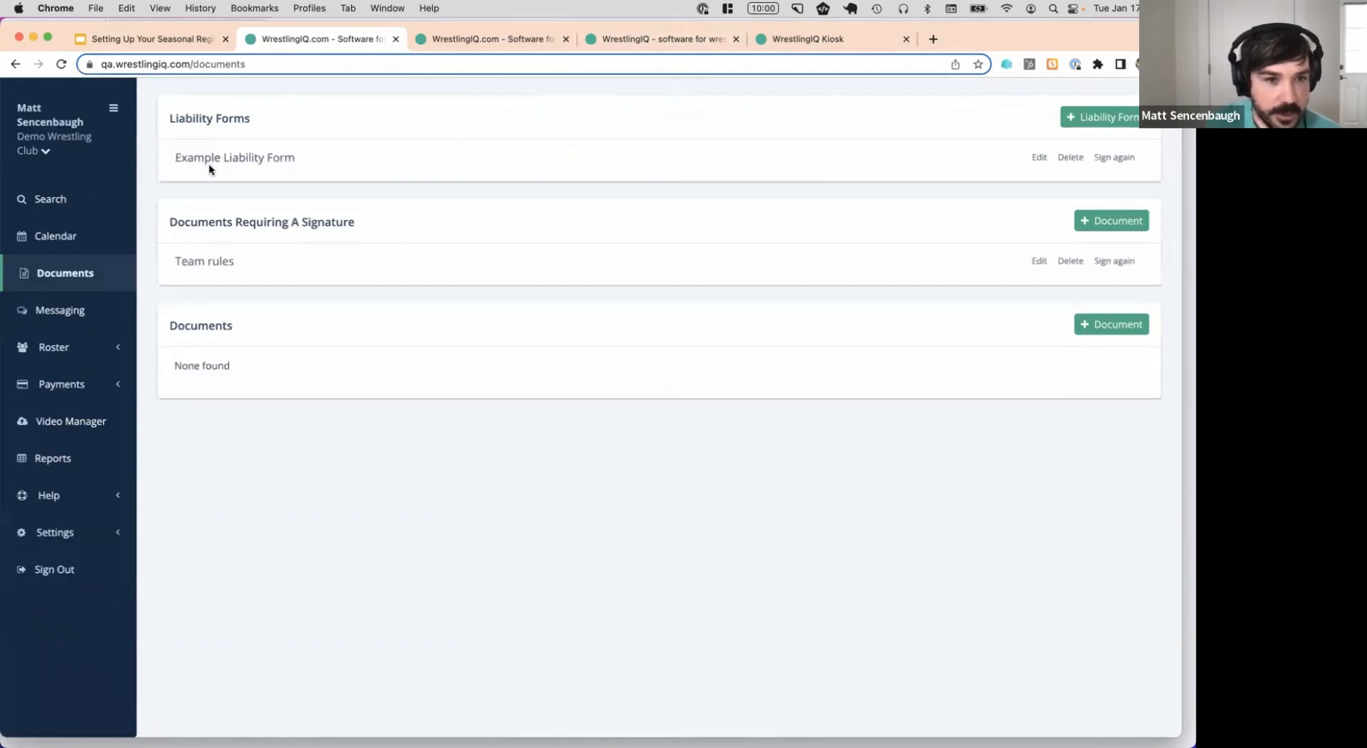
pyautogui.click(1039, 158)
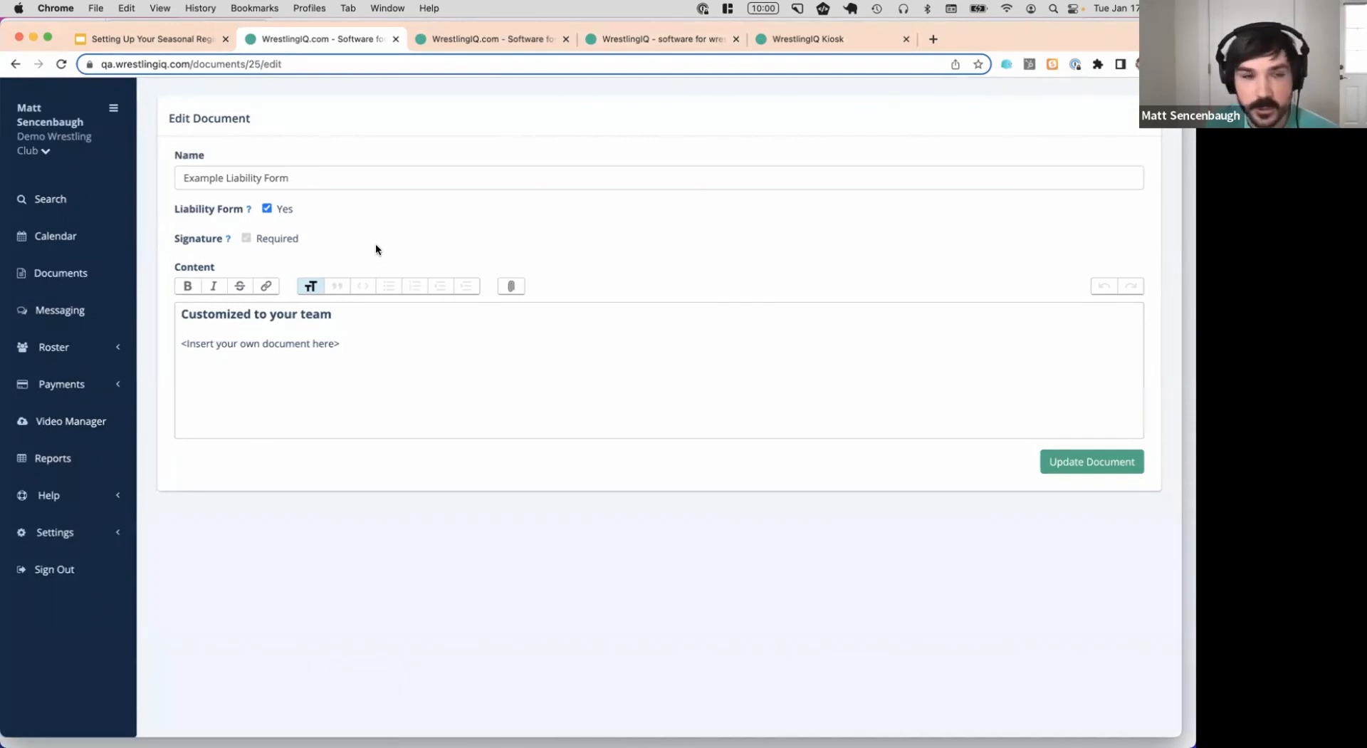
pyautogui.click(16, 65)
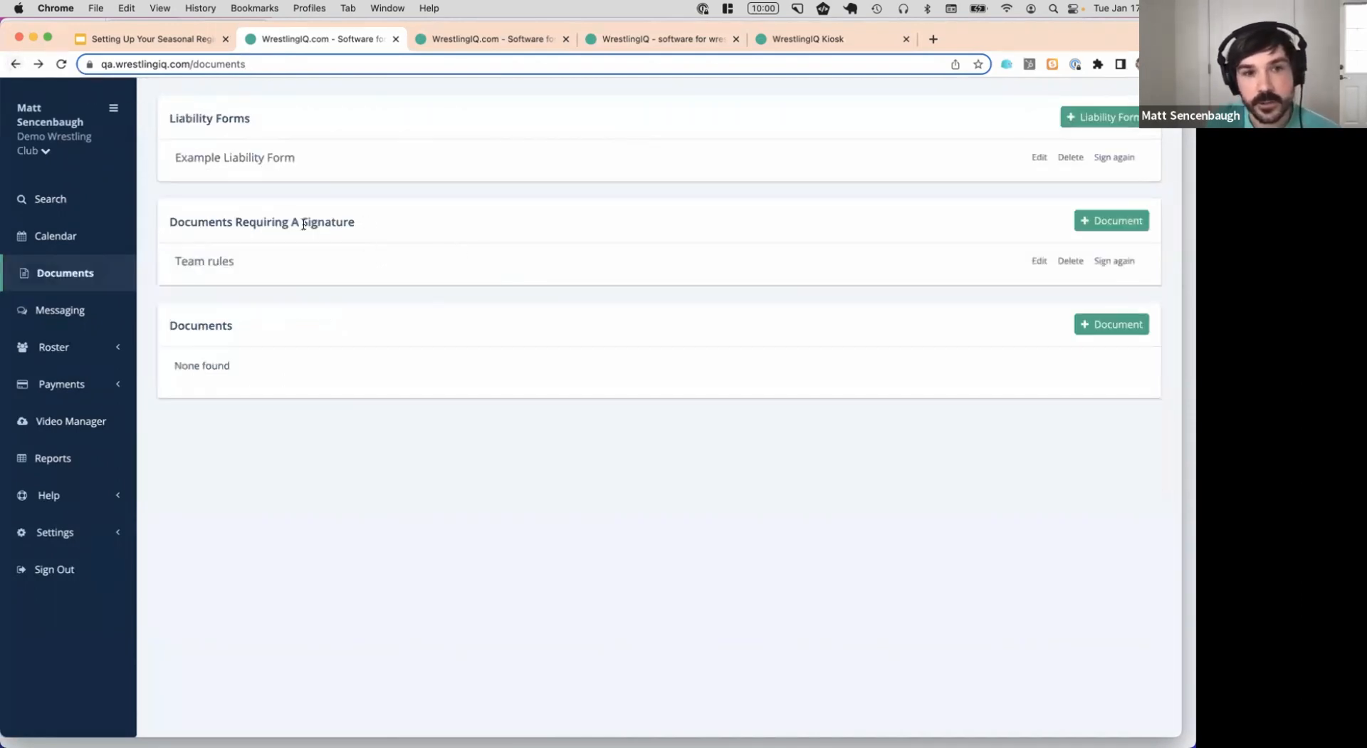
# View the Team rules document under Documents Requiring A Signature, then return to the presentation
pyautogui.moveTo(238, 223); pyautogui.dragTo(395, 224)
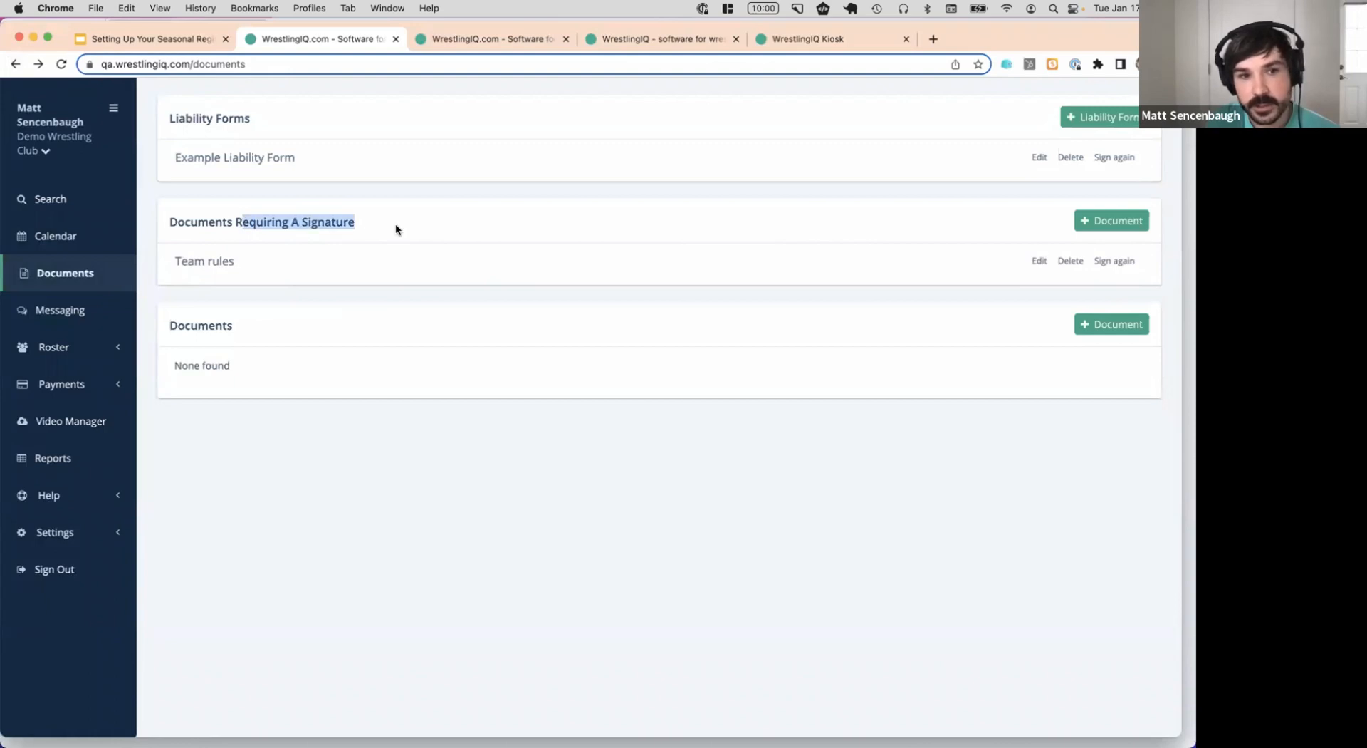
pyautogui.click(298, 221)
pyautogui.tripleClick(246, 220)
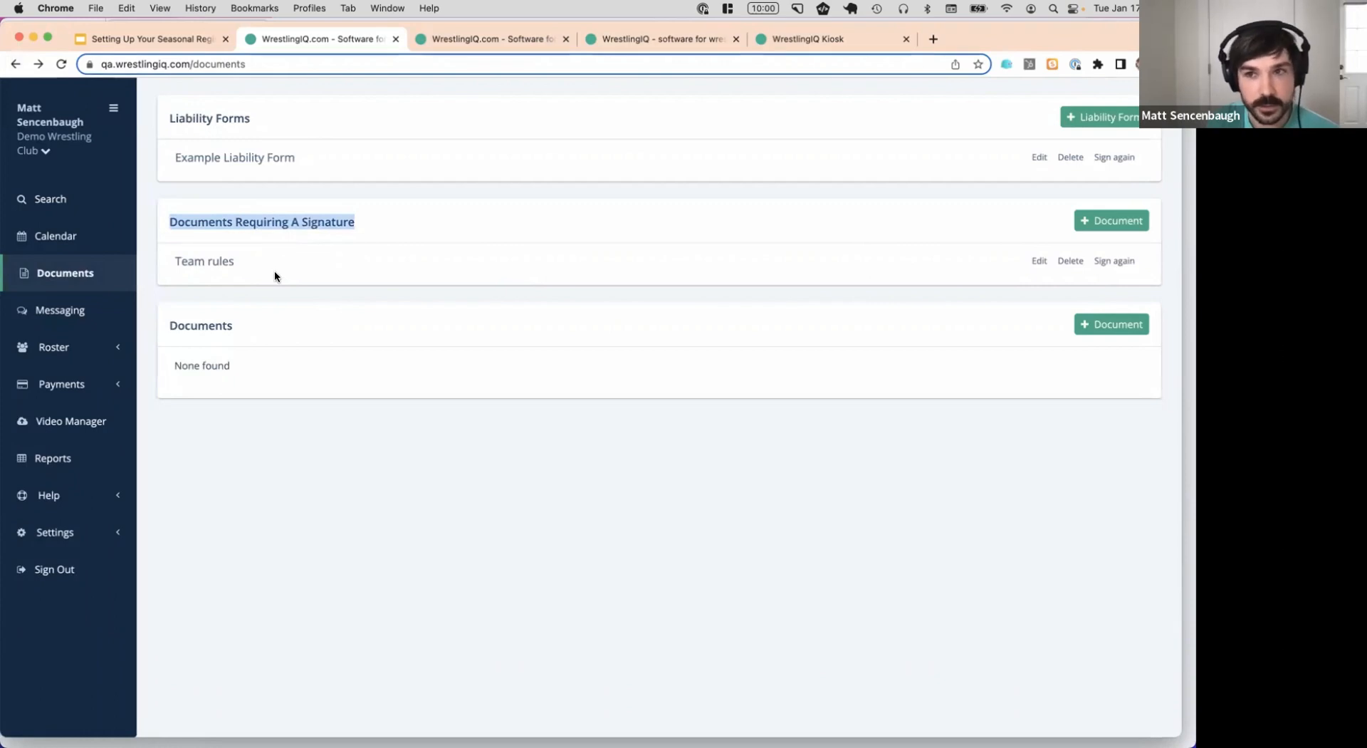
pyautogui.click(203, 264)
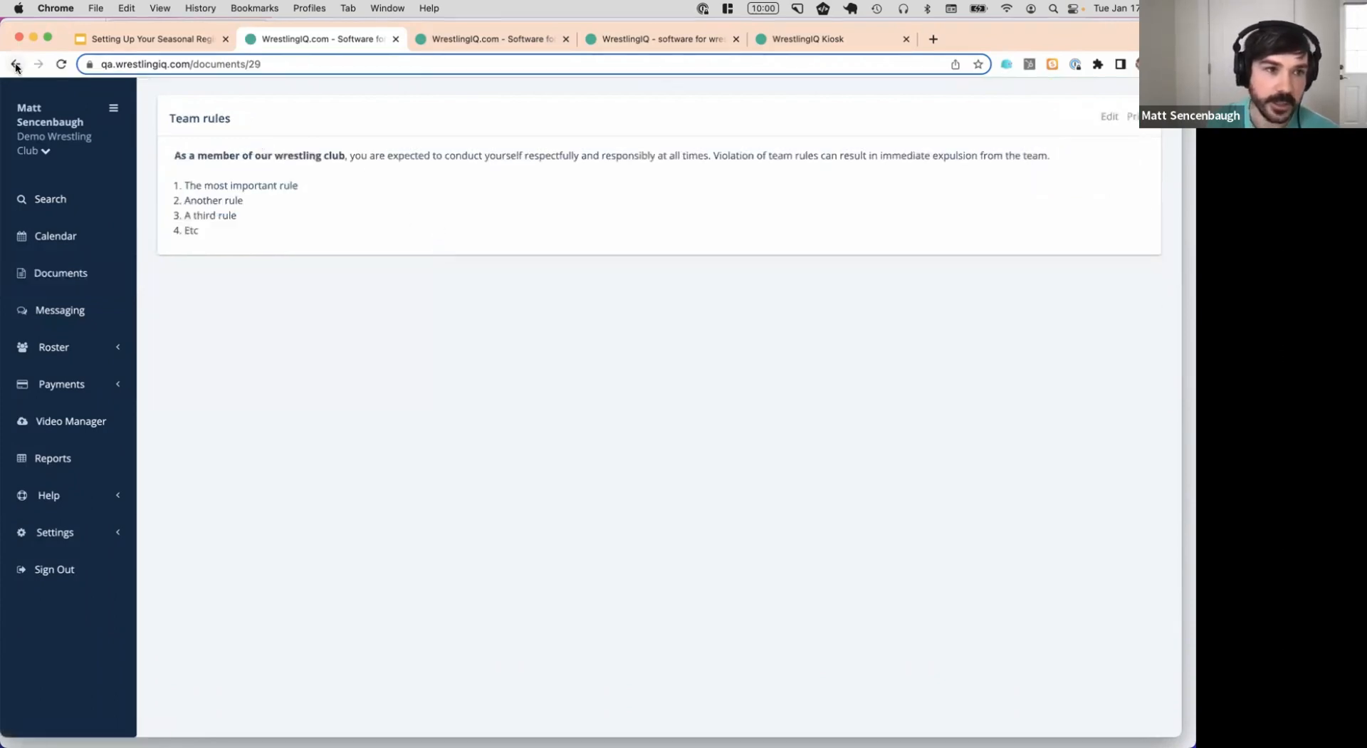
pyautogui.click(15, 64)
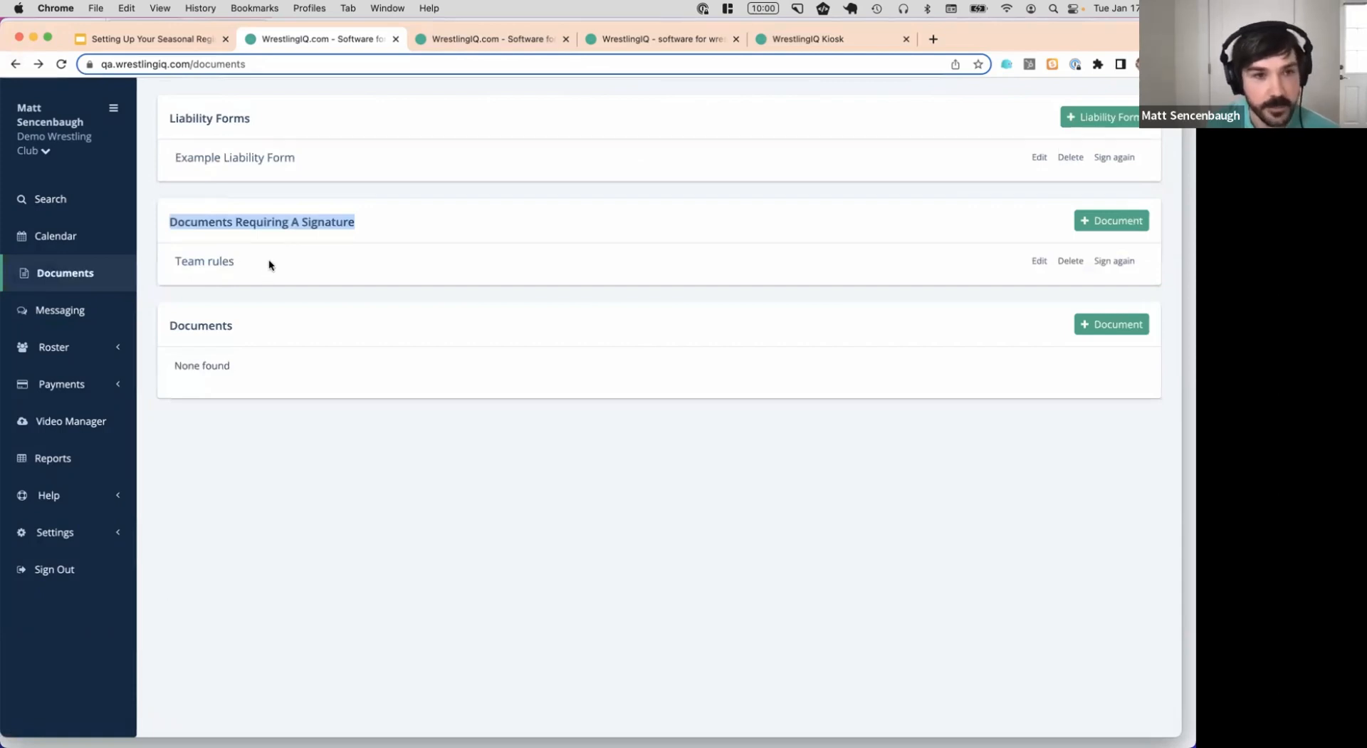
pyautogui.click(335, 160)
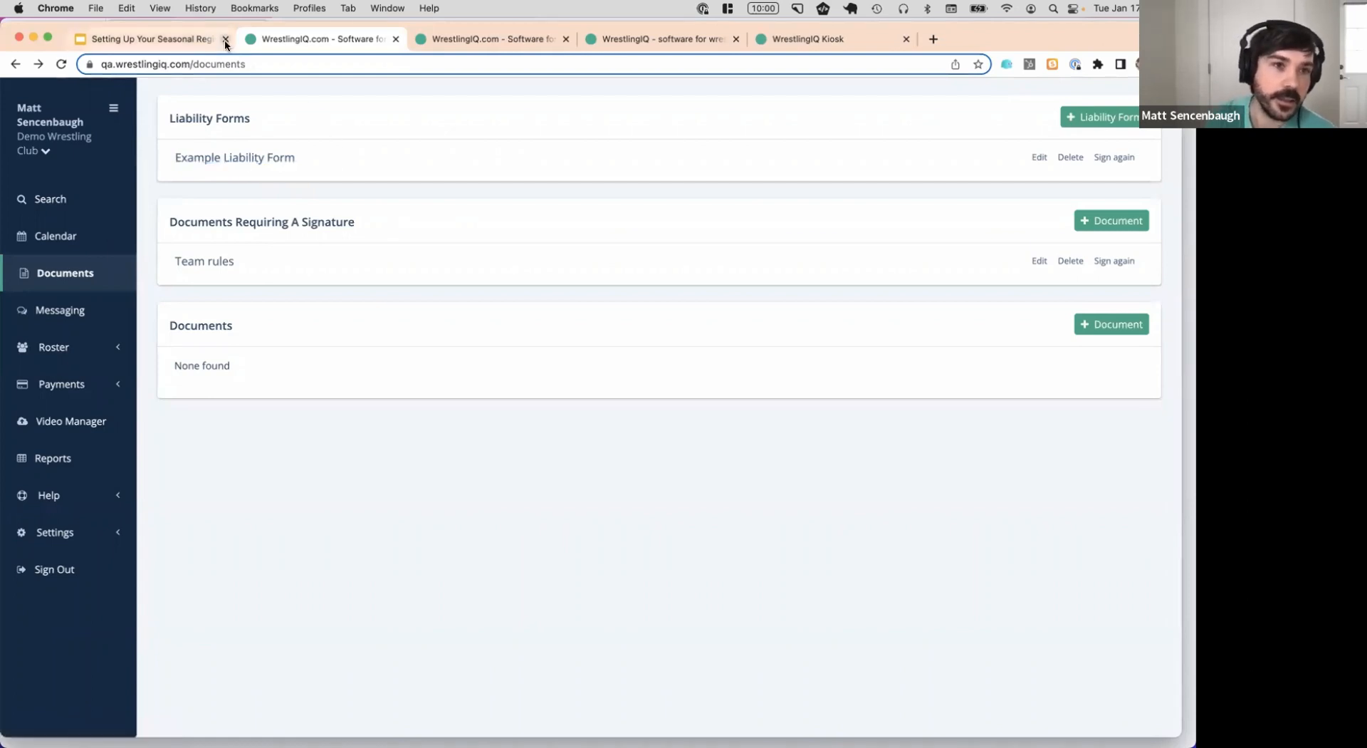
pyautogui.hotkey('ctrl', 'shift', 'Tab')
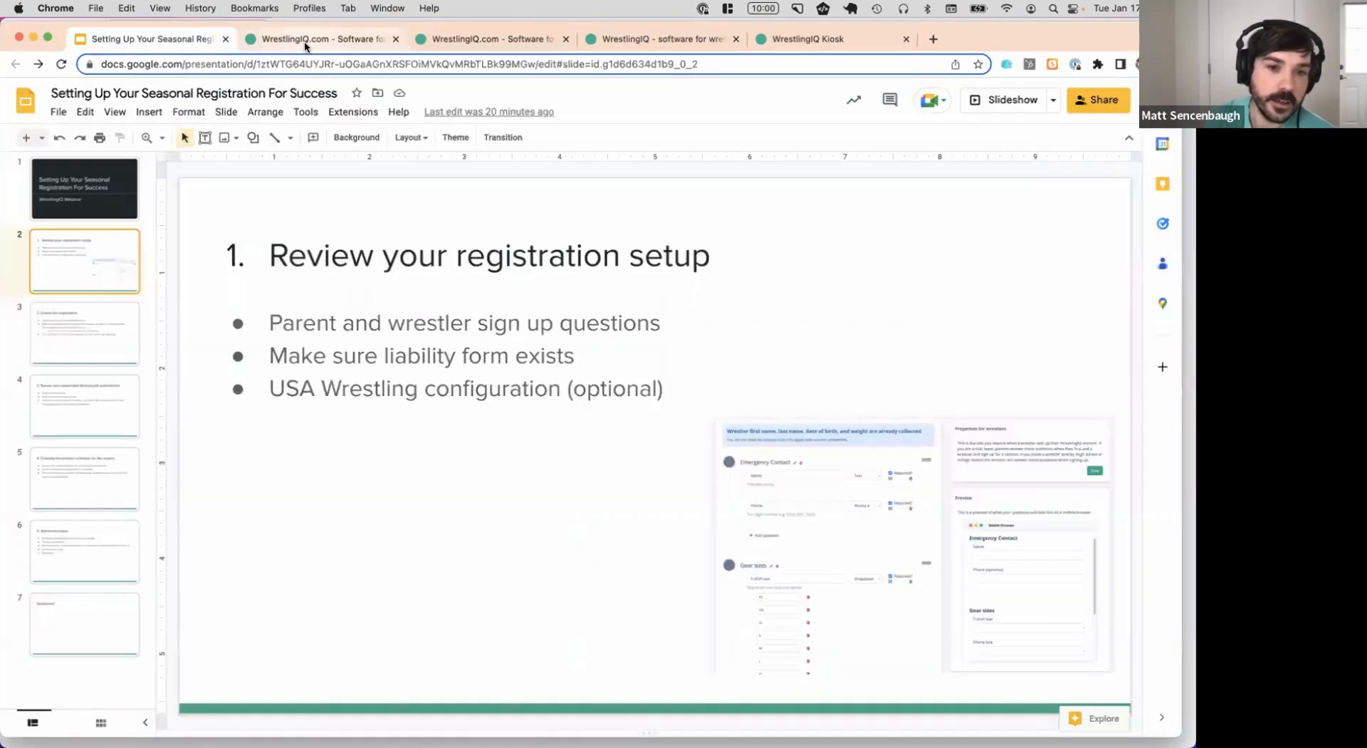
# In Team settings, set the USA Wrestling config to 'Require id and expiration', then return to the deck
pyautogui.click(304, 41)
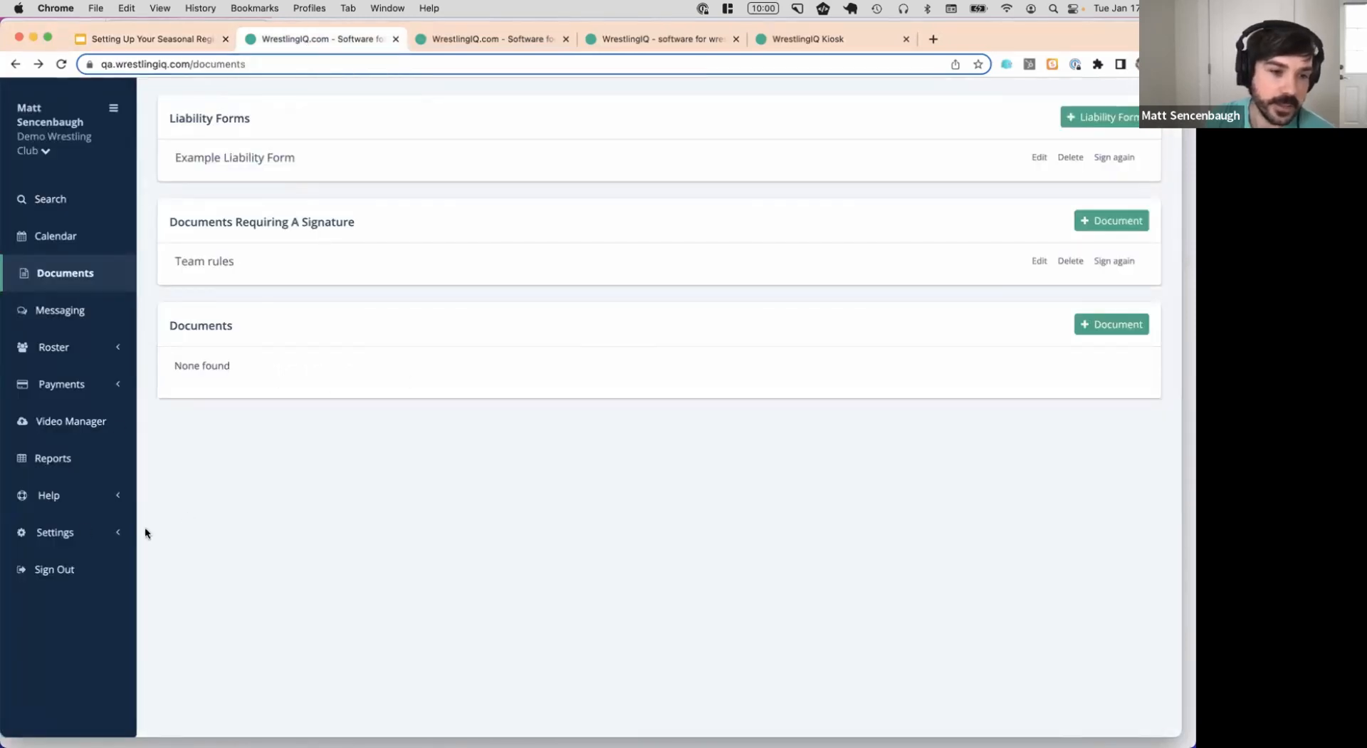
pyautogui.click(84, 532)
pyautogui.click(96, 622)
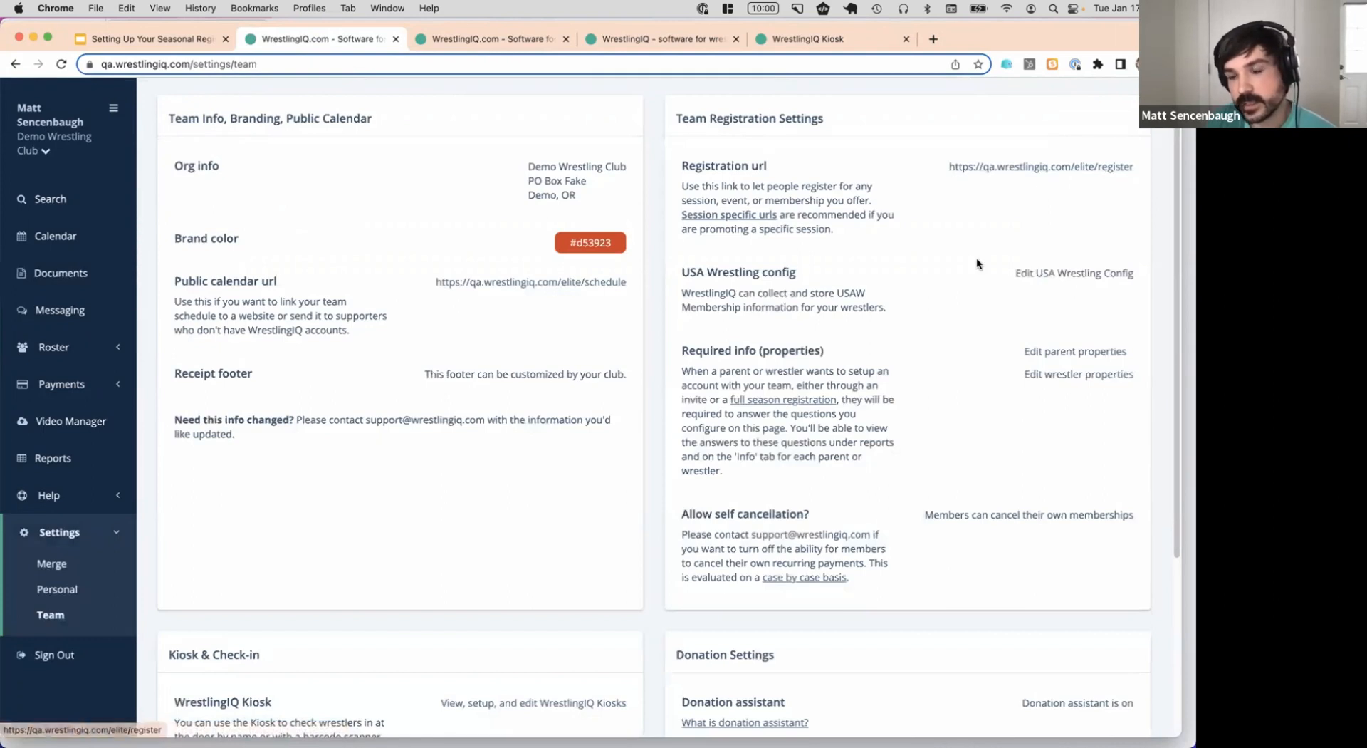
pyautogui.click(1065, 272)
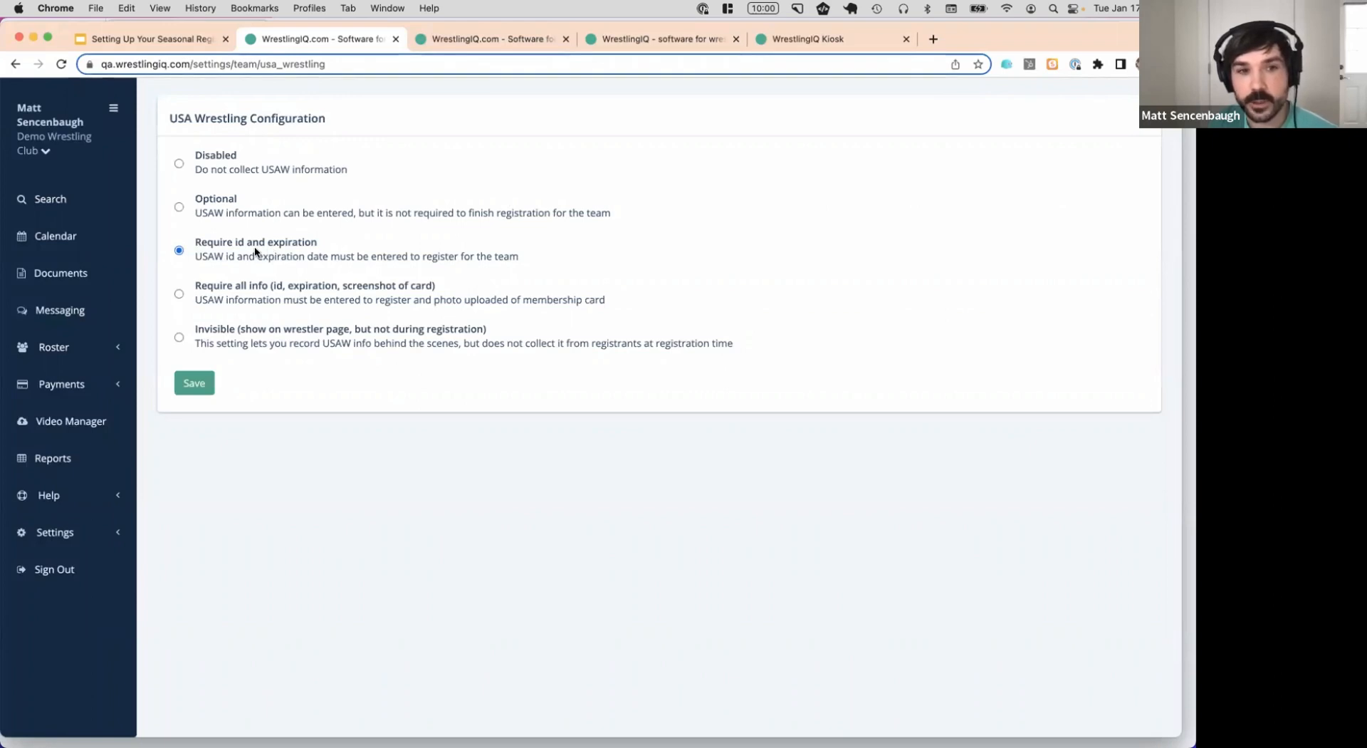
pyautogui.click(222, 249)
pyautogui.click(189, 41)
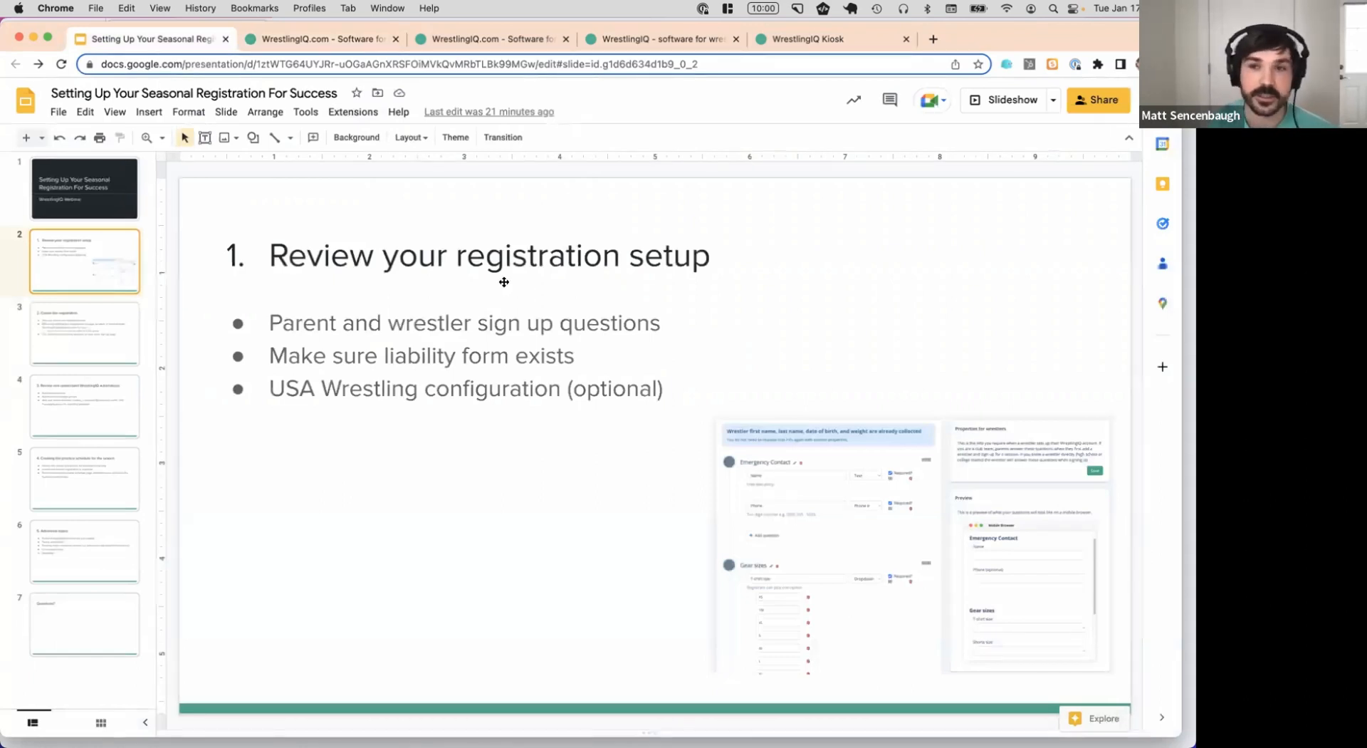
# Advance the deck to the '2. Create the registration' slide and open WrestlingIQ's Payments > Registrations list
pyautogui.click(82, 335)
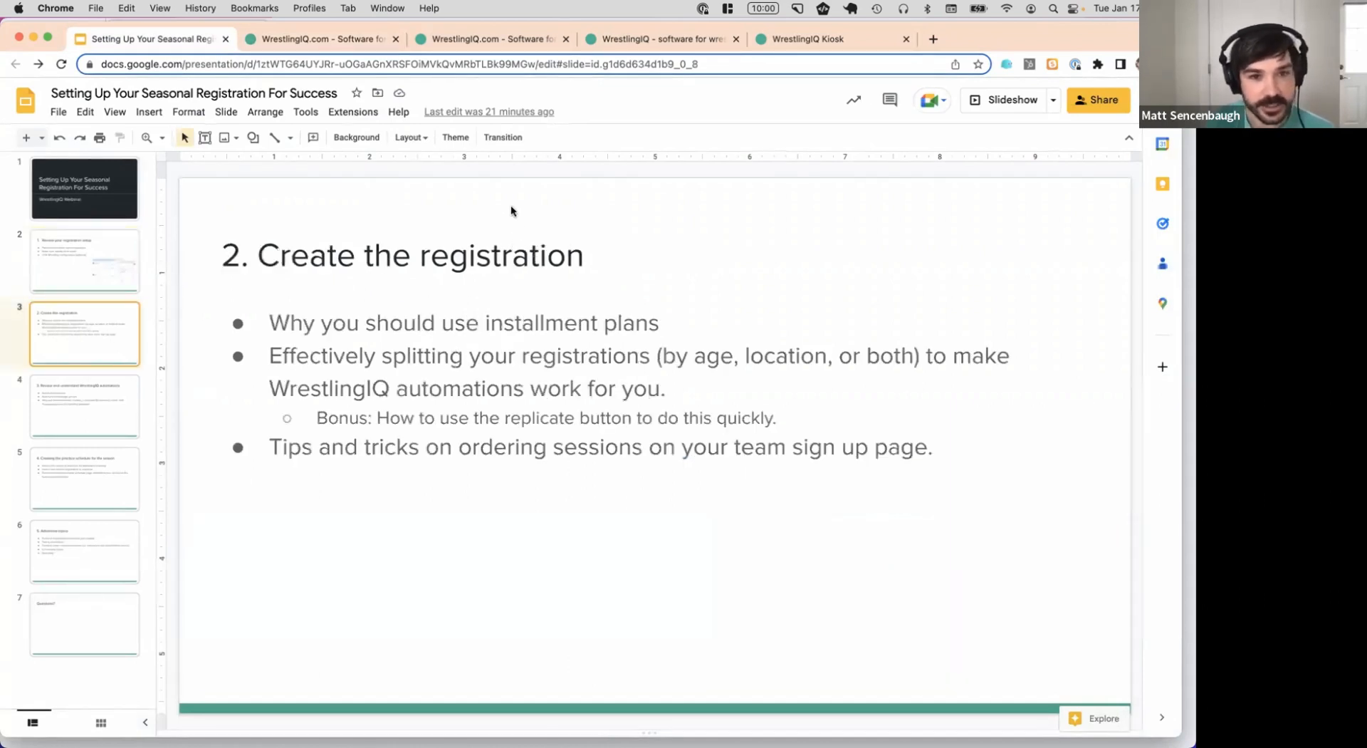
pyautogui.click(349, 38)
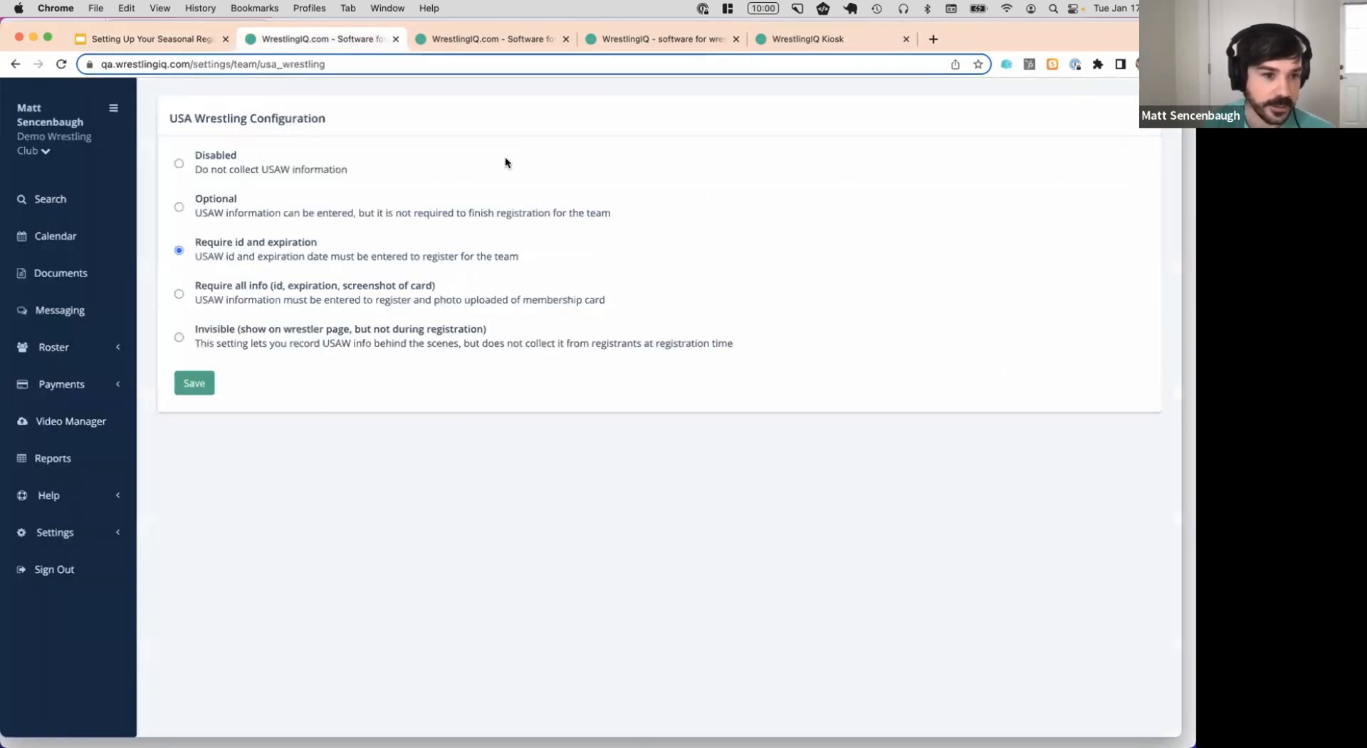
pyautogui.click(131, 376)
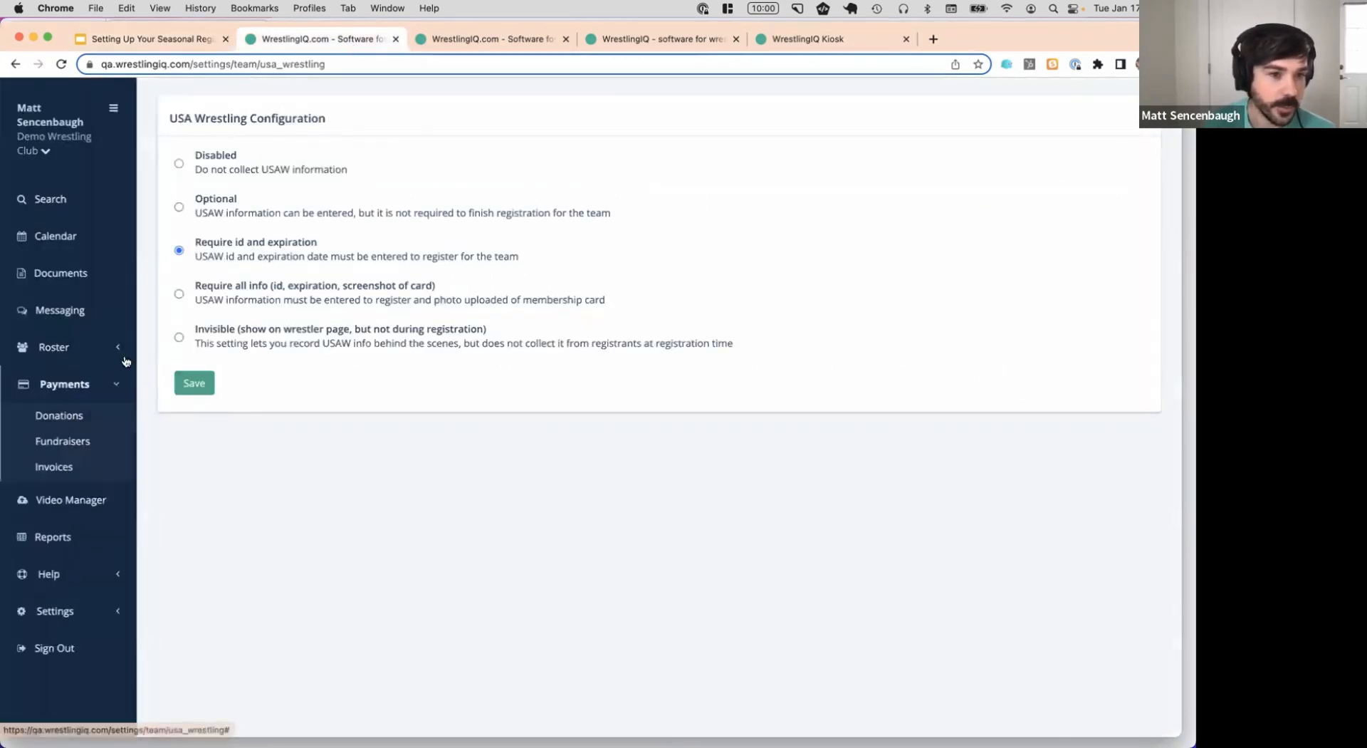
pyautogui.scroll(-1, 182, 344)
pyautogui.click(94, 504)
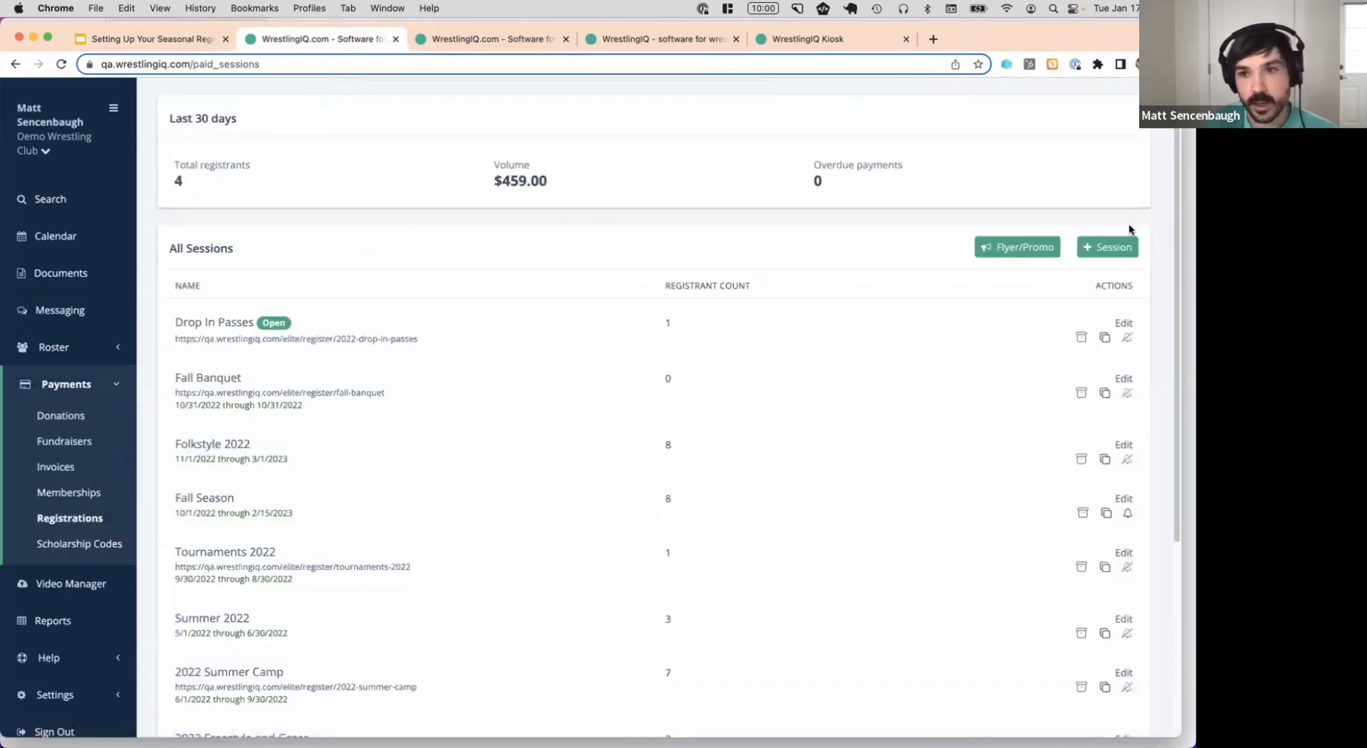
# Start a new session with '+ Session', close the wrestler questions tab, and return to the form
pyautogui.click(1117, 250)
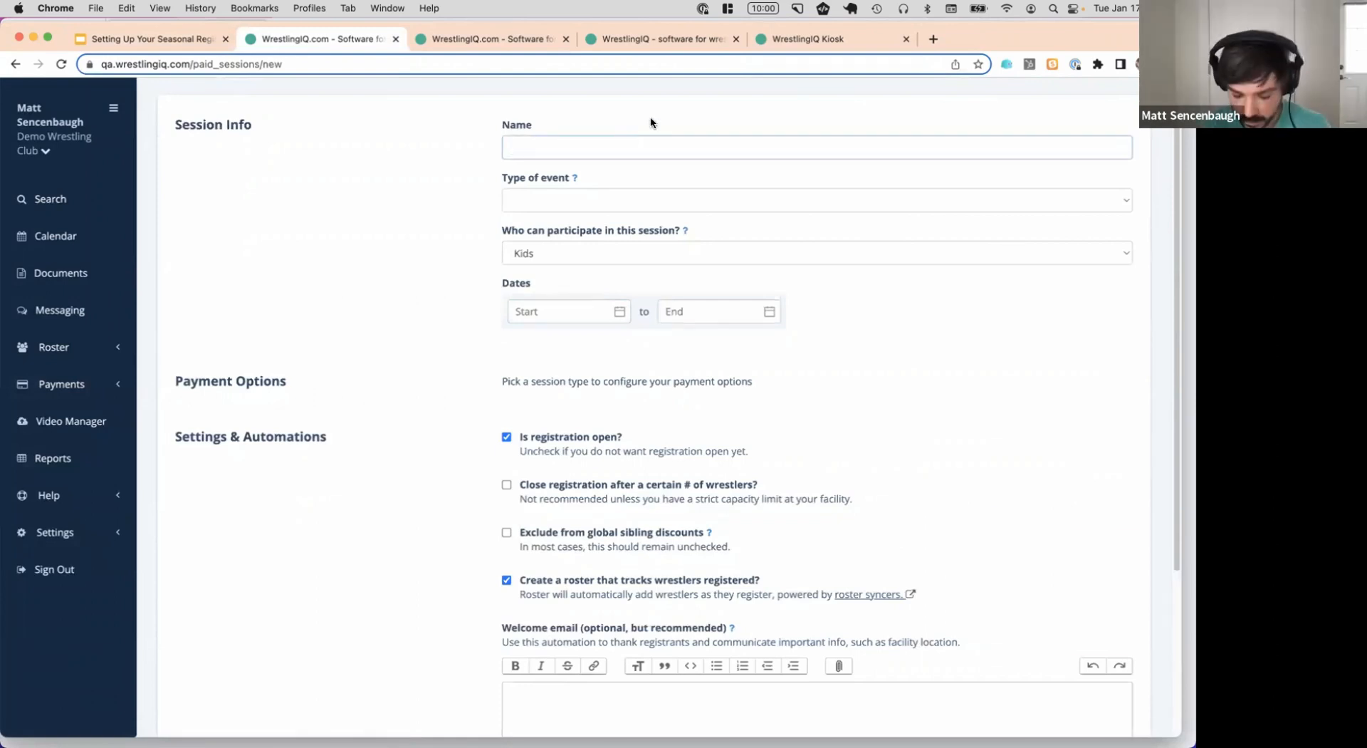
pyautogui.write('I')
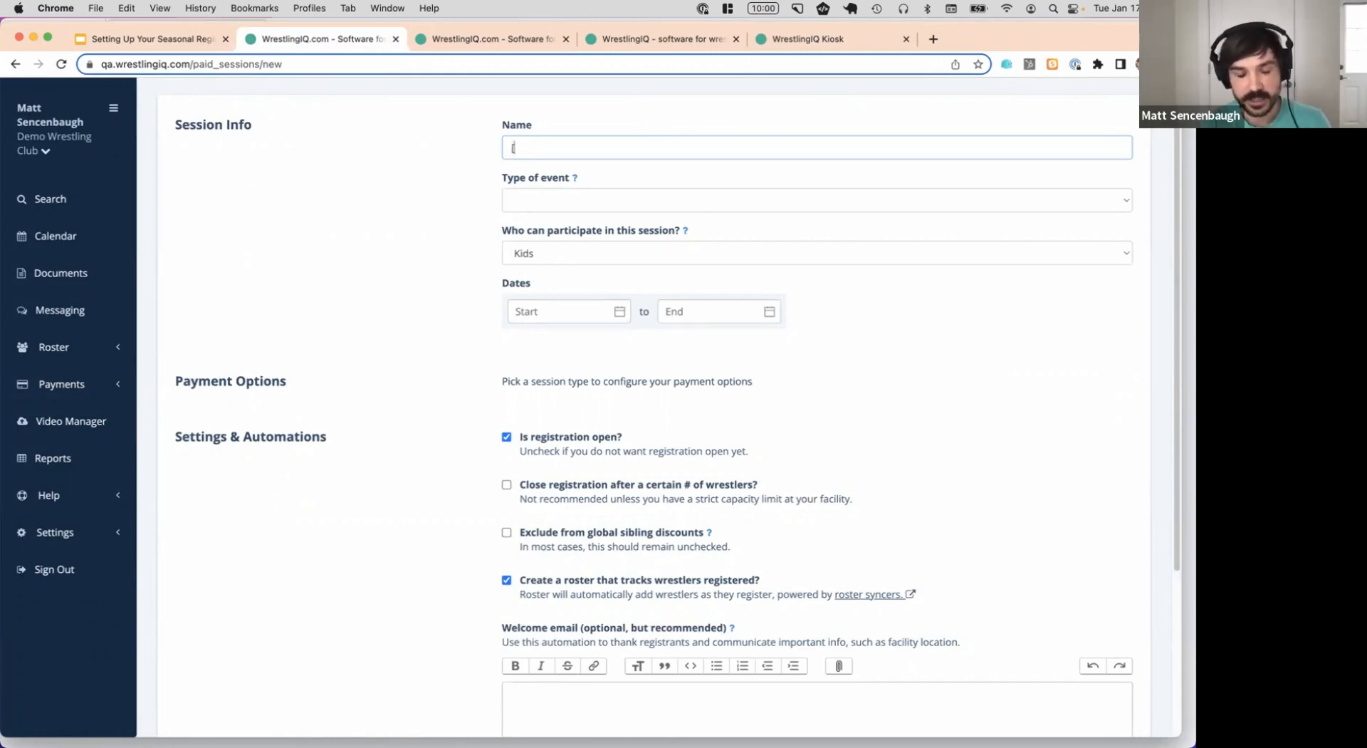
pyautogui.click(514, 37)
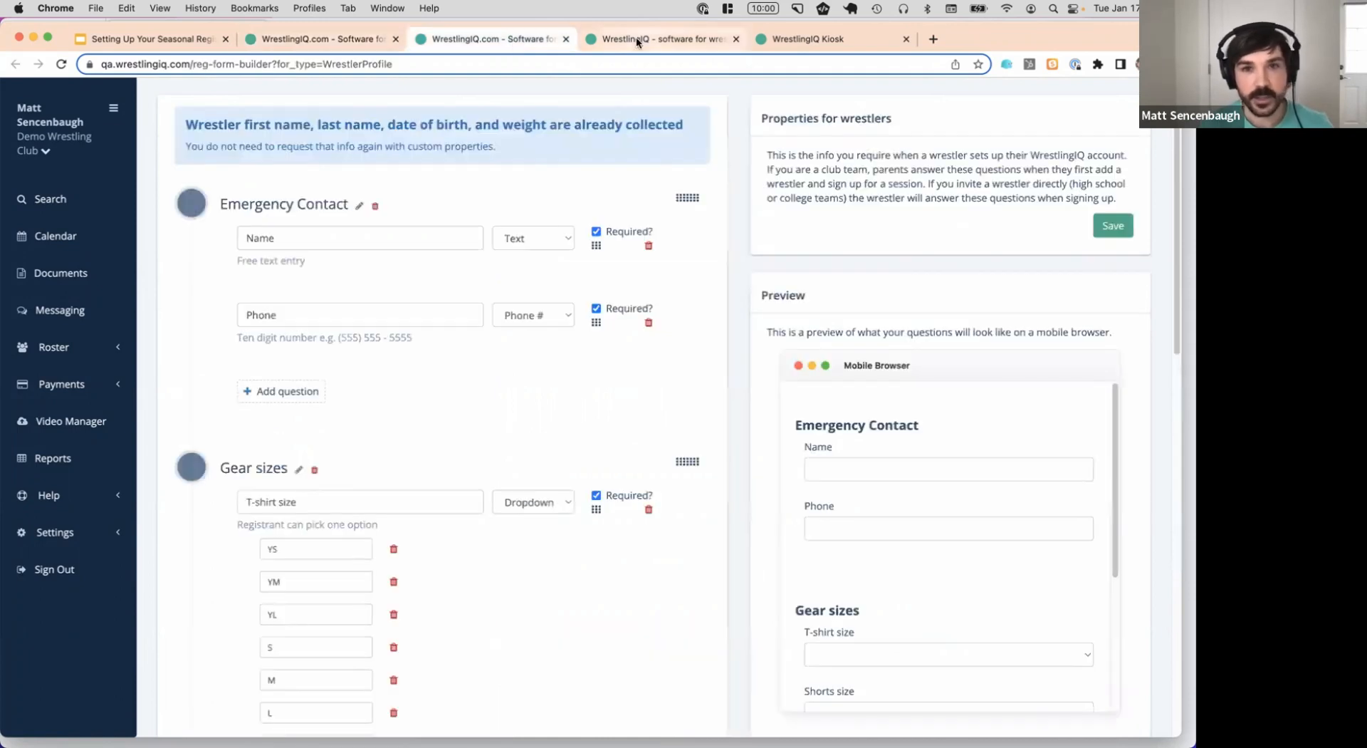
pyautogui.click(636, 37)
pyautogui.click(541, 37)
pyautogui.press('super+w')
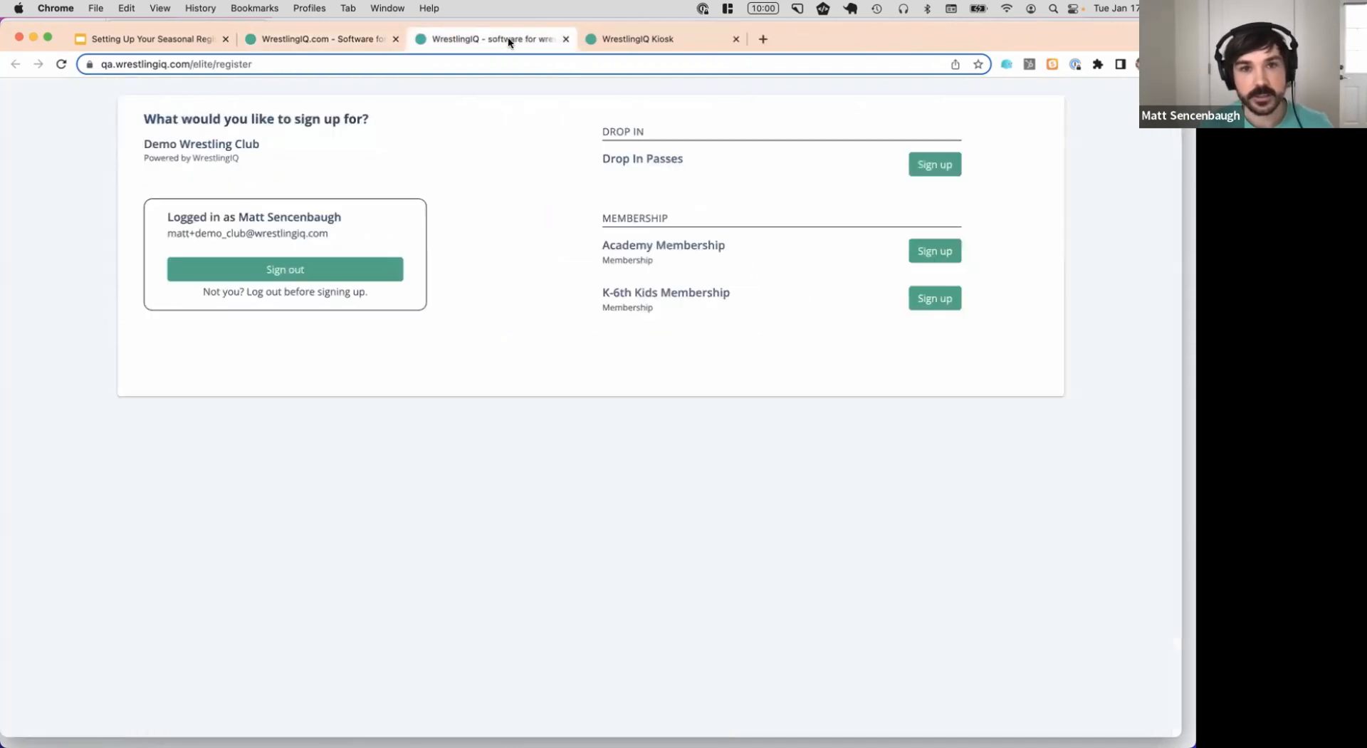
pyautogui.click(343, 41)
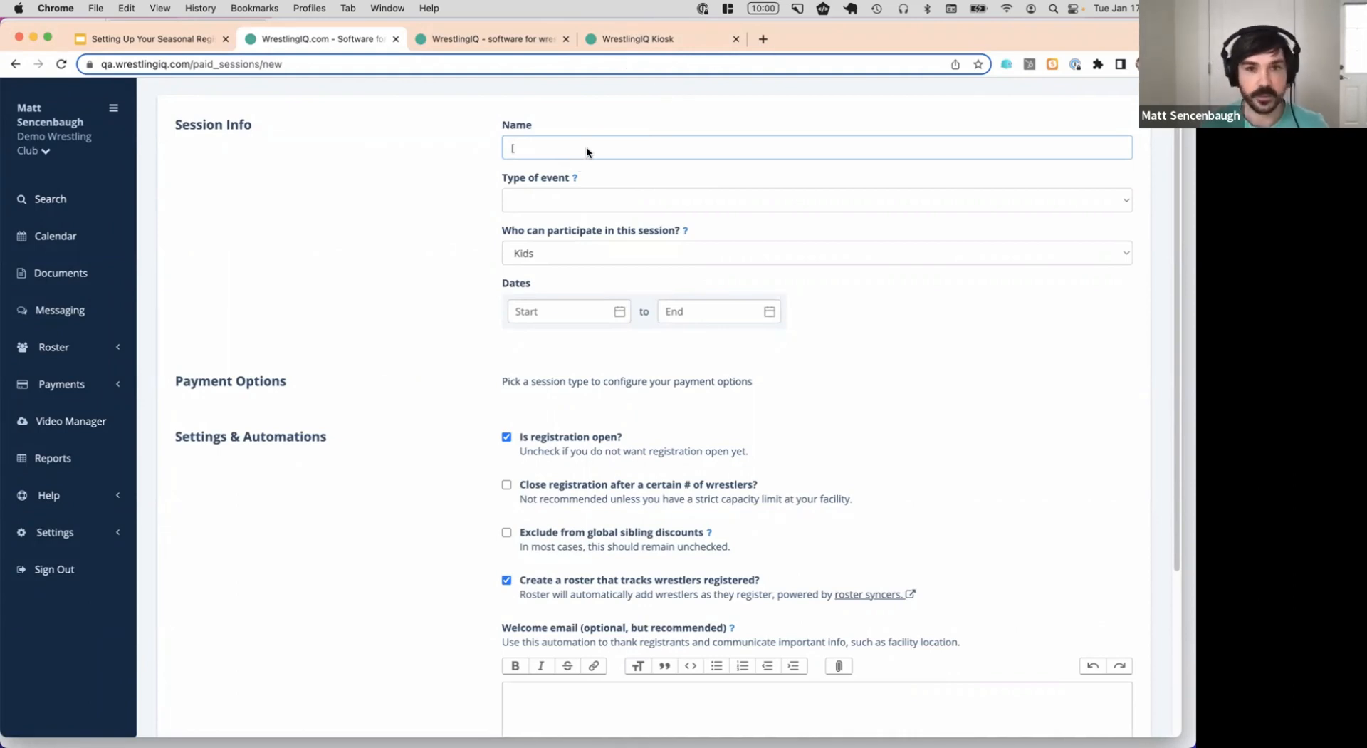
# Name the session '[Ages 4-7] 2023 Freestyle', replacing the 'NE Portland, ' location text
pyautogui.write('[N')
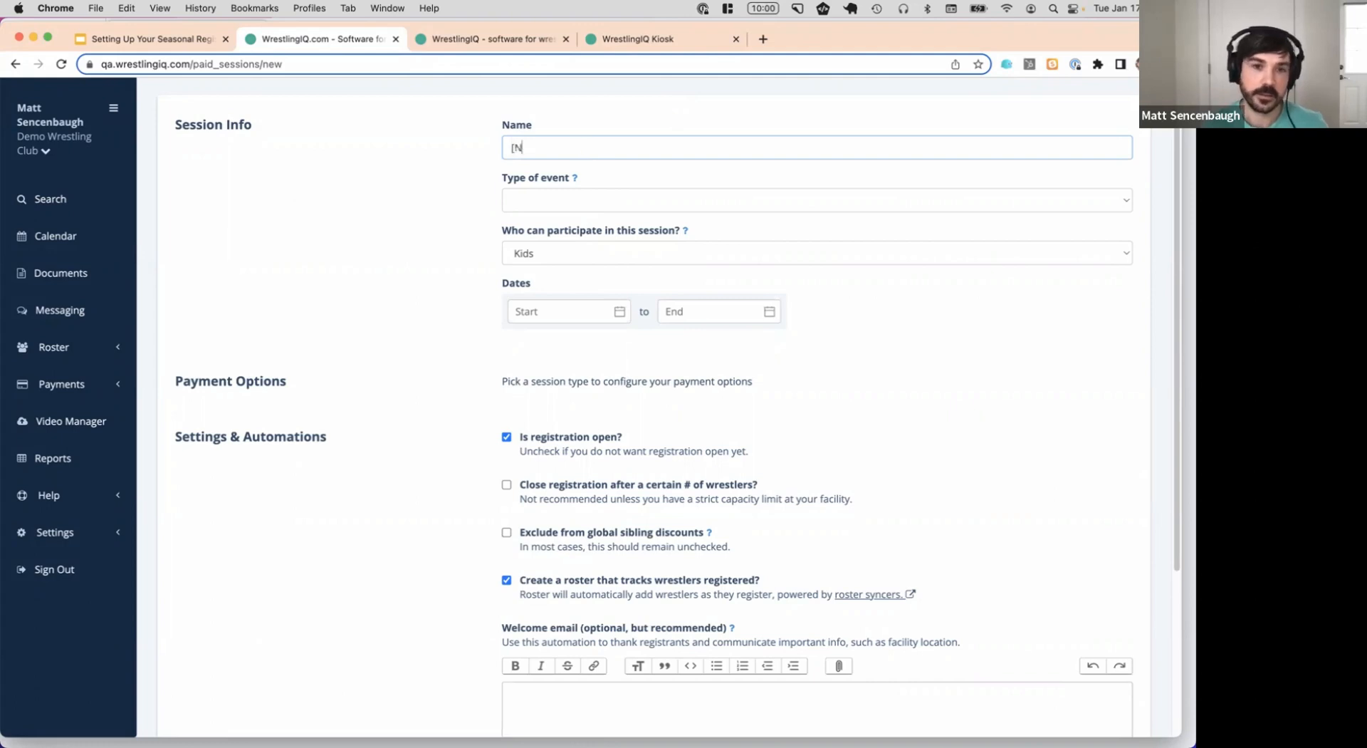
pyautogui.write('E Portland, 4')
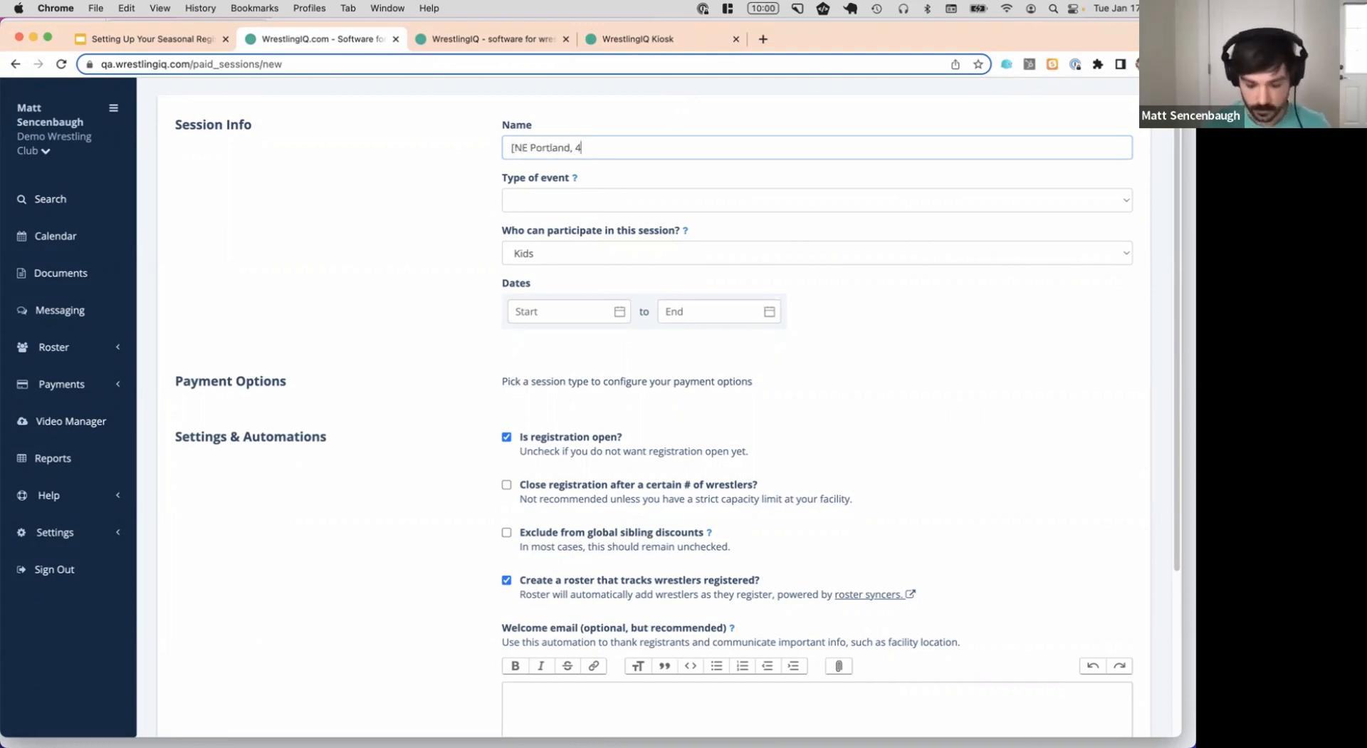
pyautogui.write('-')
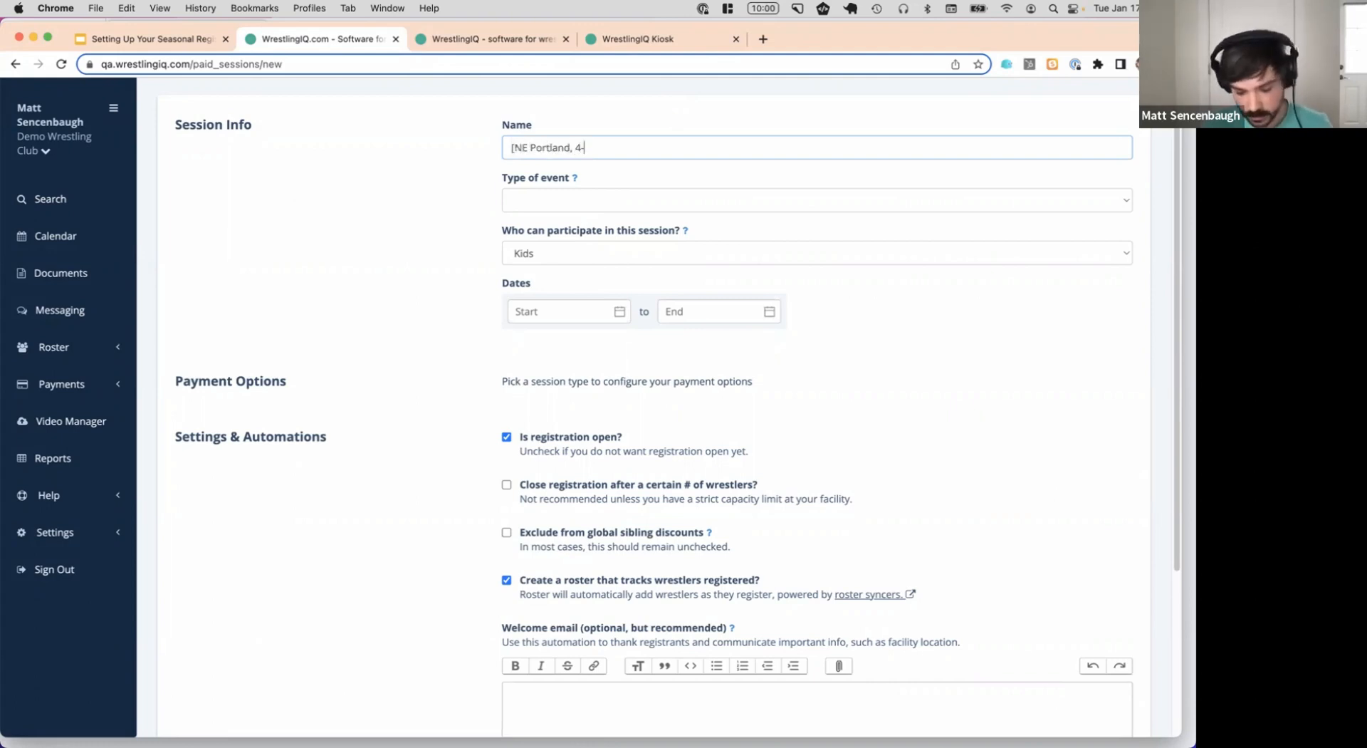
pyautogui.write('7] 2023 Freestyle')
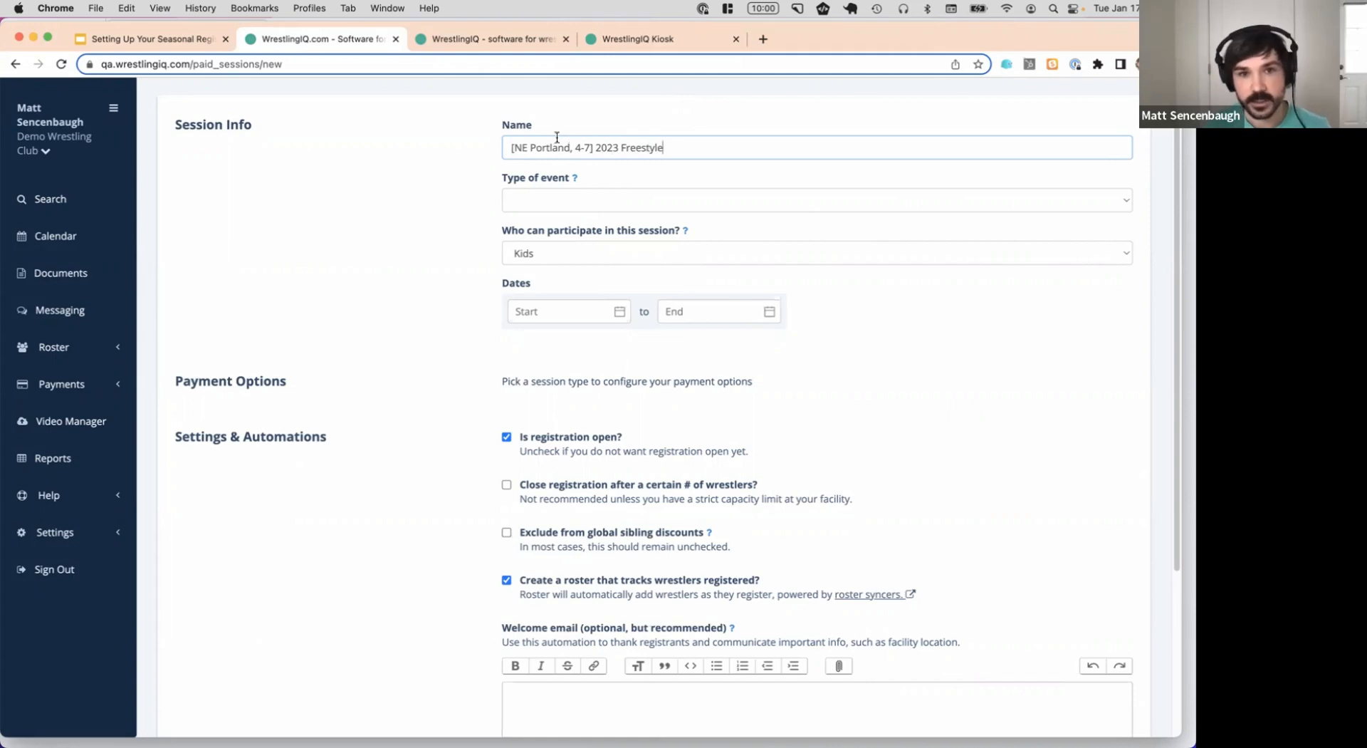
pyautogui.moveTo(574, 148); pyautogui.dragTo(514, 150)
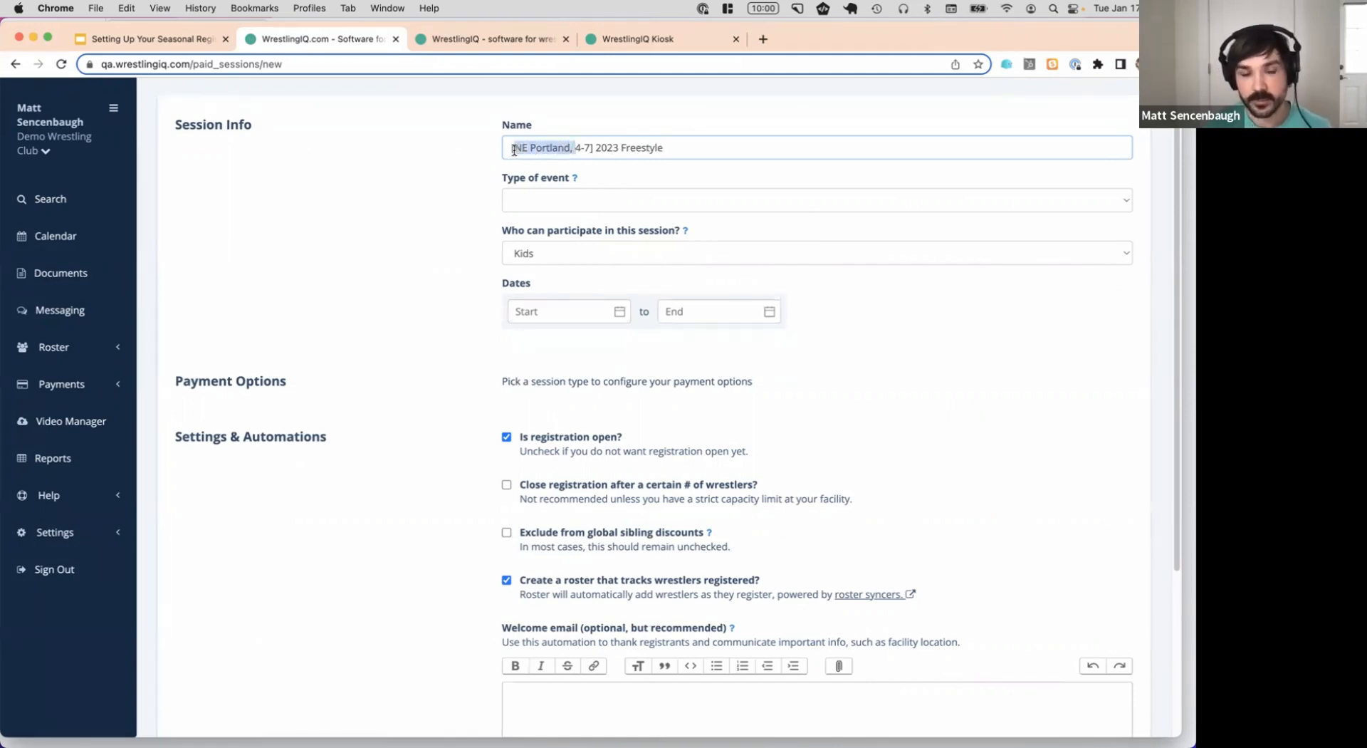
pyautogui.press('BackSpace')
pyautogui.write('Ages')
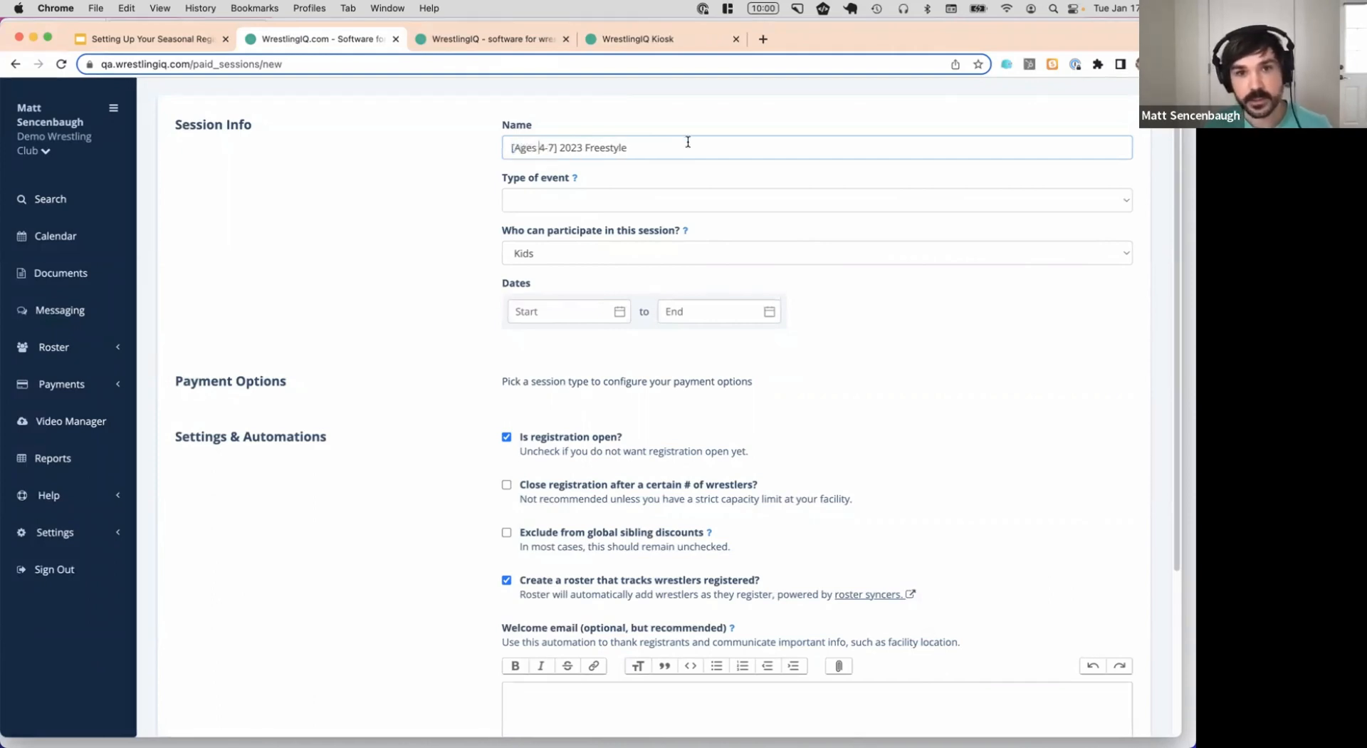
pyautogui.click(710, 200)
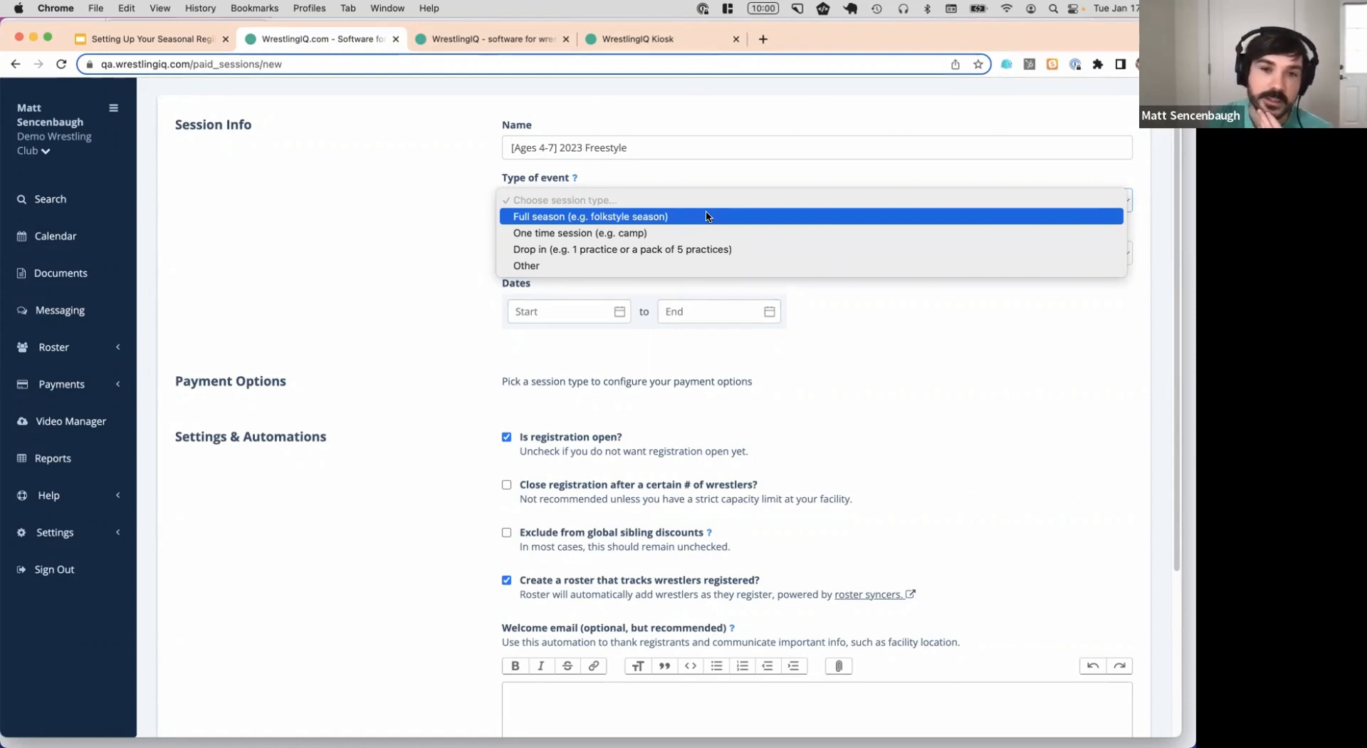
# Choose 'Full season (e.g. folkstyle season)' as the session's event type
pyautogui.click(707, 216)
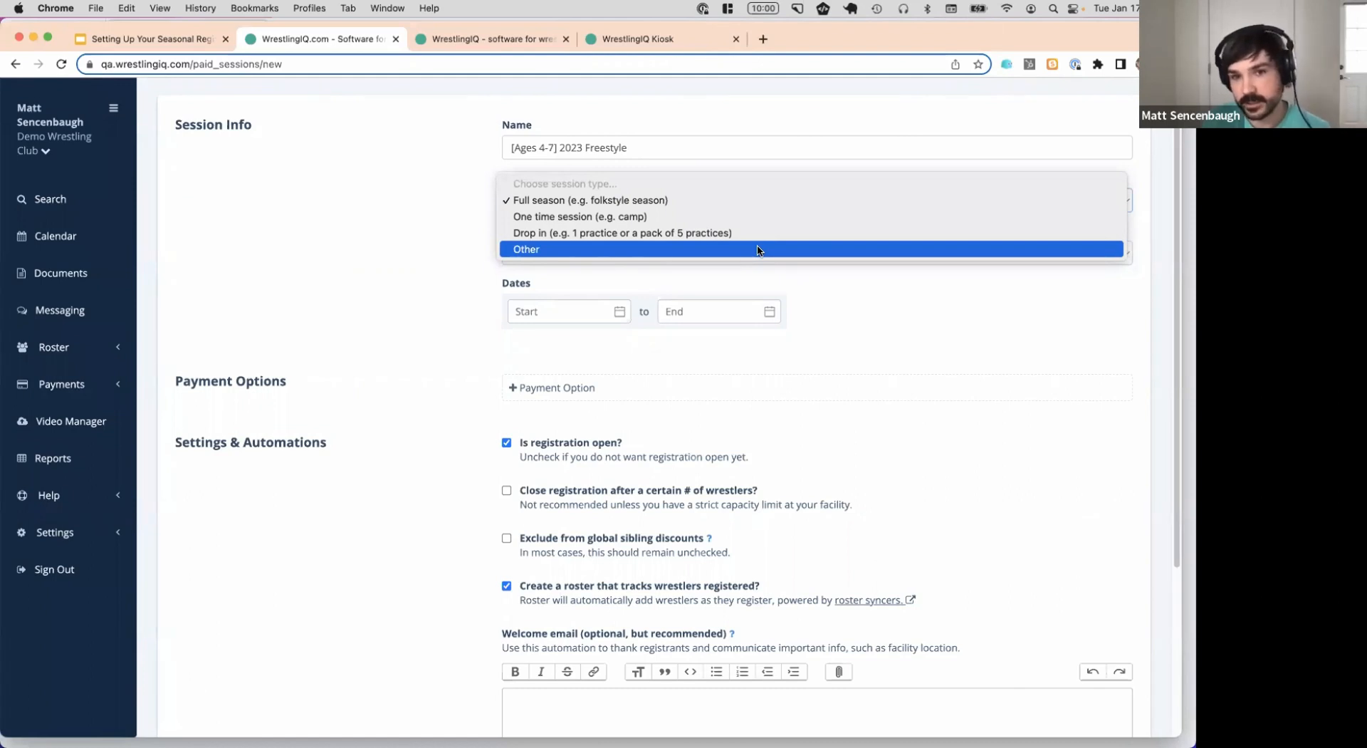
pyautogui.click(748, 206)
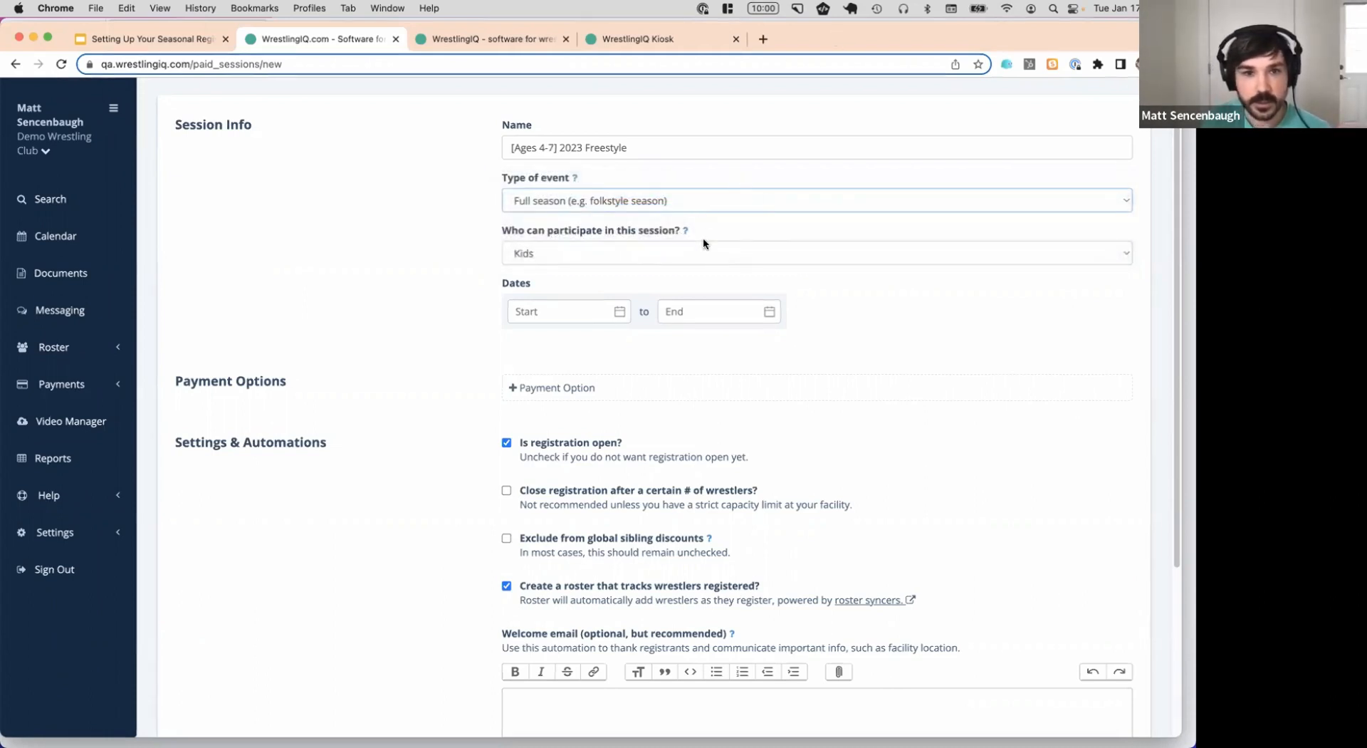
# Set the session to start 3/1/2023 and end 5/31/2023, and add a new payment option
pyautogui.click(575, 311)
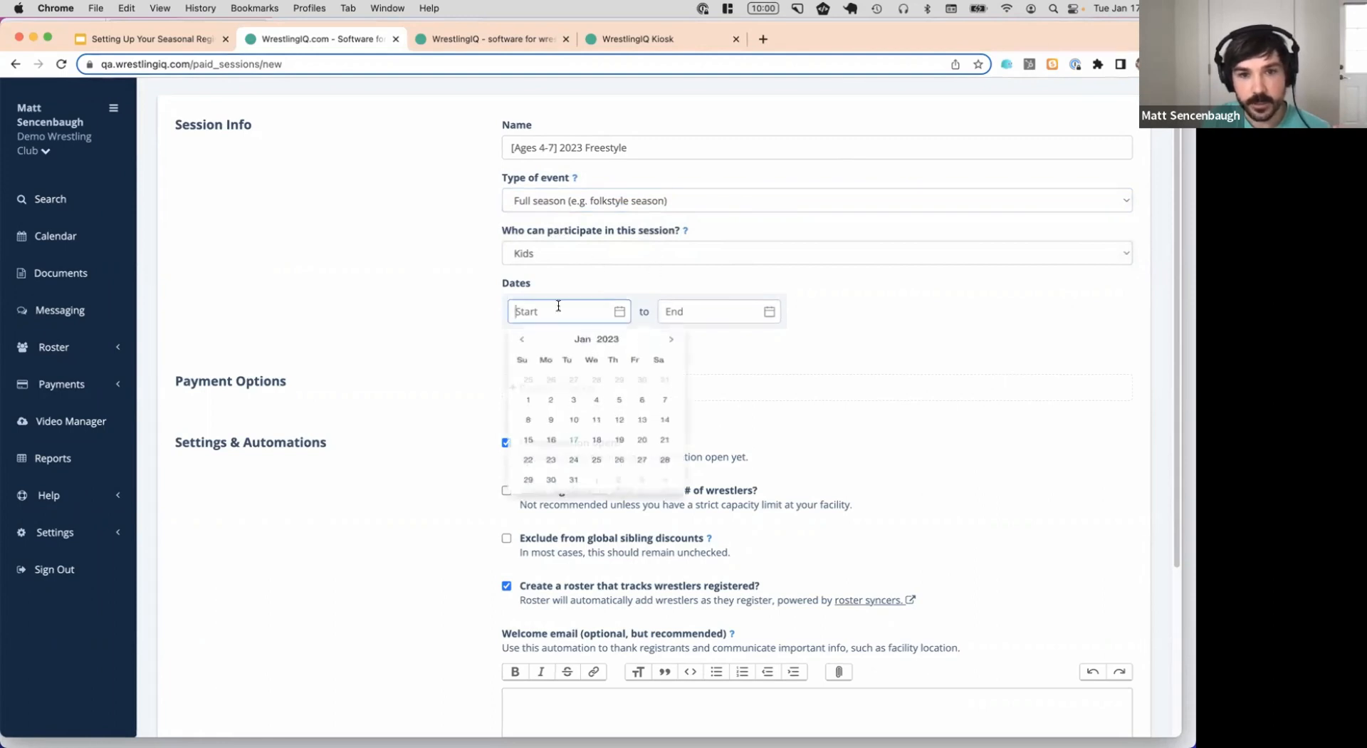
pyautogui.click(669, 343)
pyautogui.click(670, 347)
pyautogui.click(598, 388)
pyautogui.click(718, 312)
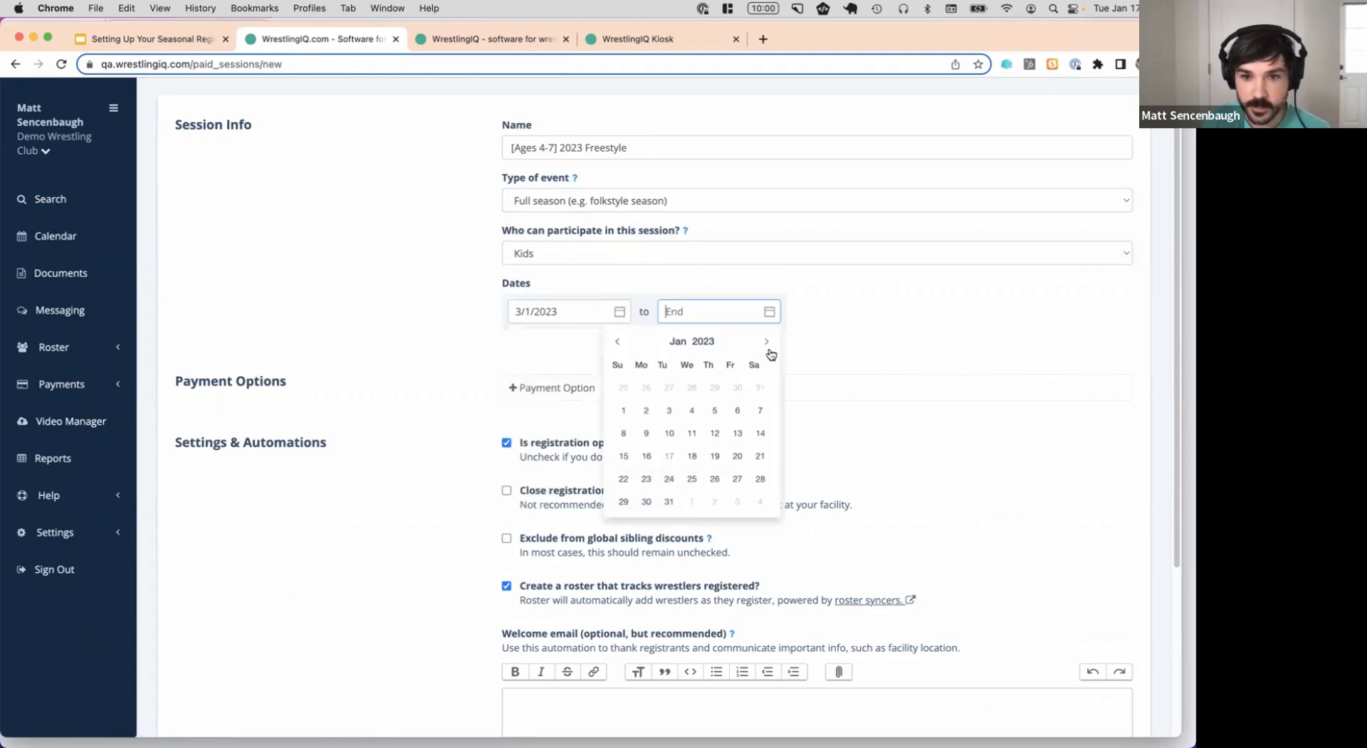
pyautogui.click(767, 341)
pyautogui.click(767, 341)
pyautogui.click(767, 341)
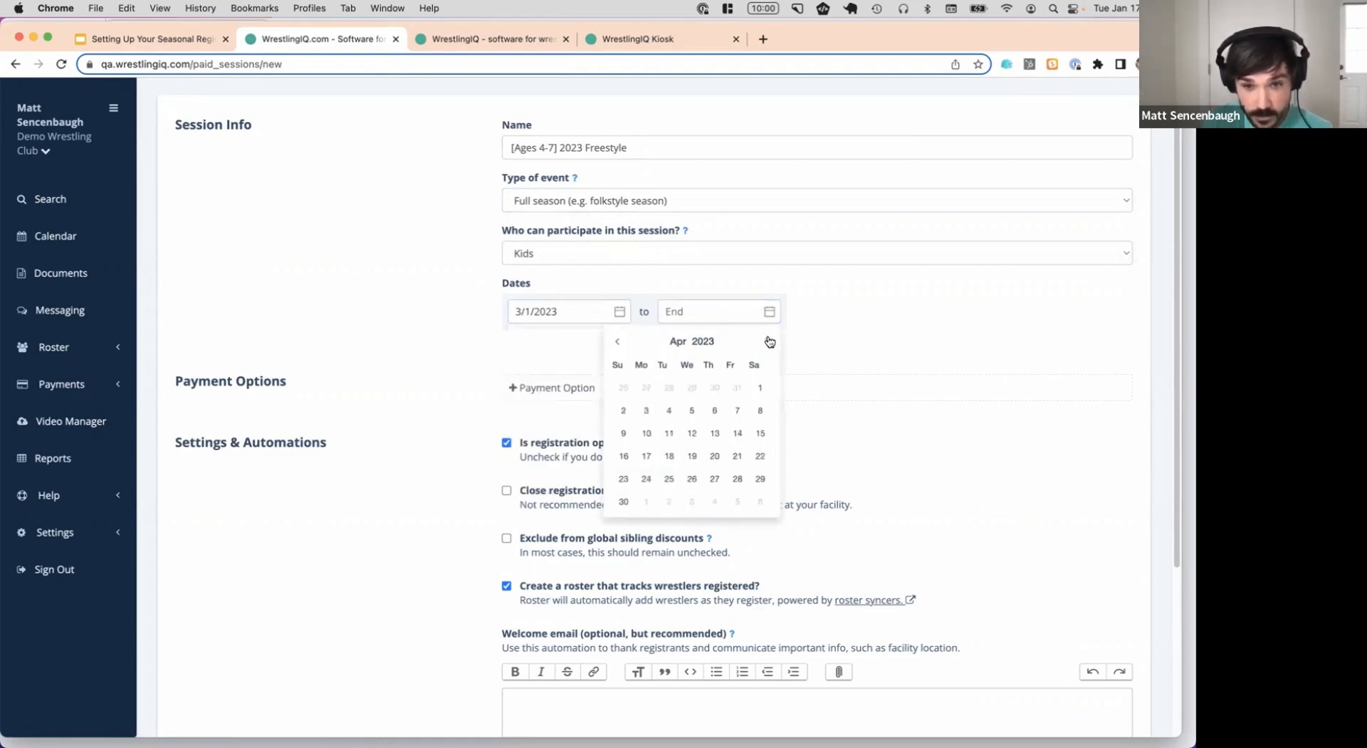
pyautogui.click(768, 342)
pyautogui.click(691, 482)
pyautogui.click(552, 387)
pyautogui.scroll(-3, 631, 285)
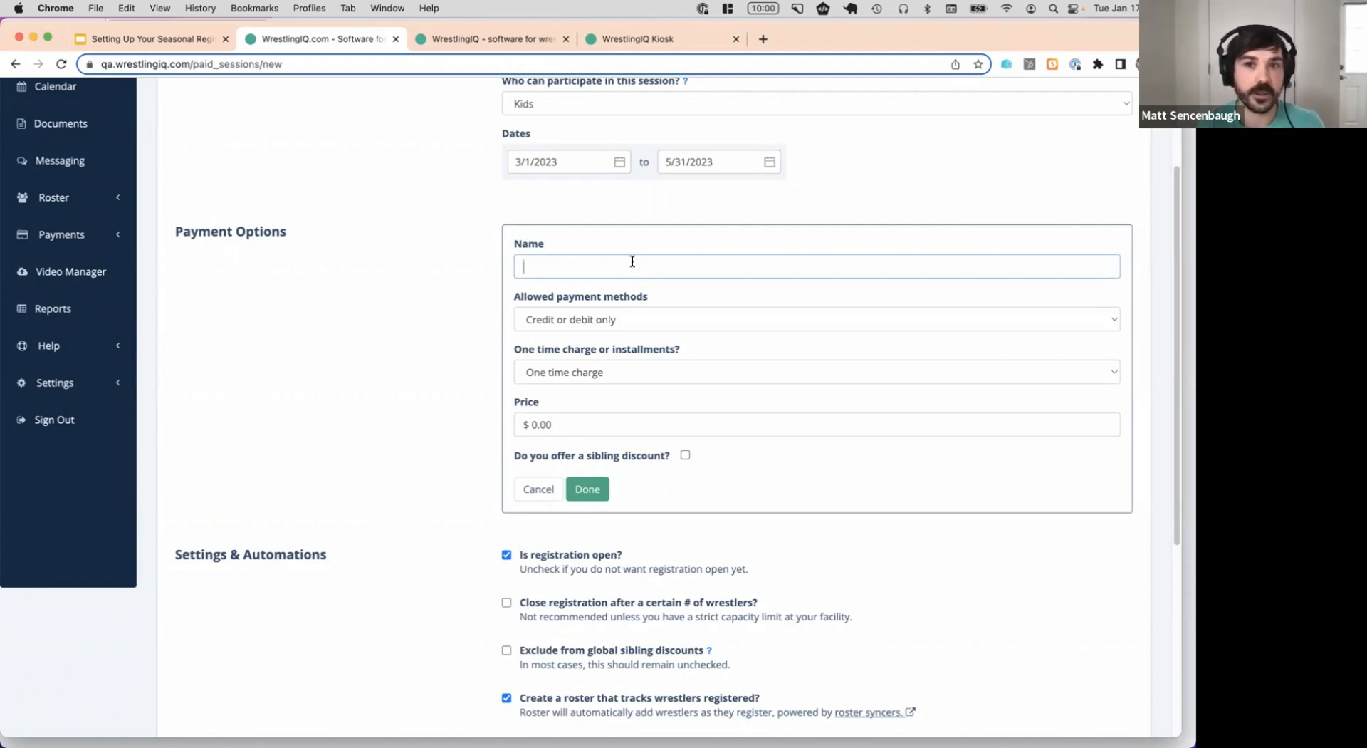
# Name the payment option 'Installments', make it installments, and add a $100 installment due 3/1/2023
pyautogui.write('Installments')
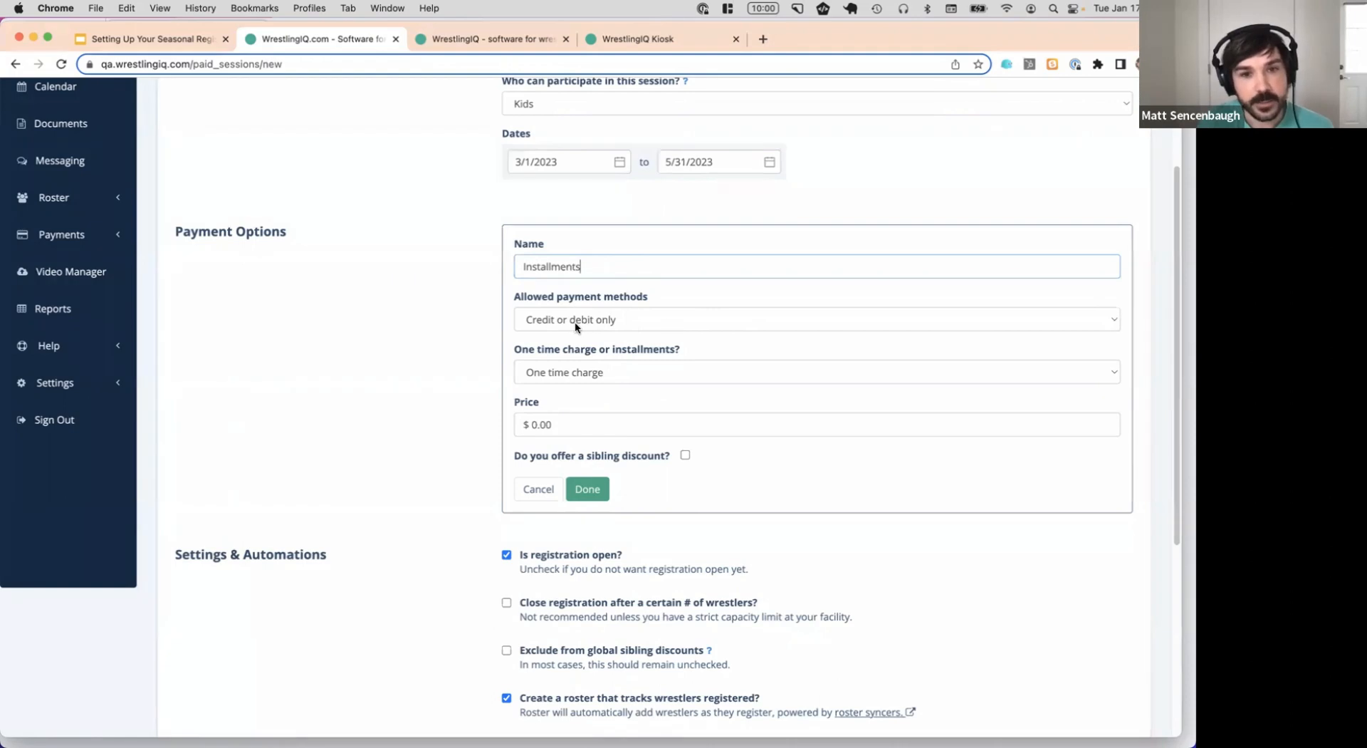
pyautogui.click(669, 365)
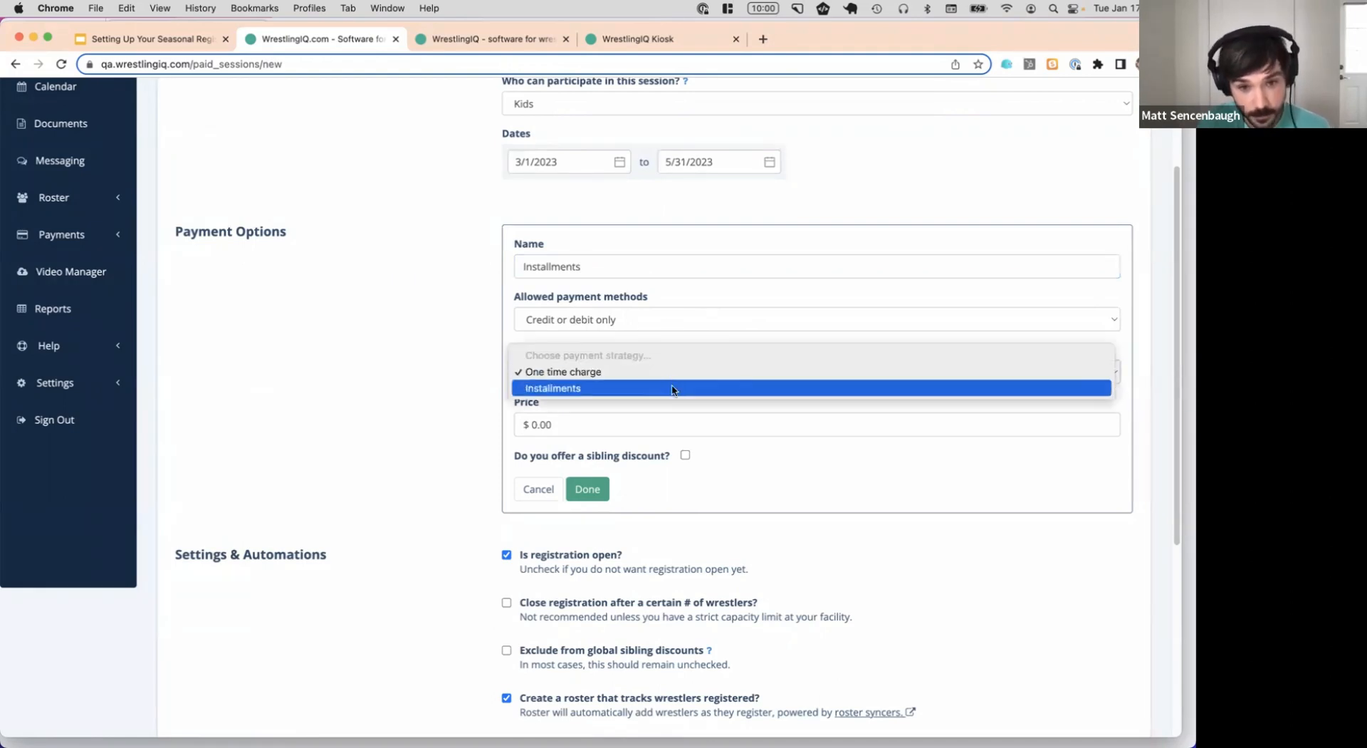
pyautogui.click(771, 385)
pyautogui.scroll(-3, 771, 385)
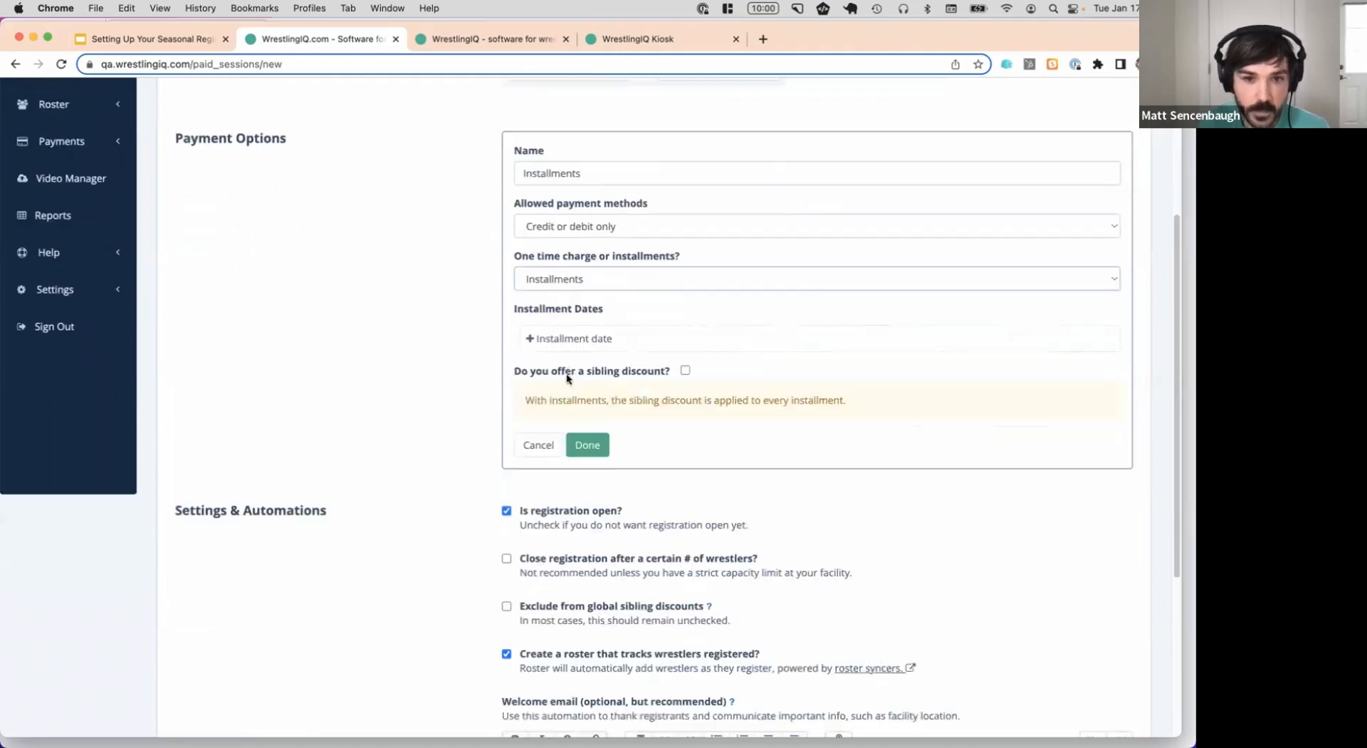
pyautogui.click(584, 340)
pyautogui.write('100')
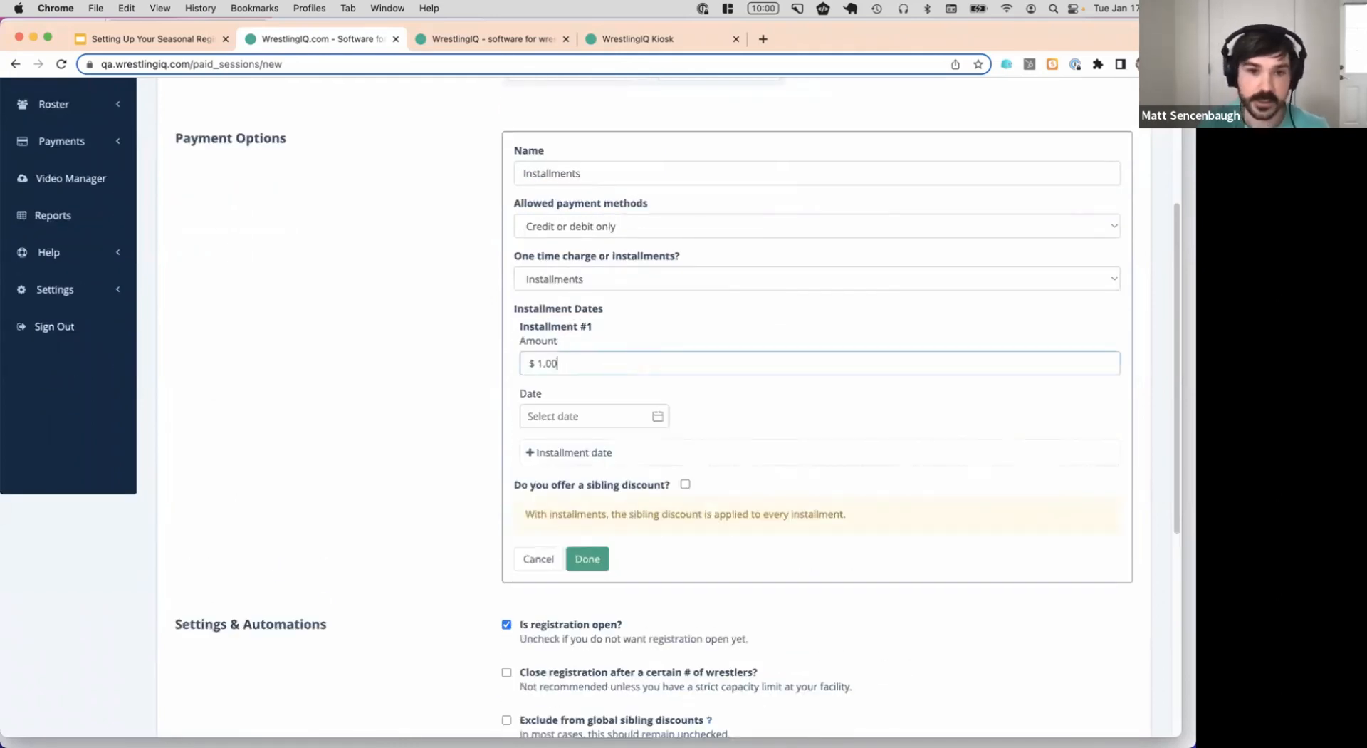
pyautogui.click(607, 409)
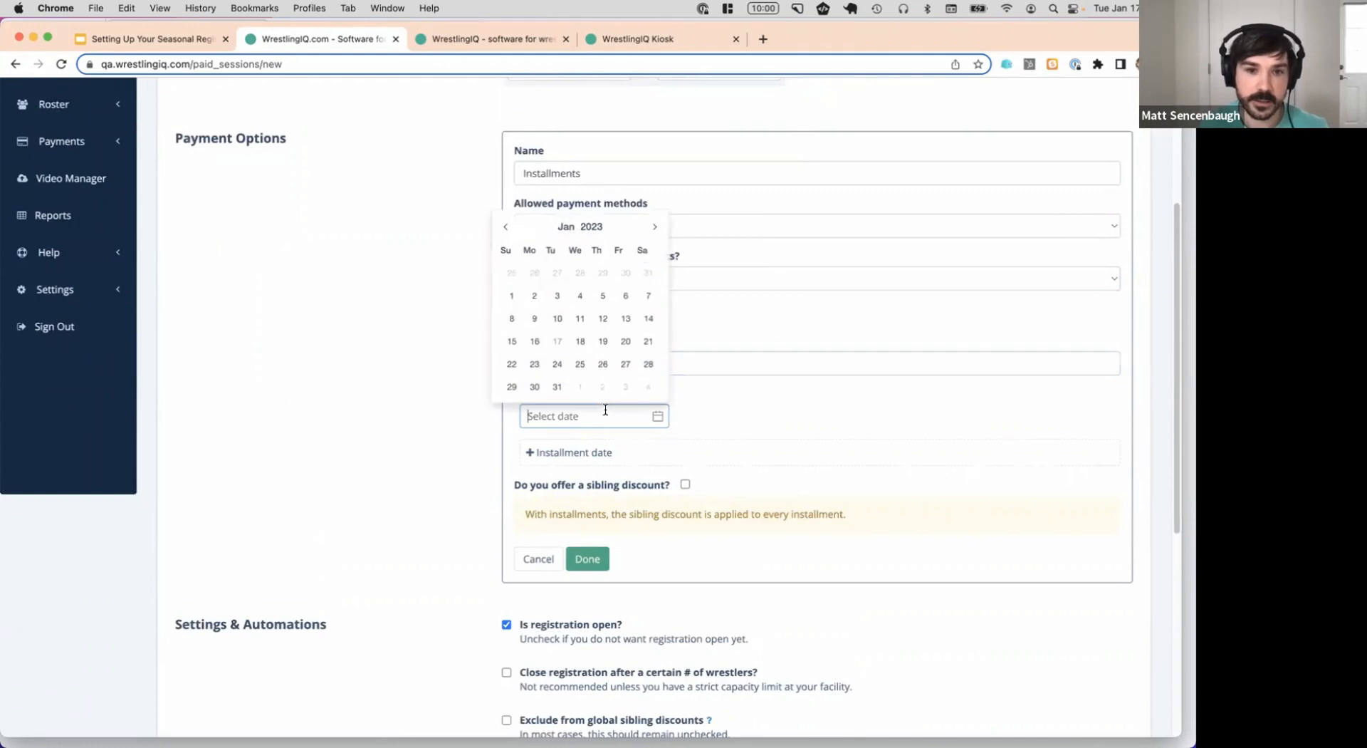
pyautogui.click(653, 230)
pyautogui.click(653, 230)
pyautogui.click(580, 274)
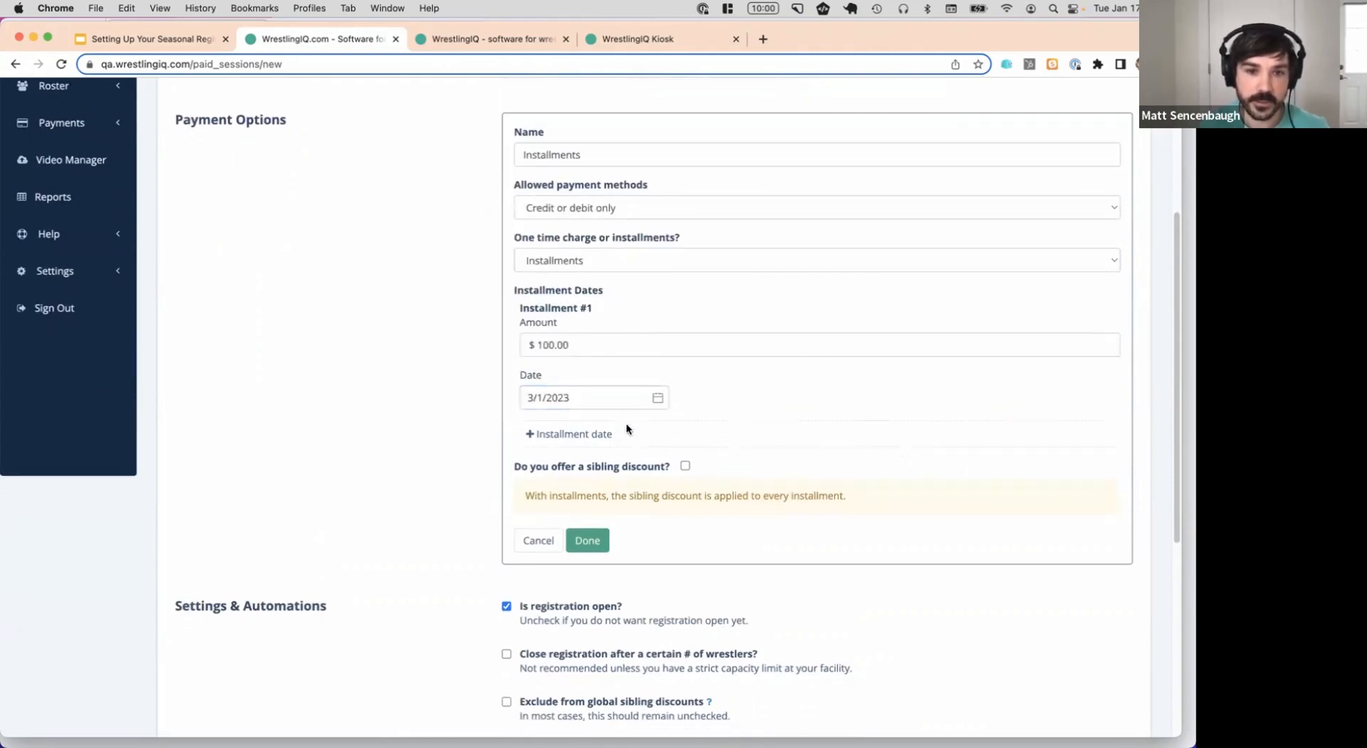
# Add a second $100 installment due 4/1/2023
pyautogui.click(591, 432)
pyautogui.click(622, 468)
pyautogui.write('100')
pyautogui.click(601, 515)
pyautogui.click(656, 327)
pyautogui.click(656, 328)
pyautogui.click(659, 328)
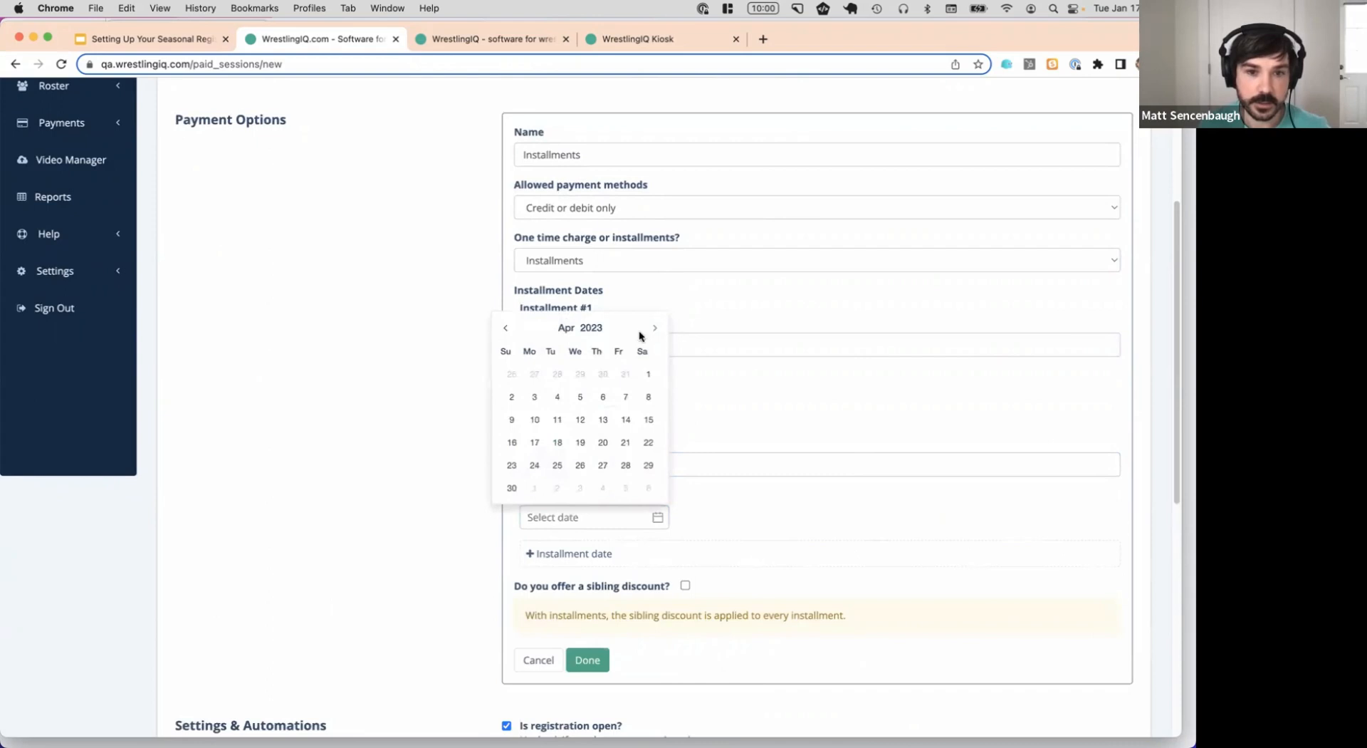
pyautogui.click(648, 374)
pyautogui.scroll(-2, 669, 482)
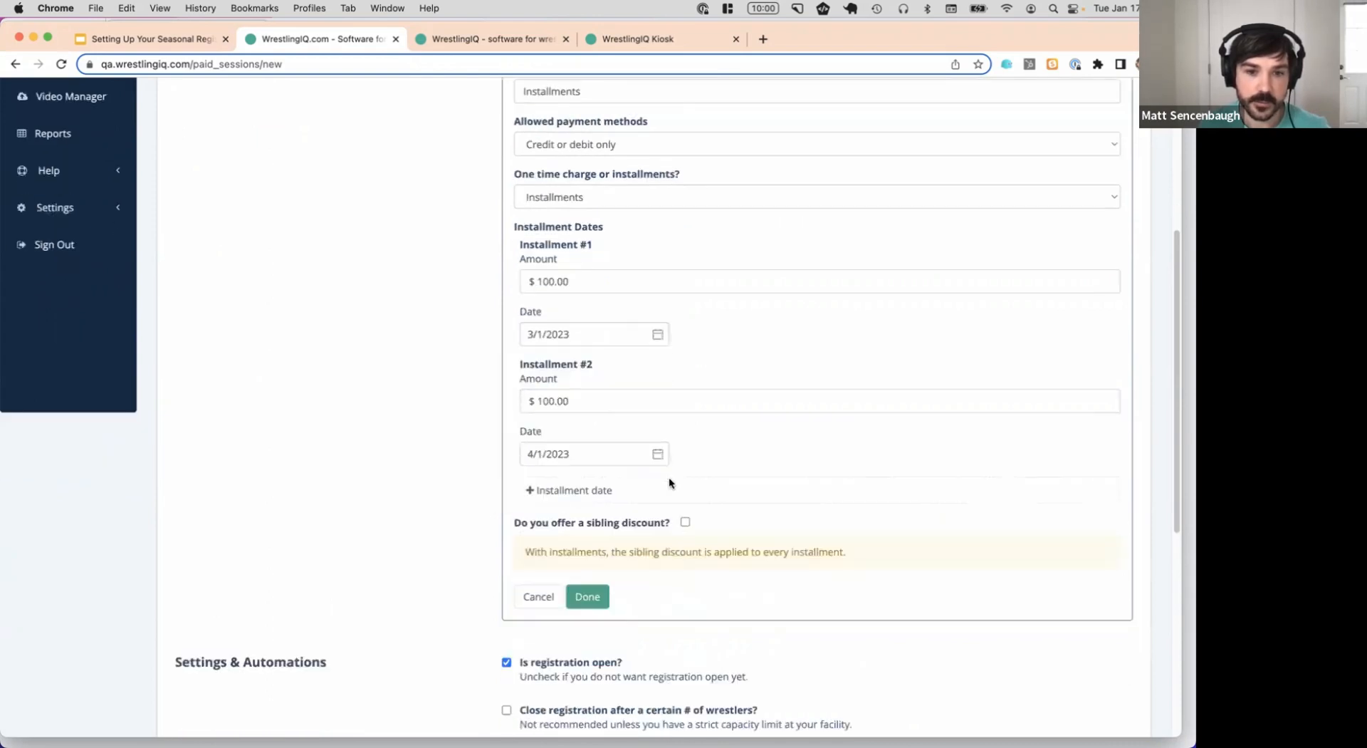
# Add a third $100 installment due 5/1/2023 and finish the Installments option
pyautogui.click(589, 492)
pyautogui.click(589, 518)
pyautogui.write('100')
pyautogui.press('BackSpace')
pyautogui.click(607, 574)
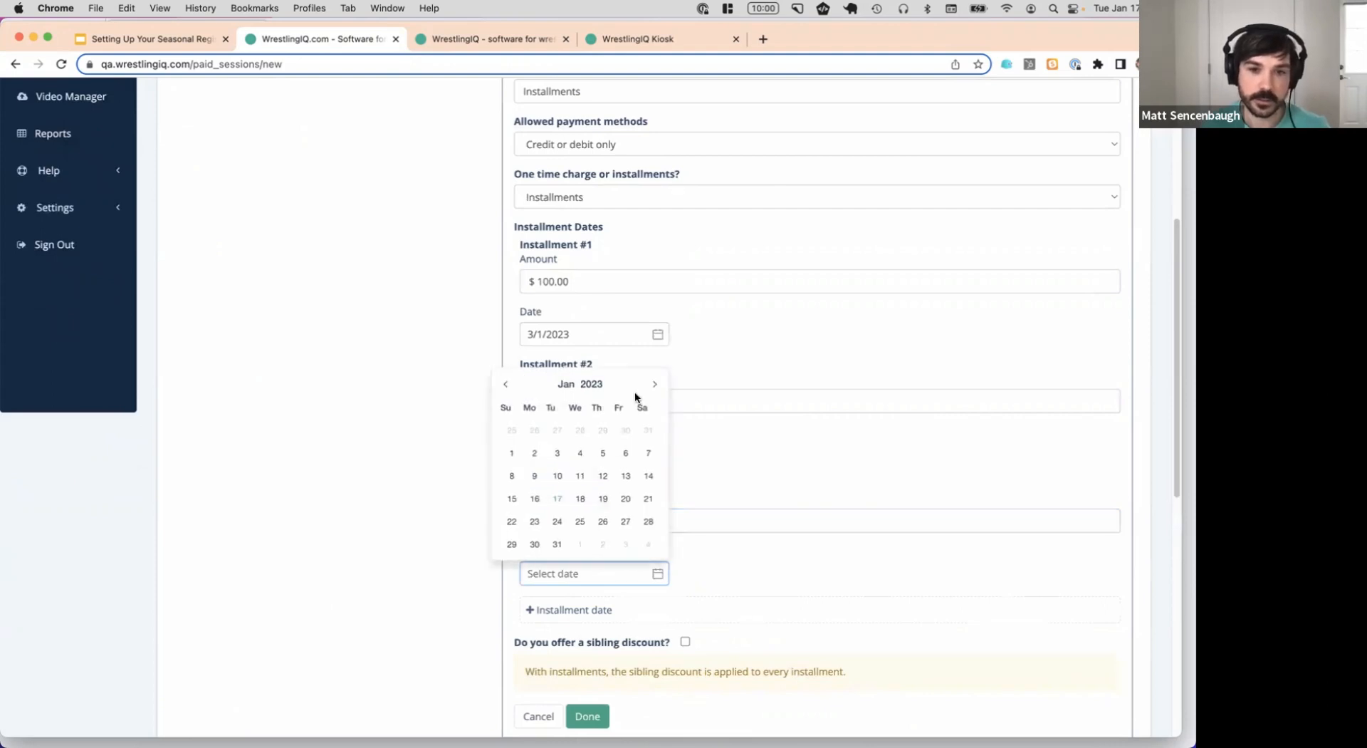
pyautogui.click(656, 384)
pyautogui.click(655, 385)
pyautogui.click(656, 388)
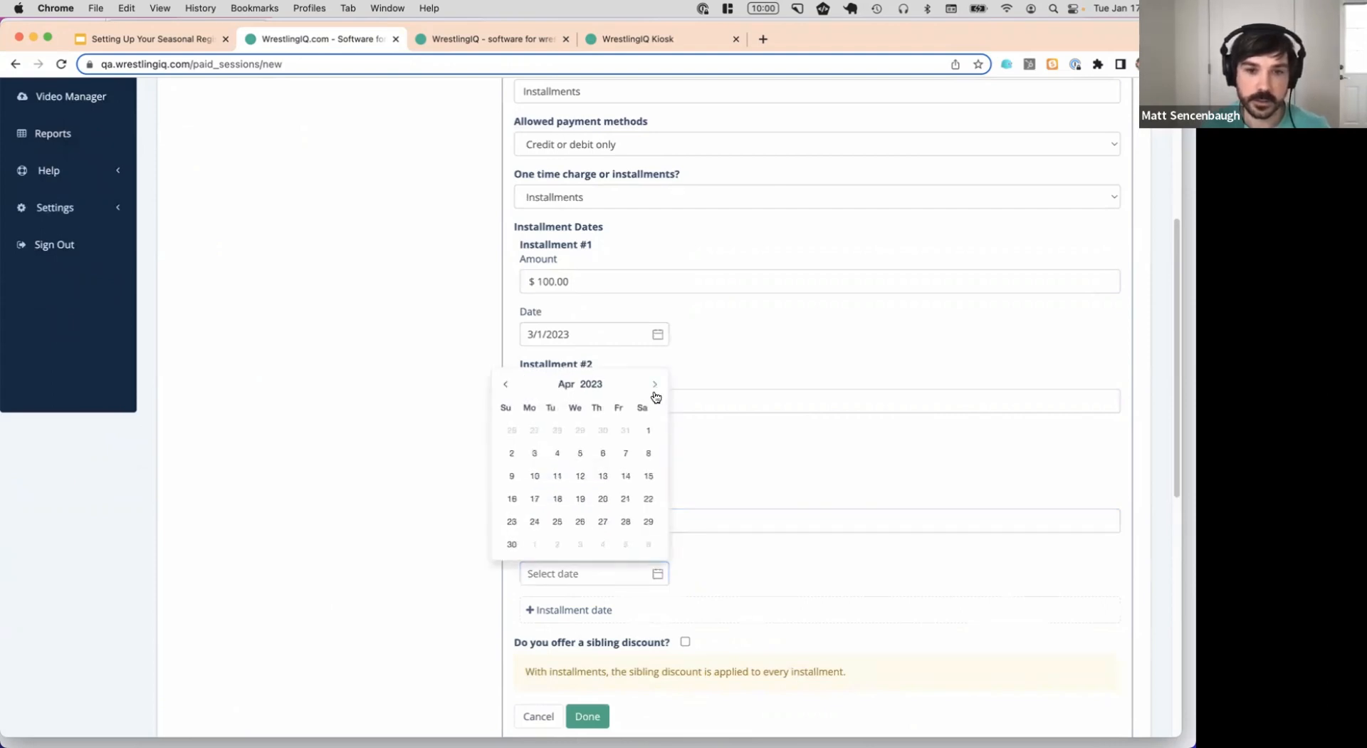
pyautogui.click(656, 388)
pyautogui.click(534, 431)
pyautogui.scroll(-2, 785, 335)
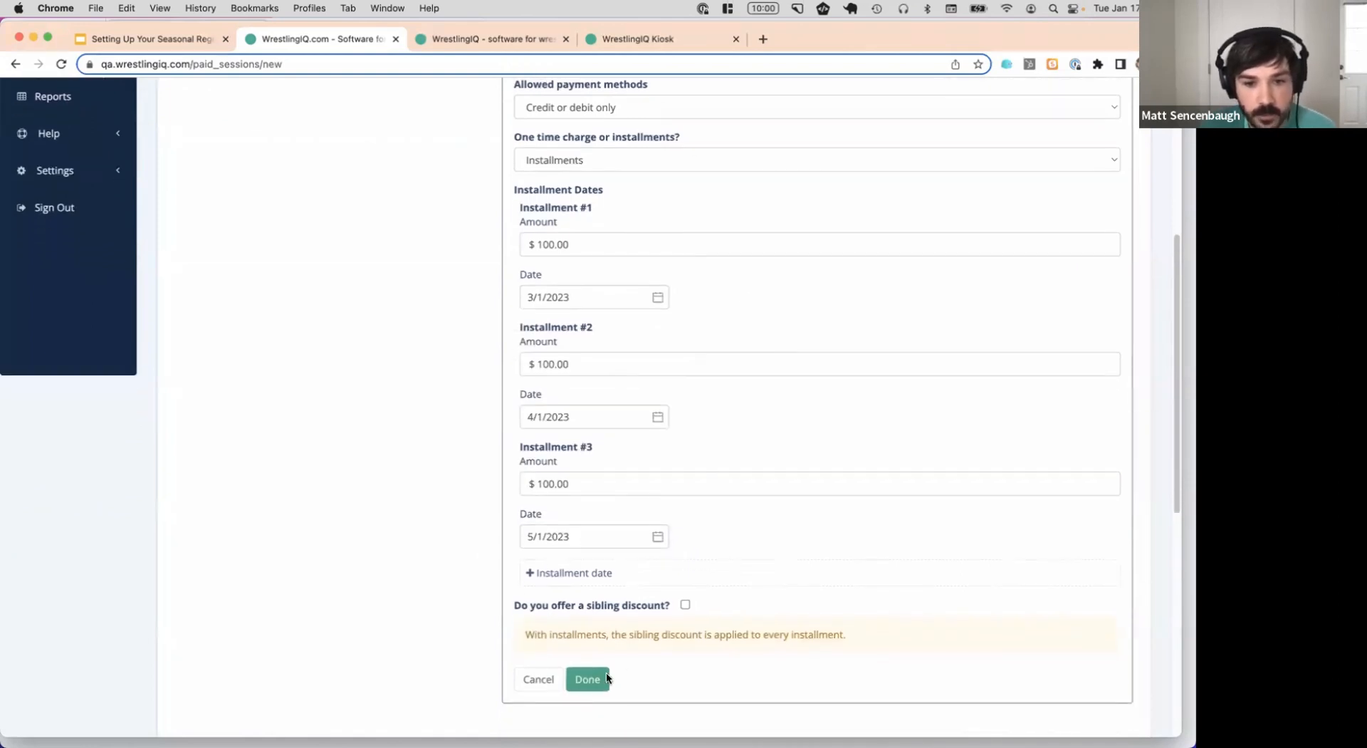
pyautogui.click(604, 679)
pyautogui.scroll(2, 634, 249)
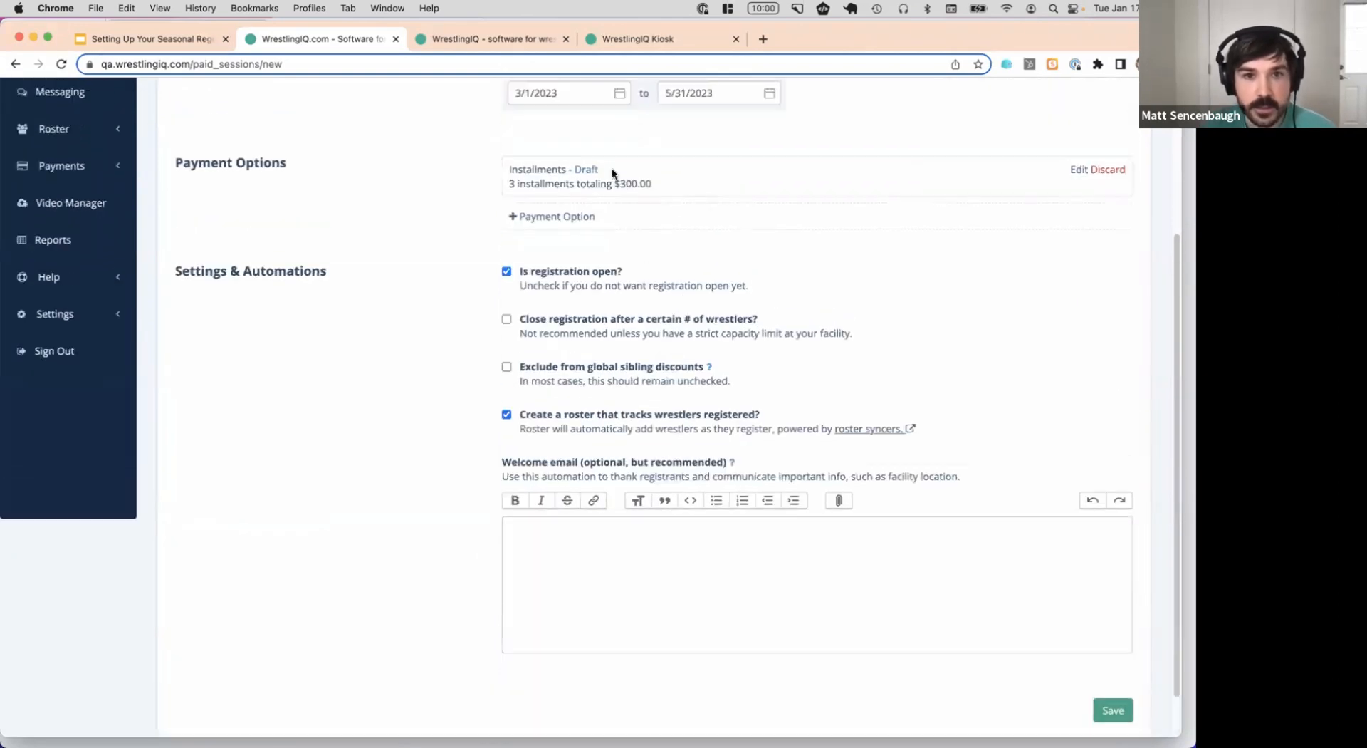
# Add an 'Upfront' payment option priced at $300 with the sibling discount left off
pyautogui.click(577, 218)
pyautogui.write('Upfront')
pyautogui.click(597, 400)
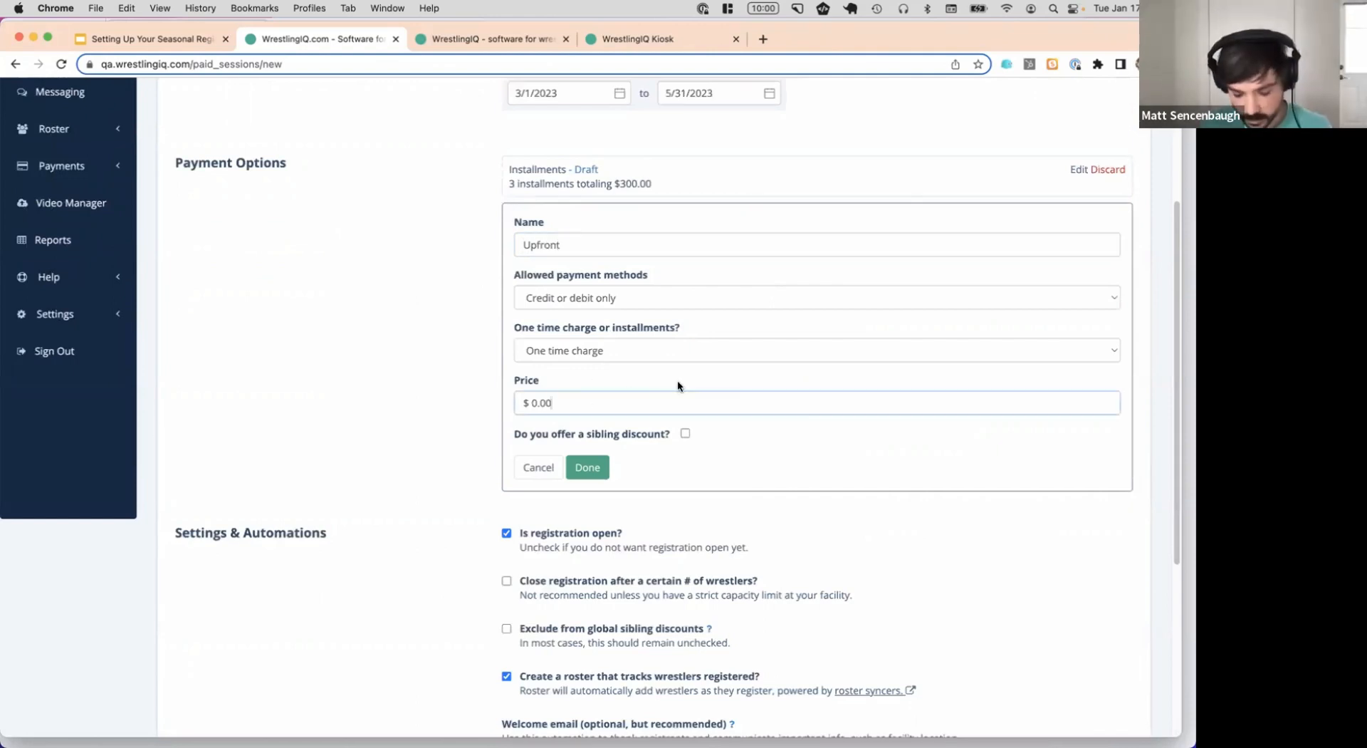
pyautogui.write('300')
pyautogui.click(685, 433)
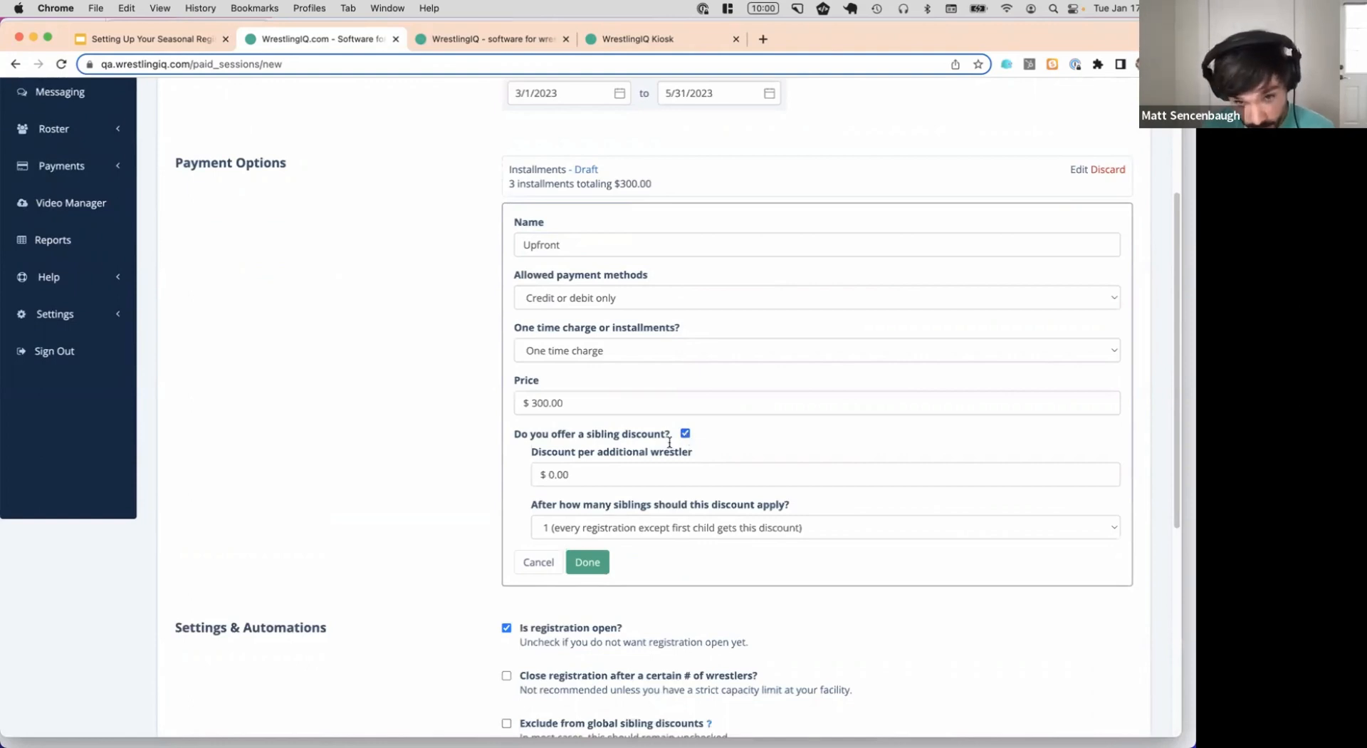
pyautogui.click(685, 433)
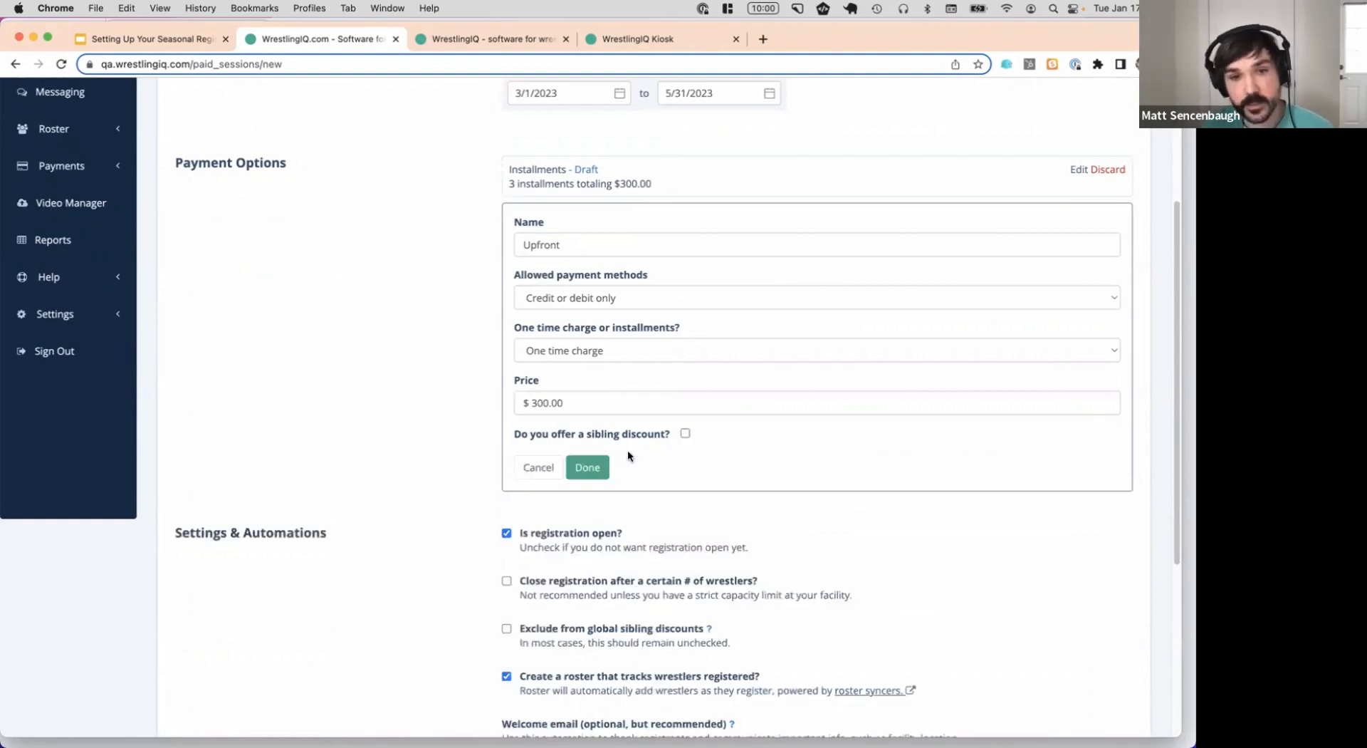
pyautogui.click(685, 433)
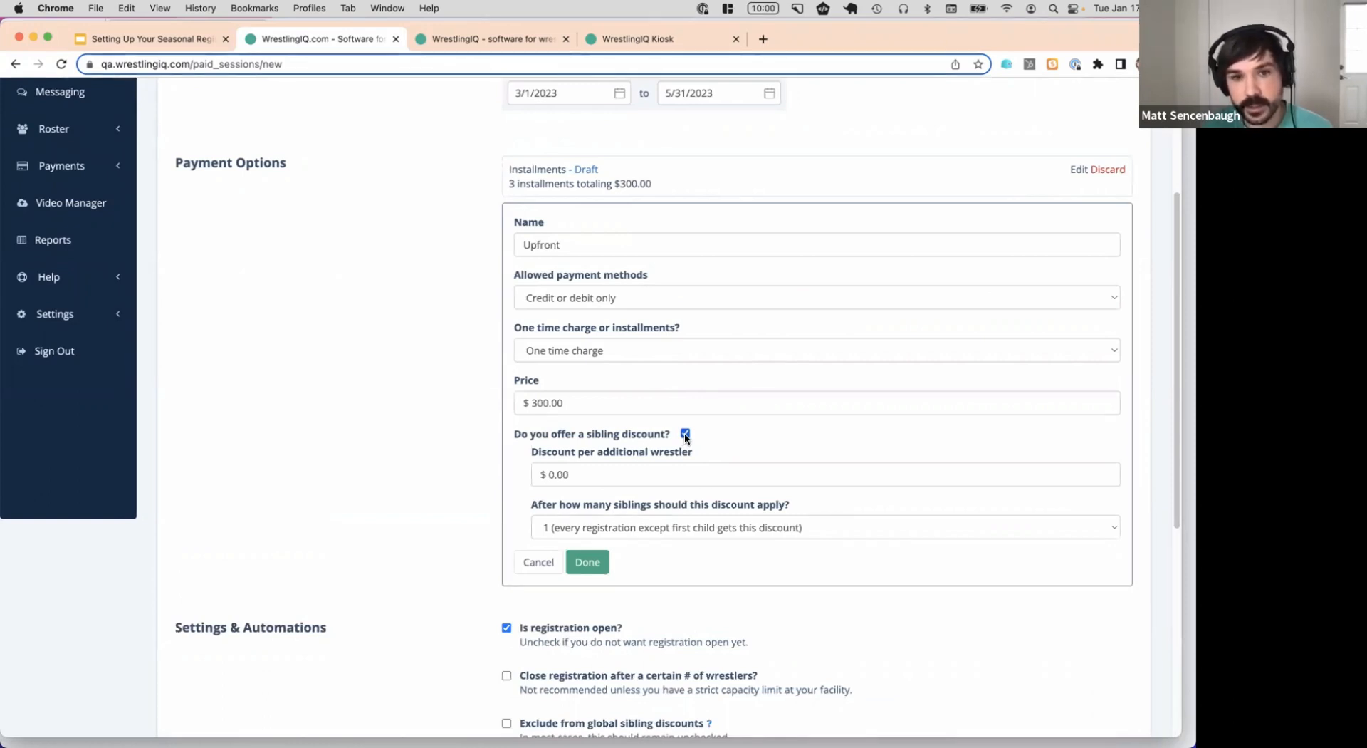
pyautogui.click(685, 433)
pyautogui.click(587, 467)
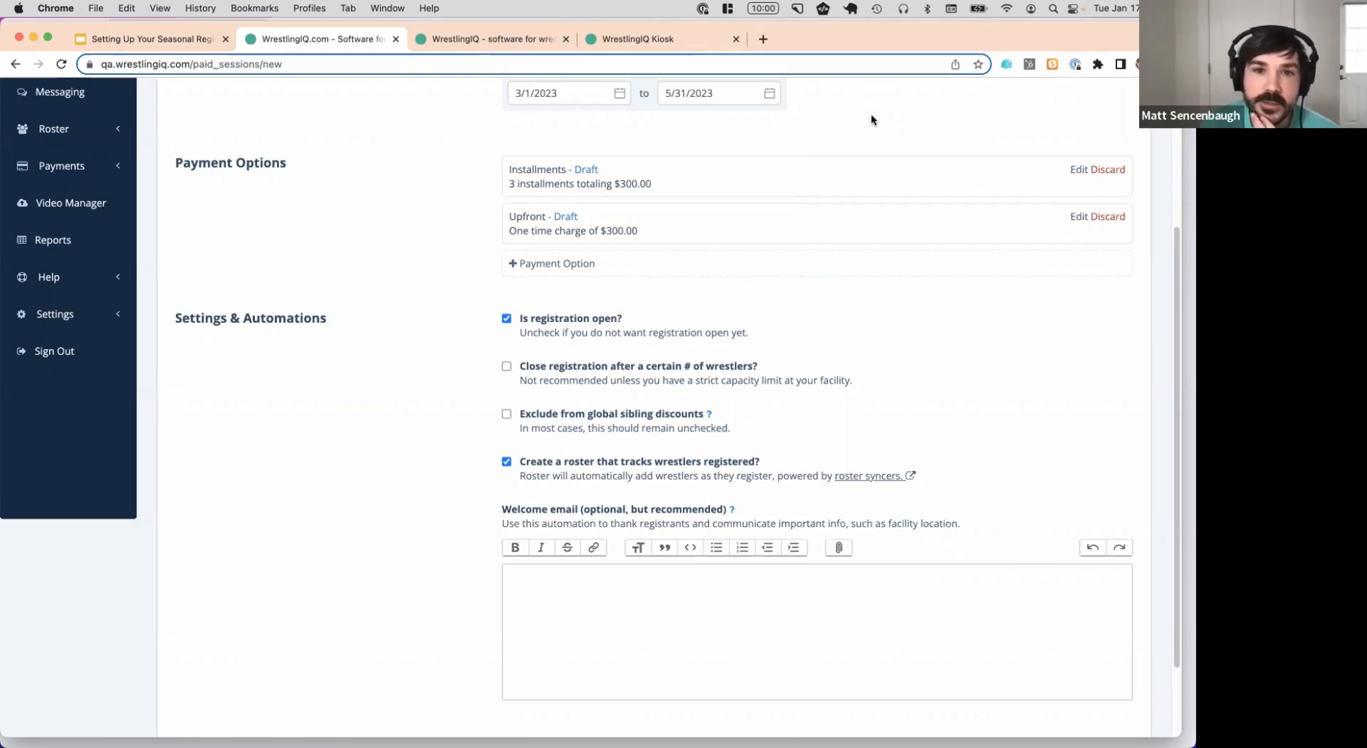
pyautogui.click(1079, 170)
pyautogui.scroll(-3, 779, 388)
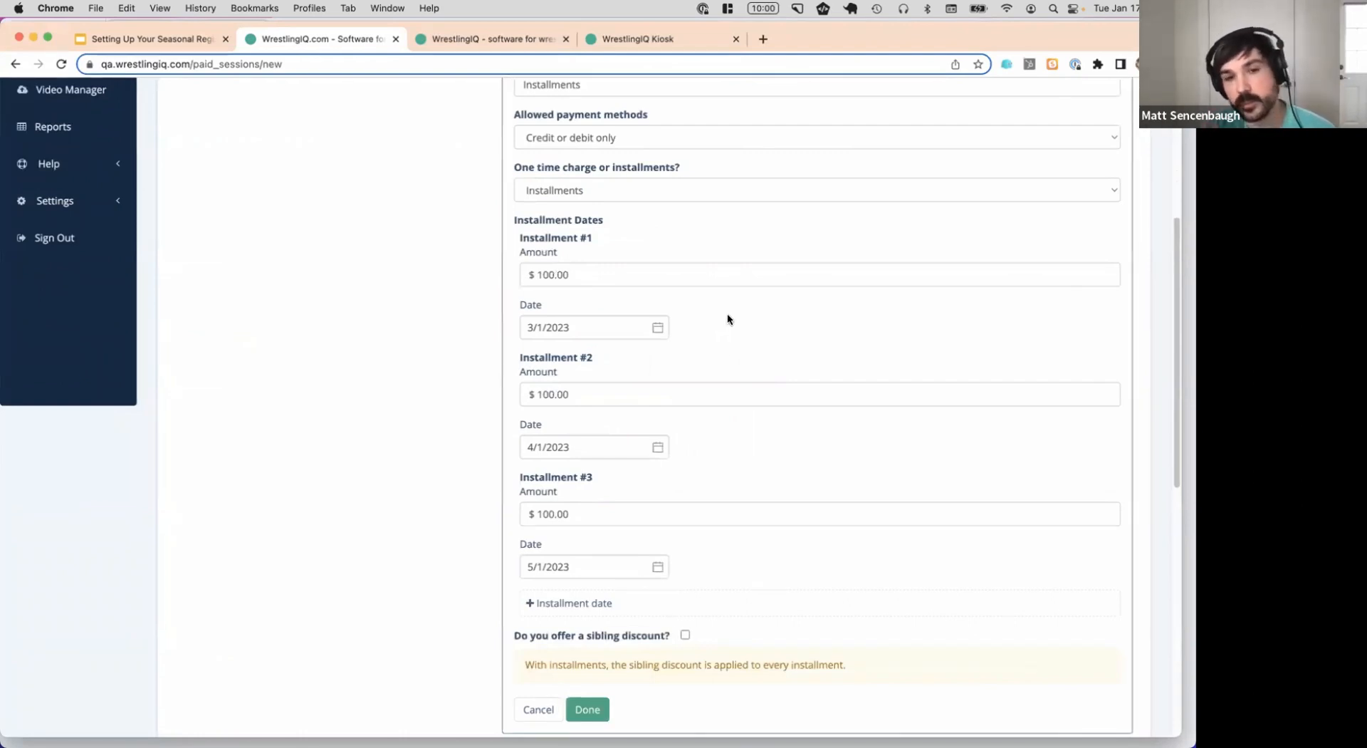
pyautogui.click(636, 322)
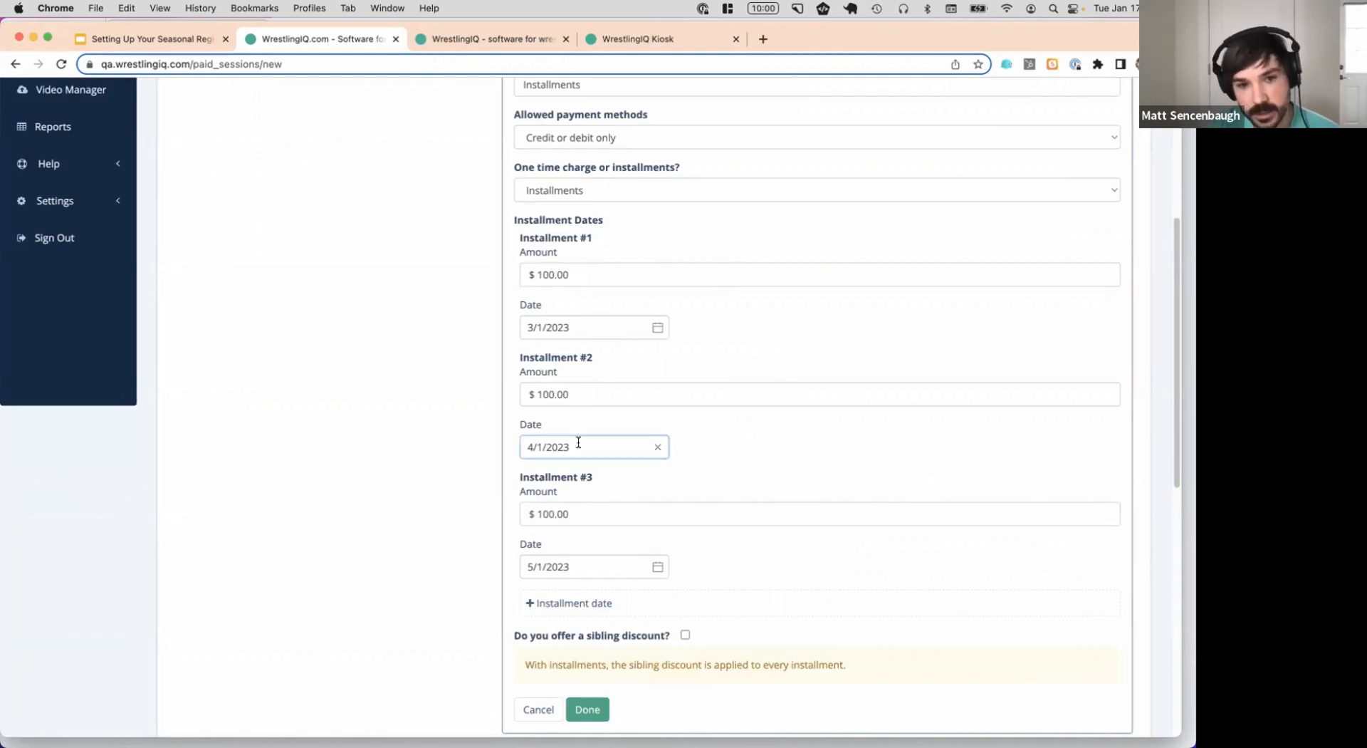
pyautogui.scroll(-1, 586, 394)
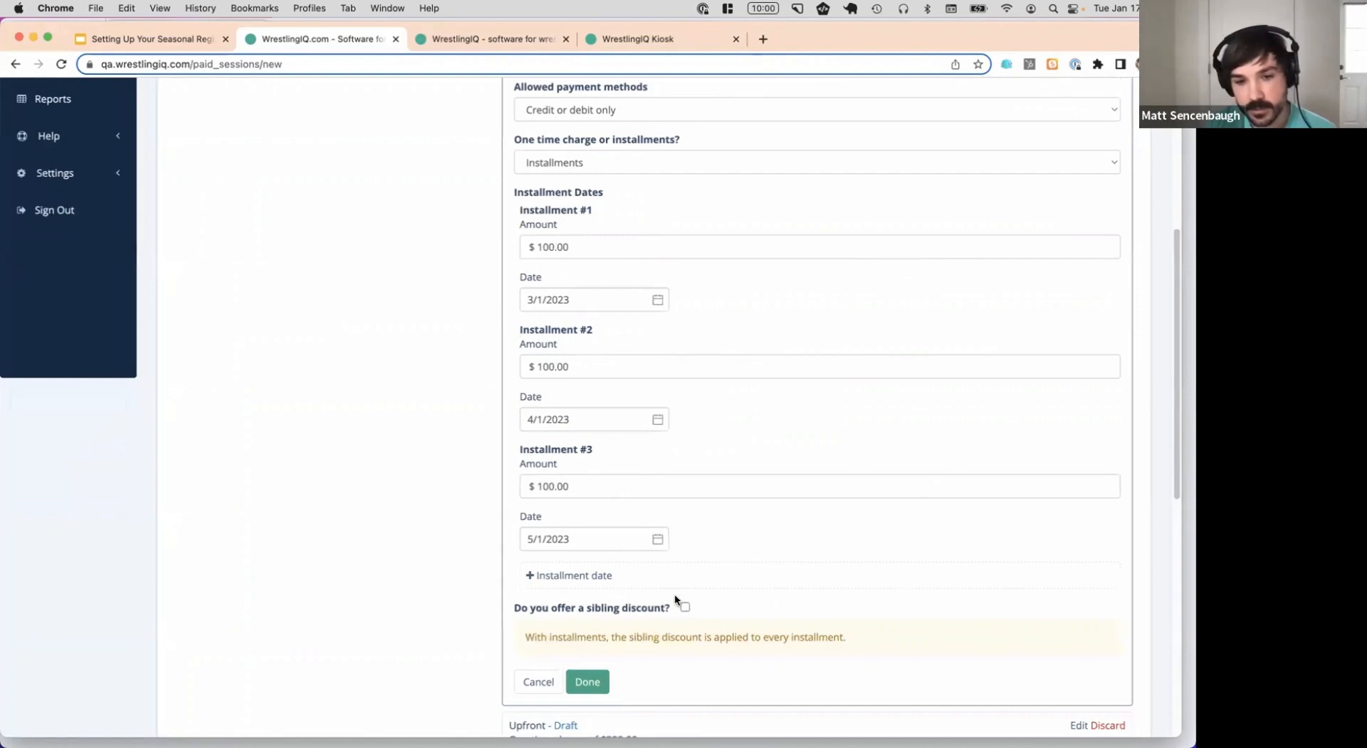
pyautogui.click(588, 681)
pyautogui.scroll(3, 895, 224)
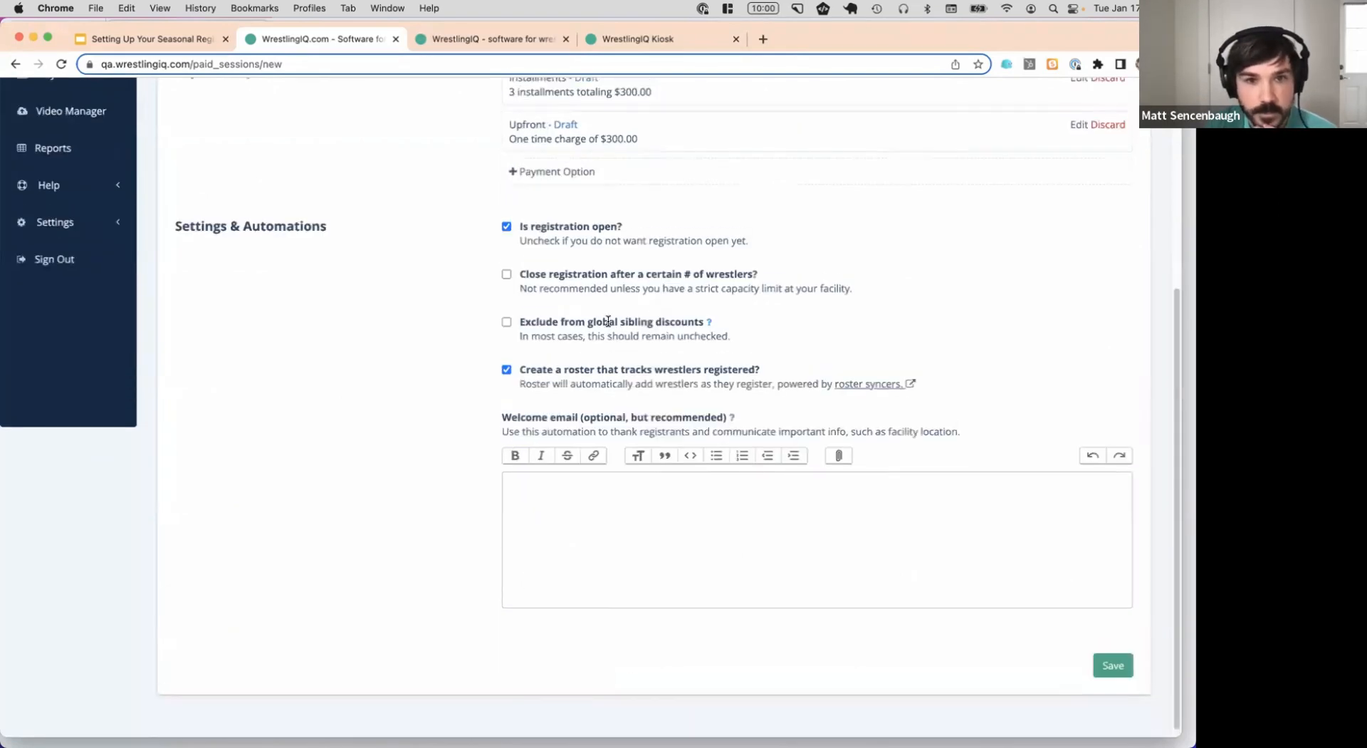
# Type 'Make sure to bring water, shoes, snacks to practice.' into the session's welcome email
pyautogui.scroll(-1, 900, 203)
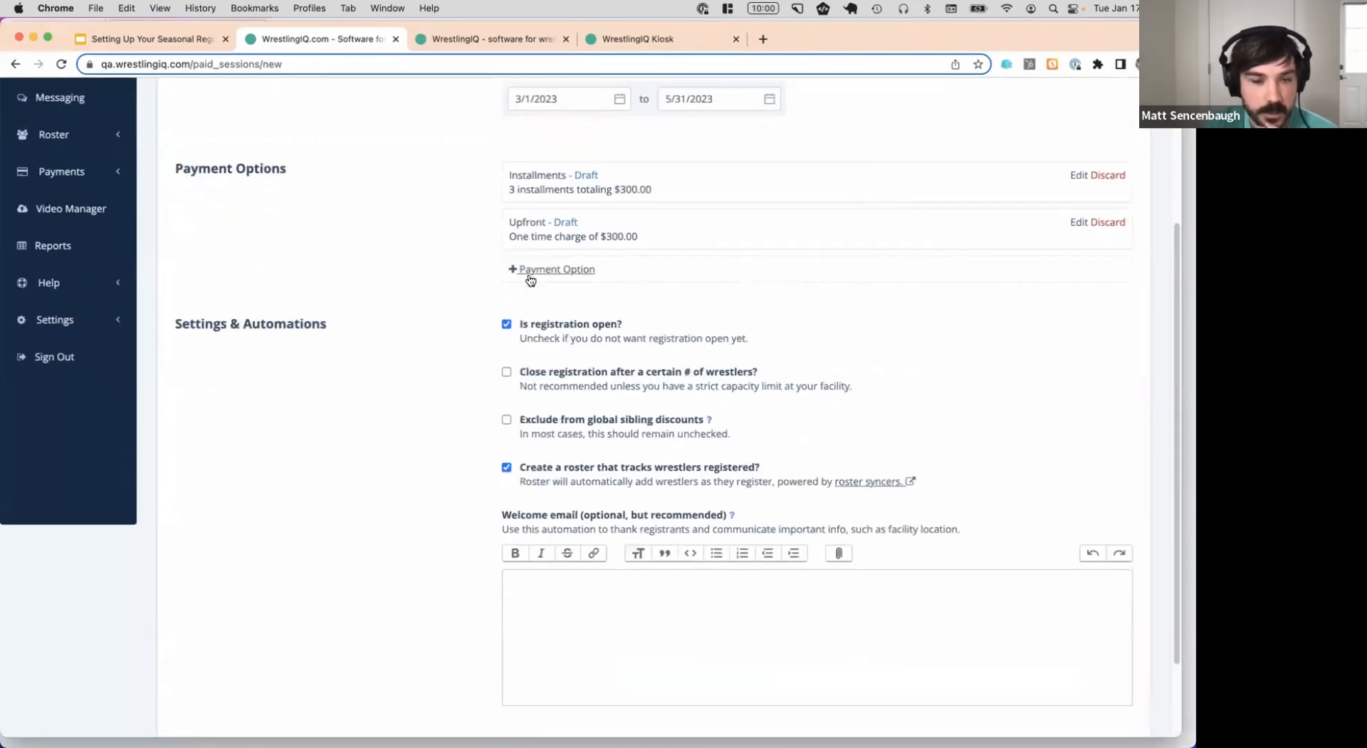
pyautogui.scroll(-2, 774, 306)
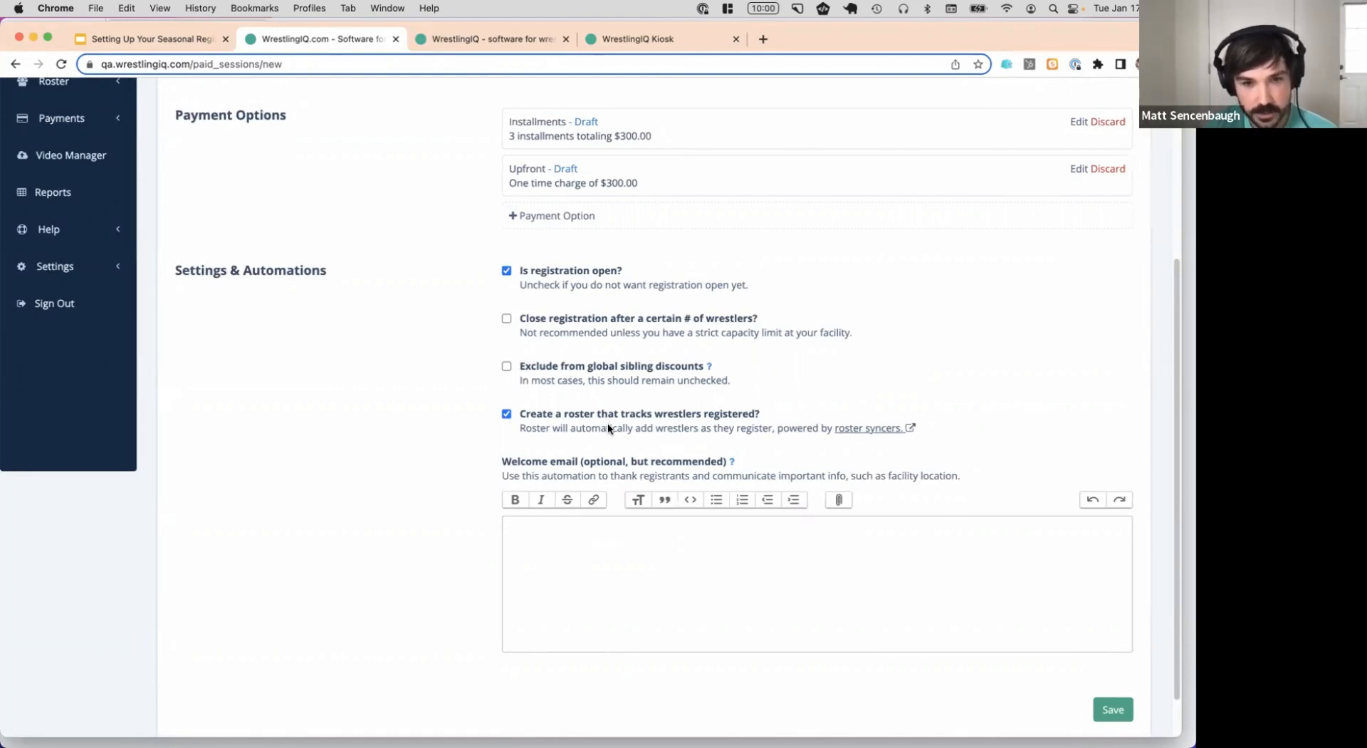
pyautogui.scroll(-1, 604, 417)
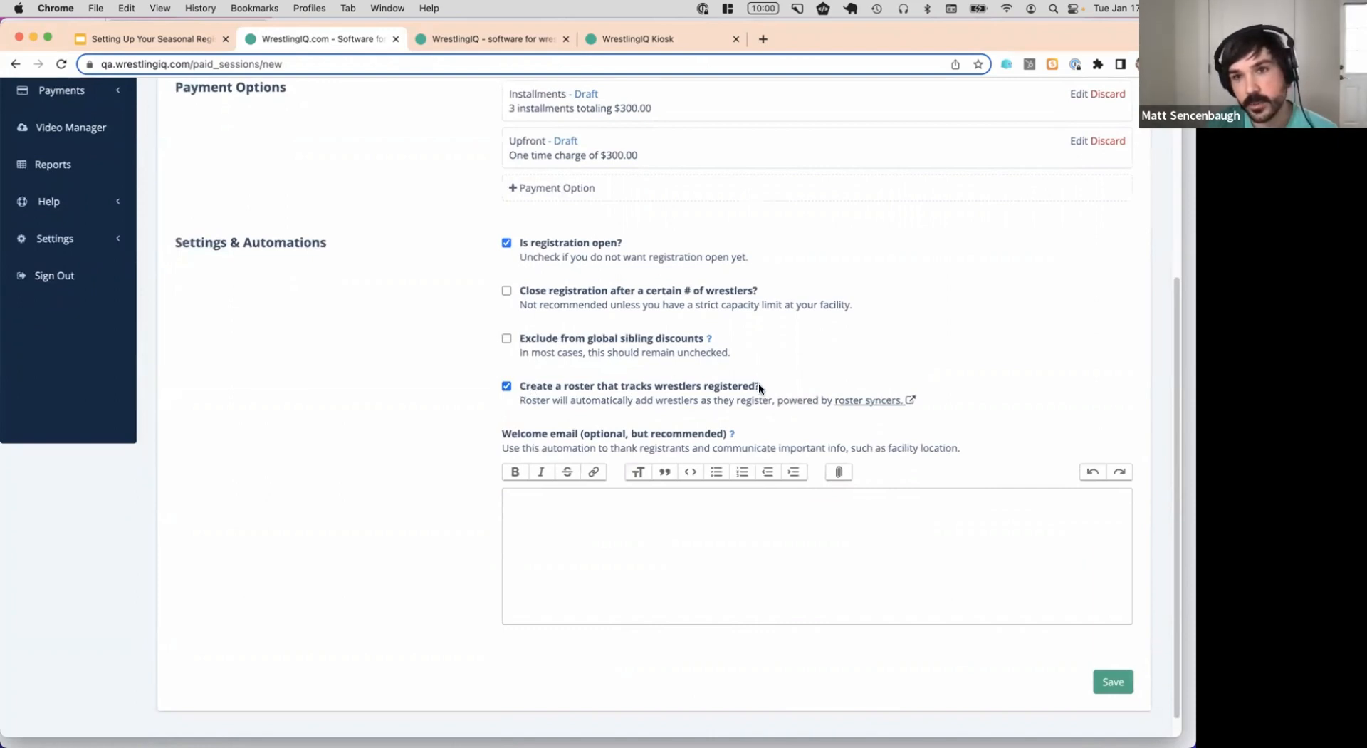
pyautogui.click(570, 495)
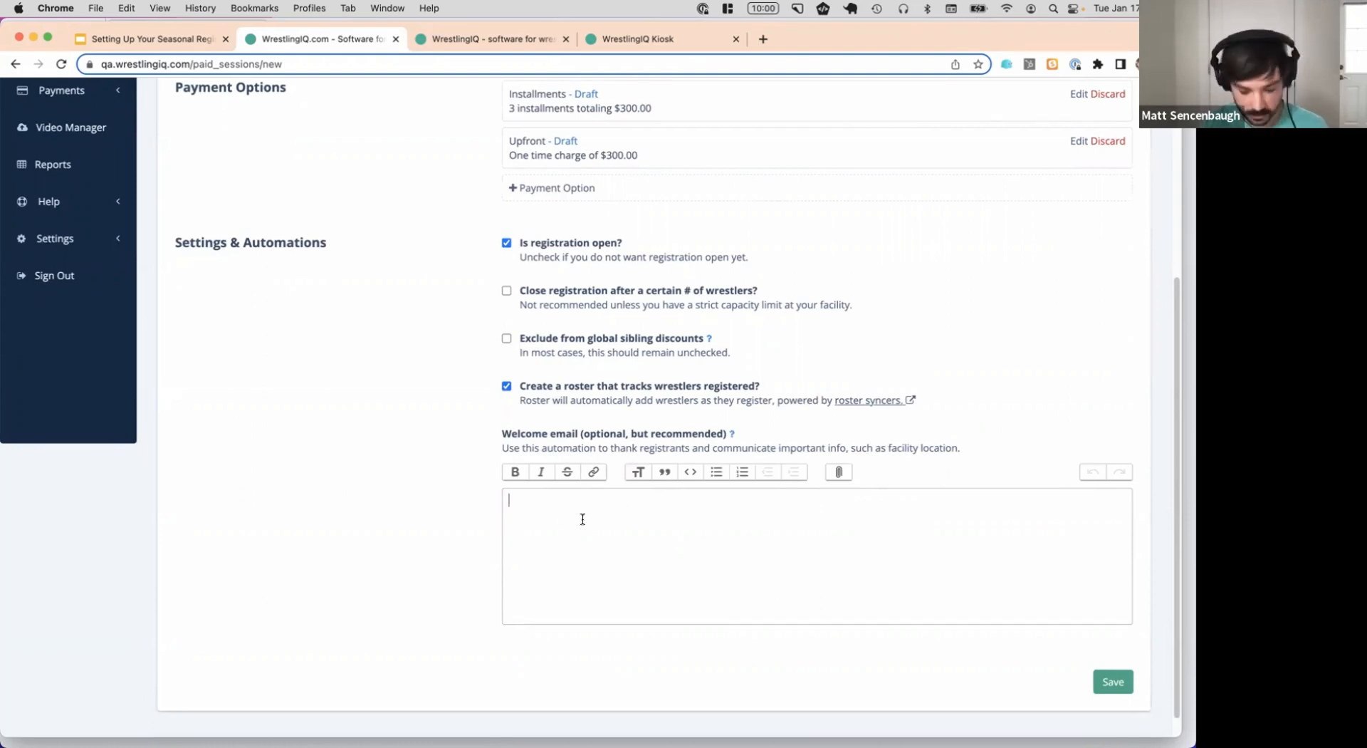
pyautogui.write('Make sure to bri')
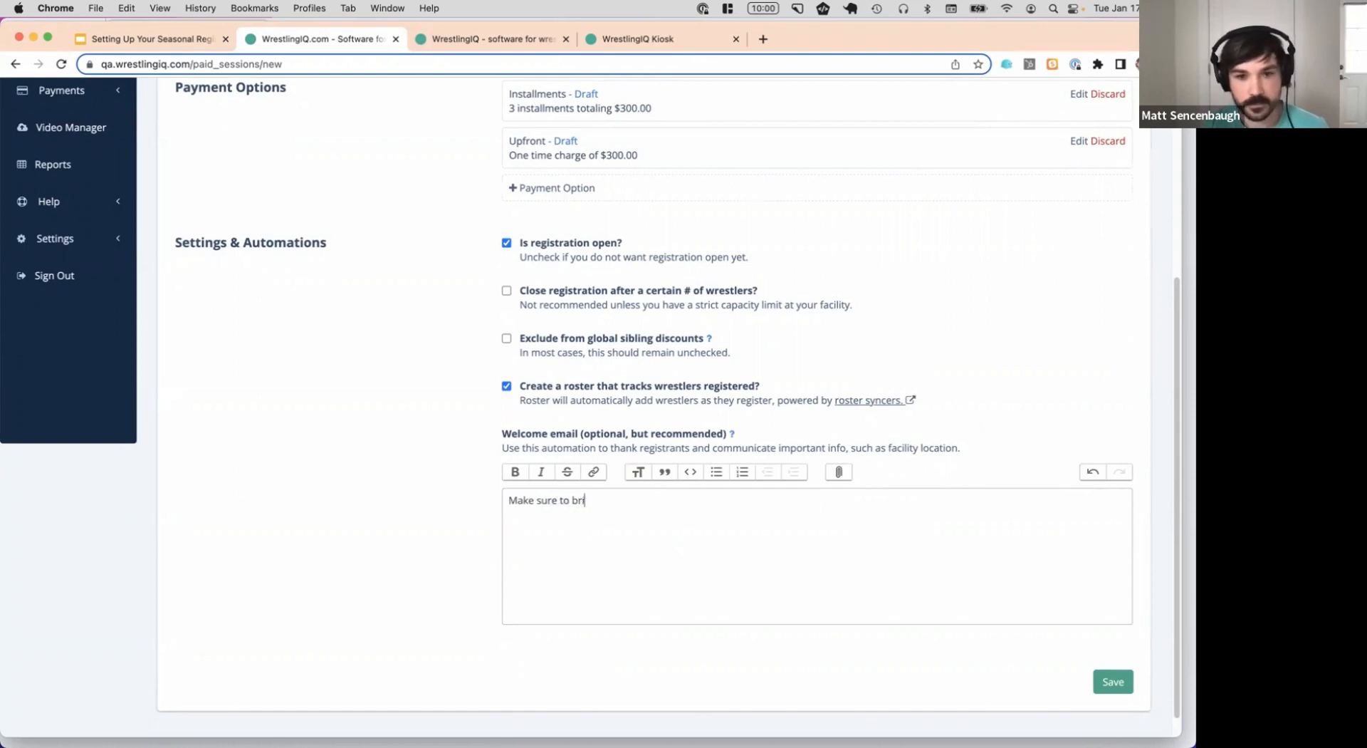
pyautogui.write('ng water, shoes, sna')
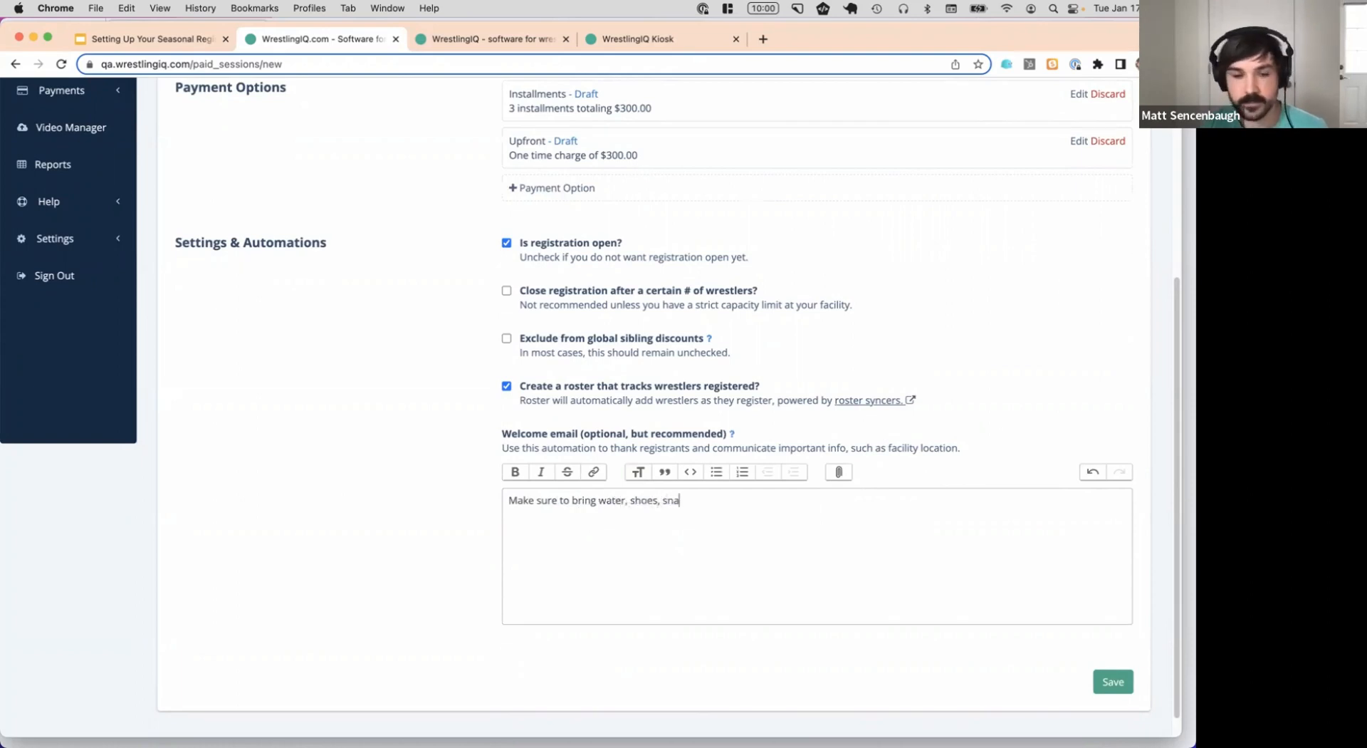
pyautogui.write('cks to practice.')
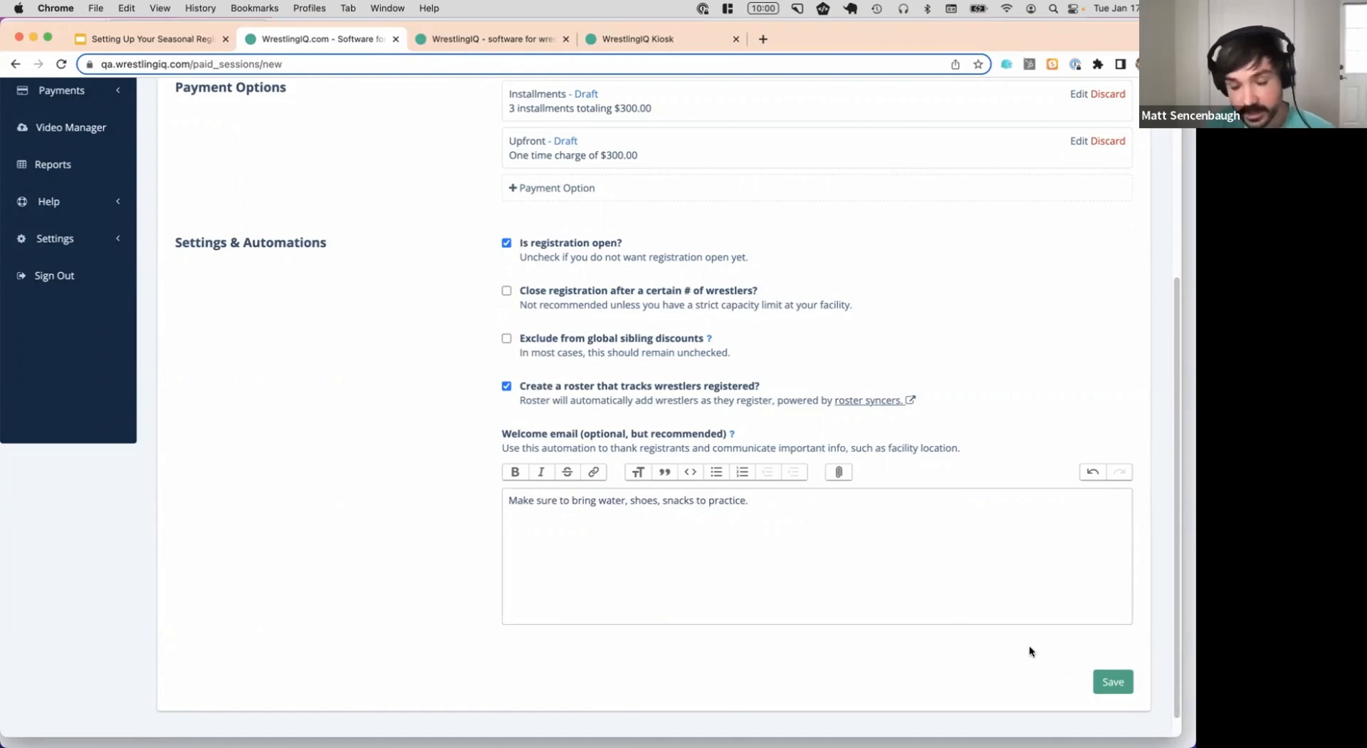
# Save the [Ages 4-7] 2023 Freestyle session, open from 3/1/2023 to 5/31/2023
pyautogui.click(1123, 684)
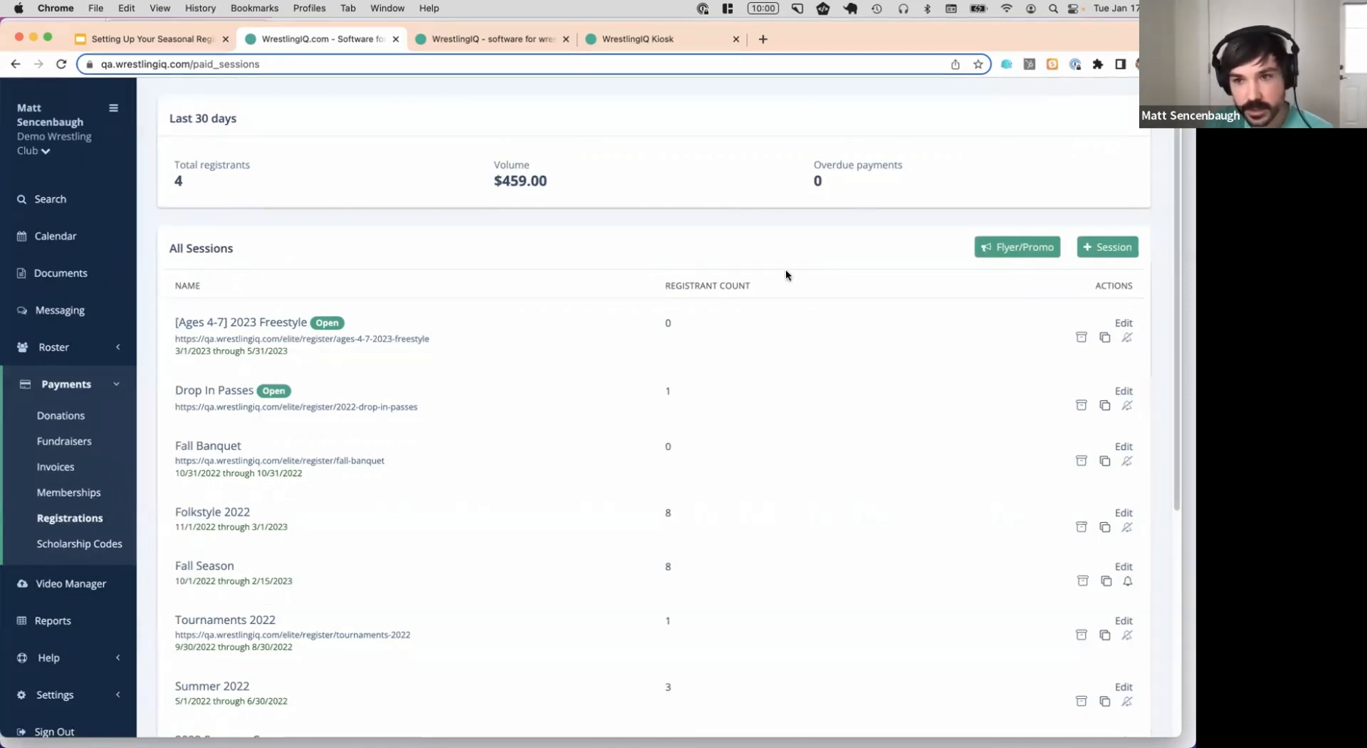
# Replicate [Ages 4-7] 2023 Freestyle and rename the copy to [Ages 8-14] 2023 Freestyle
pyautogui.click(1105, 339)
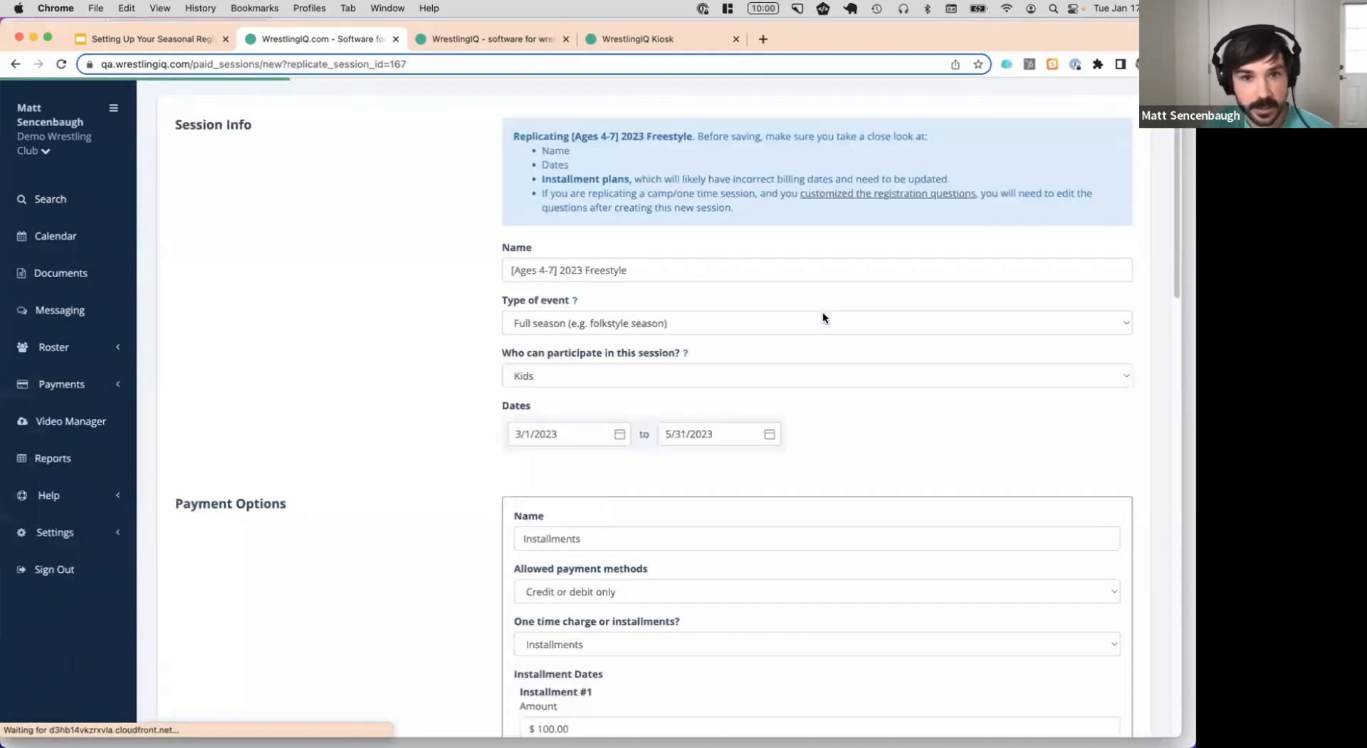
pyautogui.scroll(-1, 653, 257)
pyautogui.click(558, 253)
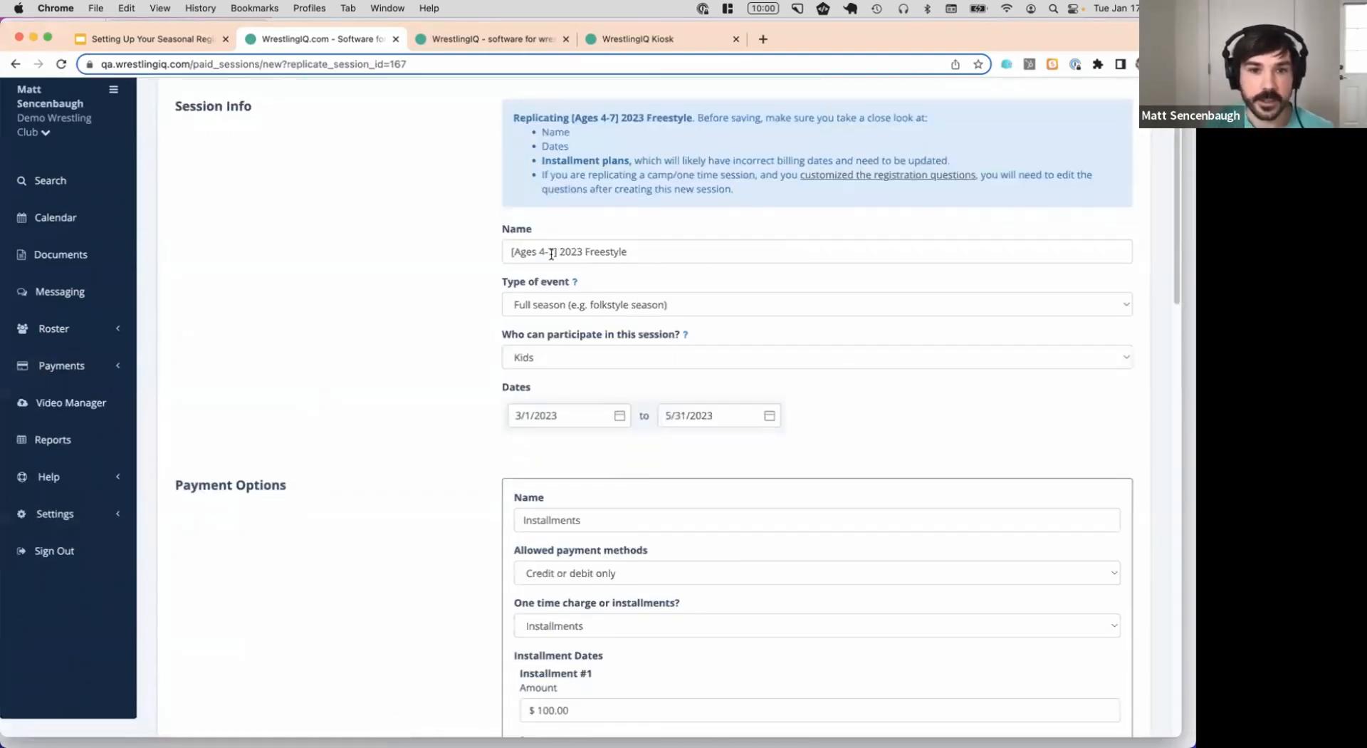
pyautogui.press('BackSpace')
pyautogui.press('BackSpace')
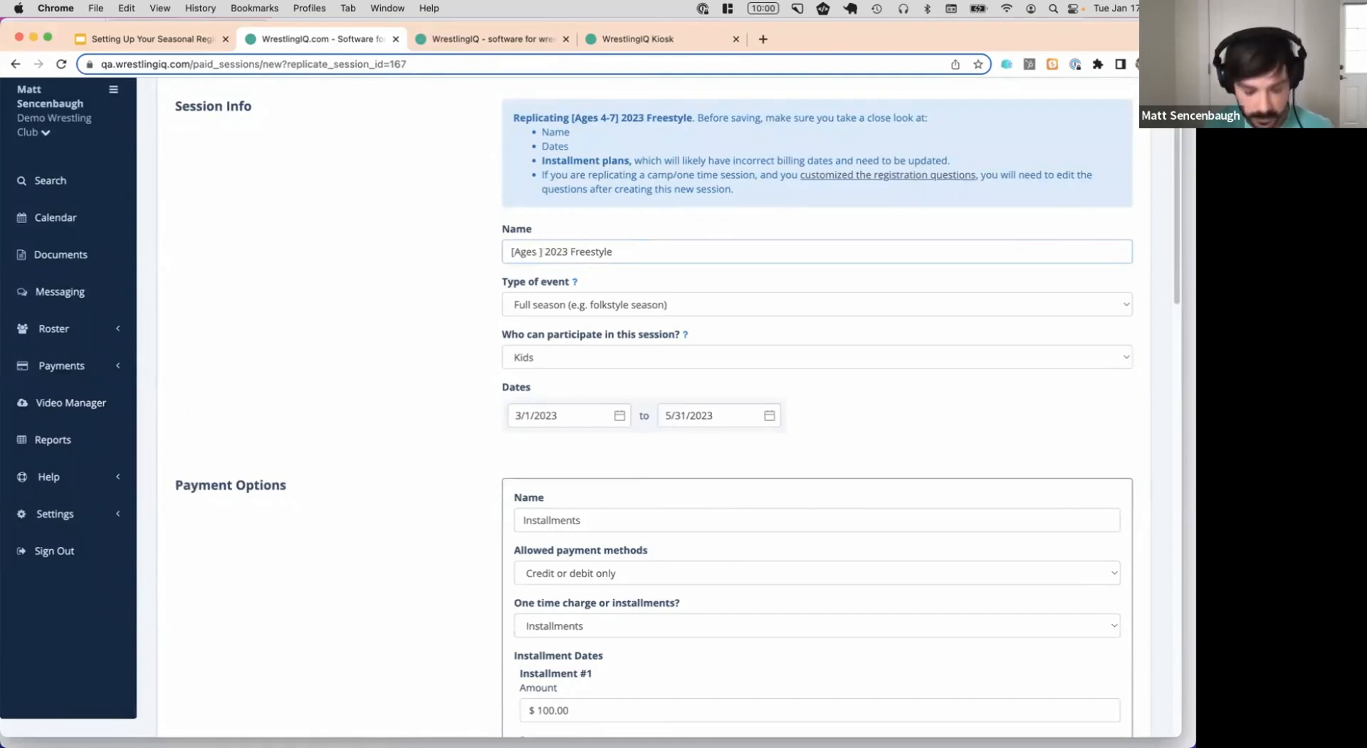
pyautogui.write('8-14')
pyautogui.scroll(-5, 653, 278)
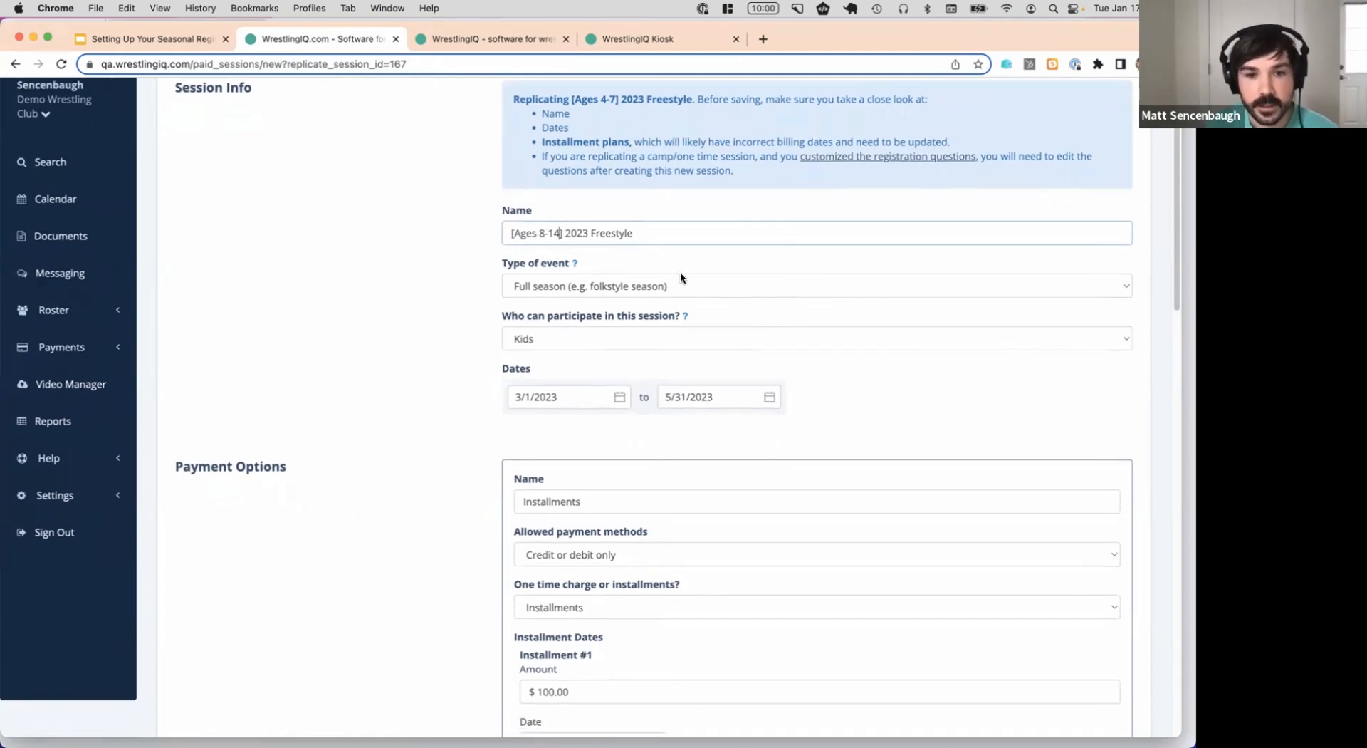
pyautogui.scroll(-6, 673, 210)
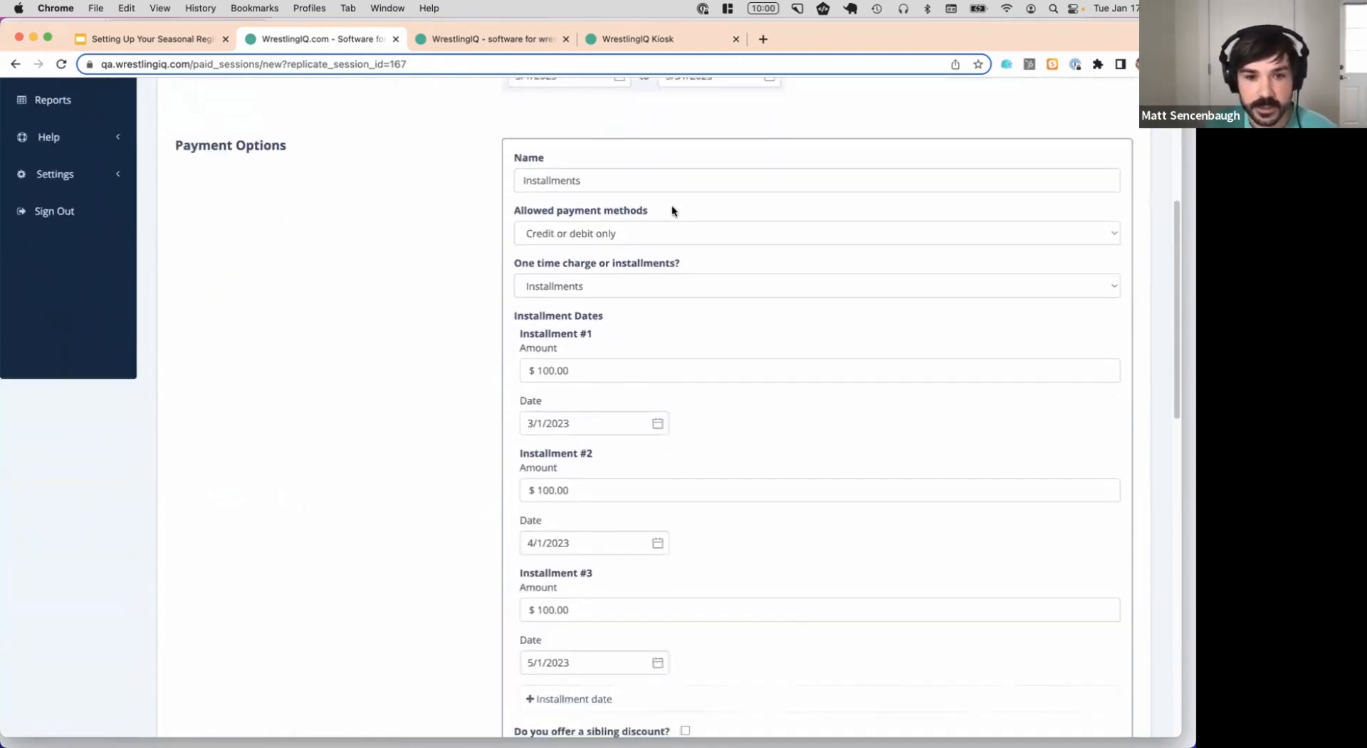
# Confirm the installment and upfront payment options, then save the new session
pyautogui.click(598, 585)
pyautogui.scroll(5, 674, 260)
pyautogui.scroll(-1, 550, 358)
pyautogui.click(587, 546)
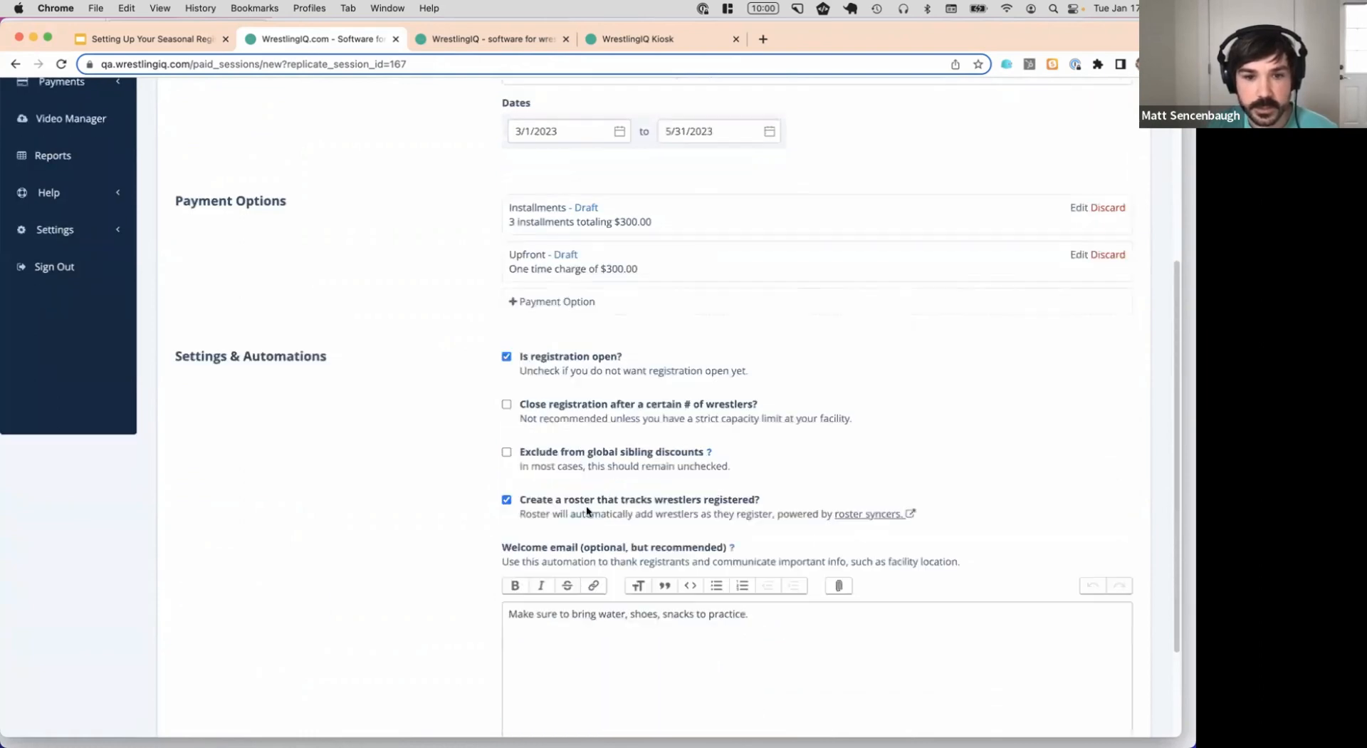
pyautogui.scroll(4, 772, 269)
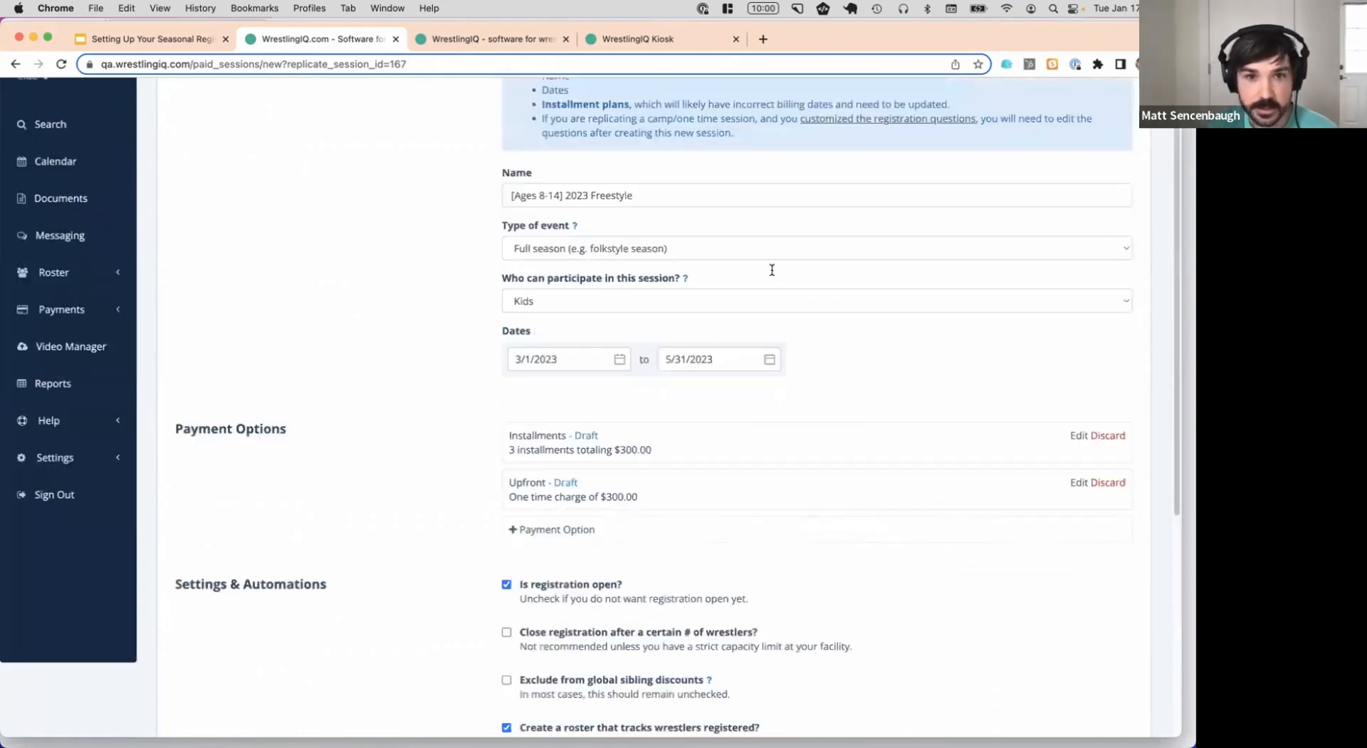
pyautogui.scroll(-6, 772, 275)
pyautogui.click(1113, 657)
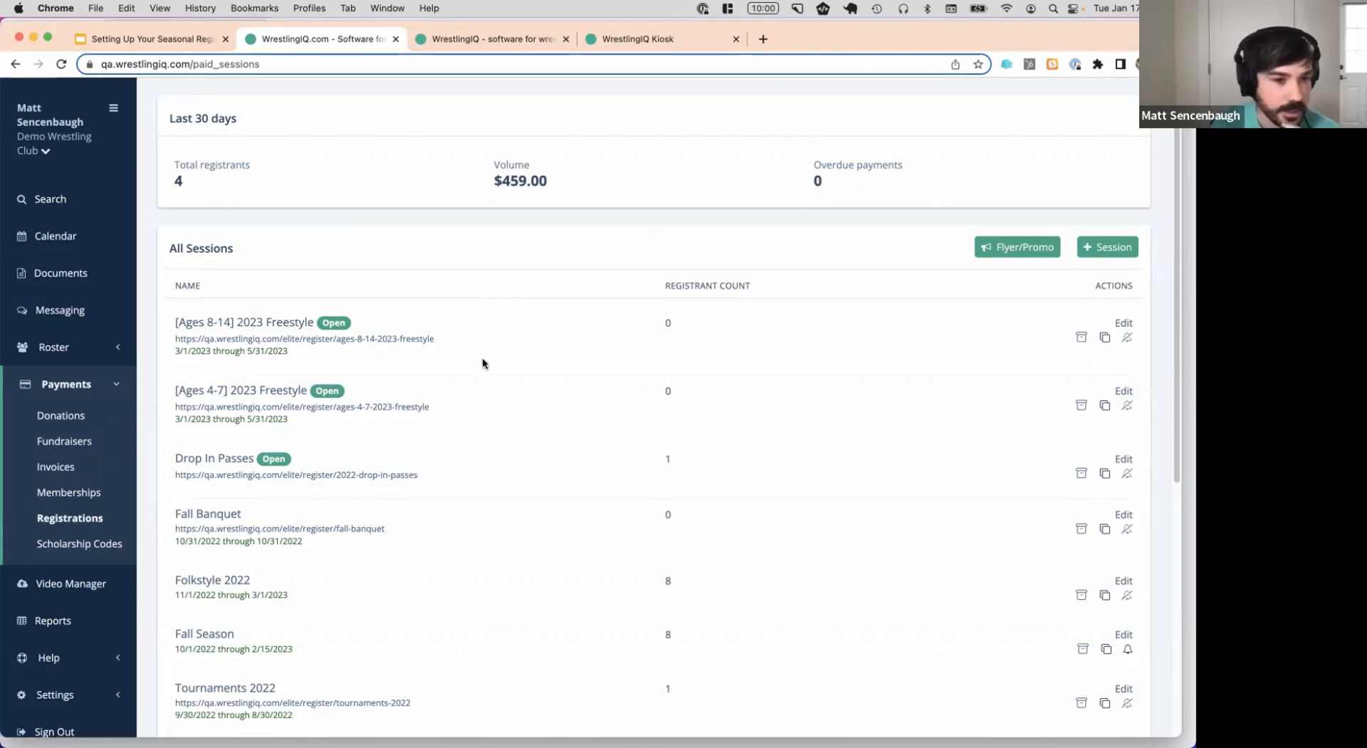
# Reload the club's public sign-up page and highlight the new March 2023 Freestyle sessions
pyautogui.click(180, 44)
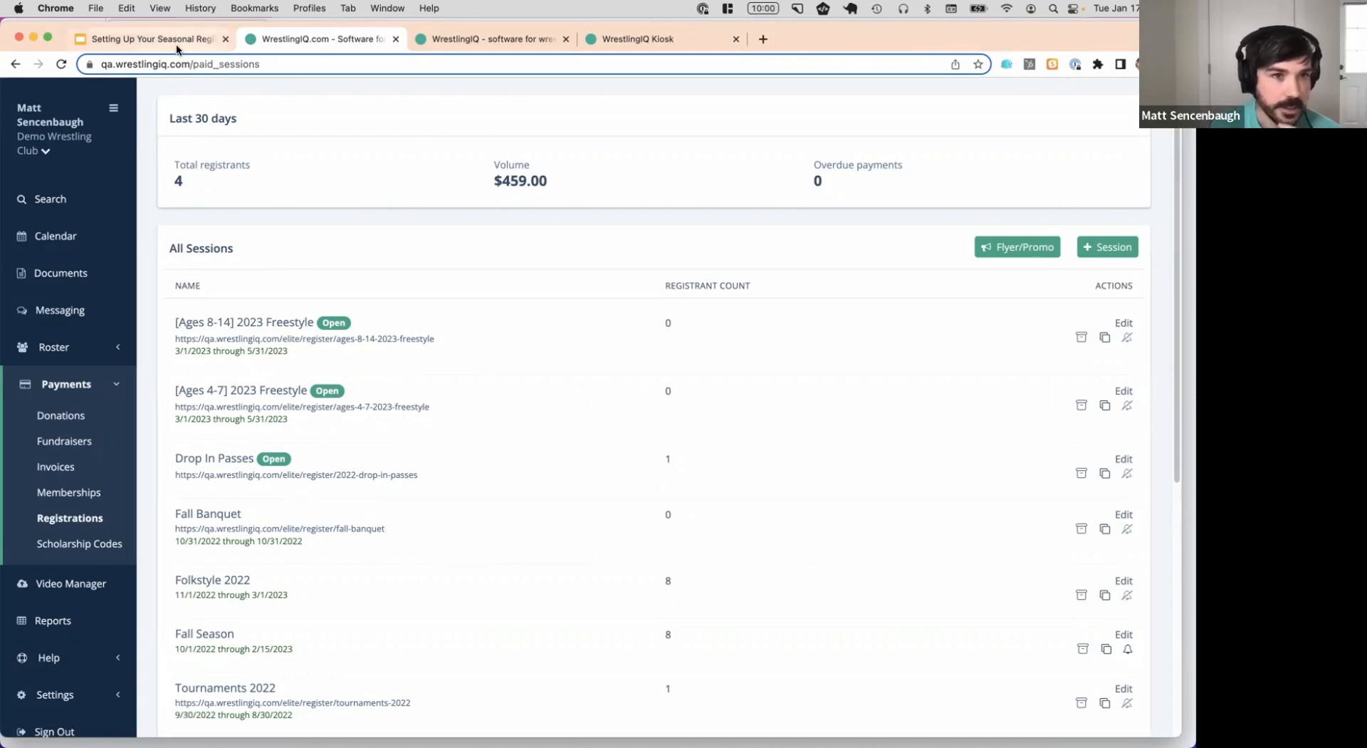
pyautogui.click(292, 40)
pyautogui.click(491, 39)
pyautogui.press('super+r')
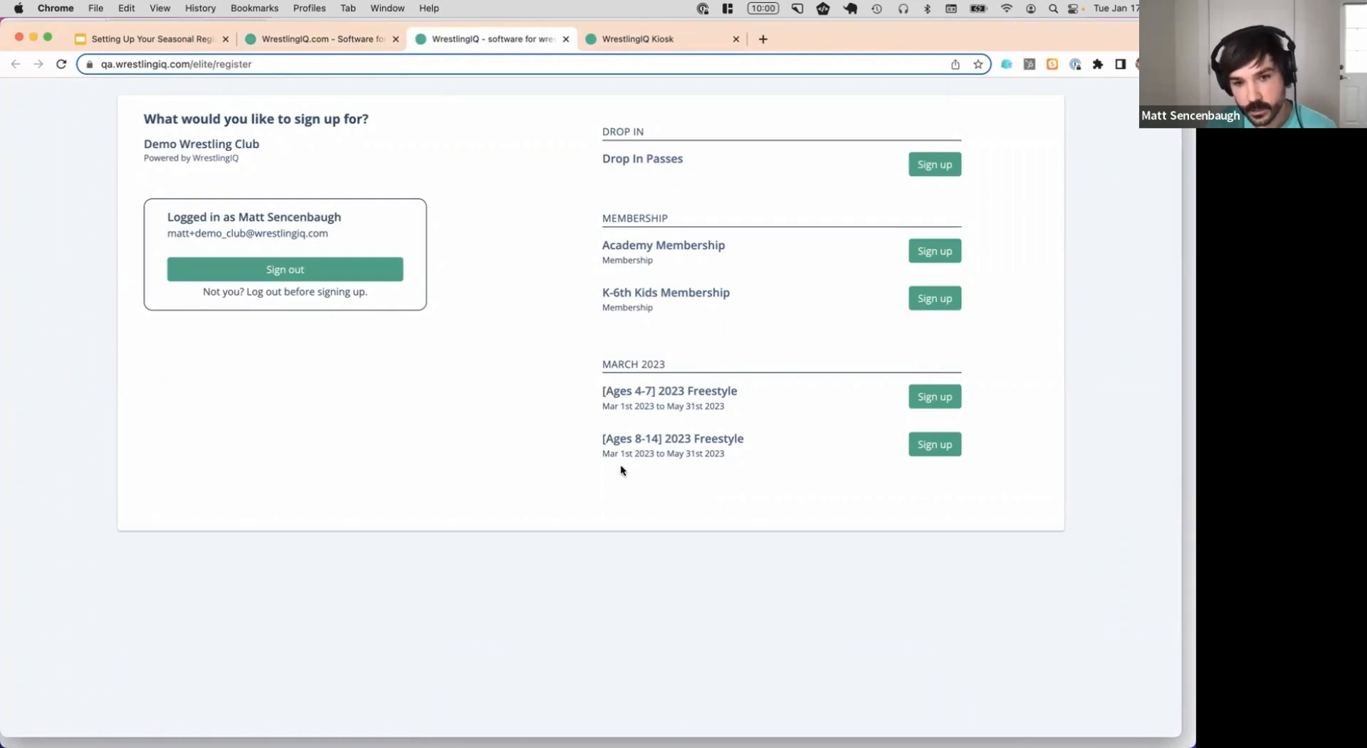
pyautogui.moveTo(602, 391); pyautogui.dragTo(654, 391)
pyautogui.click(691, 382)
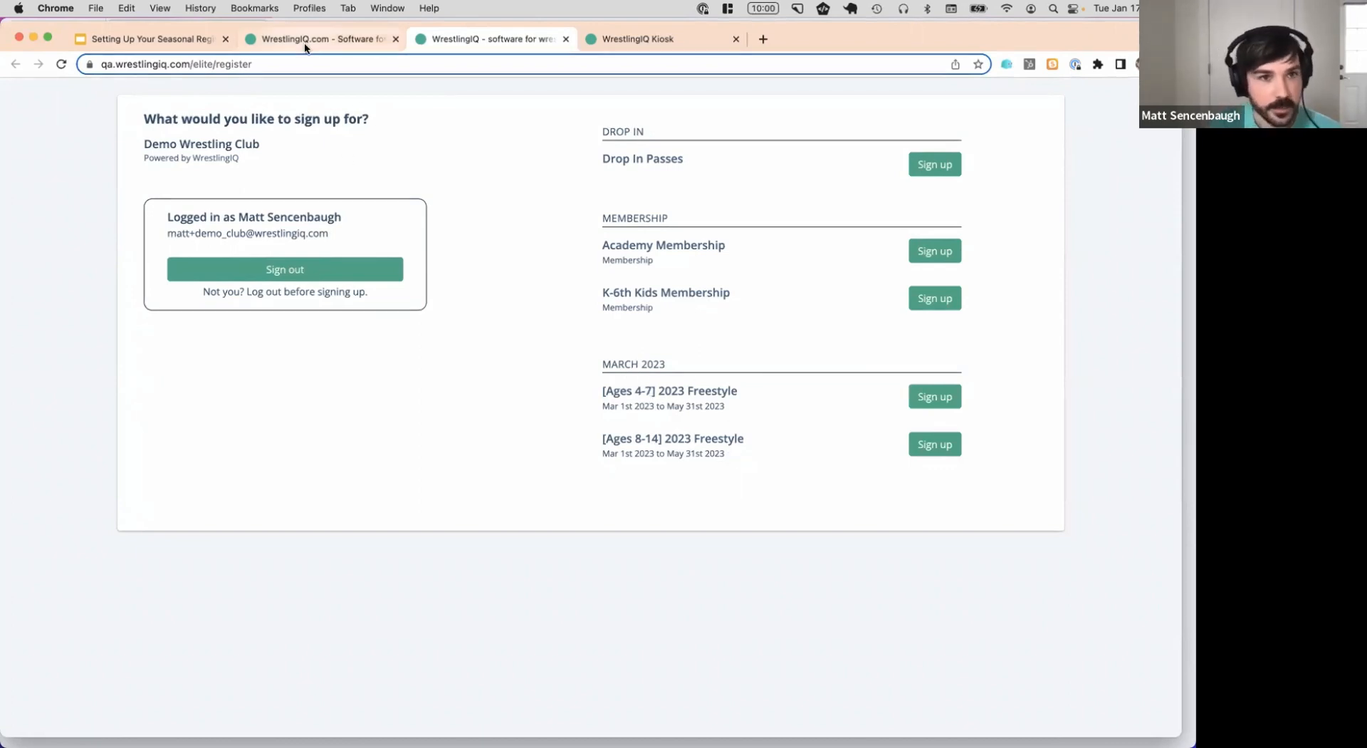
pyautogui.click(190, 37)
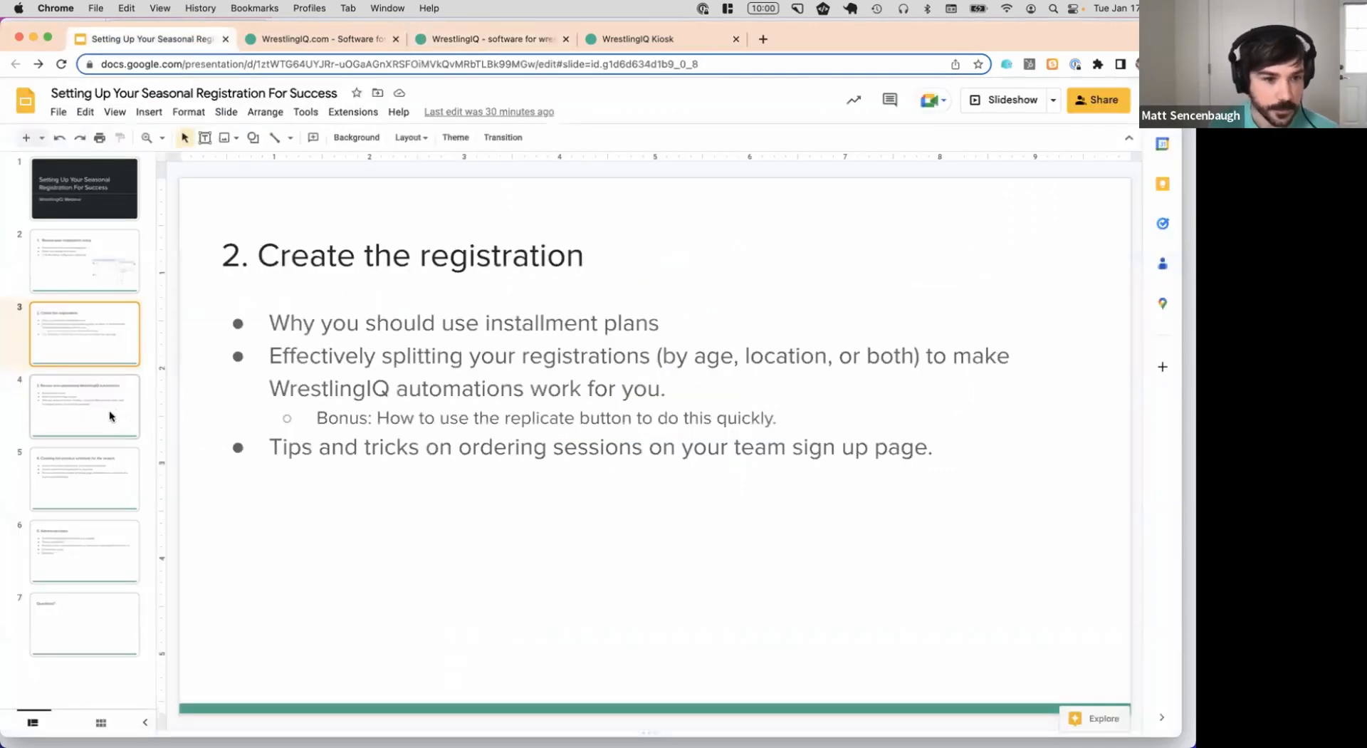
# Go to the automations slide, then open WrestlingIQ's Roster > Wrestlers page
pyautogui.click(110, 416)
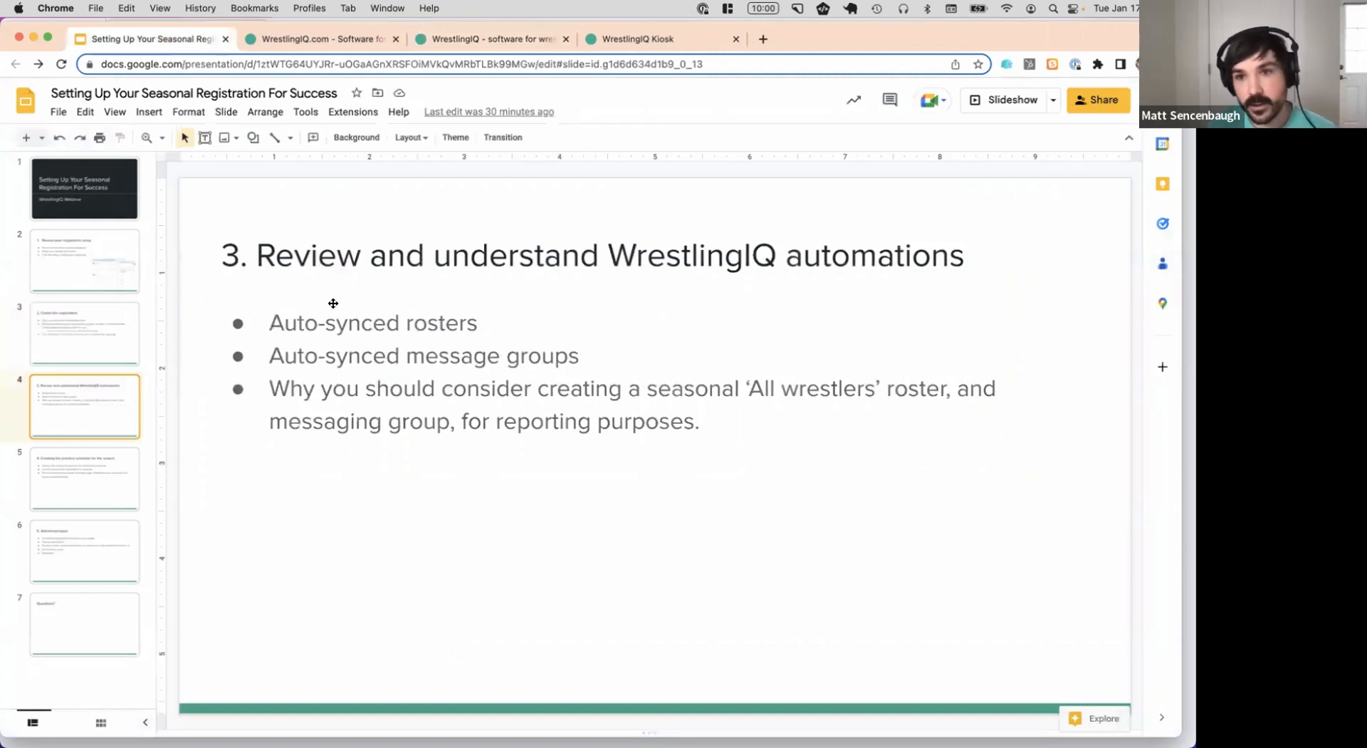
pyautogui.click(370, 39)
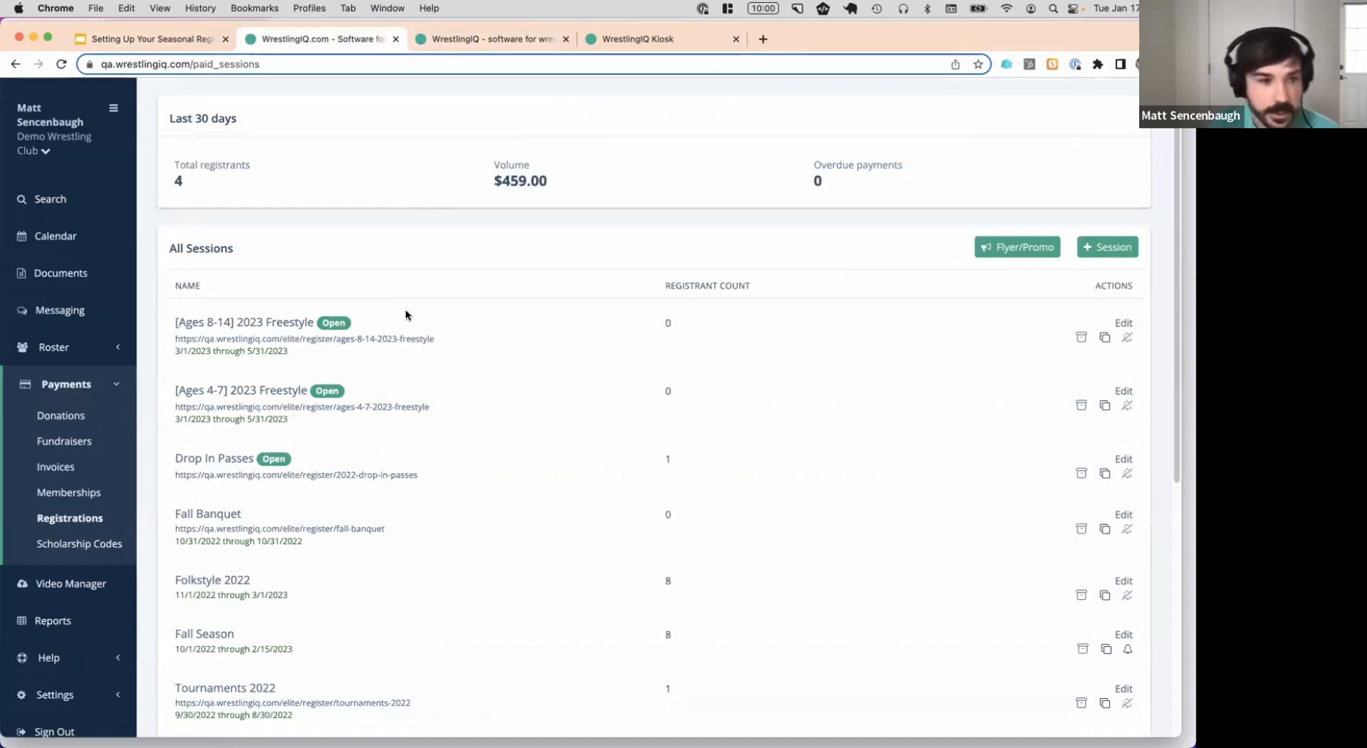
pyautogui.click(67, 347)
pyautogui.click(77, 433)
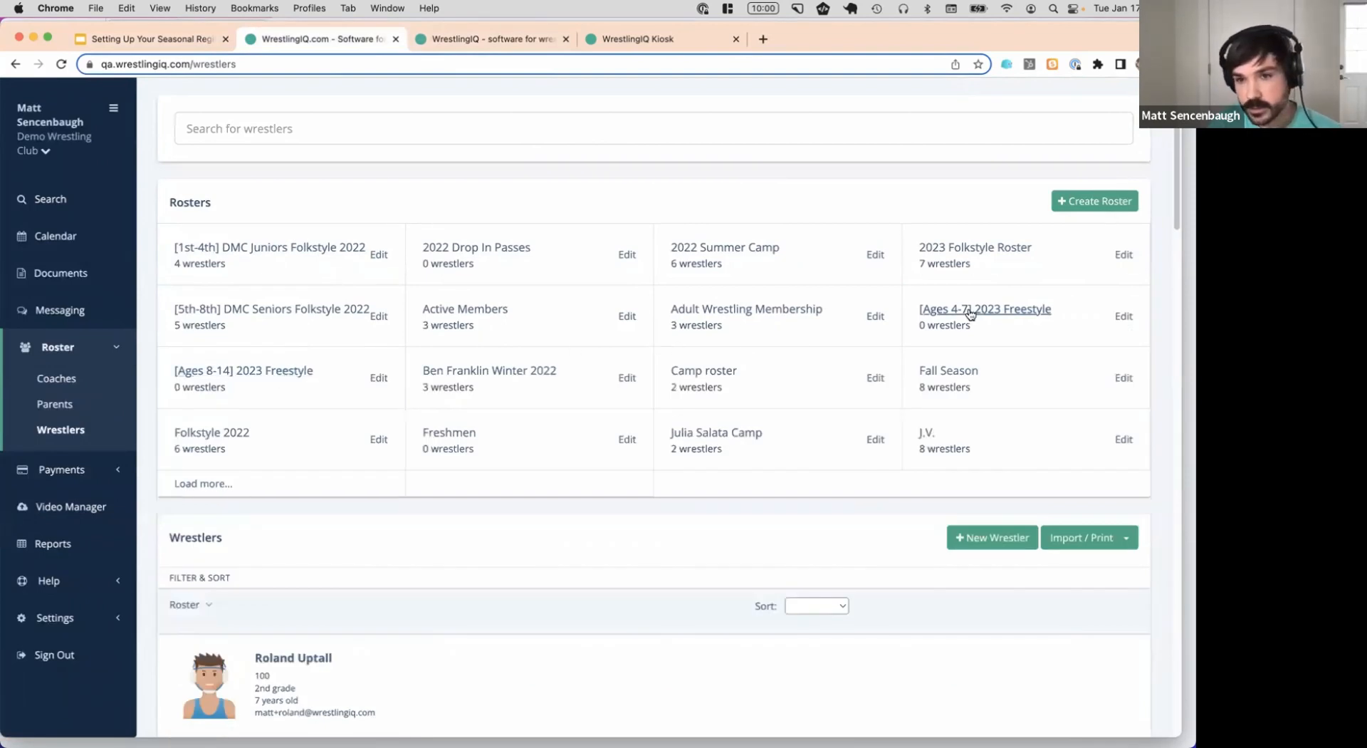
# Filter wrestlers by the [Ages 4-7] and [Ages 8-14] 2023 Freestyle rosters, then view Messaging
pyautogui.click(1020, 310)
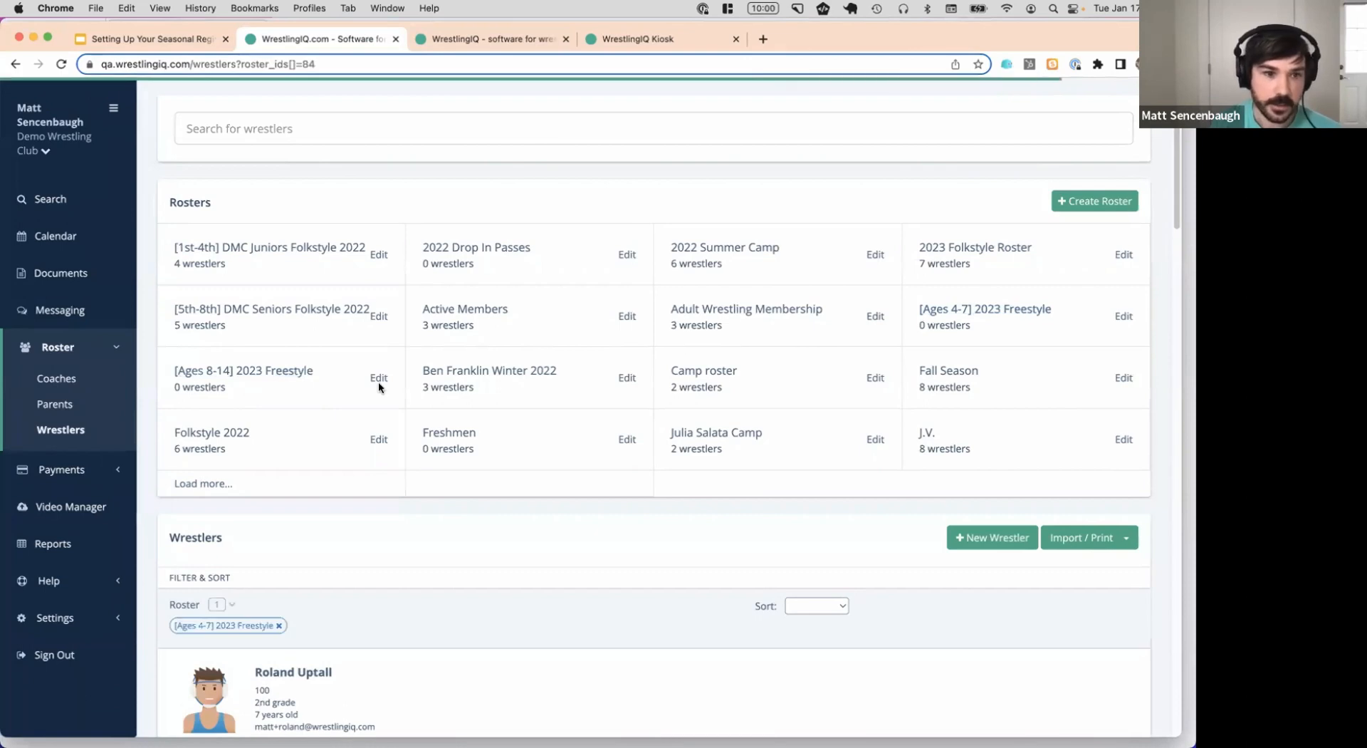
pyautogui.click(262, 376)
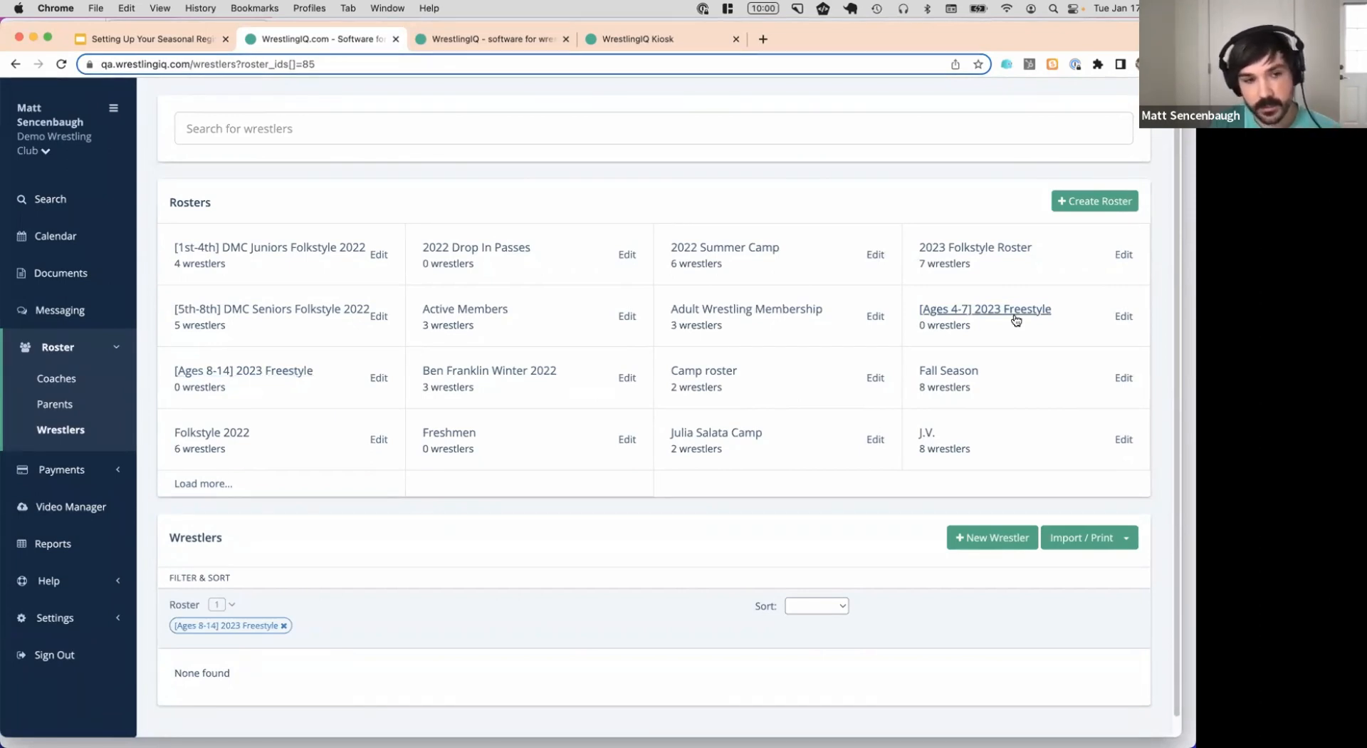
pyautogui.click(94, 313)
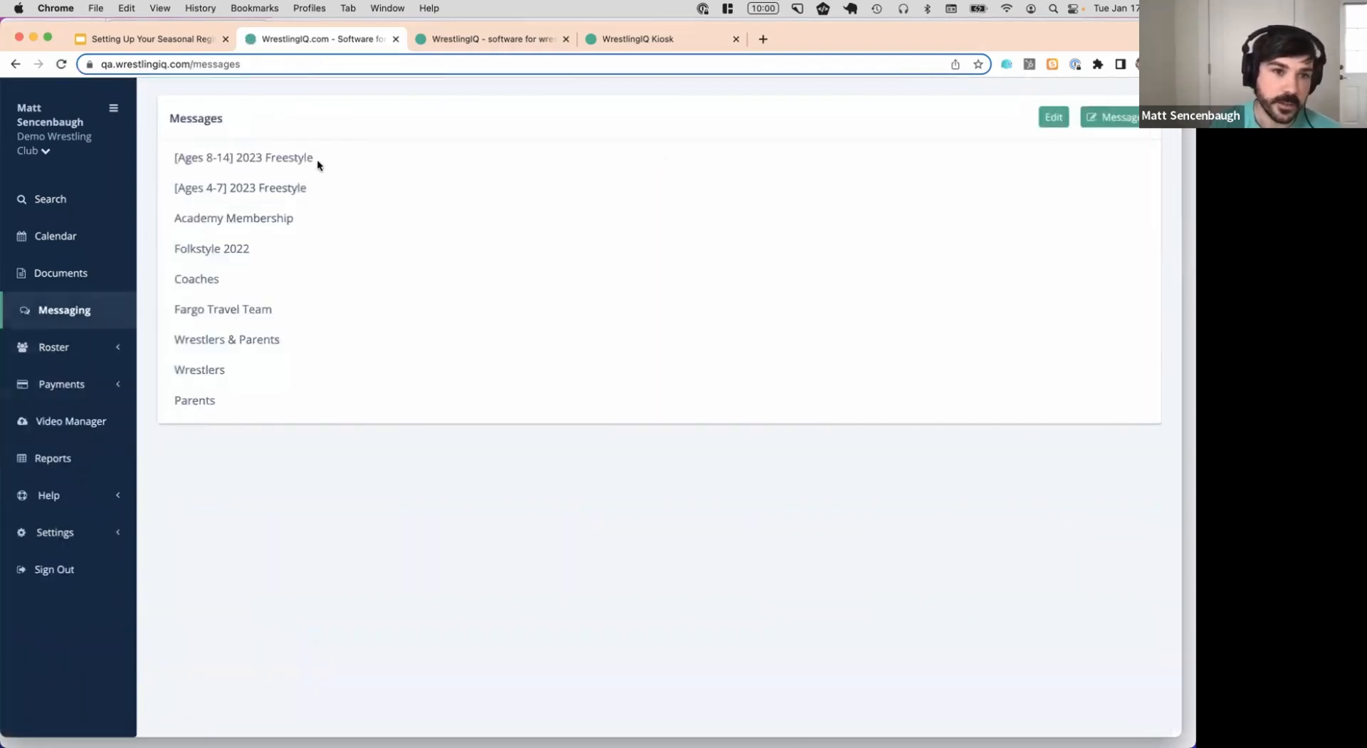
pyautogui.click(265, 157)
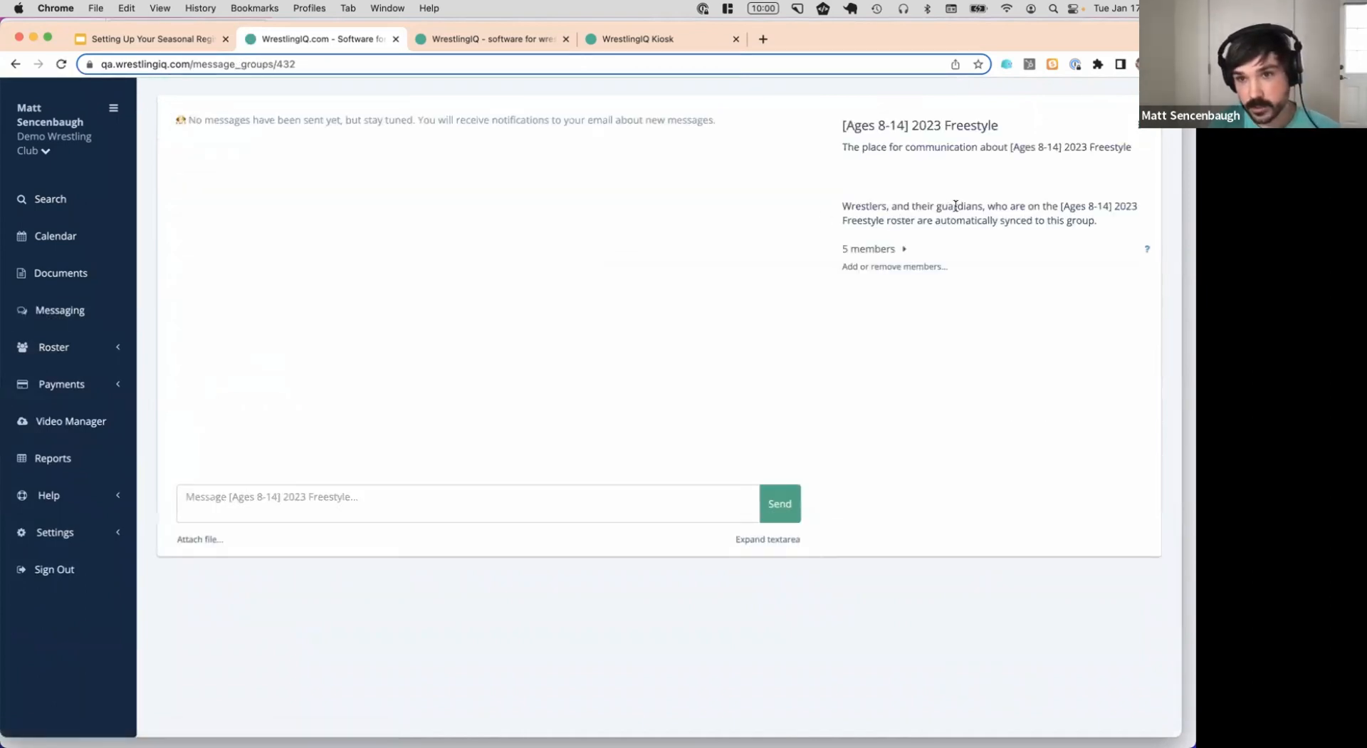
pyautogui.moveTo(1101, 219); pyautogui.dragTo(842, 218)
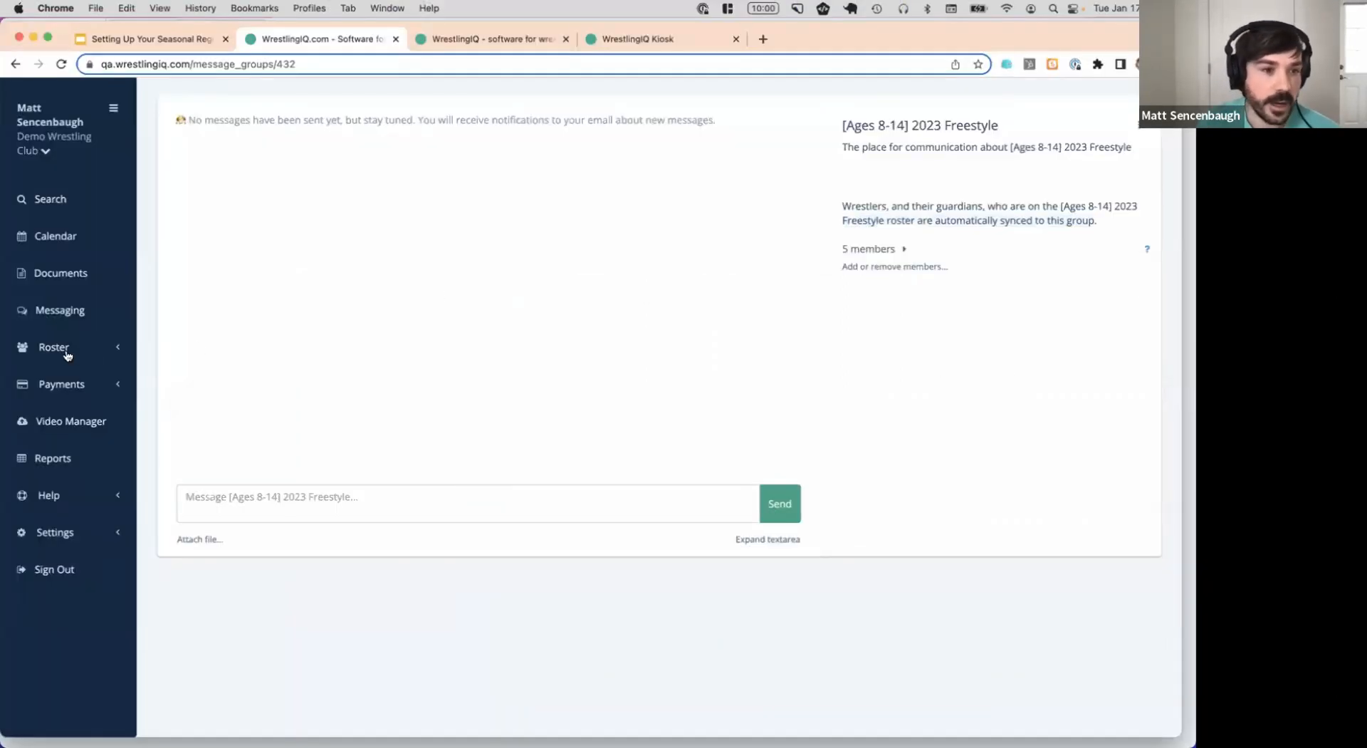
pyautogui.click(71, 308)
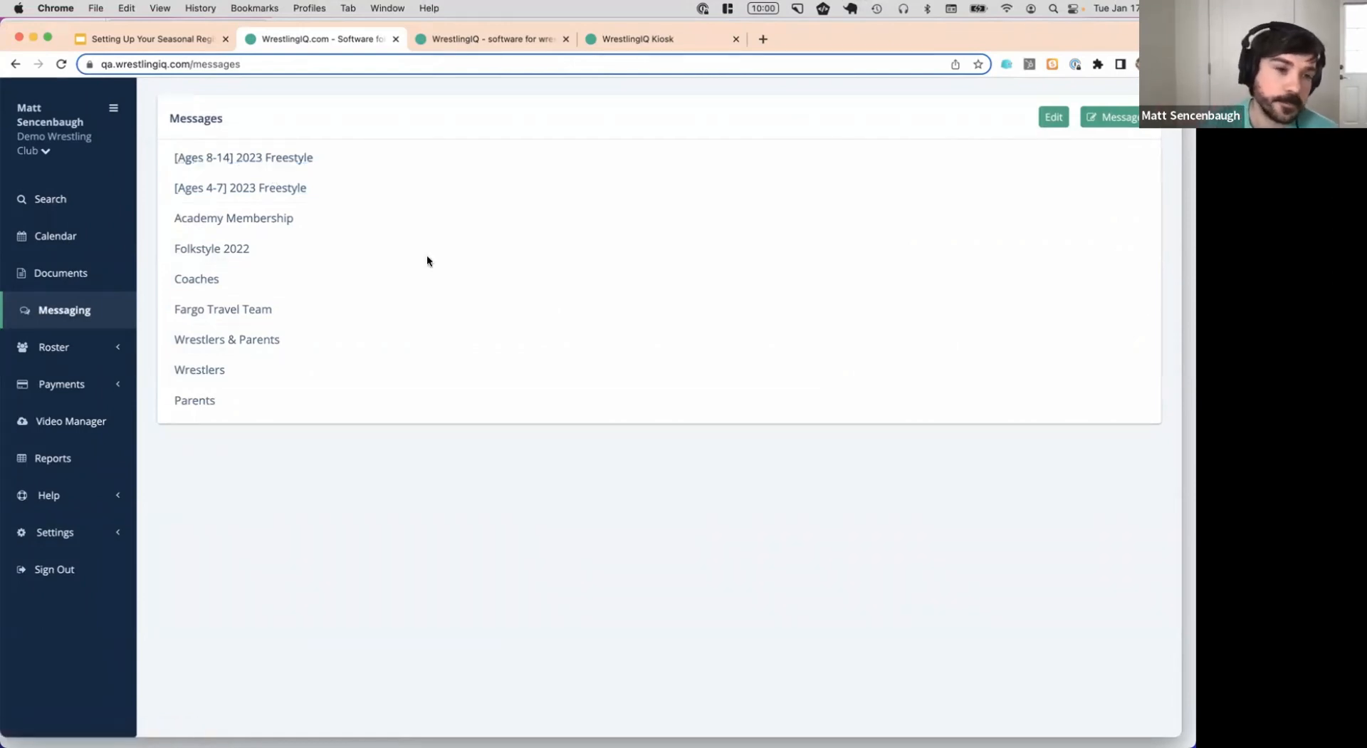
pyautogui.click(90, 357)
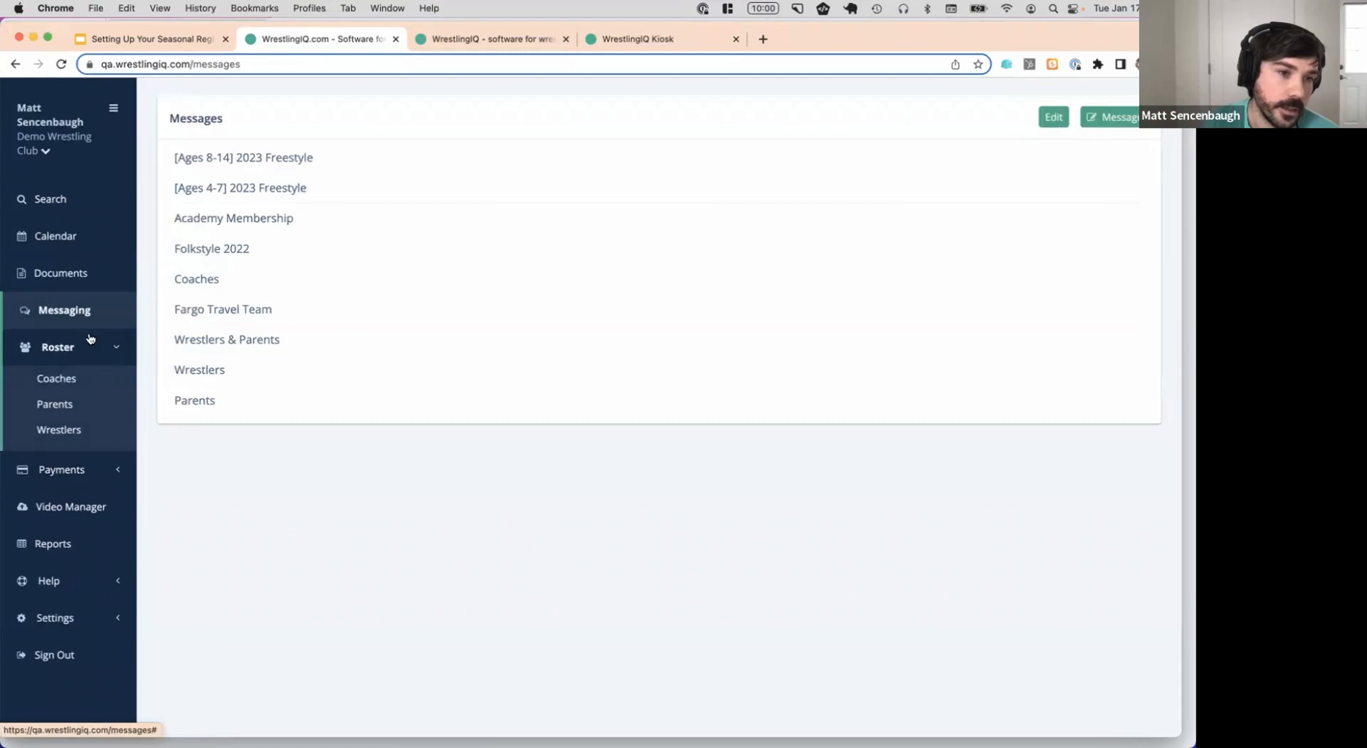
pyautogui.click(90, 342)
# Go from the calendar to Roster > Wrestlers and start creating a new roster
pyautogui.click(104, 238)
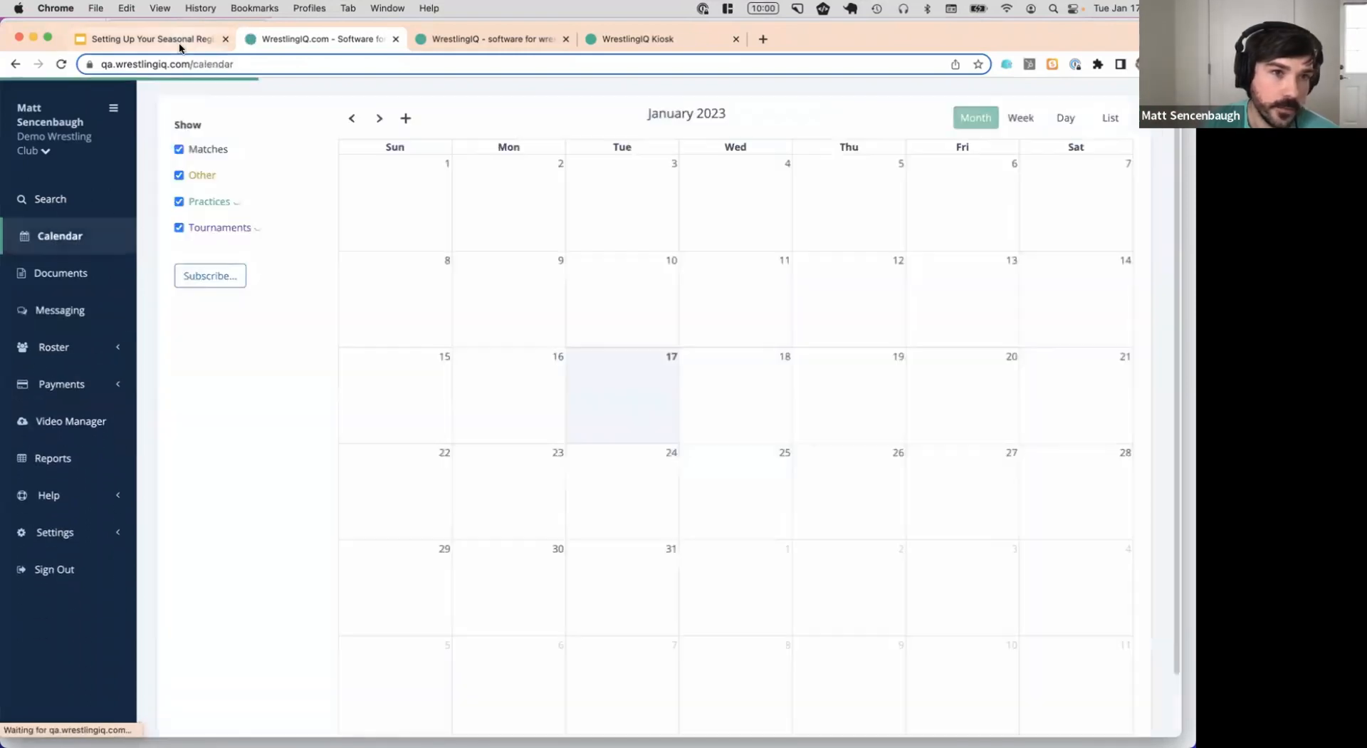
pyautogui.click(178, 41)
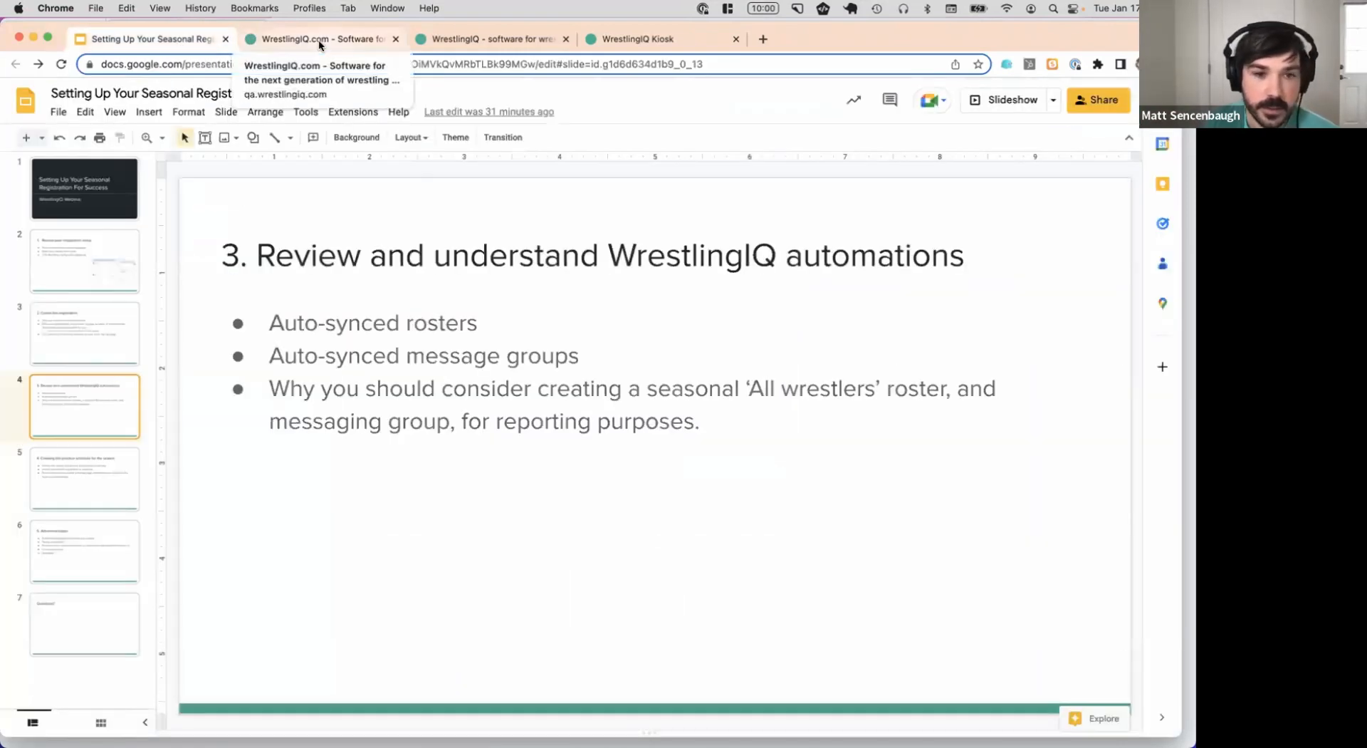
pyautogui.click(333, 39)
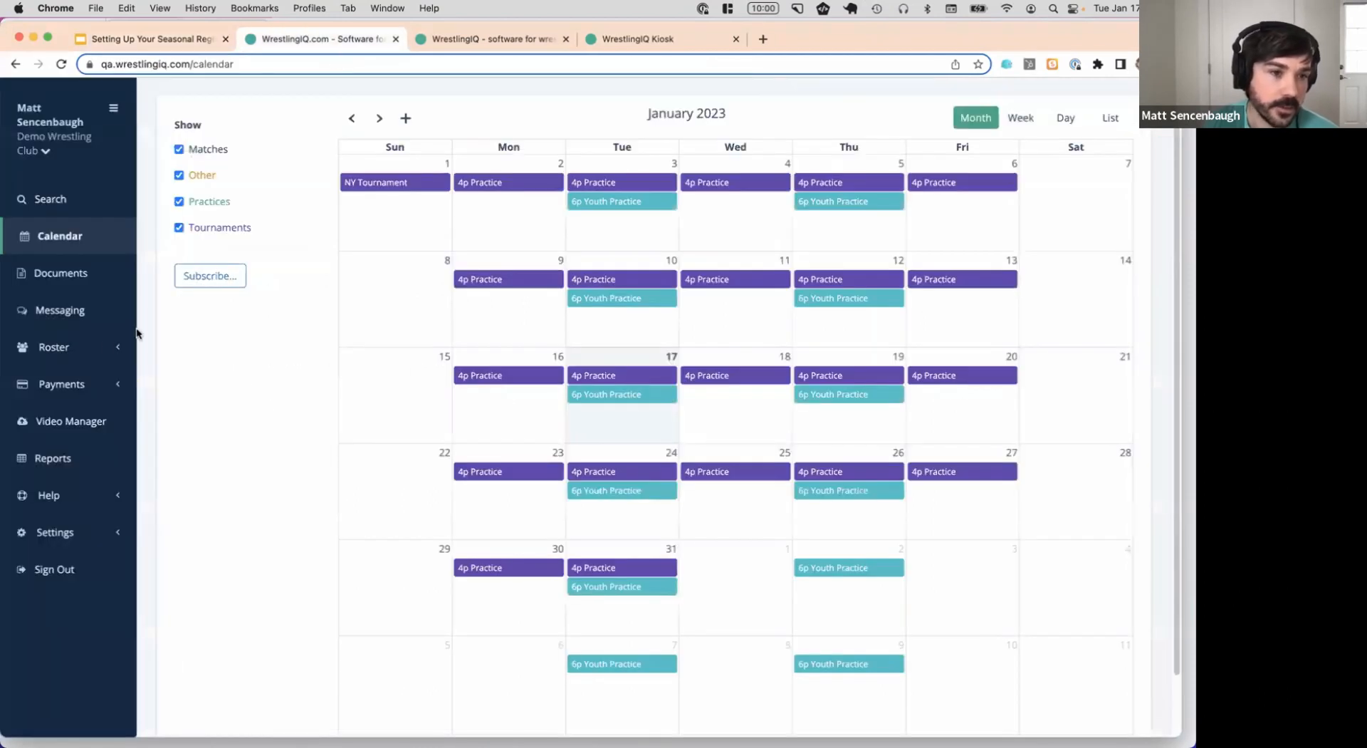
pyautogui.click(121, 344)
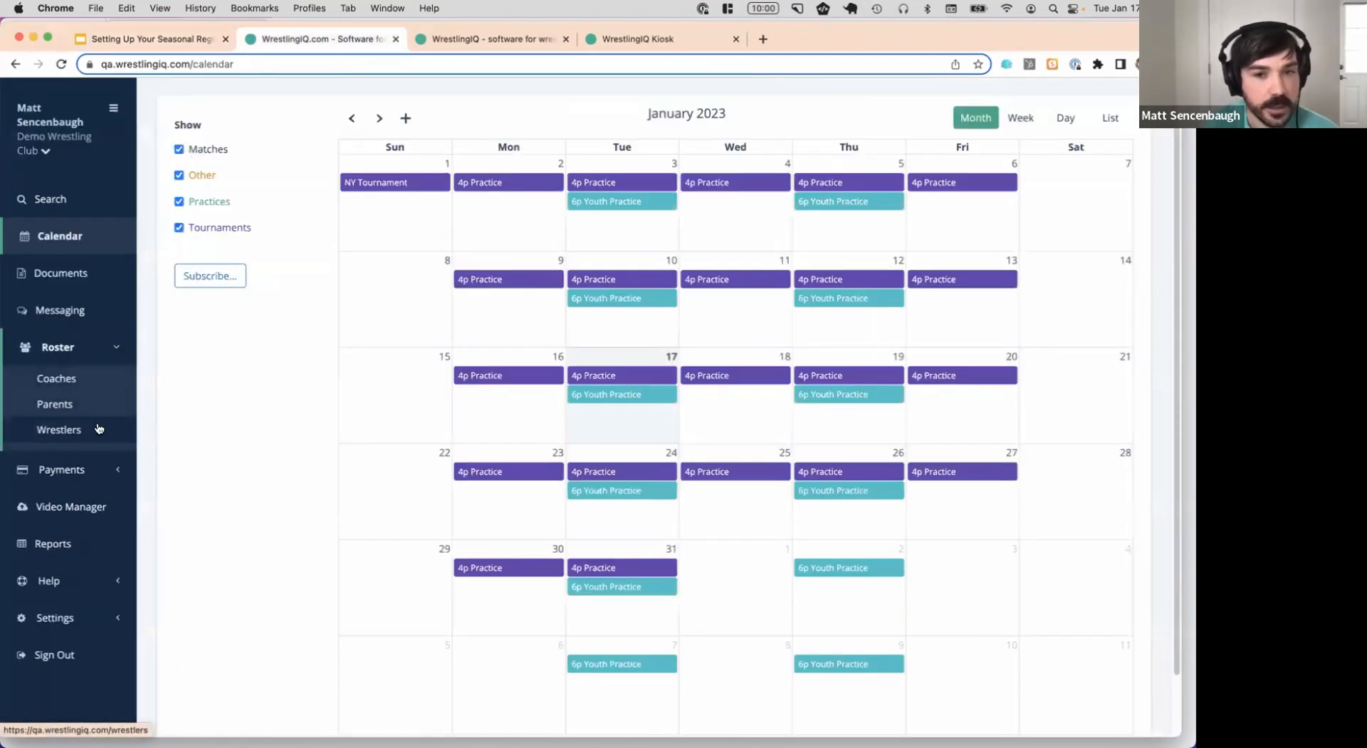
pyautogui.click(99, 428)
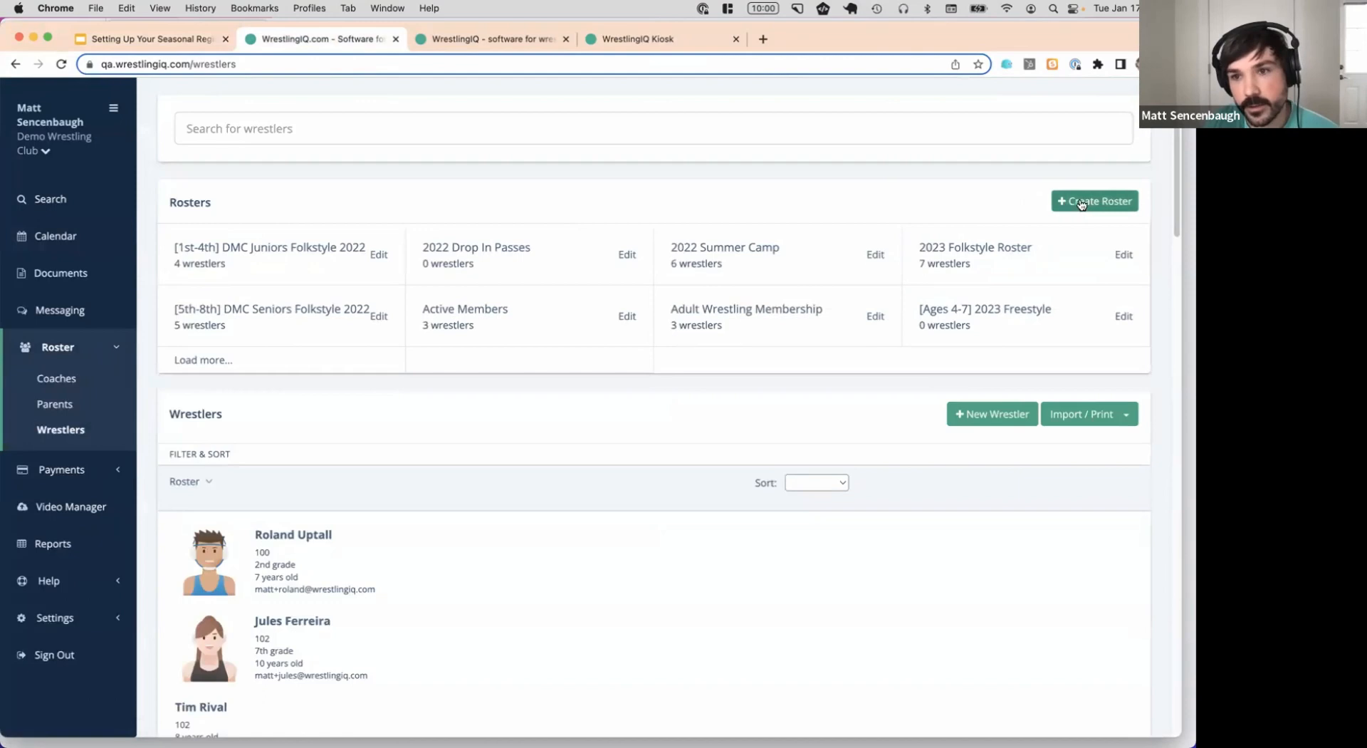
pyautogui.click(1081, 200)
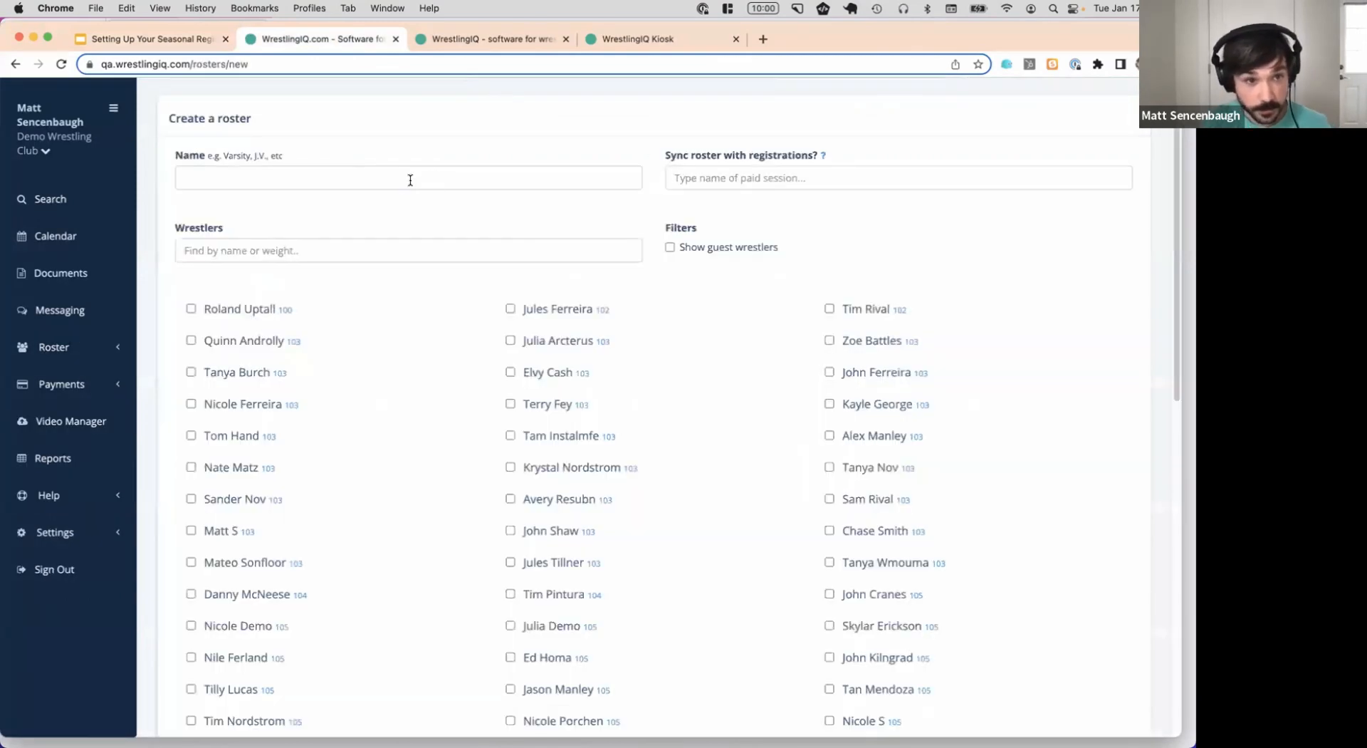
# Name the roster '2023 Freestyle', sync it with [Ages 4-7] and [Ages 8-14] 2023 Freestyle, and save
pyautogui.write('2023 Freestyle')
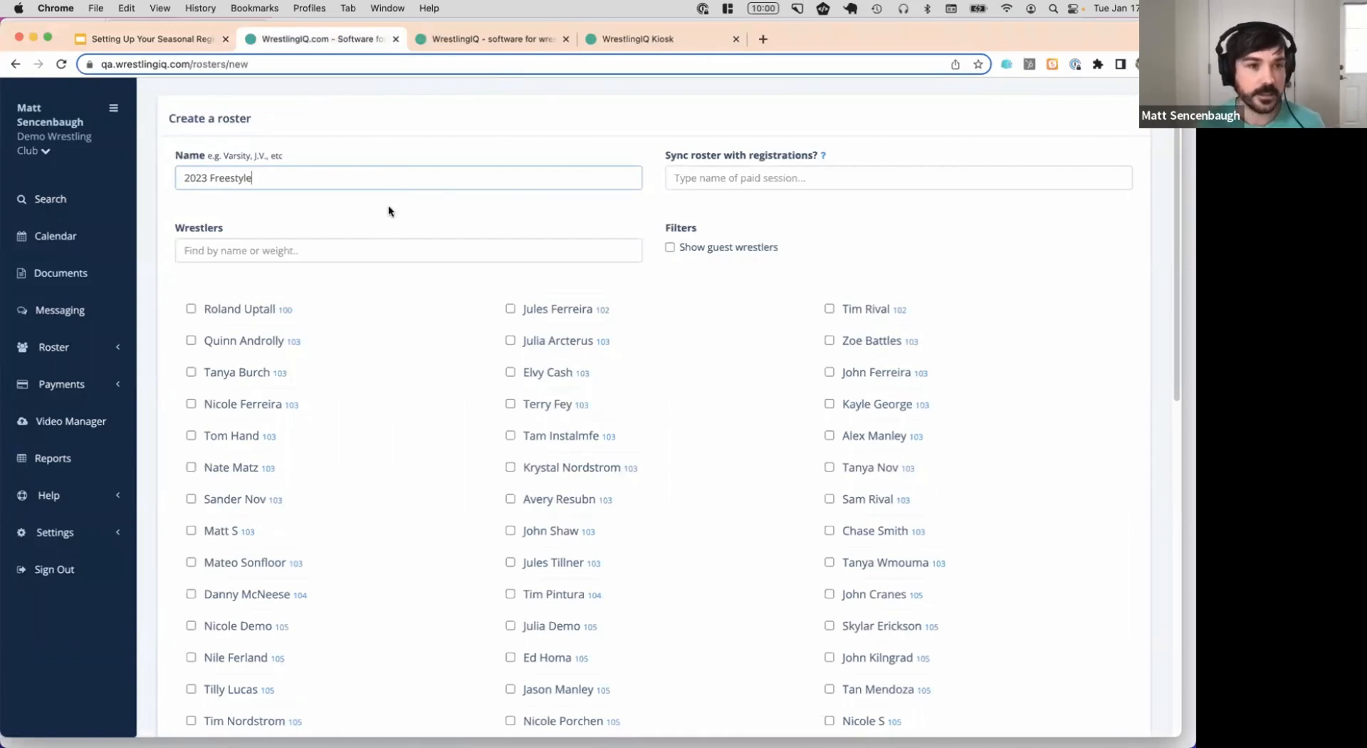
pyautogui.click(796, 175)
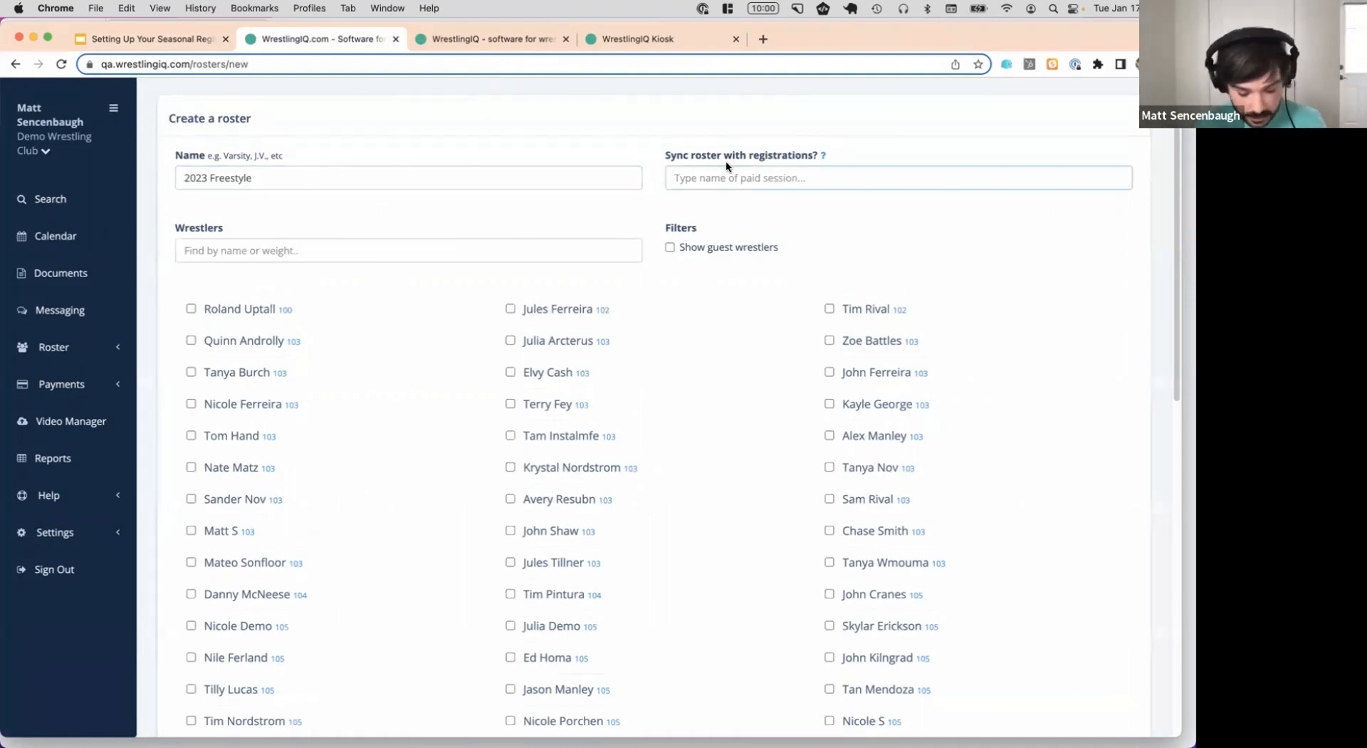
pyautogui.write('freestyle')
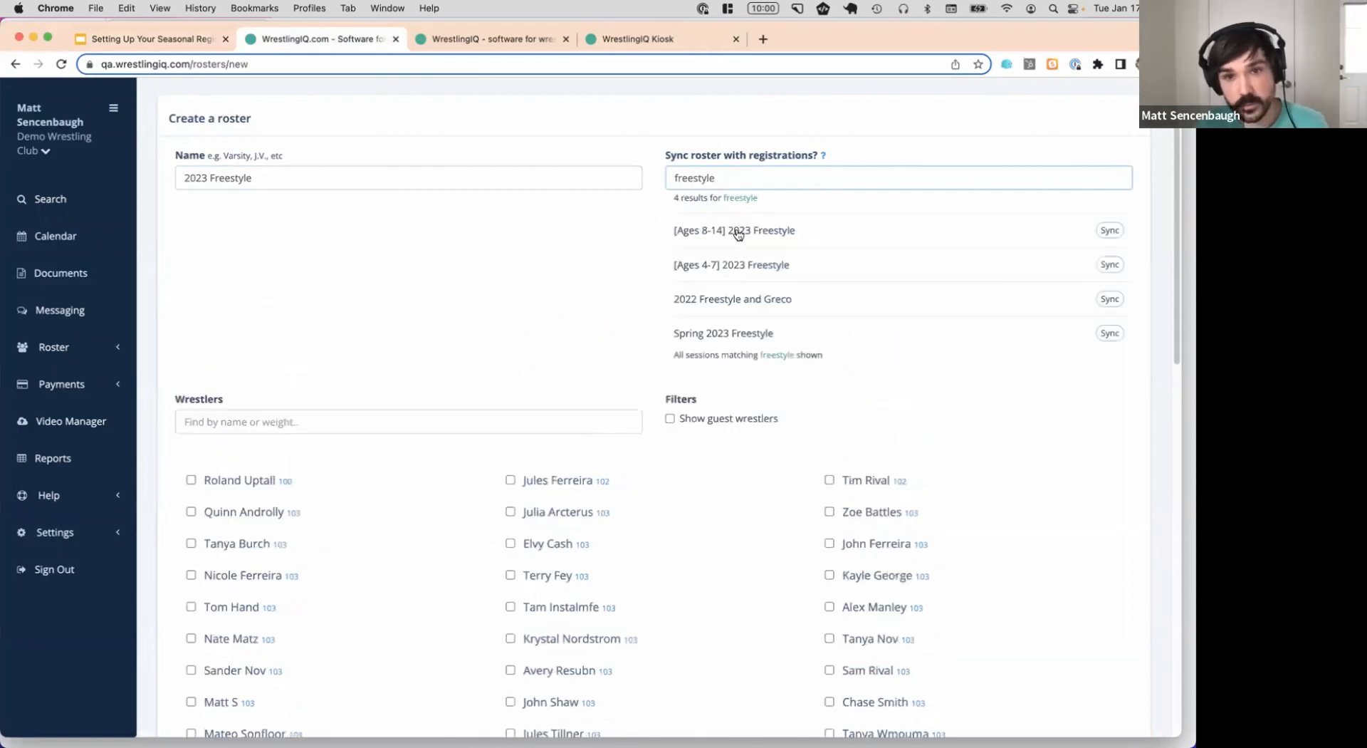
pyautogui.click(1109, 264)
pyautogui.click(939, 177)
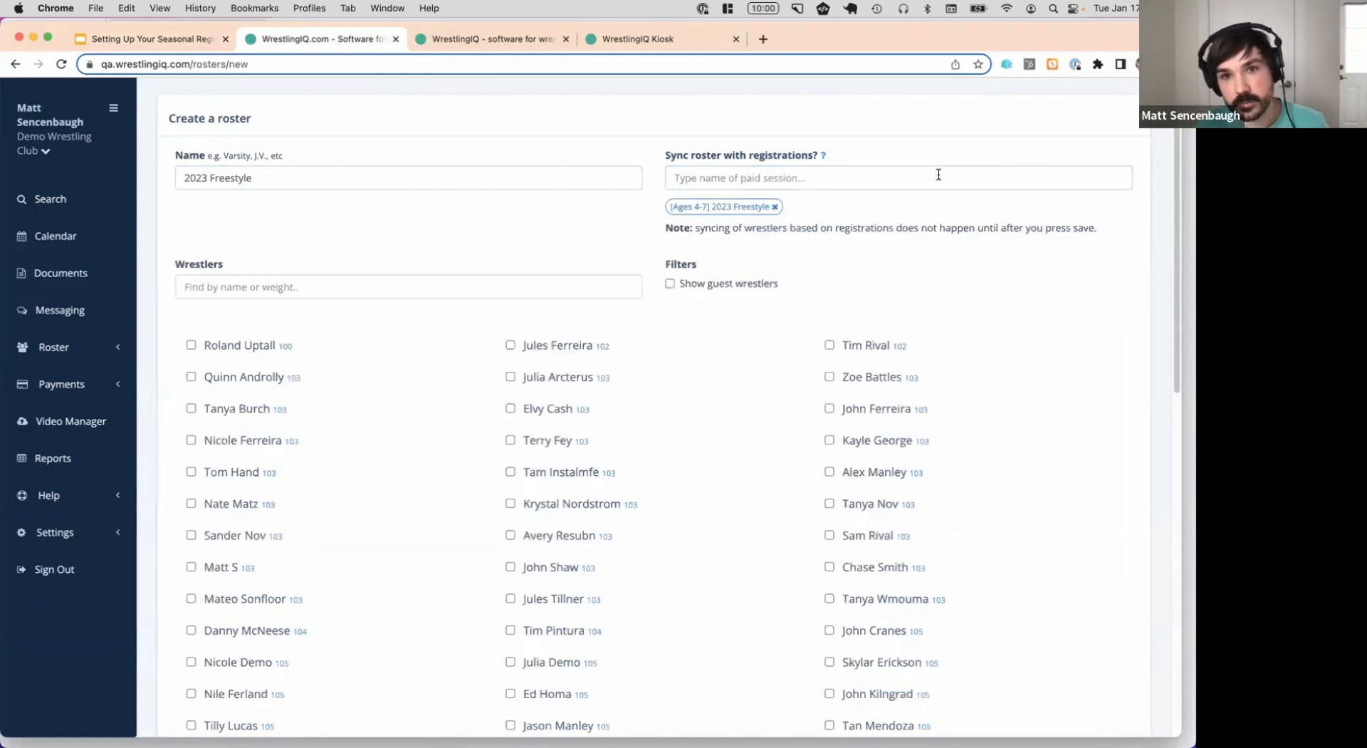
pyautogui.write('2023 free')
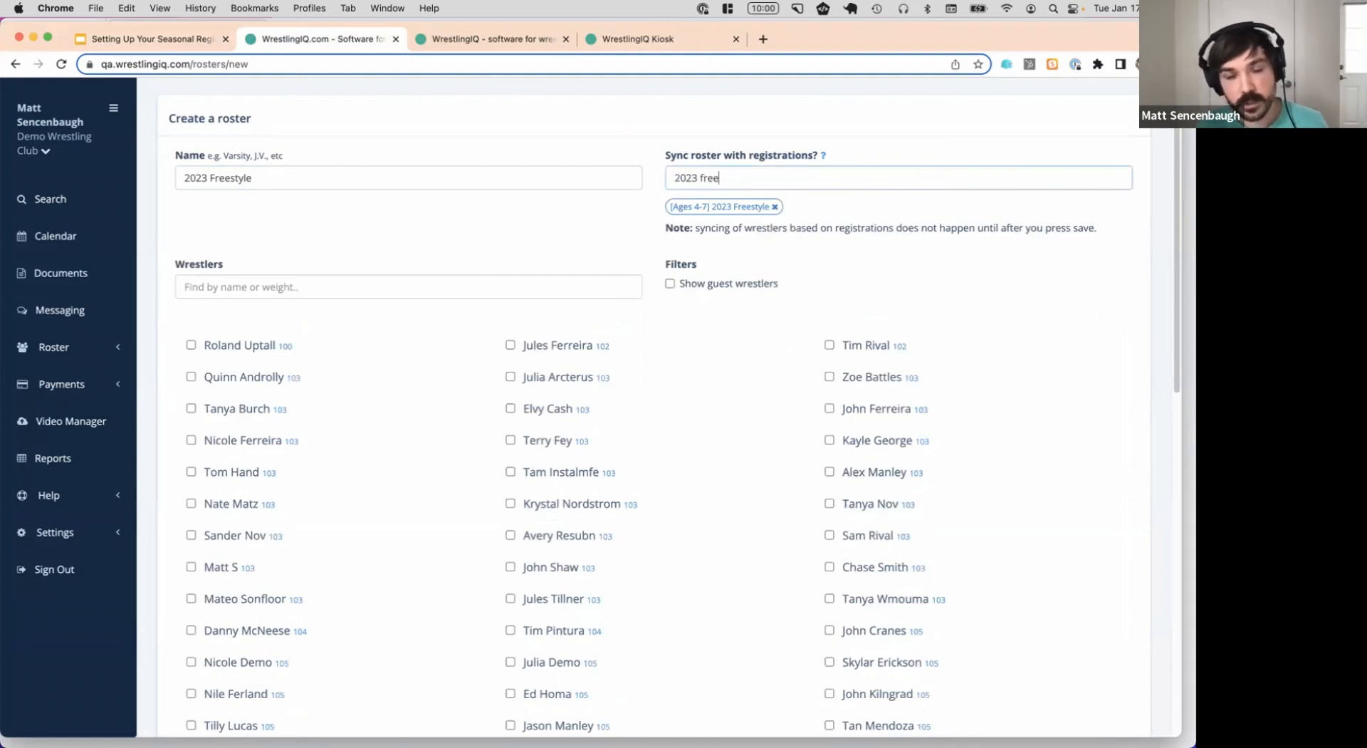
pyautogui.click(938, 224)
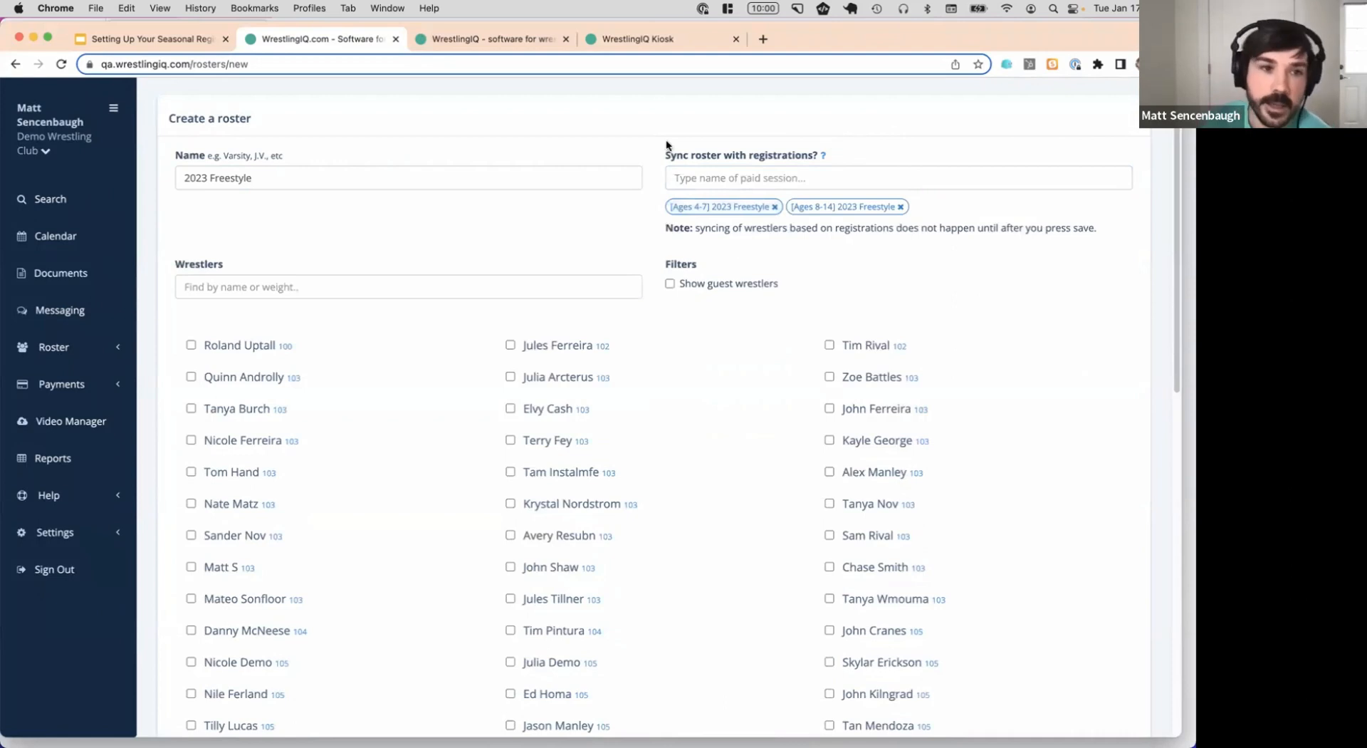
pyautogui.scroll(-10, 779, 319)
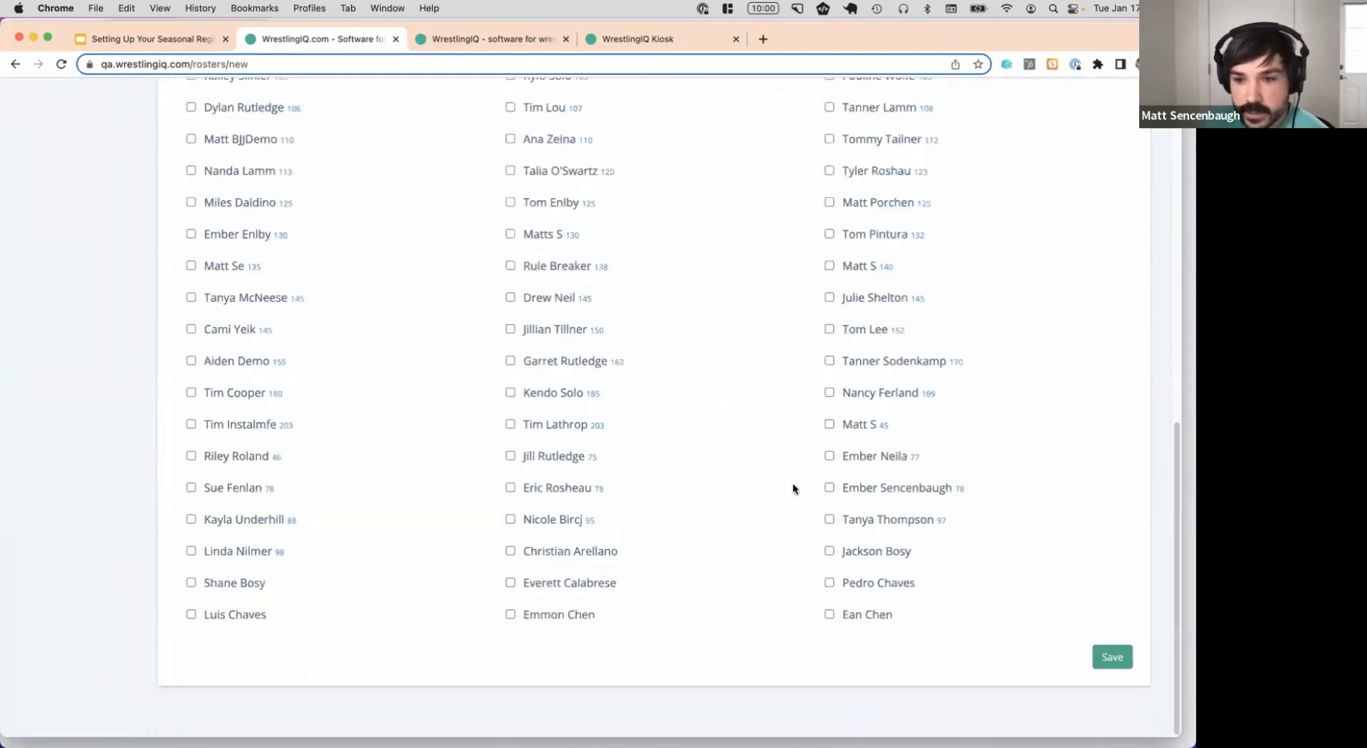
pyautogui.click(1112, 657)
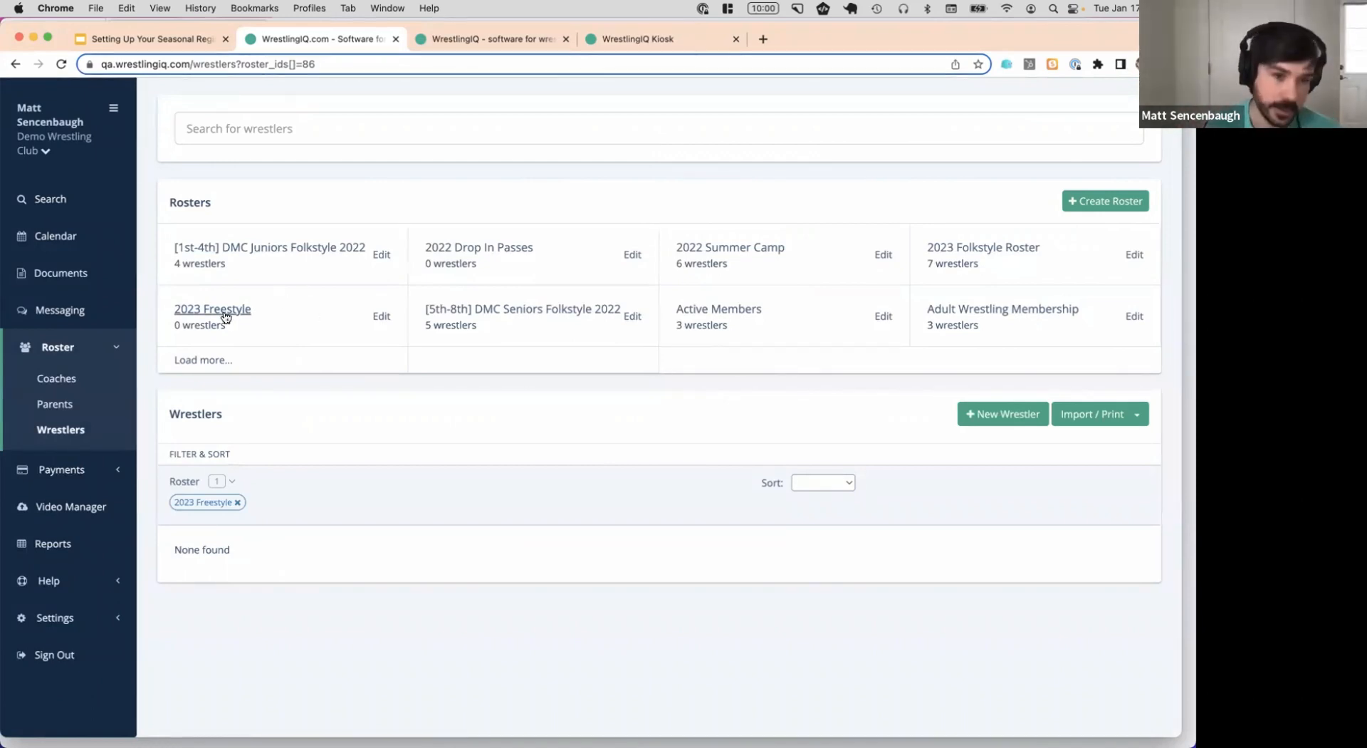
# Start a message group named '2023 Freestyle All Wrestlers' with purpose 'Coordinating 2023 freestyle wr'
pyautogui.click(61, 310)
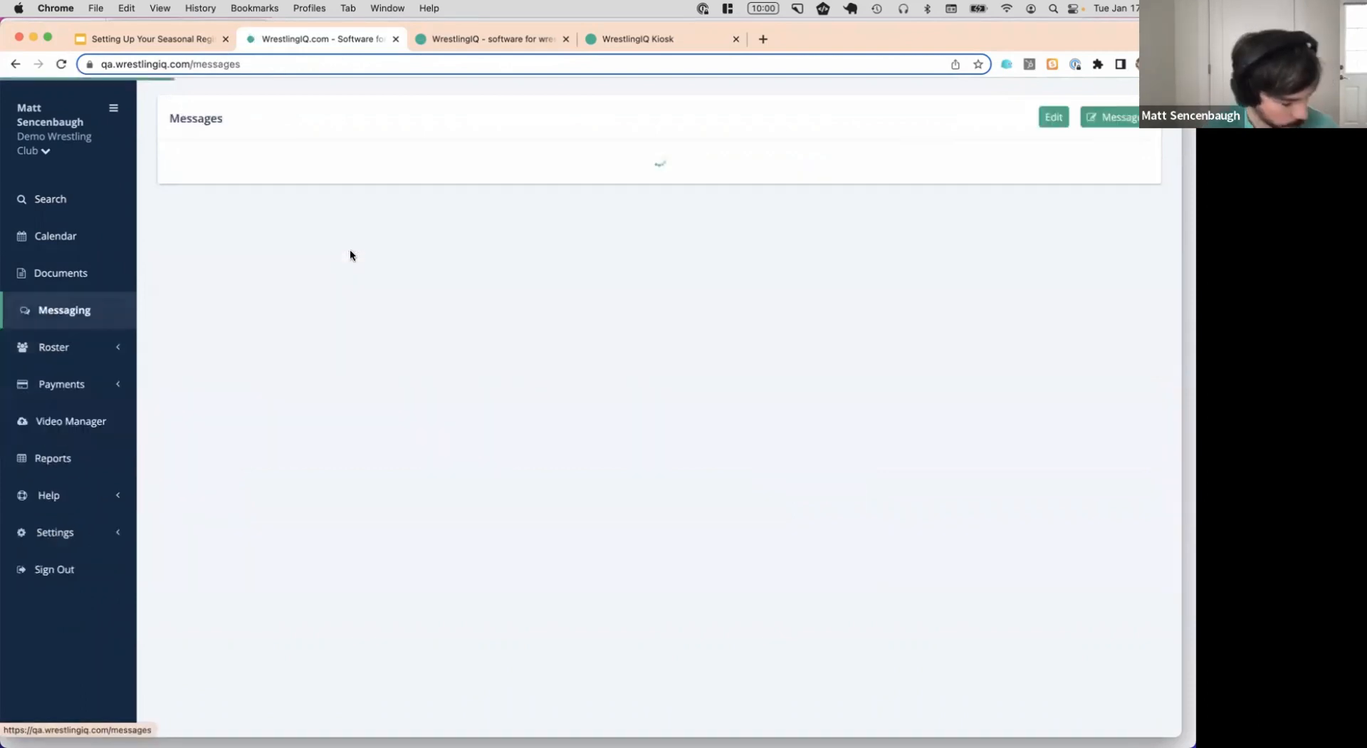
pyautogui.click(1134, 131)
pyautogui.click(425, 216)
pyautogui.click(635, 192)
pyautogui.write('All Wrestlers')
pyautogui.press('super+Left')
pyautogui.write('2023 Freestyle')
pyautogui.click(645, 257)
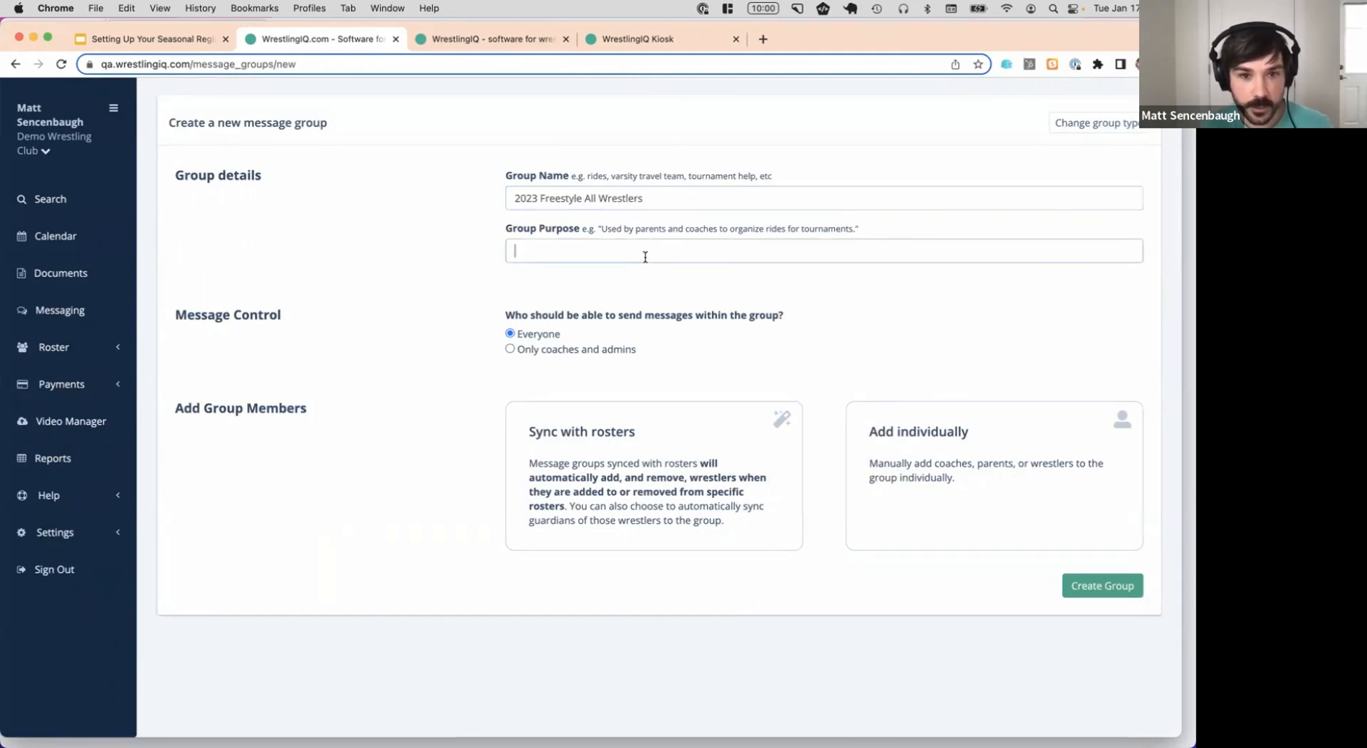
pyautogui.write('Coordinating 2023 freestyle wrestlers')
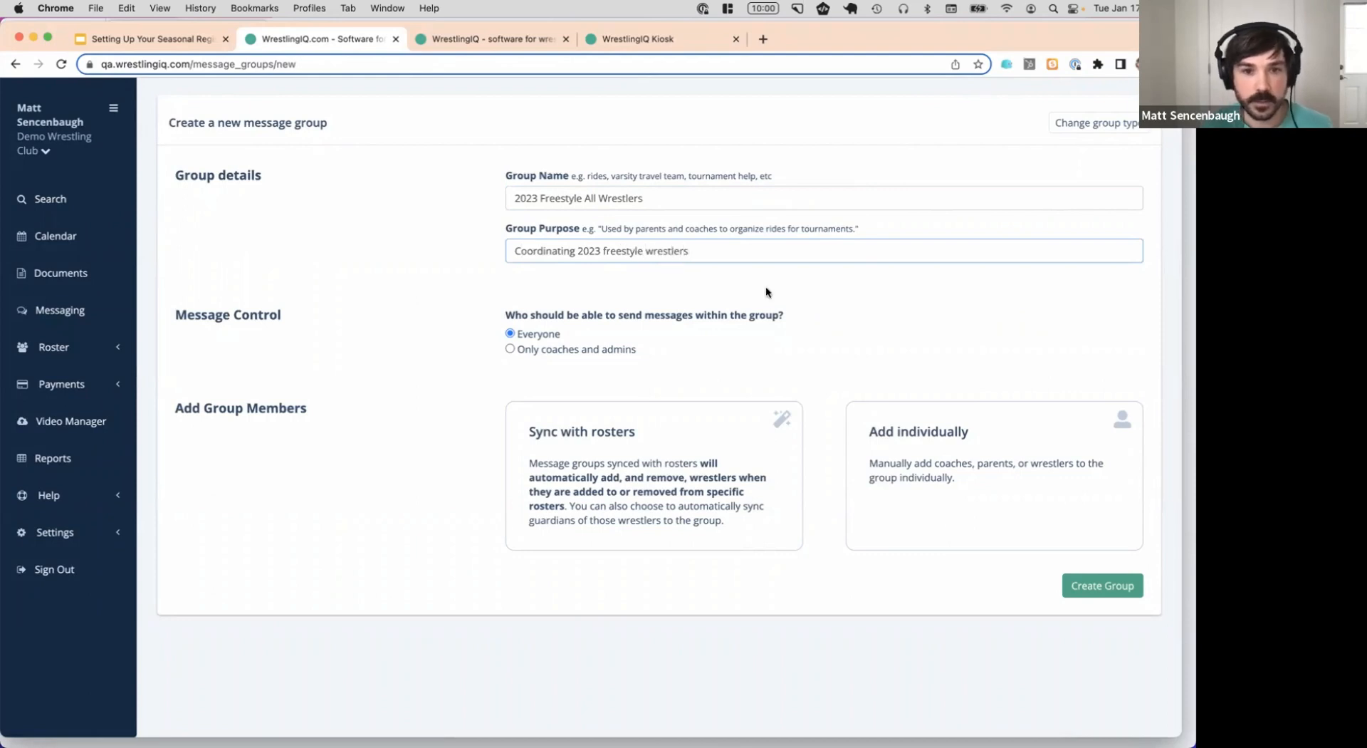
# Sync the group with the 2023 Freestyle roster, create it, and return to the Messaging list
pyautogui.click(655, 491)
pyautogui.scroll(-1, 716, 315)
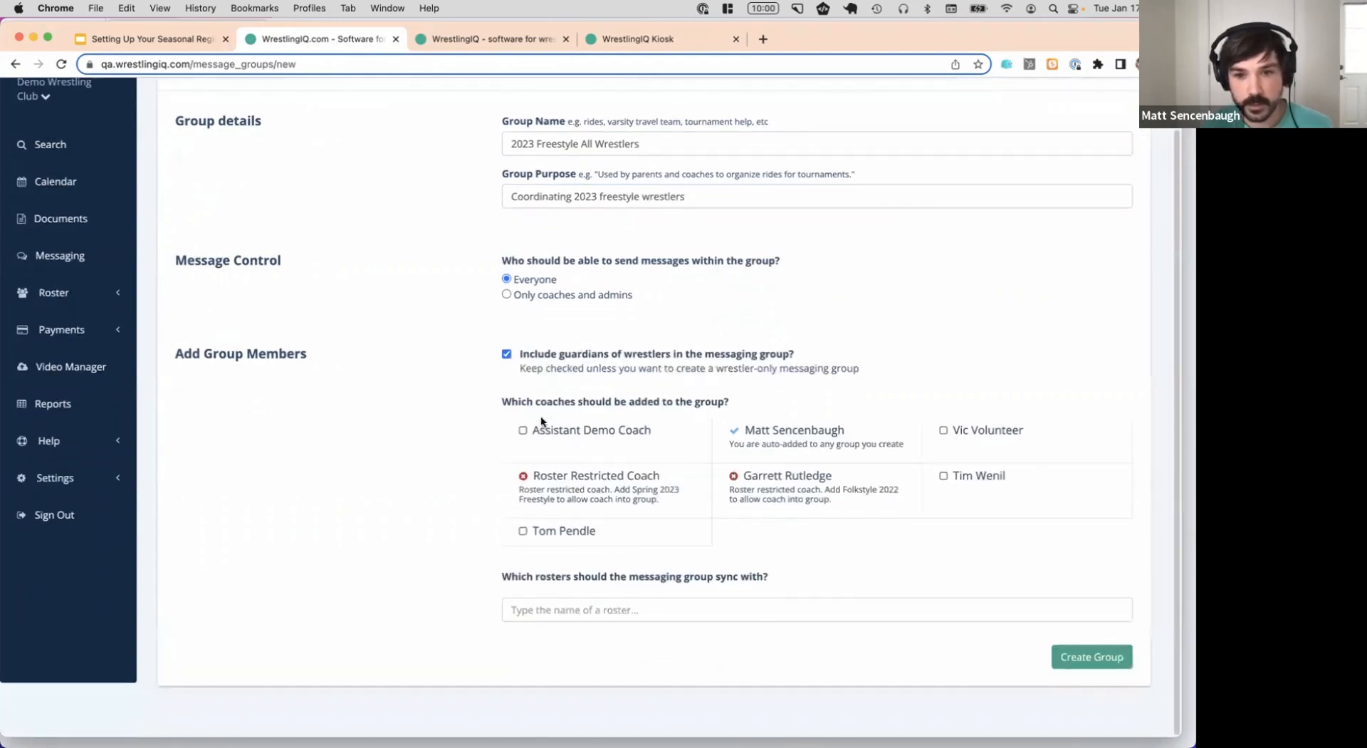
pyautogui.click(676, 600)
pyautogui.write('all w')
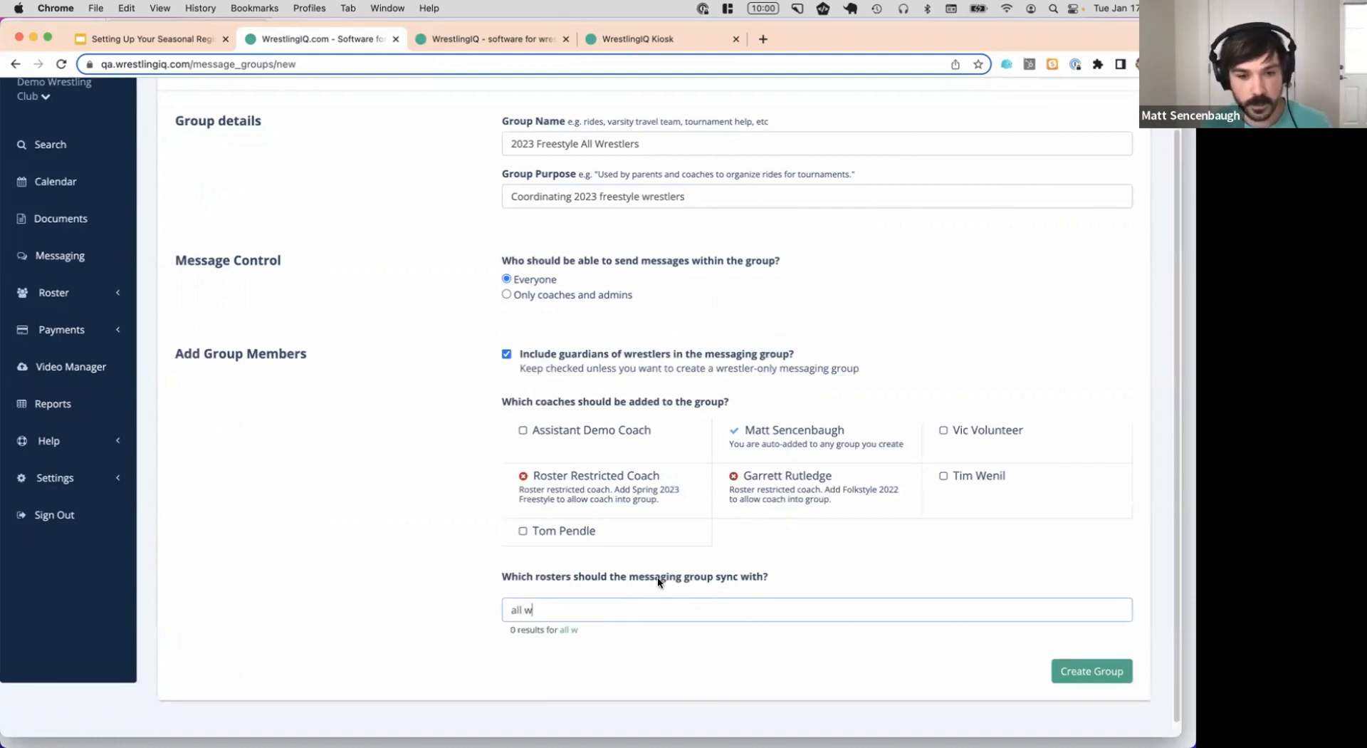
pyautogui.press('BackSpace')
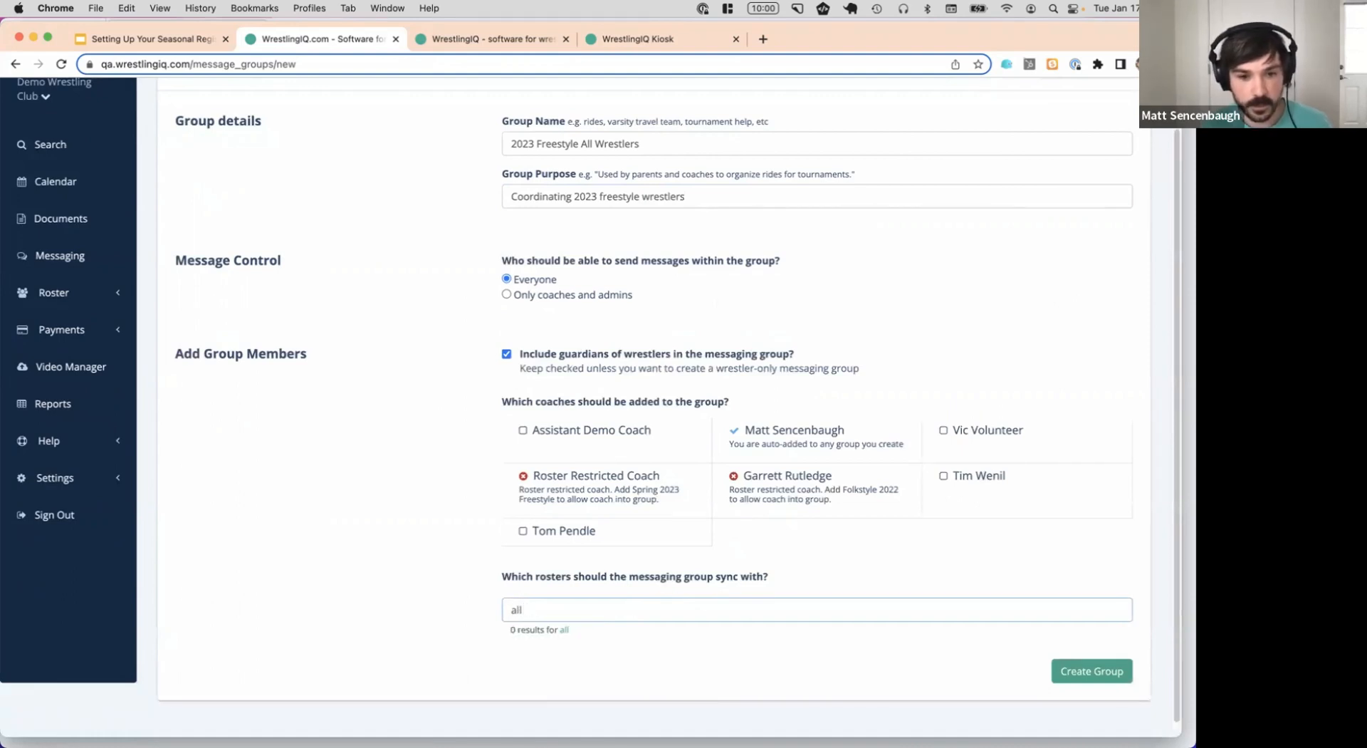
pyautogui.press('BackSpace')
pyautogui.press('BackSpace')
pyautogui.press('BackSpace')
pyautogui.write('fre')
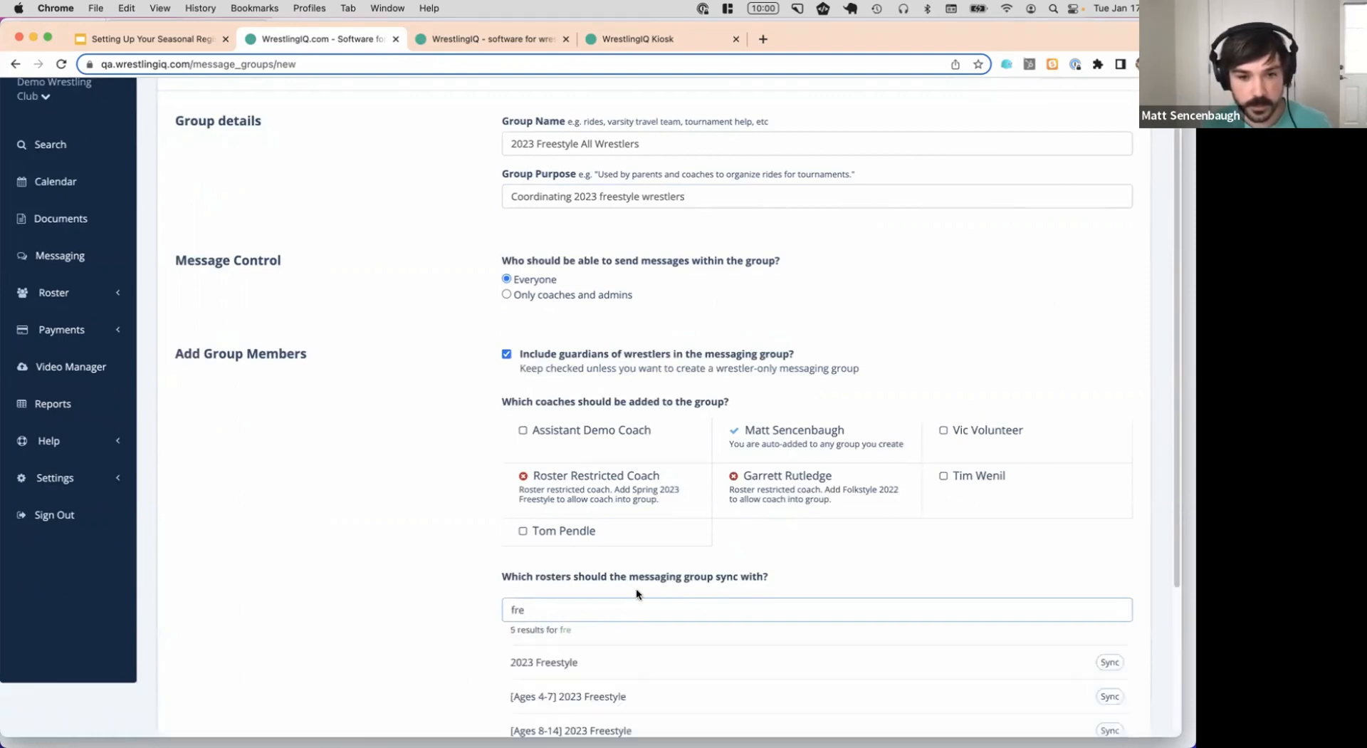
pyautogui.scroll(-1, 617, 604)
pyautogui.click(598, 645)
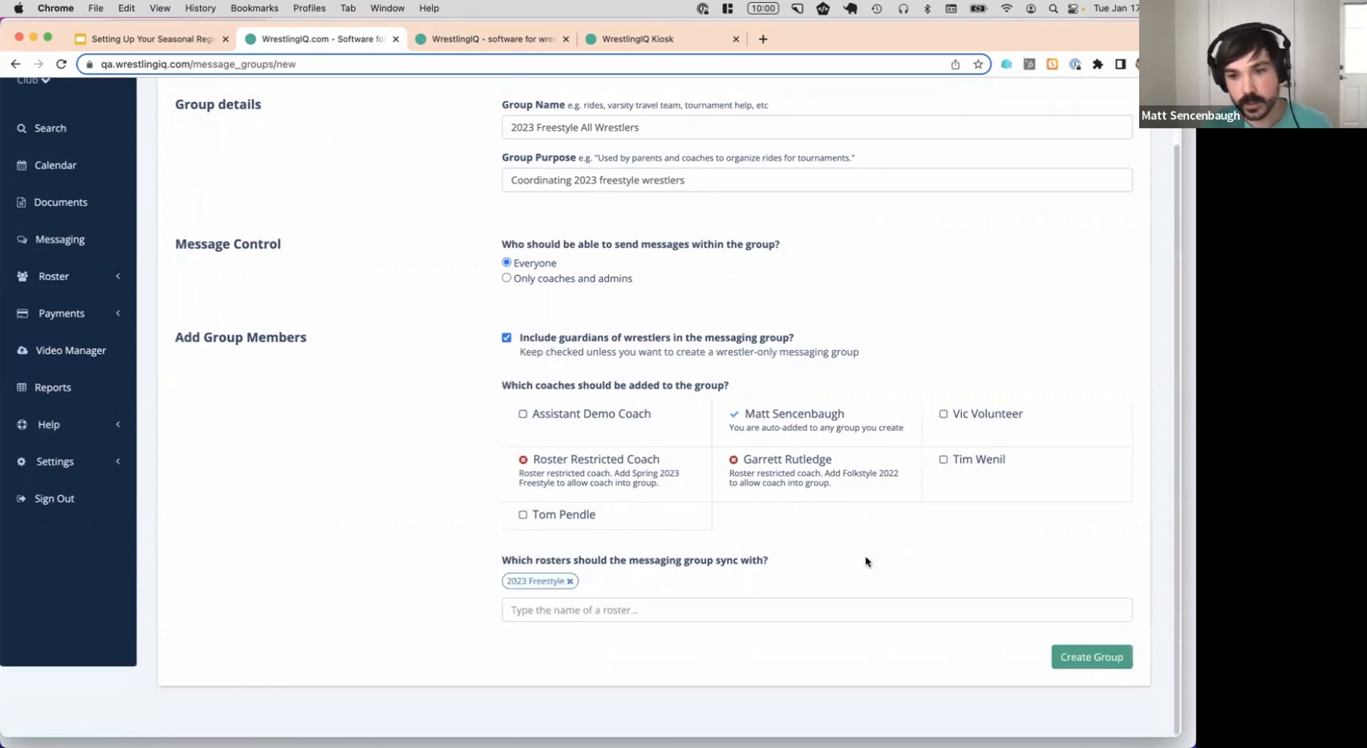
pyautogui.click(1086, 655)
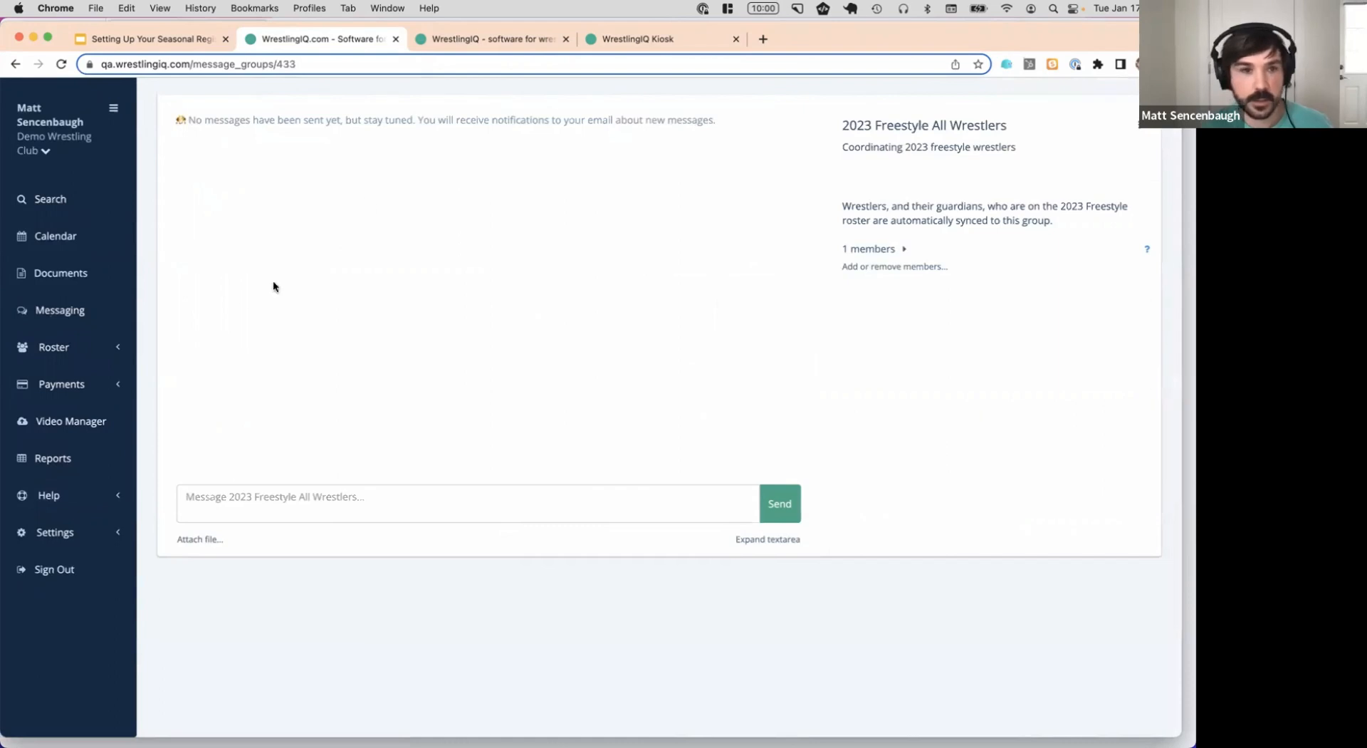
pyautogui.click(105, 310)
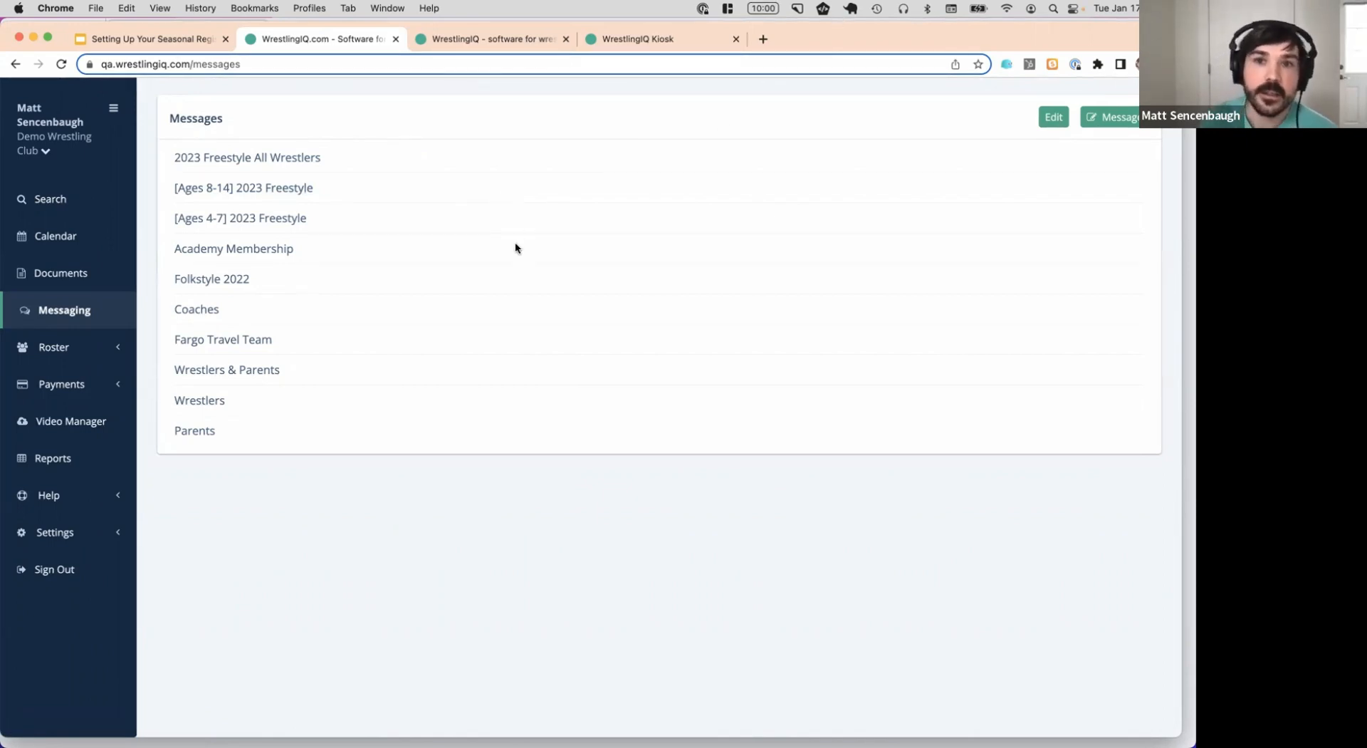
# Advance the slides to slide 5 on the season's practice schedule, then return to WrestlingIQ
pyautogui.click(152, 40)
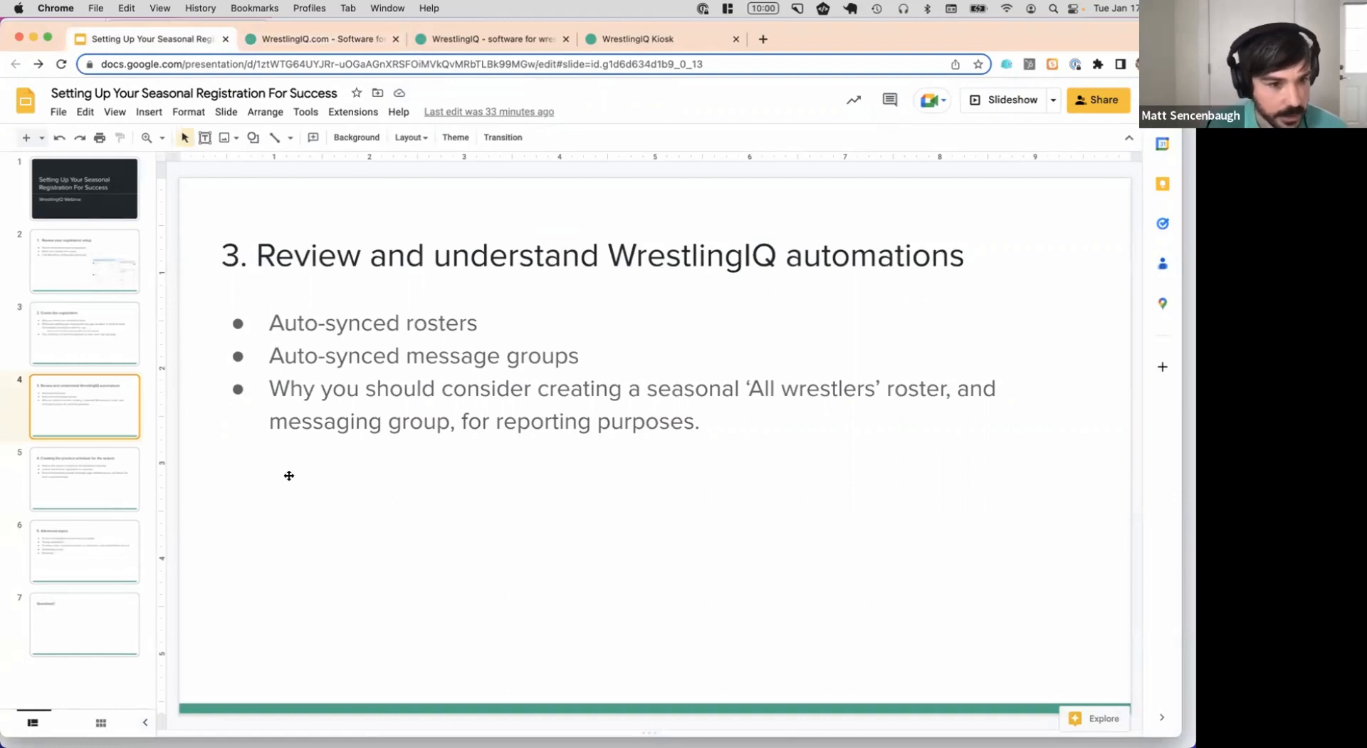
pyautogui.click(103, 487)
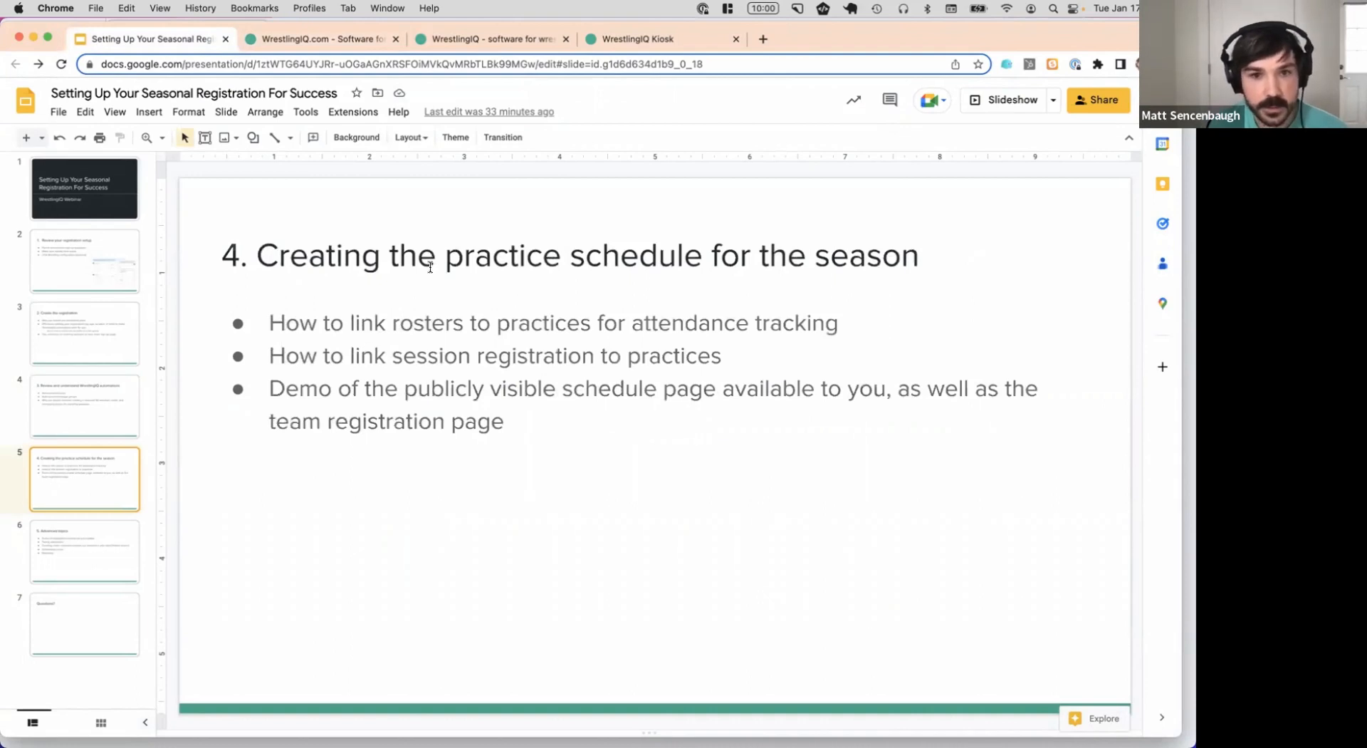
pyautogui.click(340, 39)
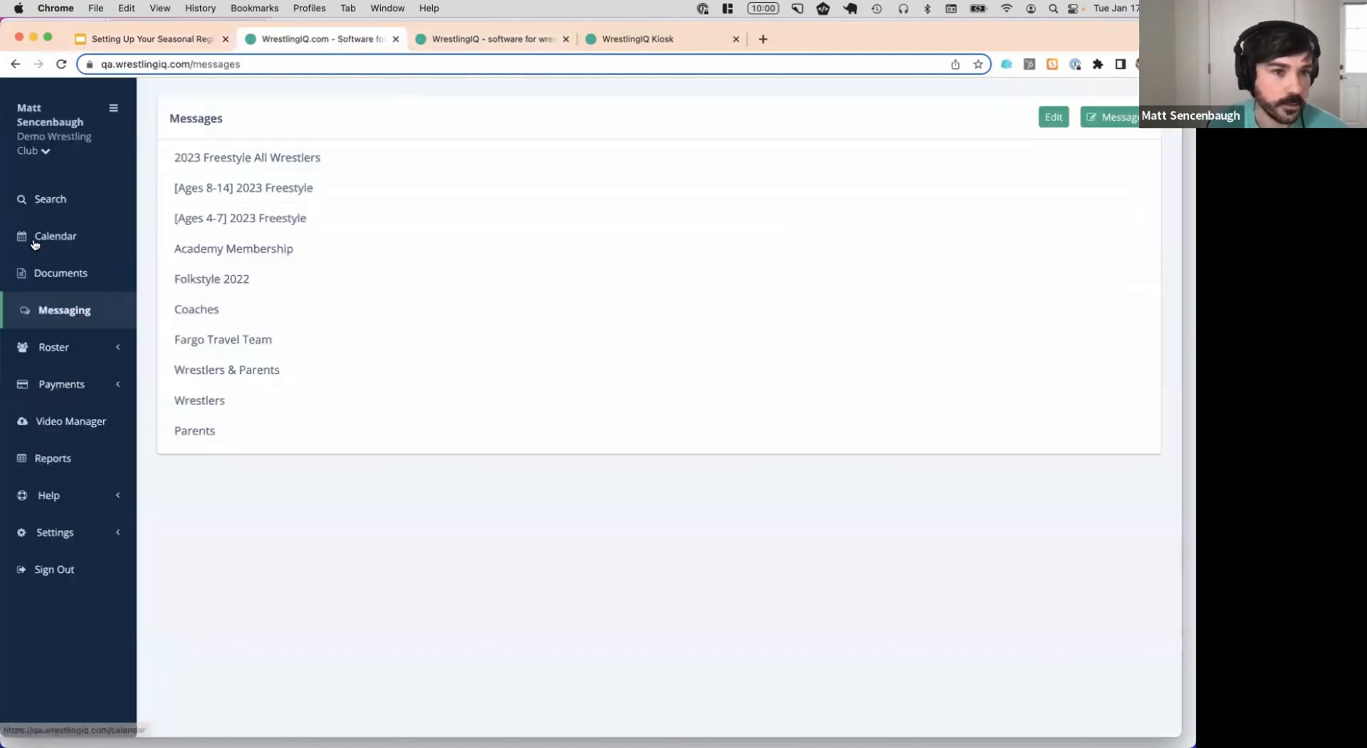
# Create a March 1, 2023 calendar event named '[Ages 4-7] Freestyle' with type Practice
pyautogui.click(34, 238)
pyautogui.click(378, 118)
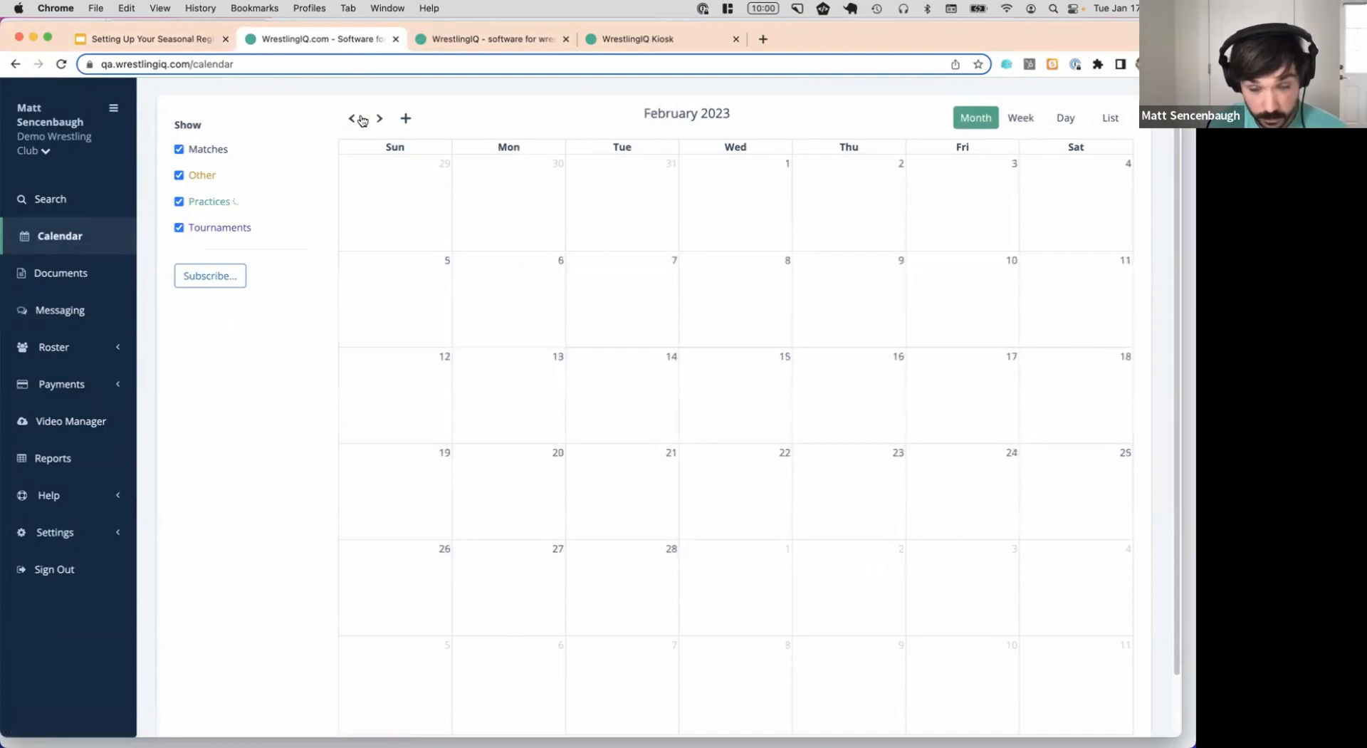
pyautogui.click(379, 119)
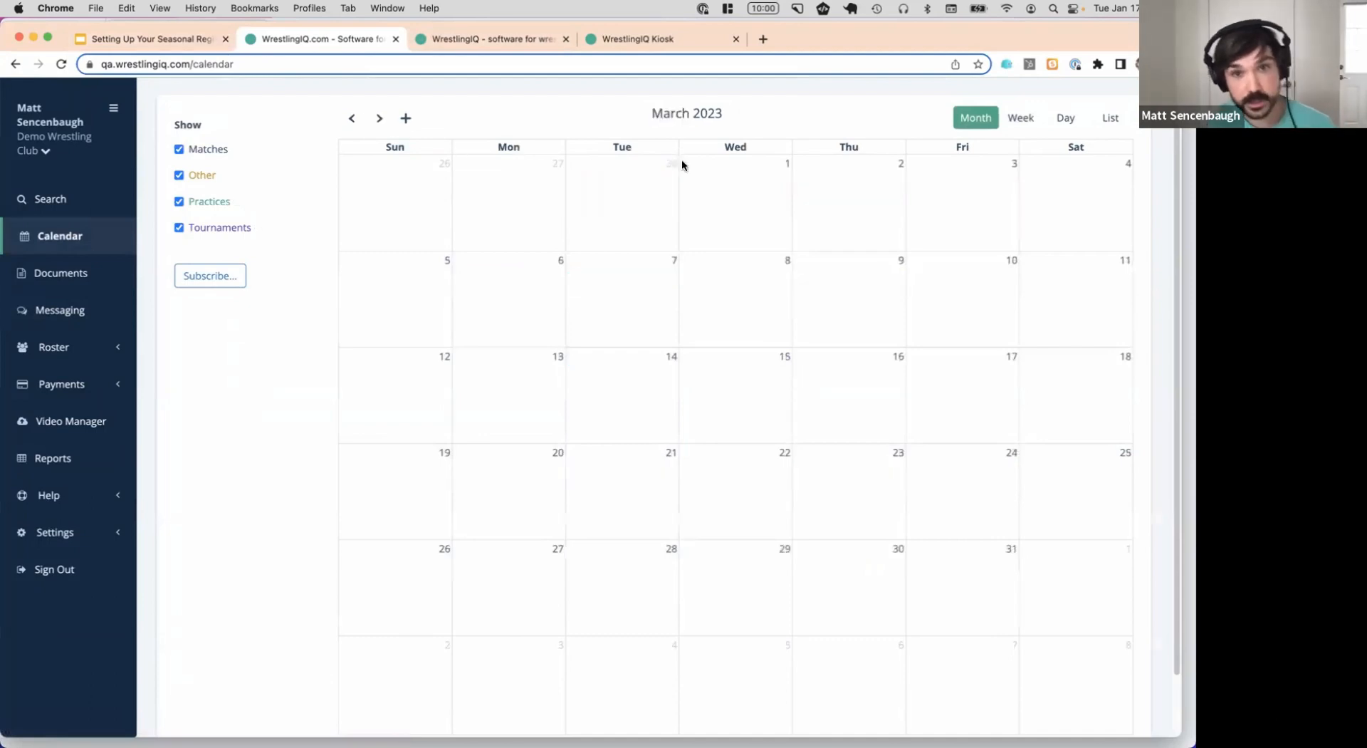
pyautogui.click(723, 192)
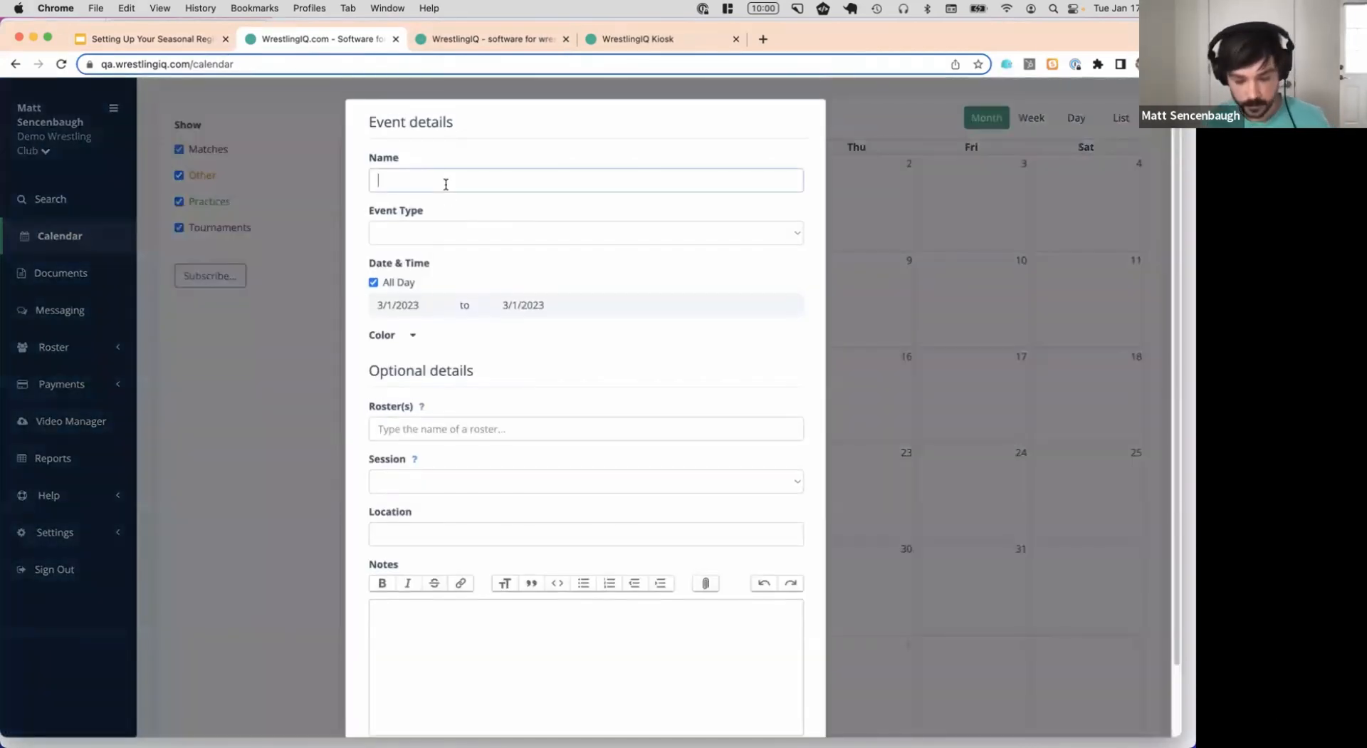
pyautogui.write('[')
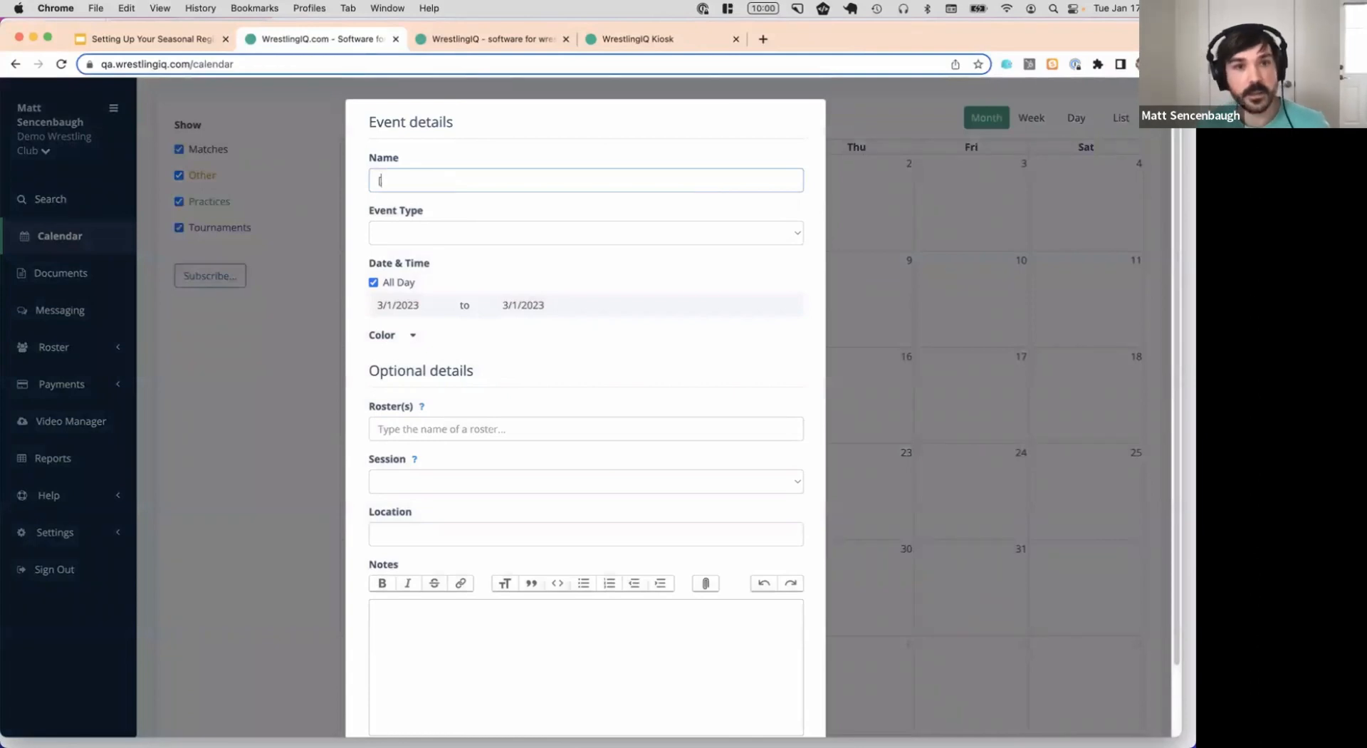
pyautogui.write('Ag')
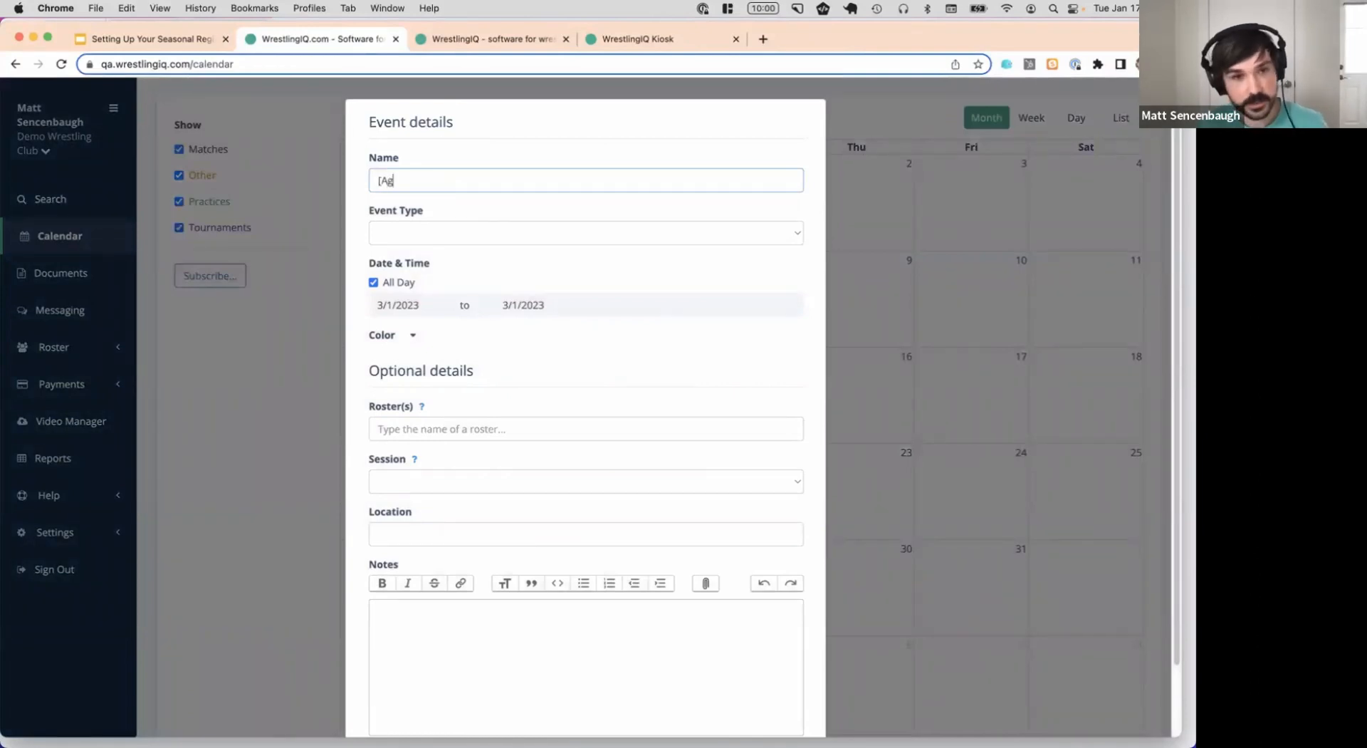
pyautogui.write('es 400')
pyautogui.press('BackSpace')
pyautogui.press('BackSpace')
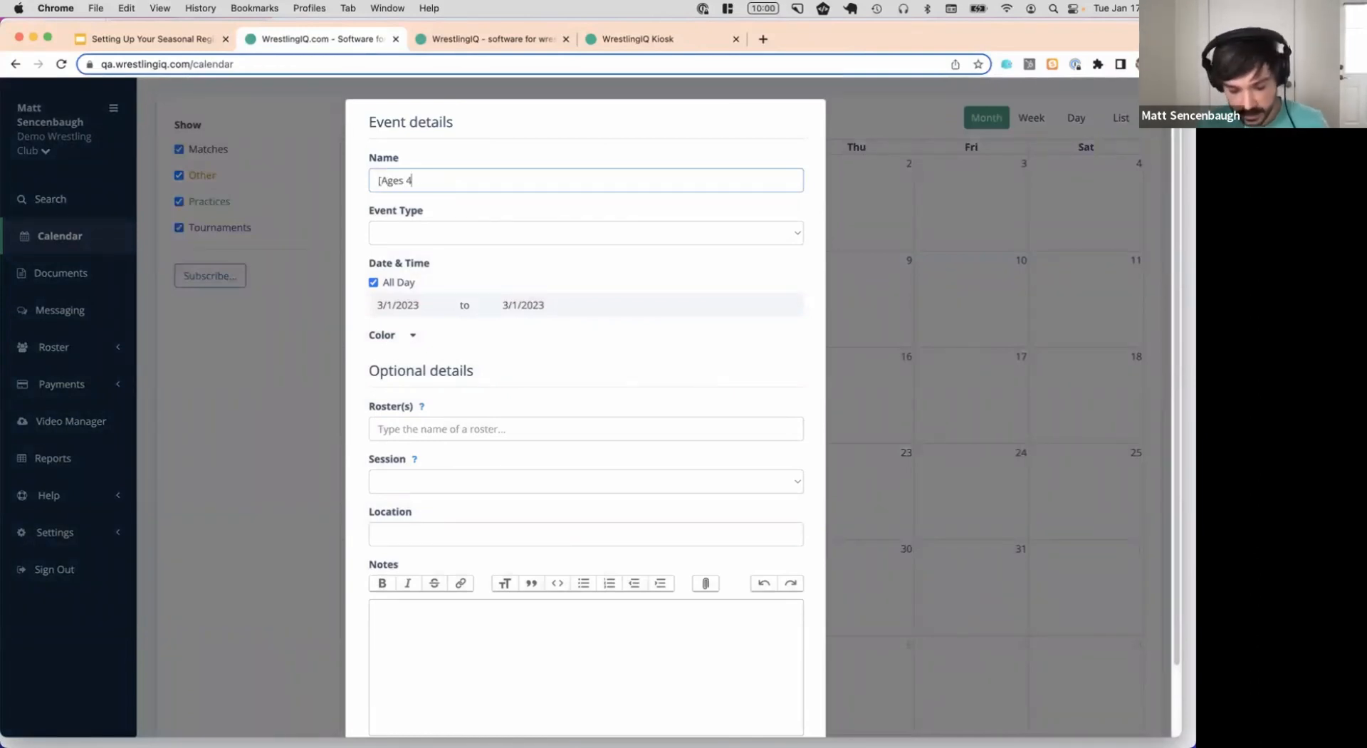
pyautogui.write('-7')
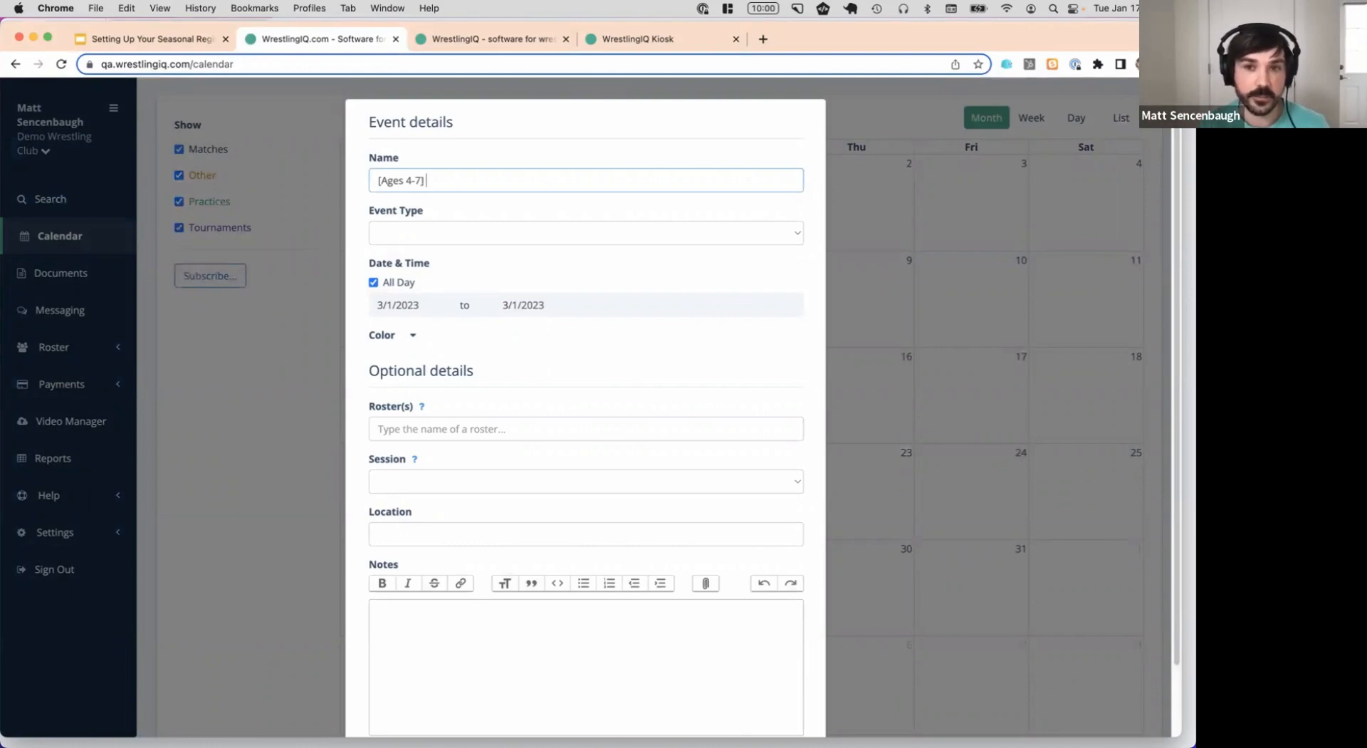
pyautogui.write('] Freestyle')
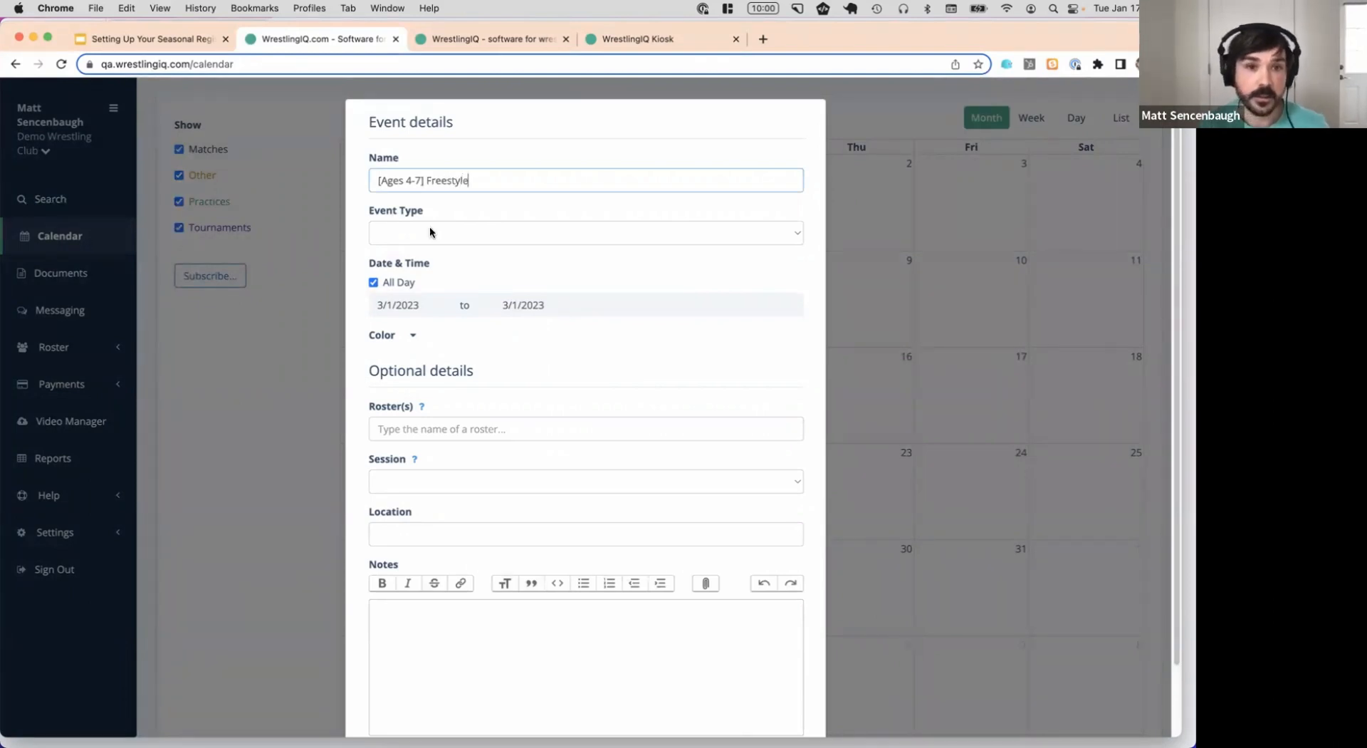
pyautogui.click(430, 231)
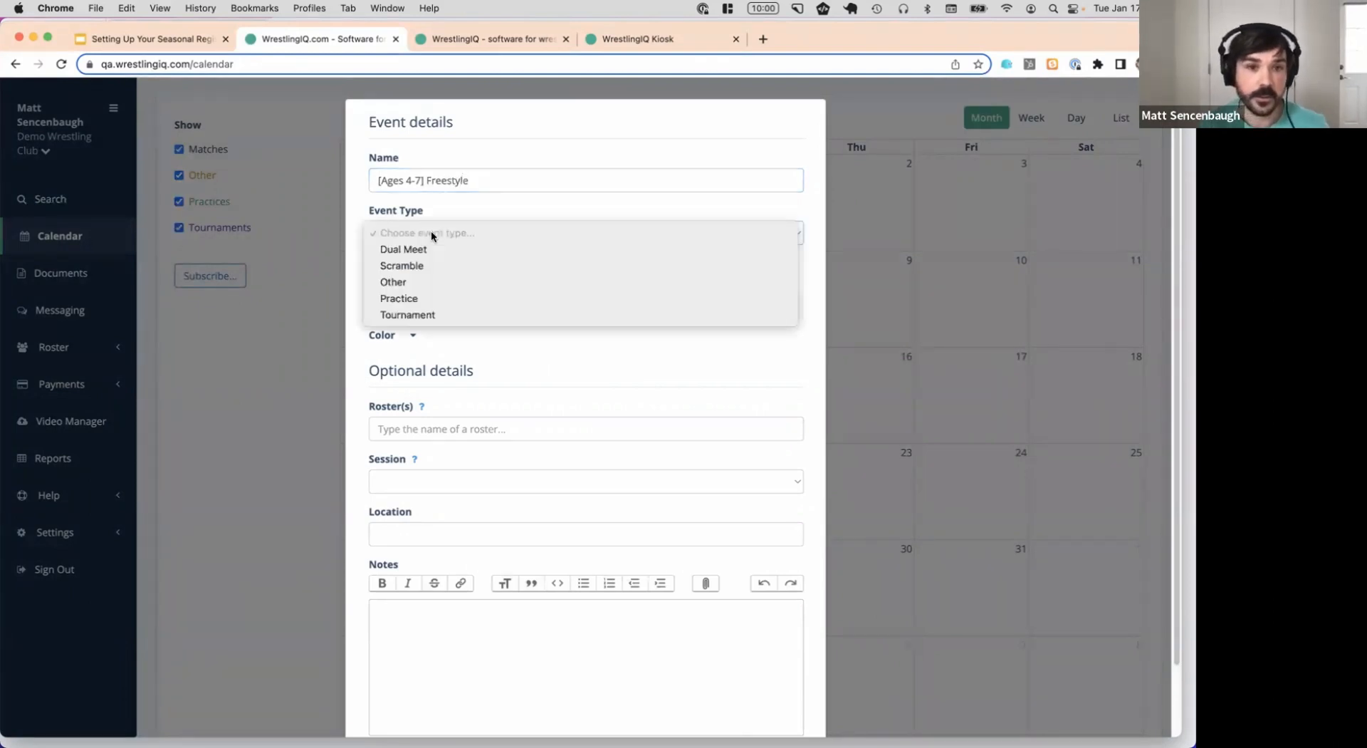
pyautogui.click(482, 297)
# Turn off all-day and set the practice time to 5:00–6:00 pm
pyautogui.click(397, 284)
pyautogui.click(477, 306)
pyautogui.scroll(-3, 492, 366)
pyautogui.scroll(-8, 492, 366)
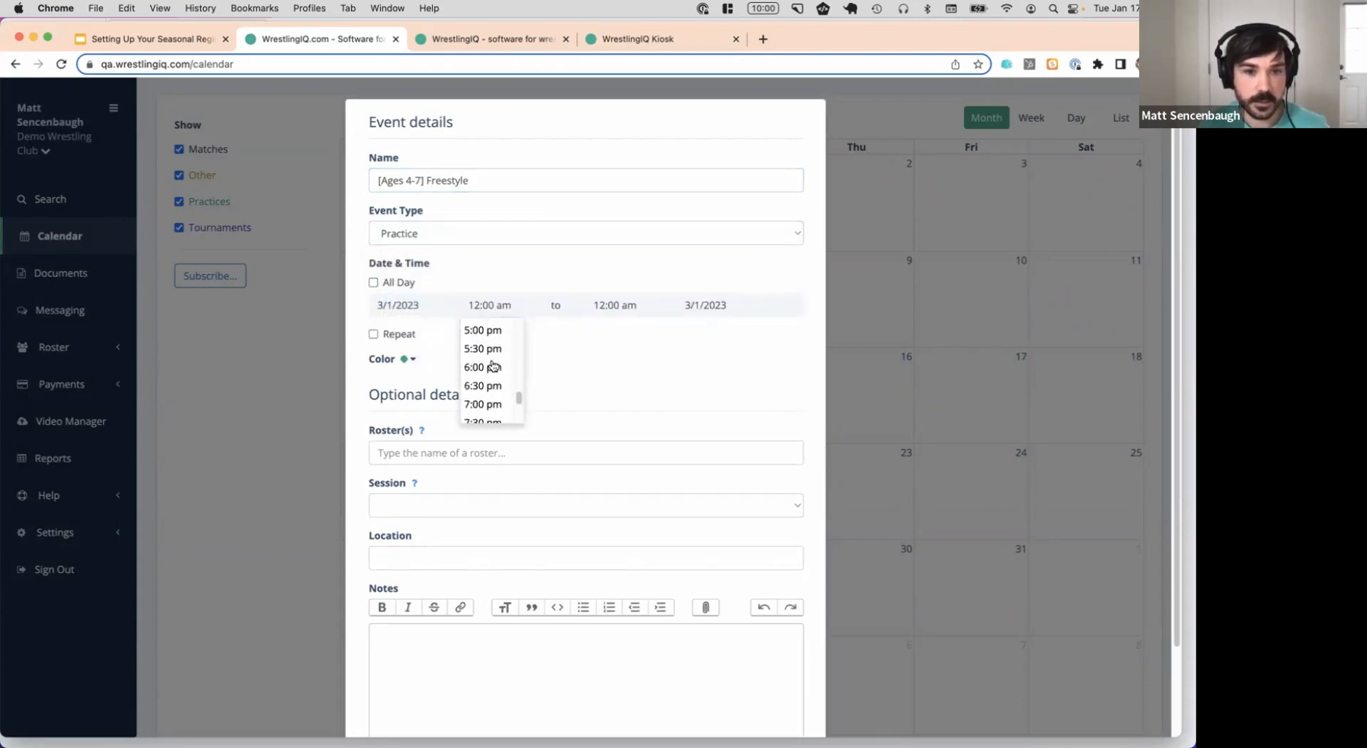
pyautogui.click(490, 352)
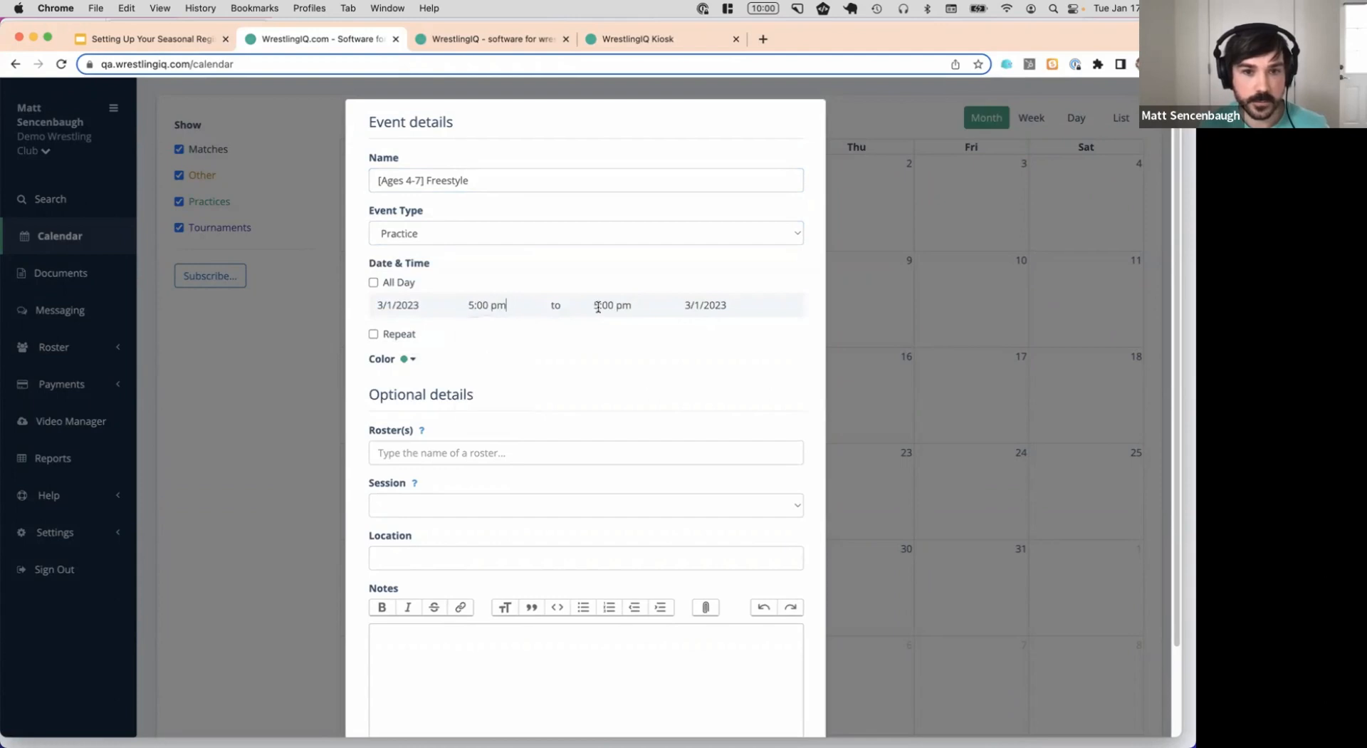
pyautogui.click(607, 305)
pyautogui.click(617, 363)
pyautogui.scroll(-2, 584, 339)
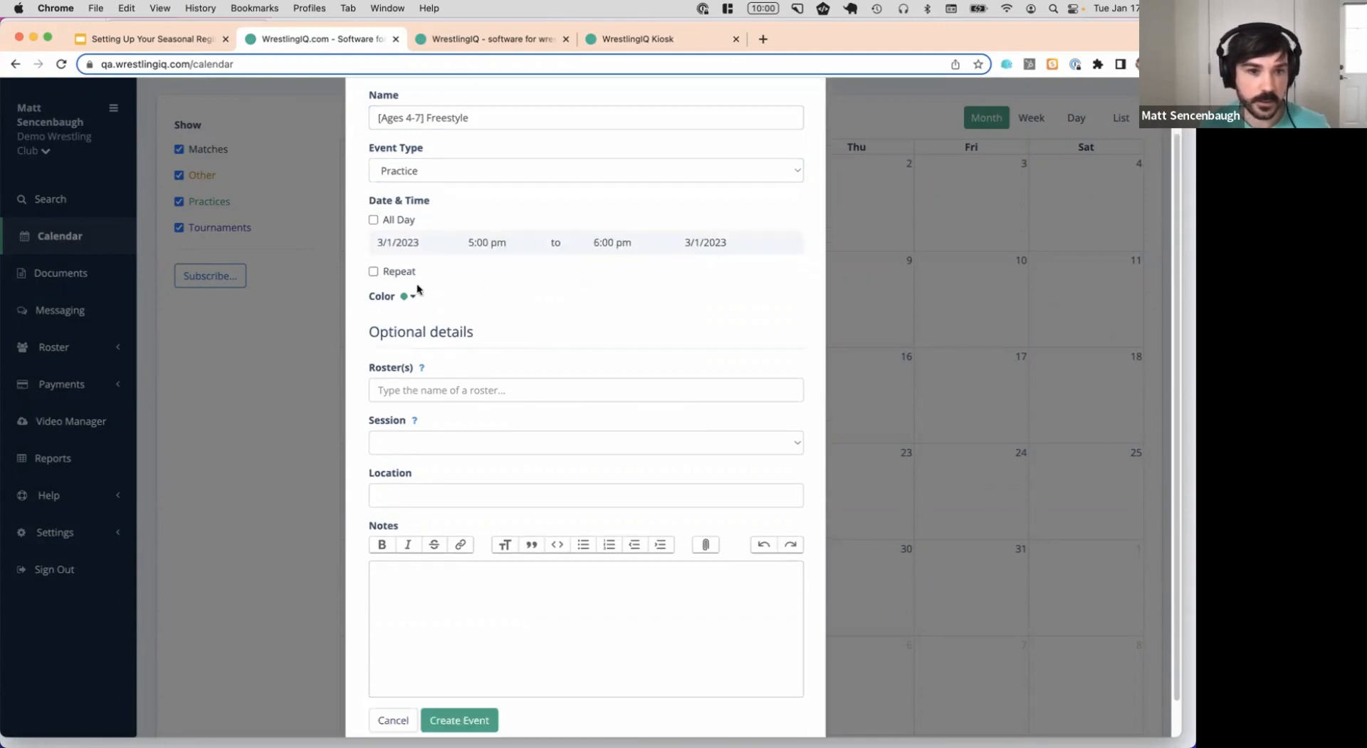
# Repeat the practice weekly on Mondays and Wednesdays until 5/31/2023
pyautogui.click(401, 273)
pyautogui.click(453, 315)
pyautogui.click(523, 313)
pyautogui.click(451, 358)
pyautogui.click(525, 384)
pyautogui.click(525, 385)
pyautogui.click(525, 384)
pyautogui.click(525, 384)
pyautogui.click(454, 513)
pyautogui.scroll(-1, 590, 345)
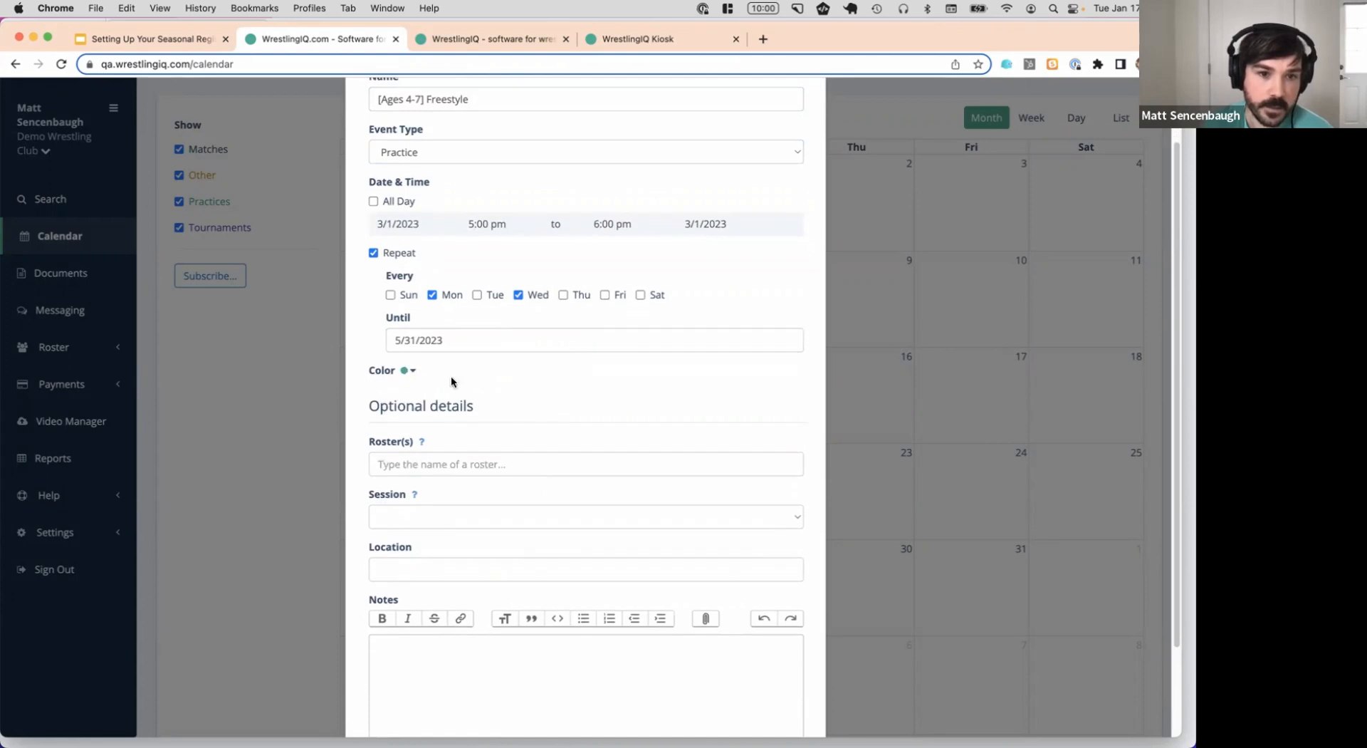
# Set the event colour to purple
pyautogui.click(412, 370)
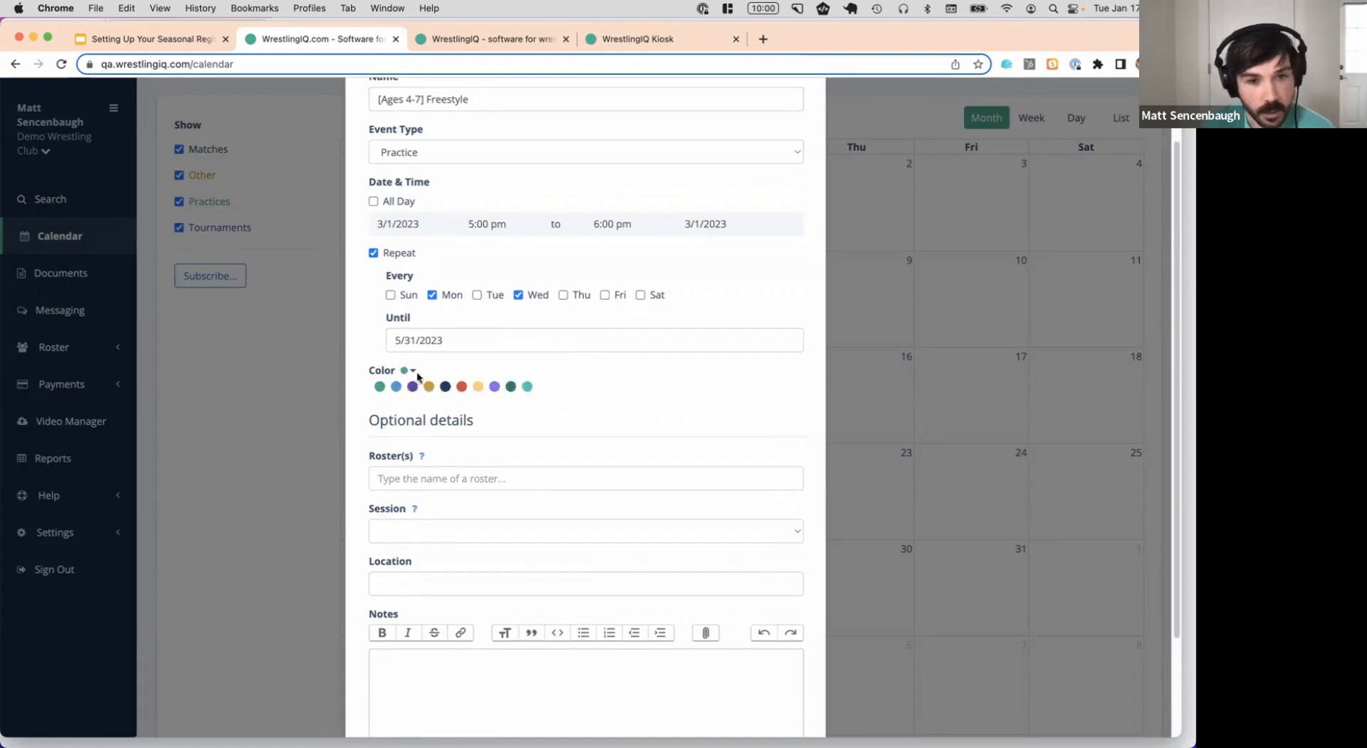
pyautogui.click(413, 387)
pyautogui.scroll(1, 375, 173)
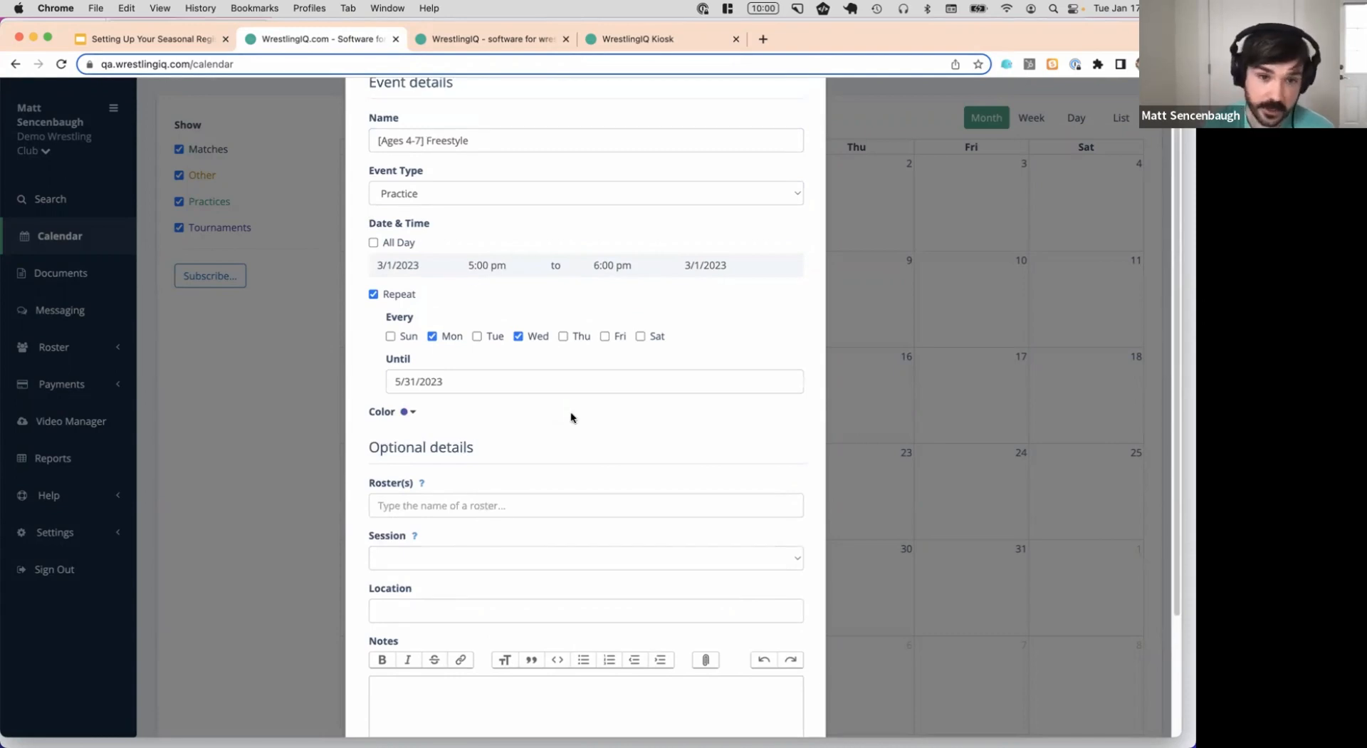
pyautogui.scroll(-2, 573, 420)
pyautogui.scroll(-2, 574, 421)
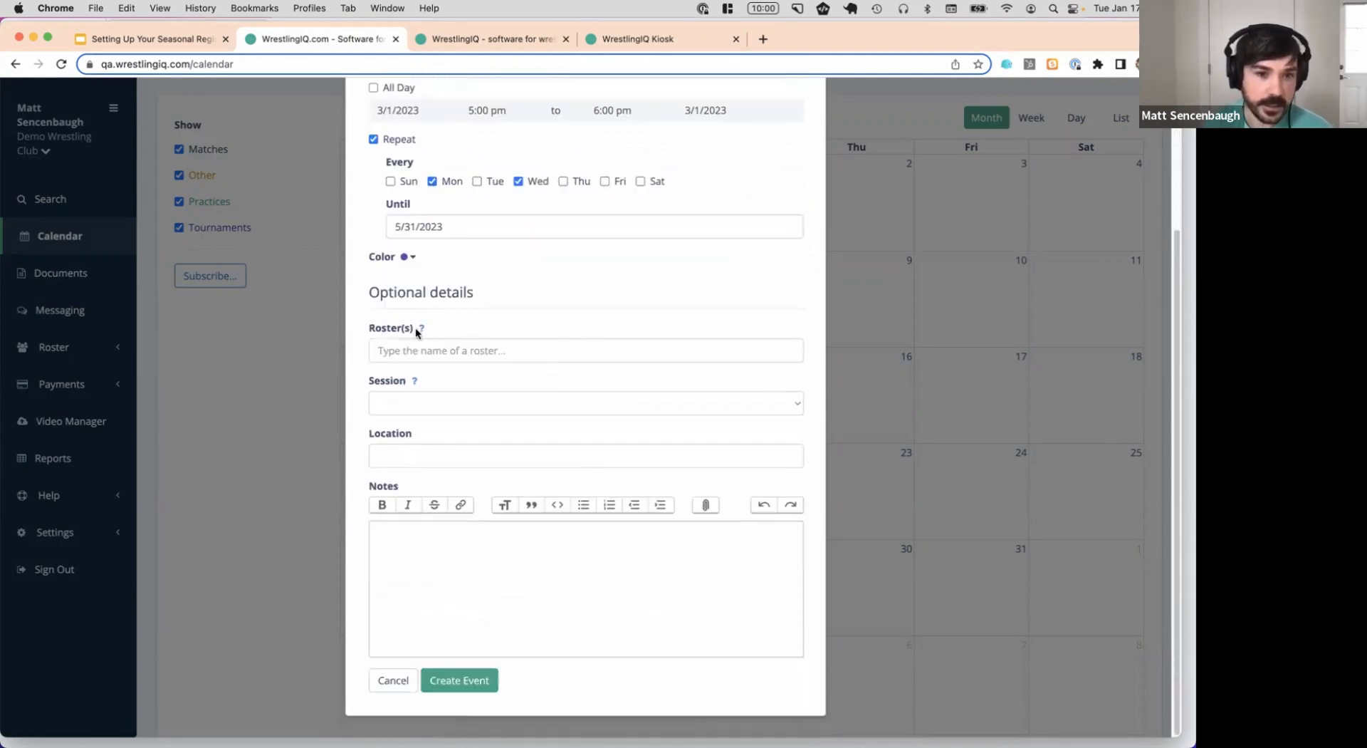
# Link the [Ages 4-7] 2023 Freestyle roster and choose the matching session
pyautogui.click(461, 350)
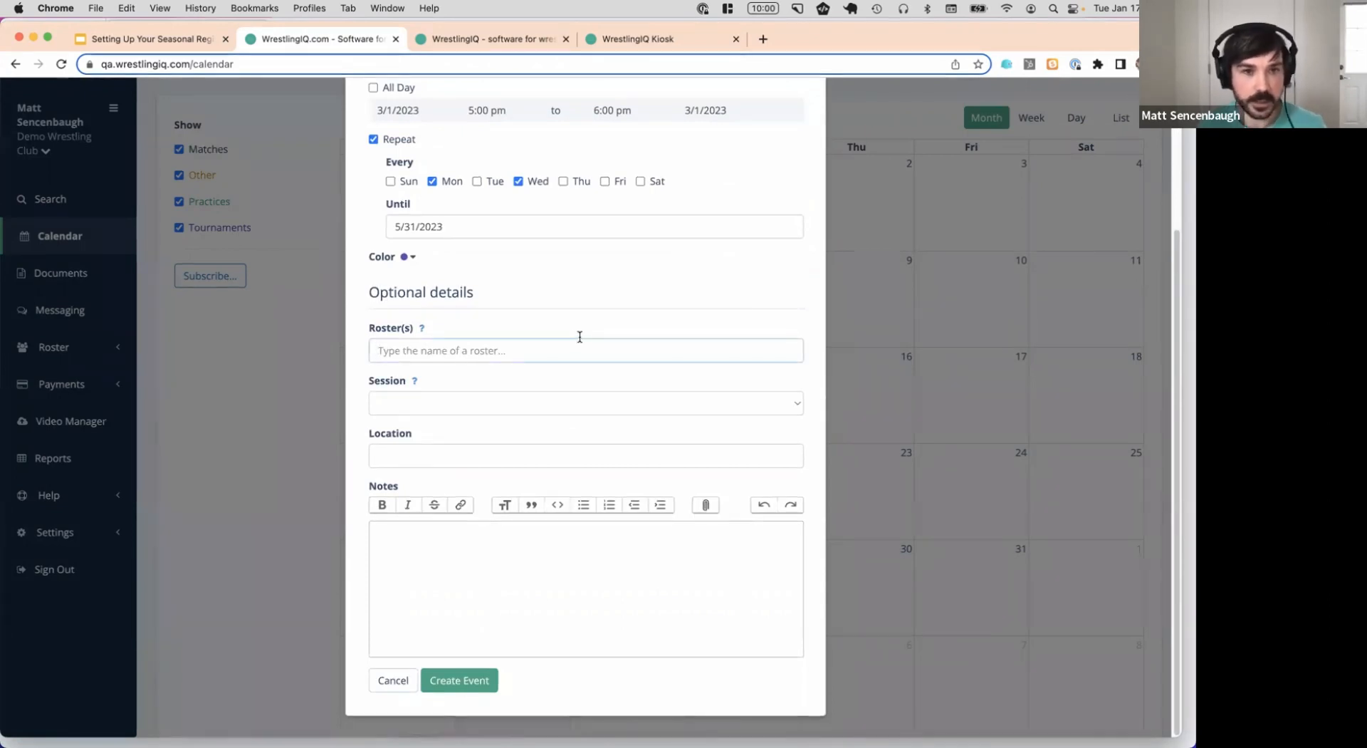
pyautogui.write('40')
pyautogui.press('BackSpace')
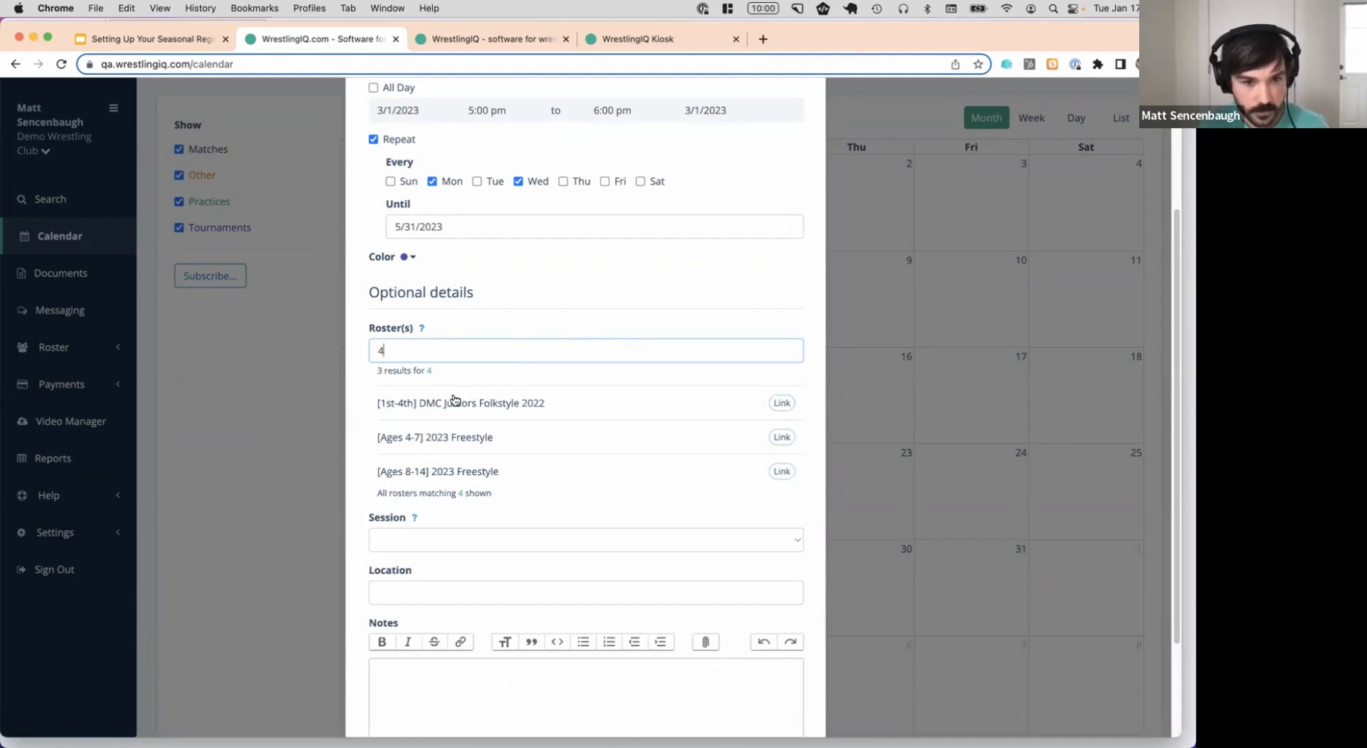
pyautogui.click(781, 437)
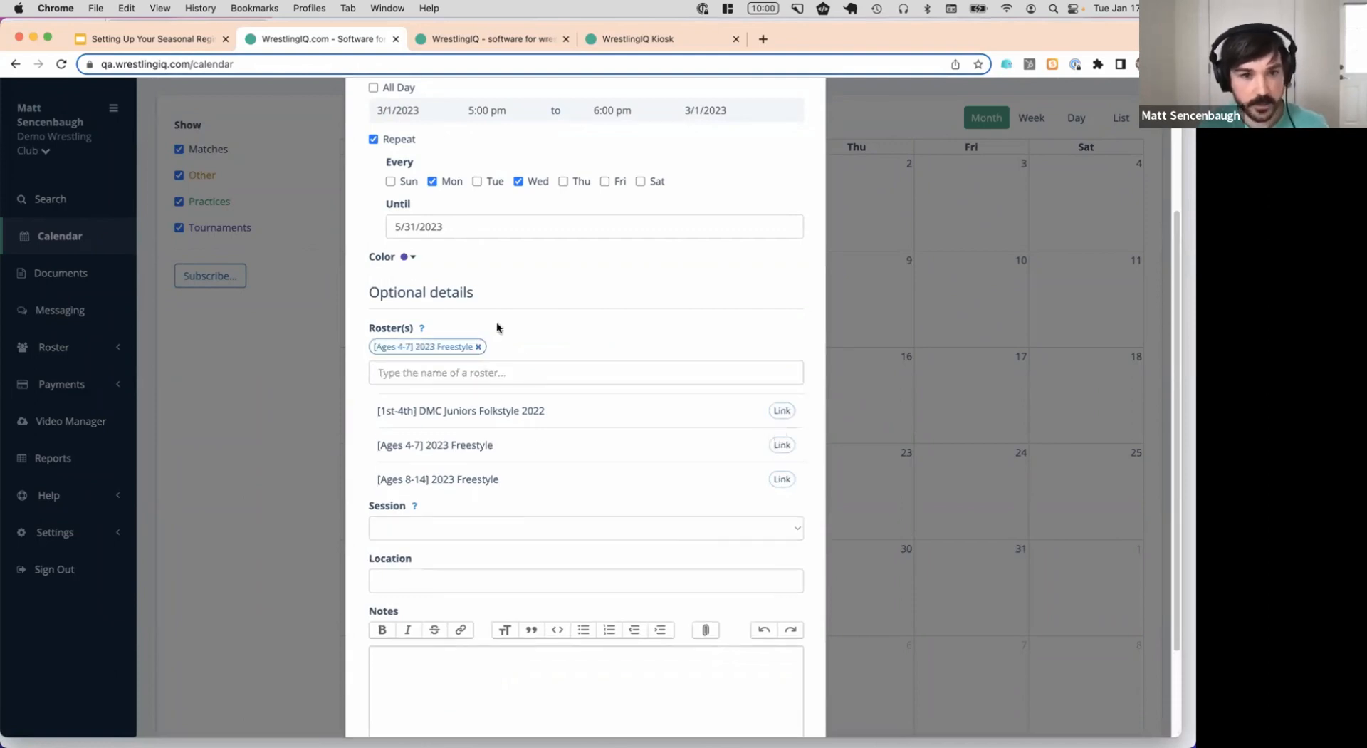
pyautogui.scroll(-1, 714, 357)
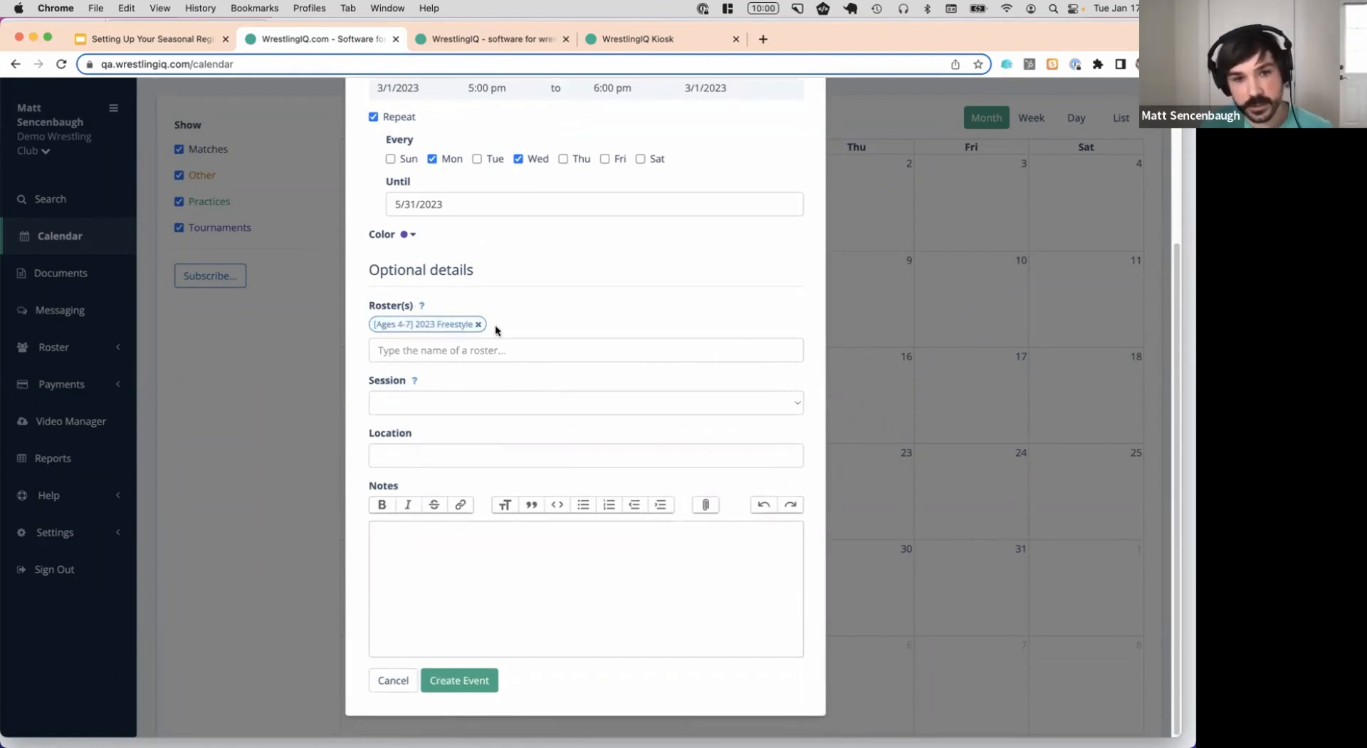
pyautogui.click(481, 401)
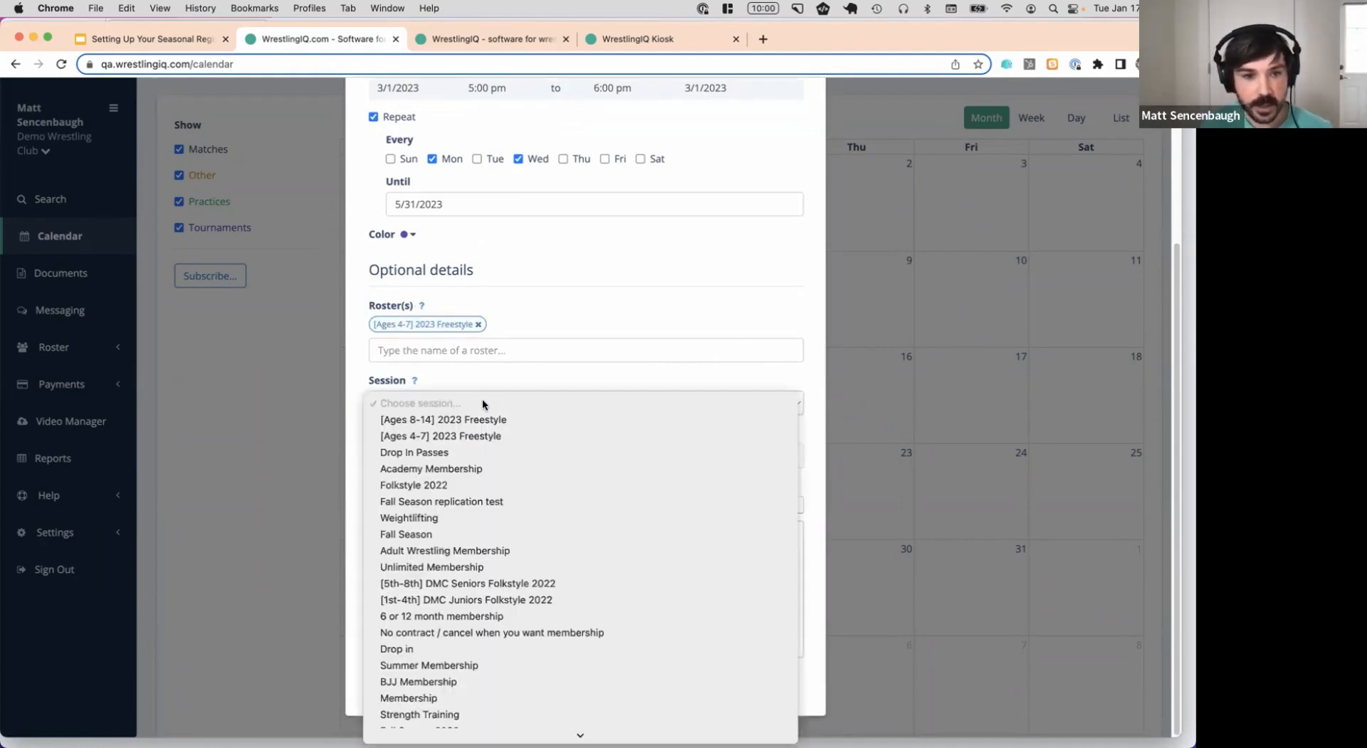
pyautogui.click(495, 436)
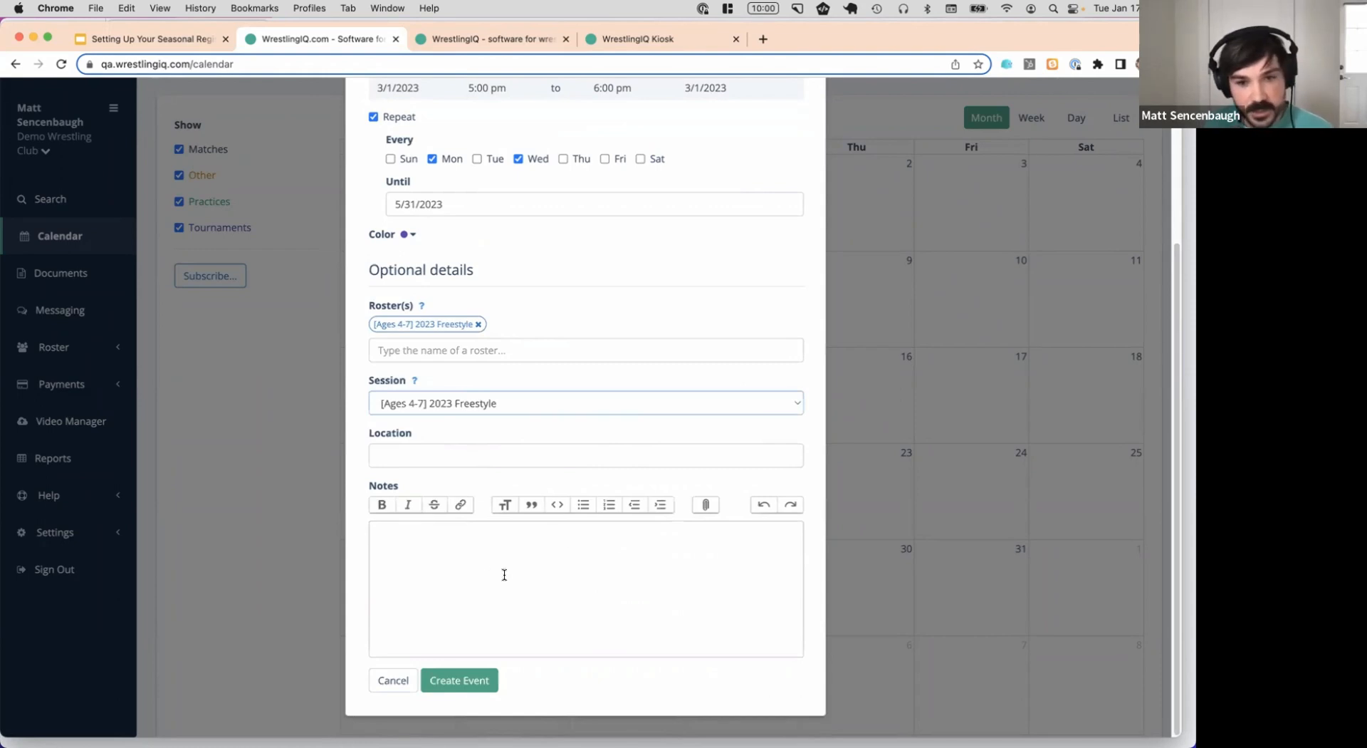
# Create the recurring practice event and start a new event on March 1
pyautogui.click(392, 456)
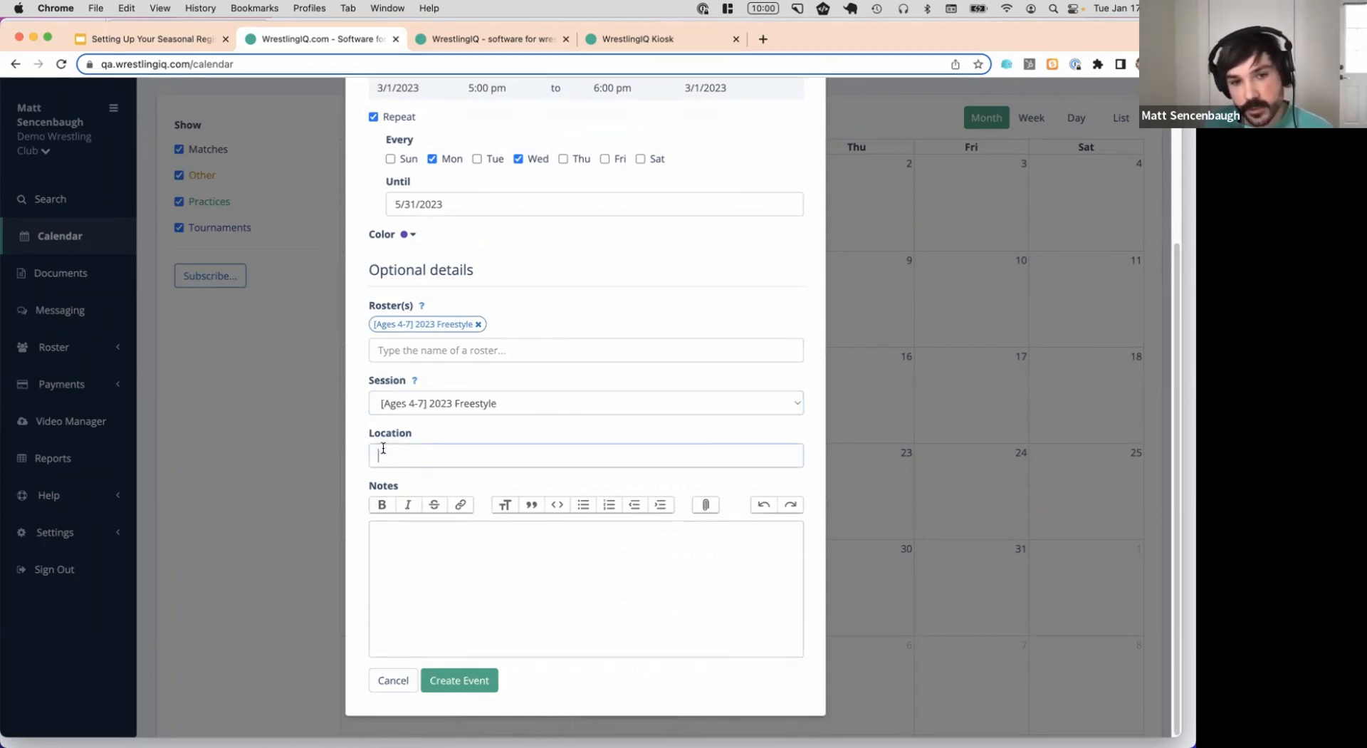
pyautogui.click(435, 539)
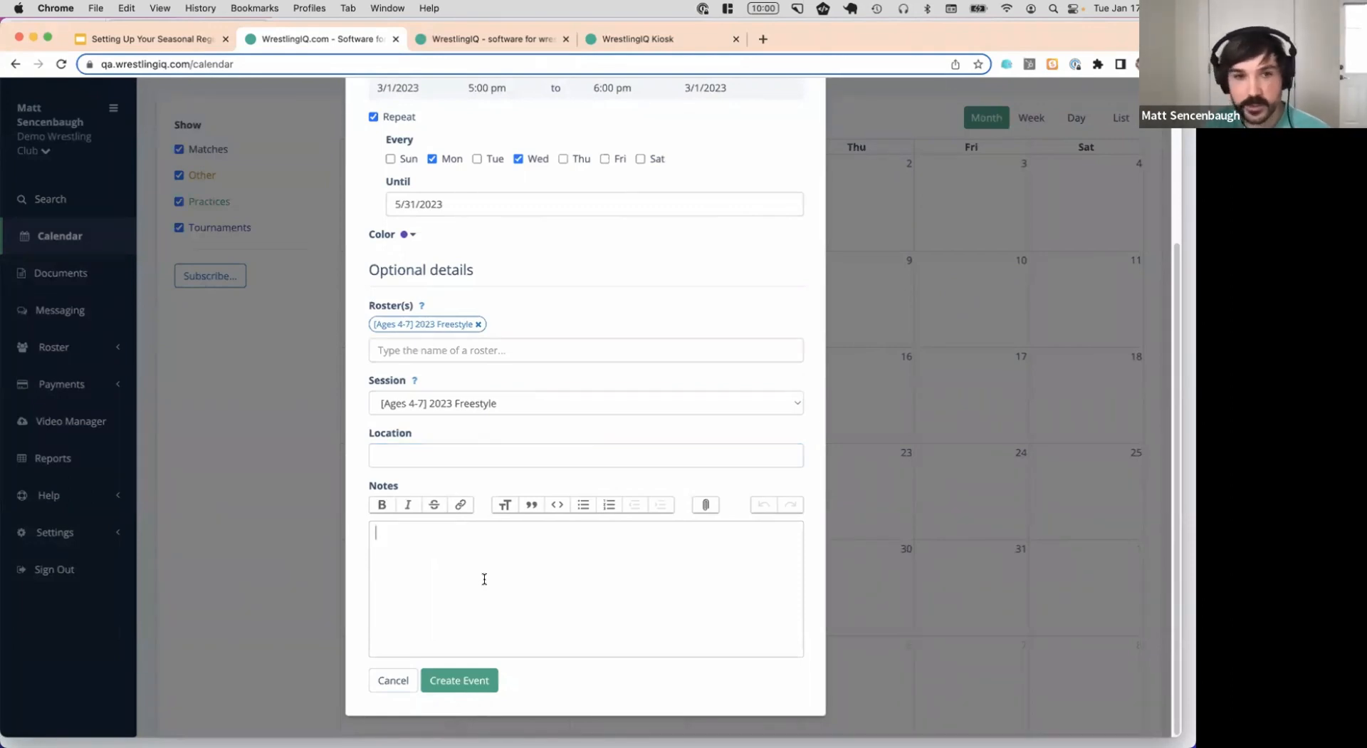
pyautogui.click(459, 680)
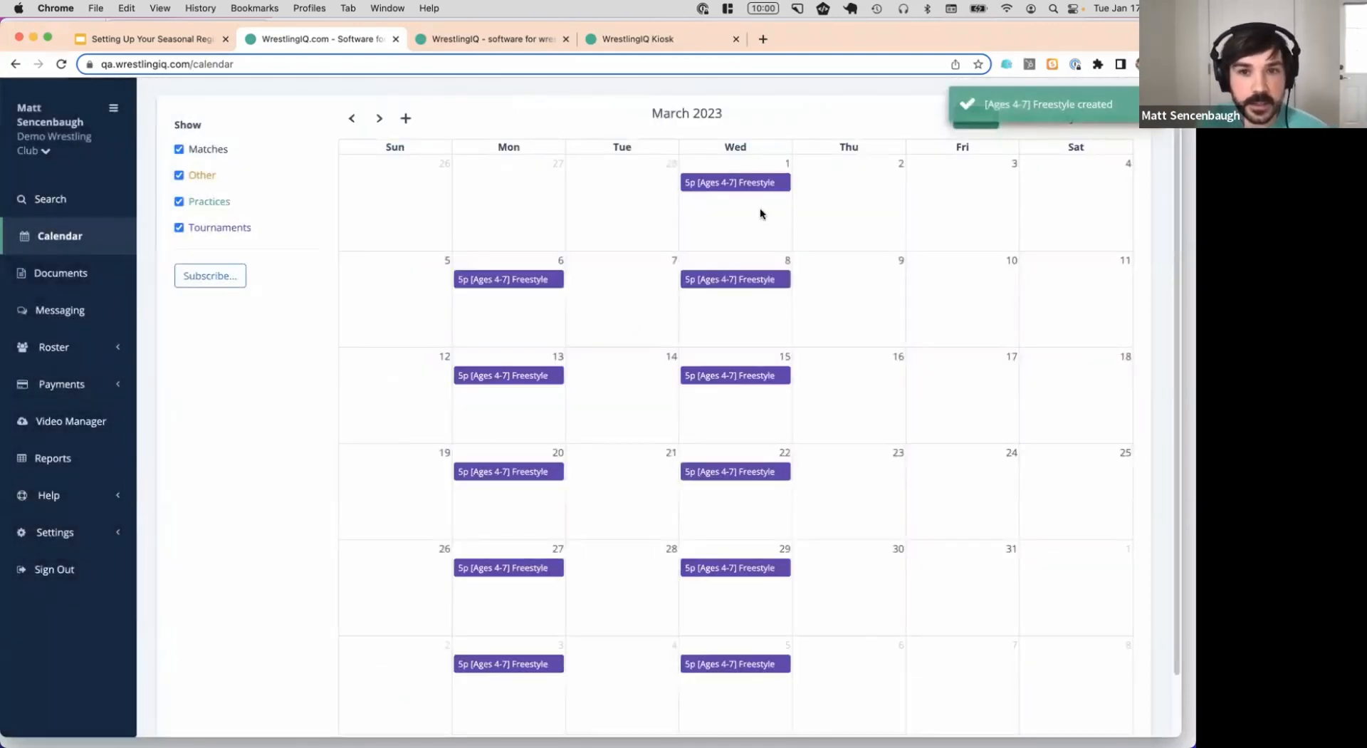
pyautogui.click(760, 207)
# Name the event '[Ages 8-14] Freestyle', make it a timed Practice starting 5:30
pyautogui.click(482, 182)
pyautogui.write('[Ages 8-14]')
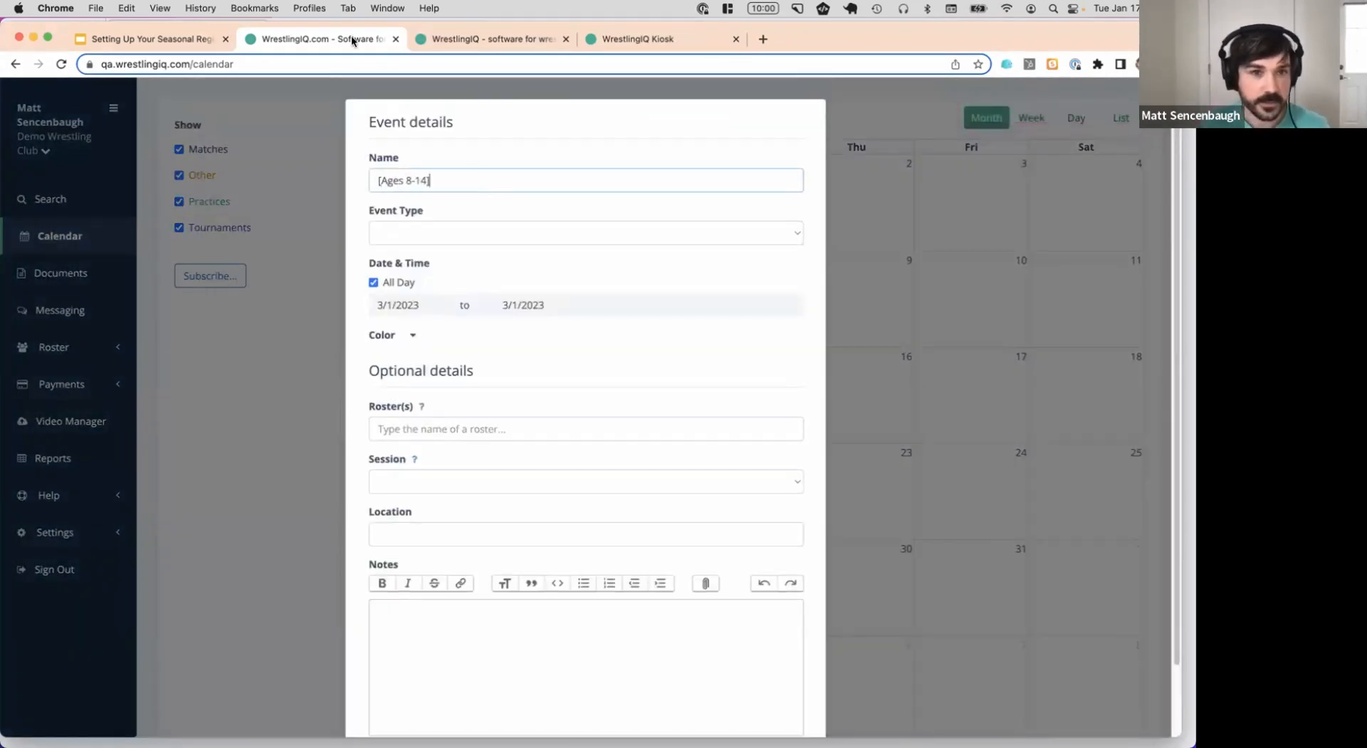
pyautogui.write(' Fre')
pyautogui.write('estl')
pyautogui.write('yle')
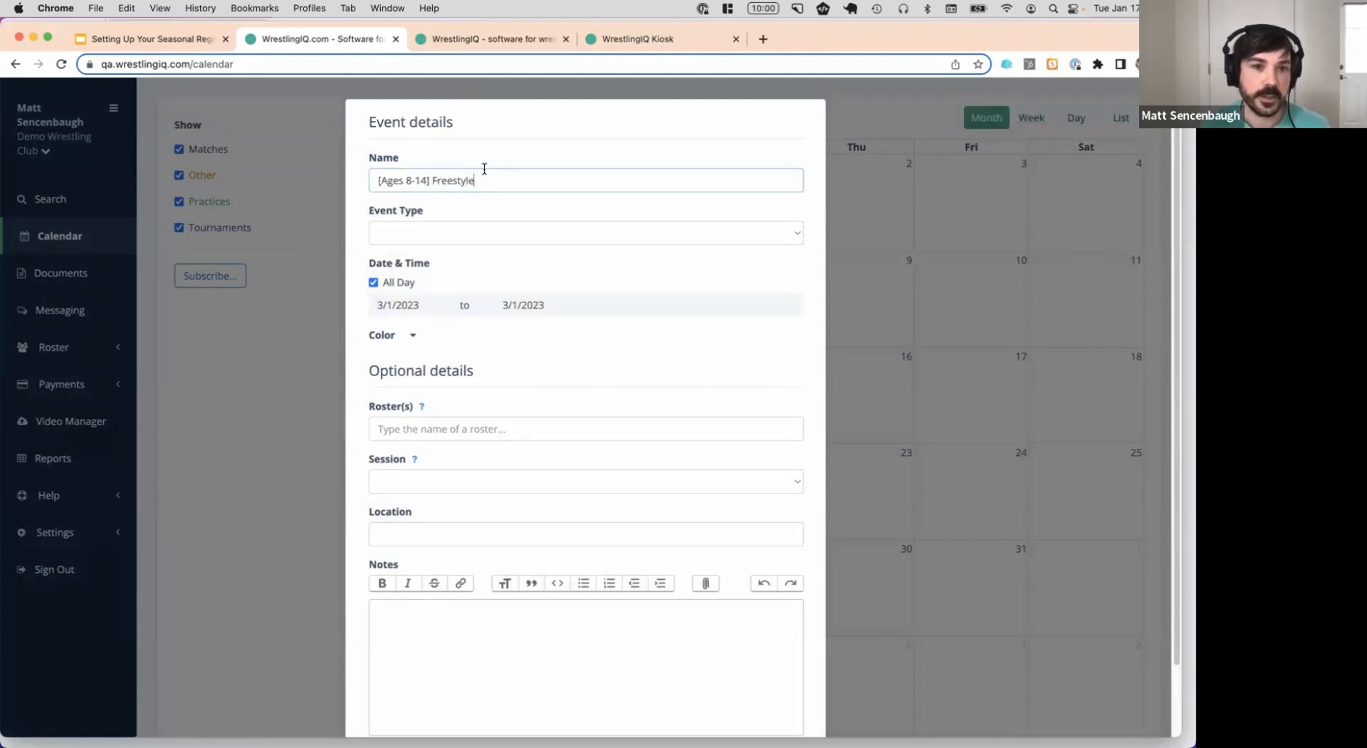
pyautogui.click(473, 236)
pyautogui.click(460, 297)
pyautogui.click(406, 282)
pyautogui.click(490, 304)
pyautogui.scroll(-5, 492, 370)
pyautogui.click(498, 359)
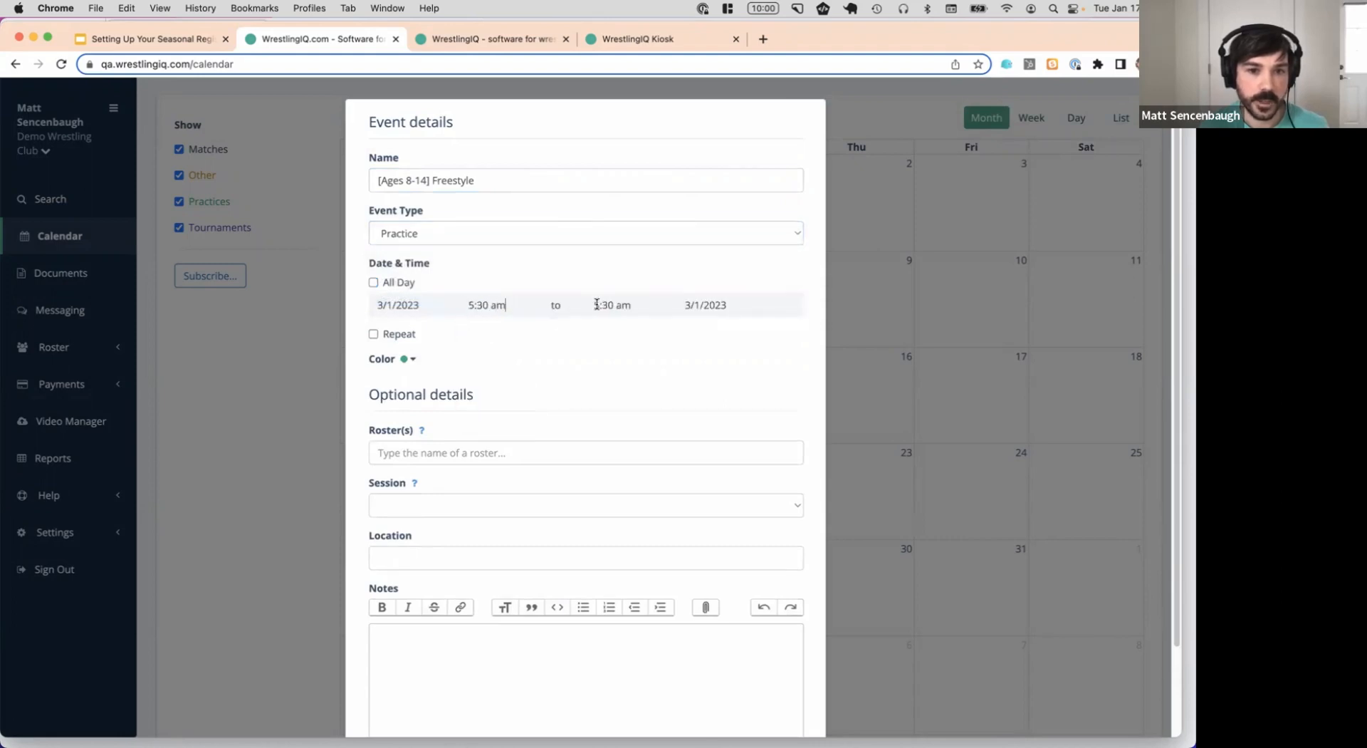
pyautogui.click(612, 305)
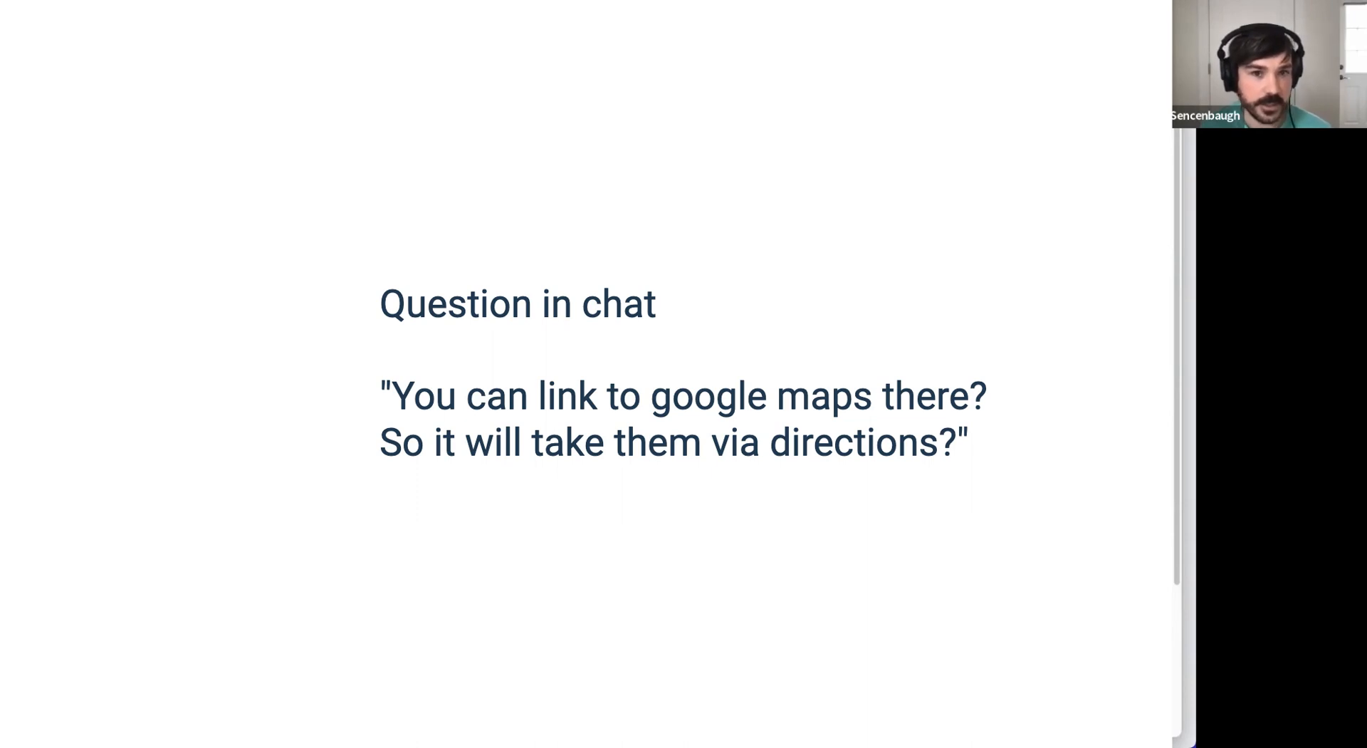
# Link the [Ages 8-14] 2023 Freestyle roster and session, then open a new browser tab
pyautogui.scroll(-3, 599, 399)
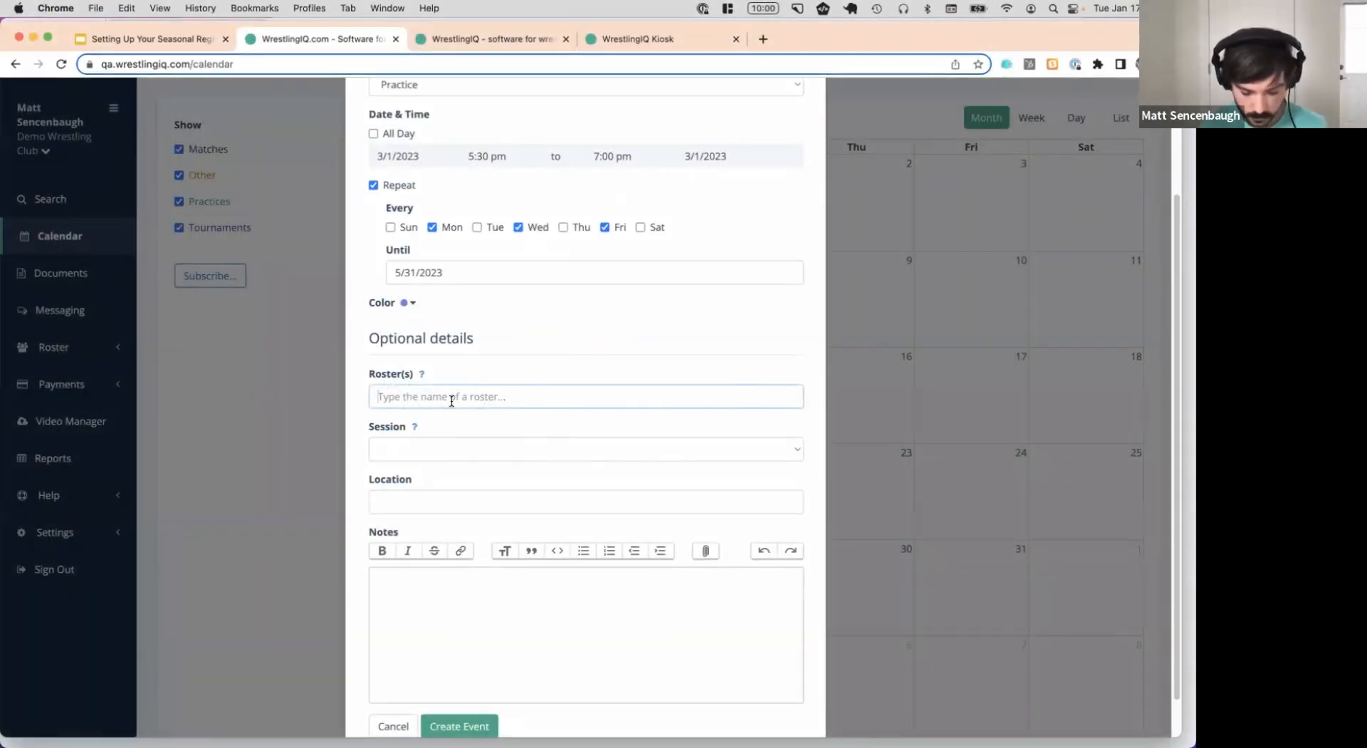
pyautogui.write('9')
pyautogui.press('BackSpace')
pyautogui.write('14')
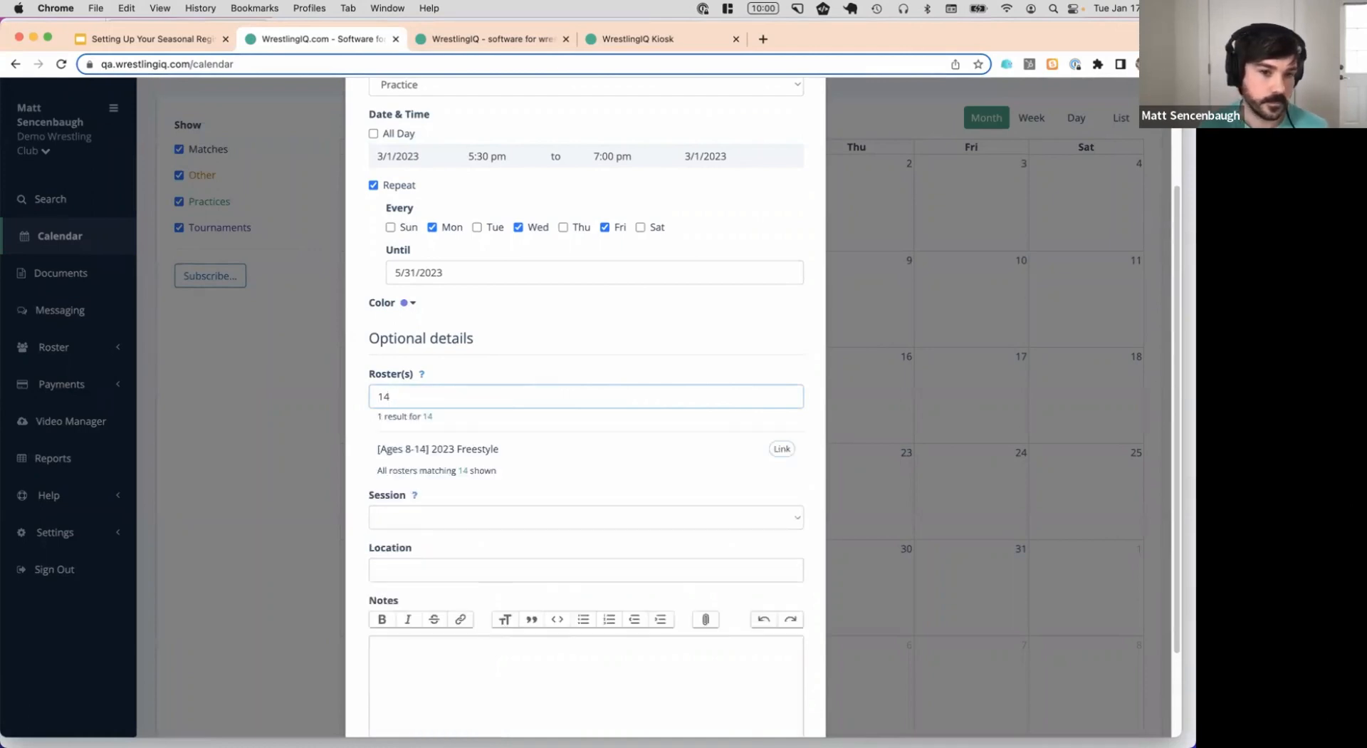
pyautogui.click(781, 448)
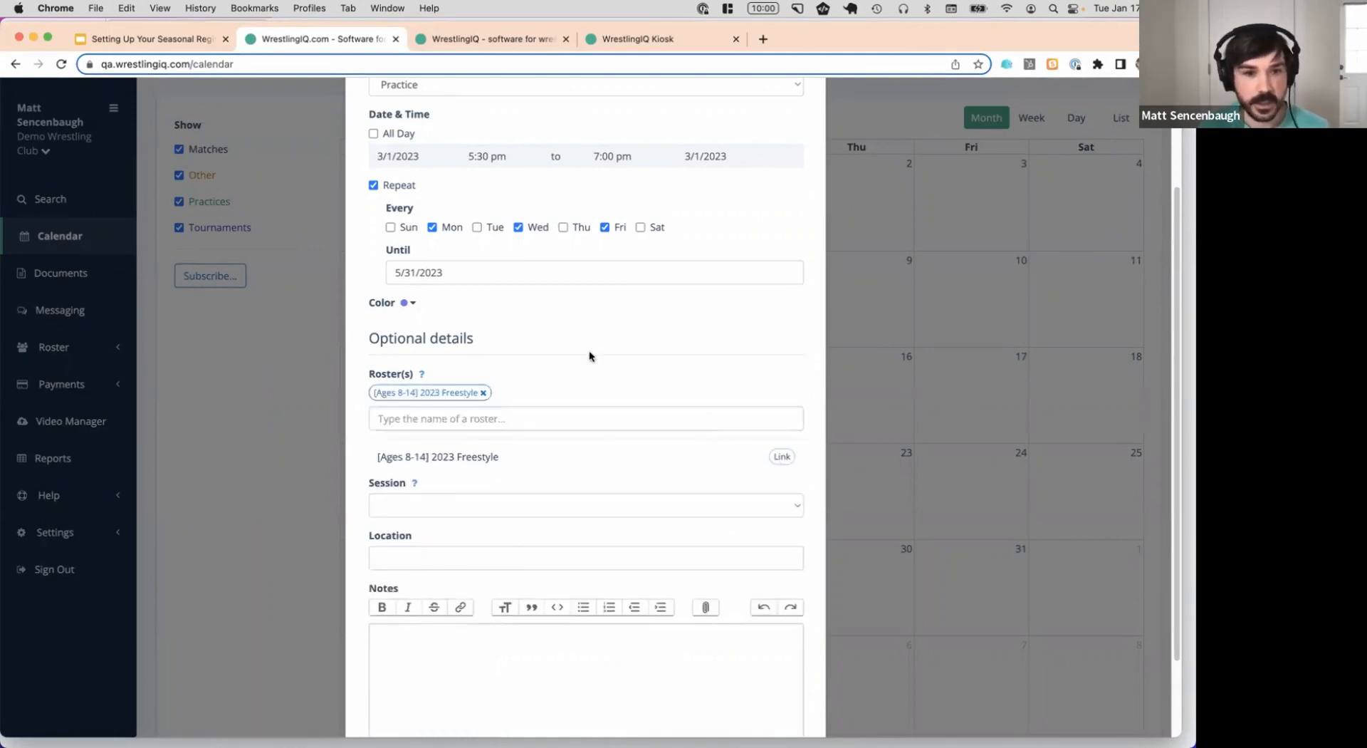
pyautogui.scroll(3, 589, 357)
pyautogui.scroll(-4, 511, 456)
pyautogui.click(474, 420)
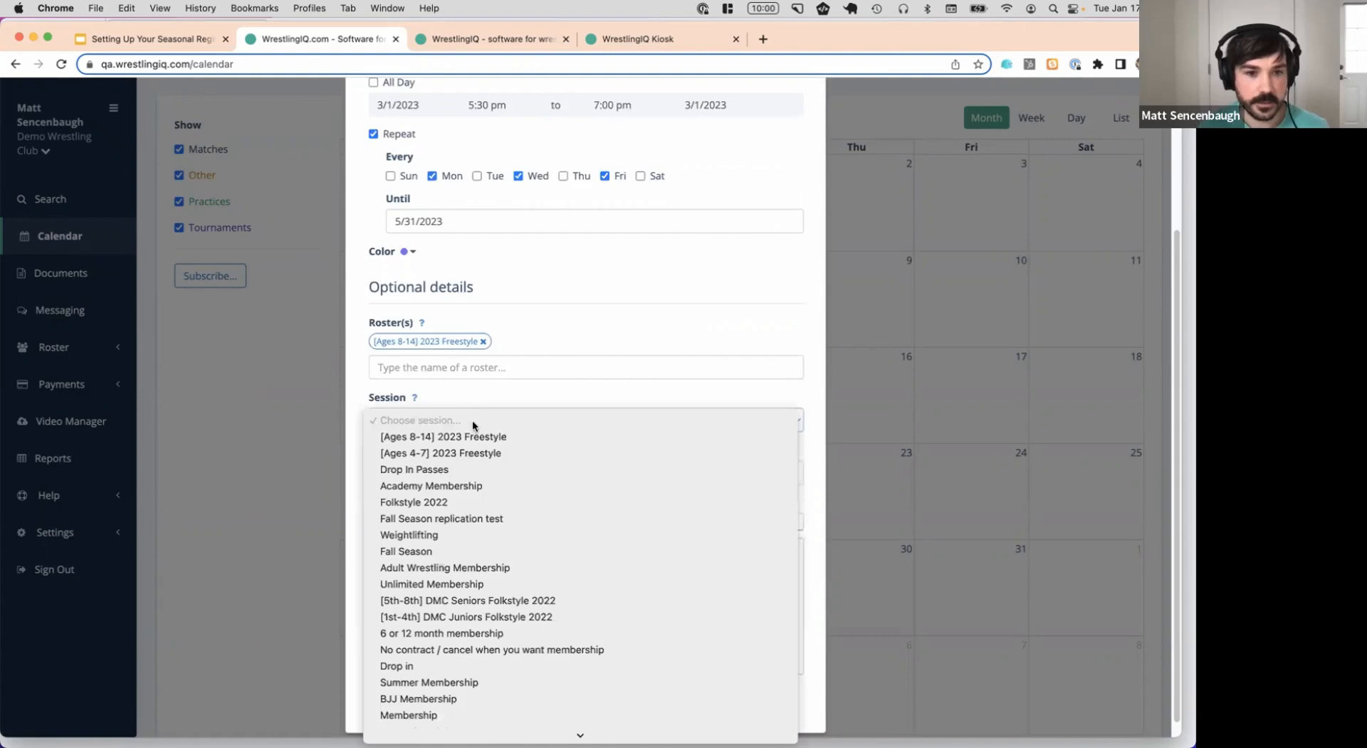
pyautogui.click(473, 431)
pyautogui.press('super+t')
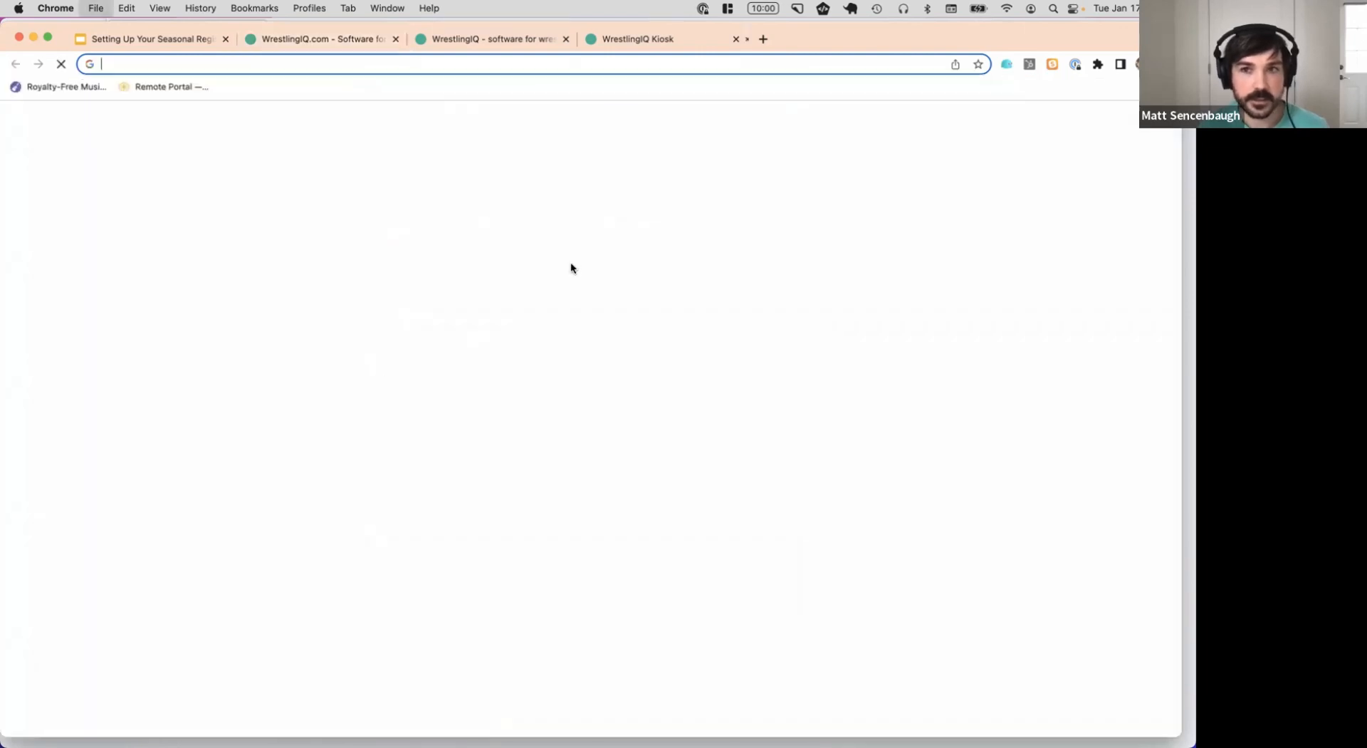
# Copy Grant High School's Google Maps share link and go back to the WrestlingIQ form
pyautogui.write('maps')
pyautogui.click(570, 265)
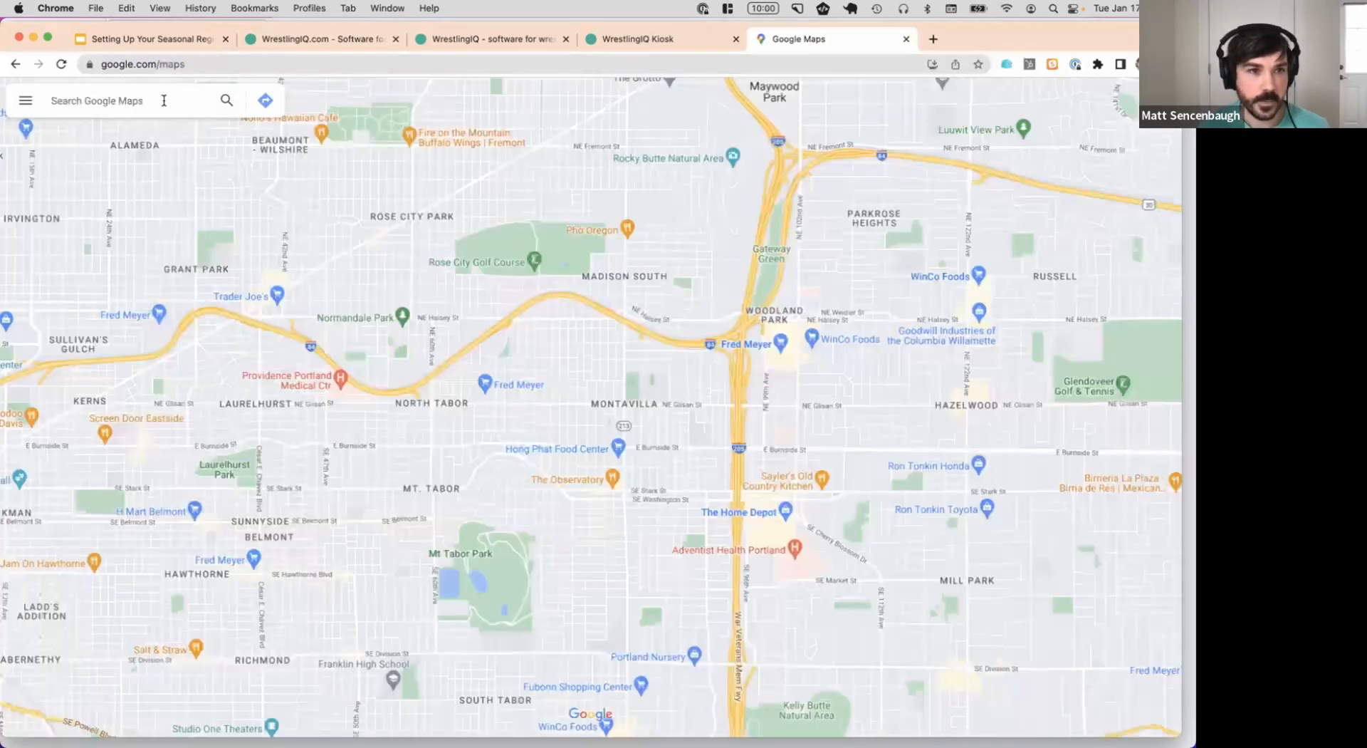
pyautogui.write('grant high')
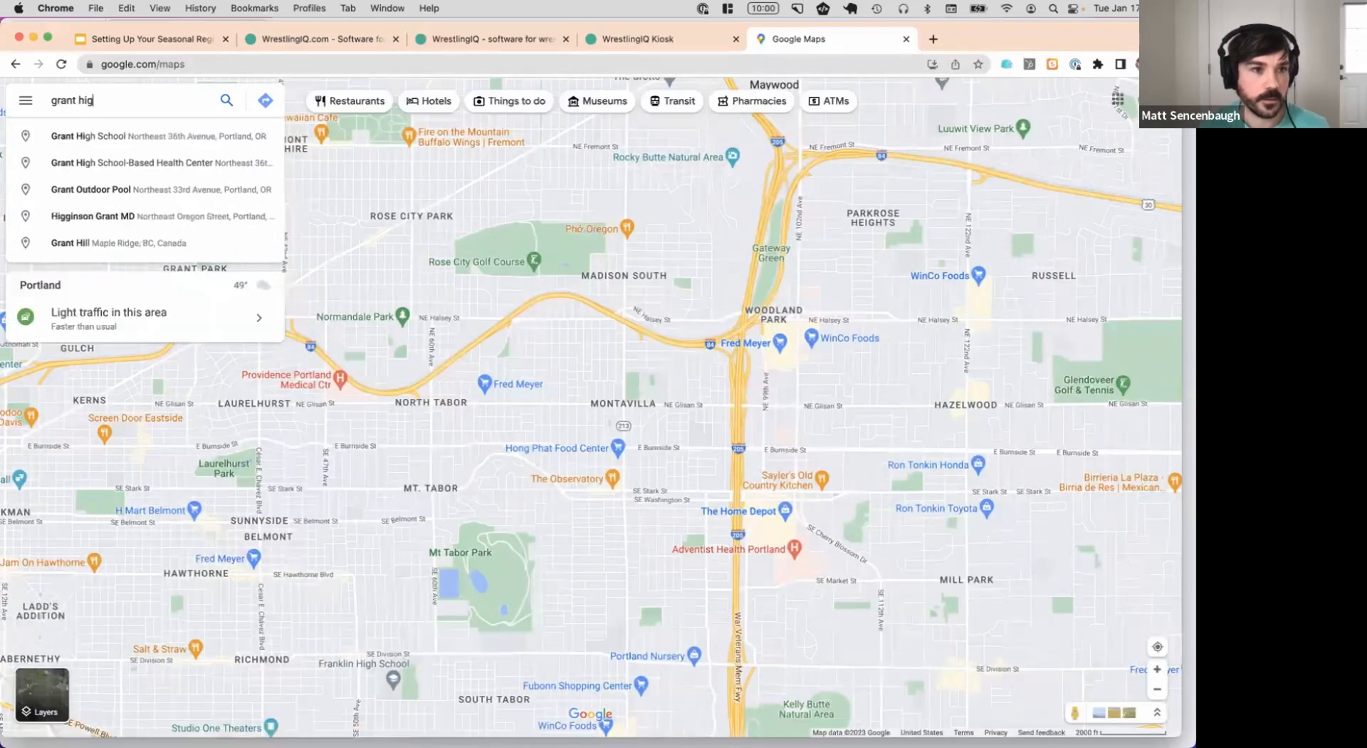
pyautogui.press('Down')
pyautogui.press('Return')
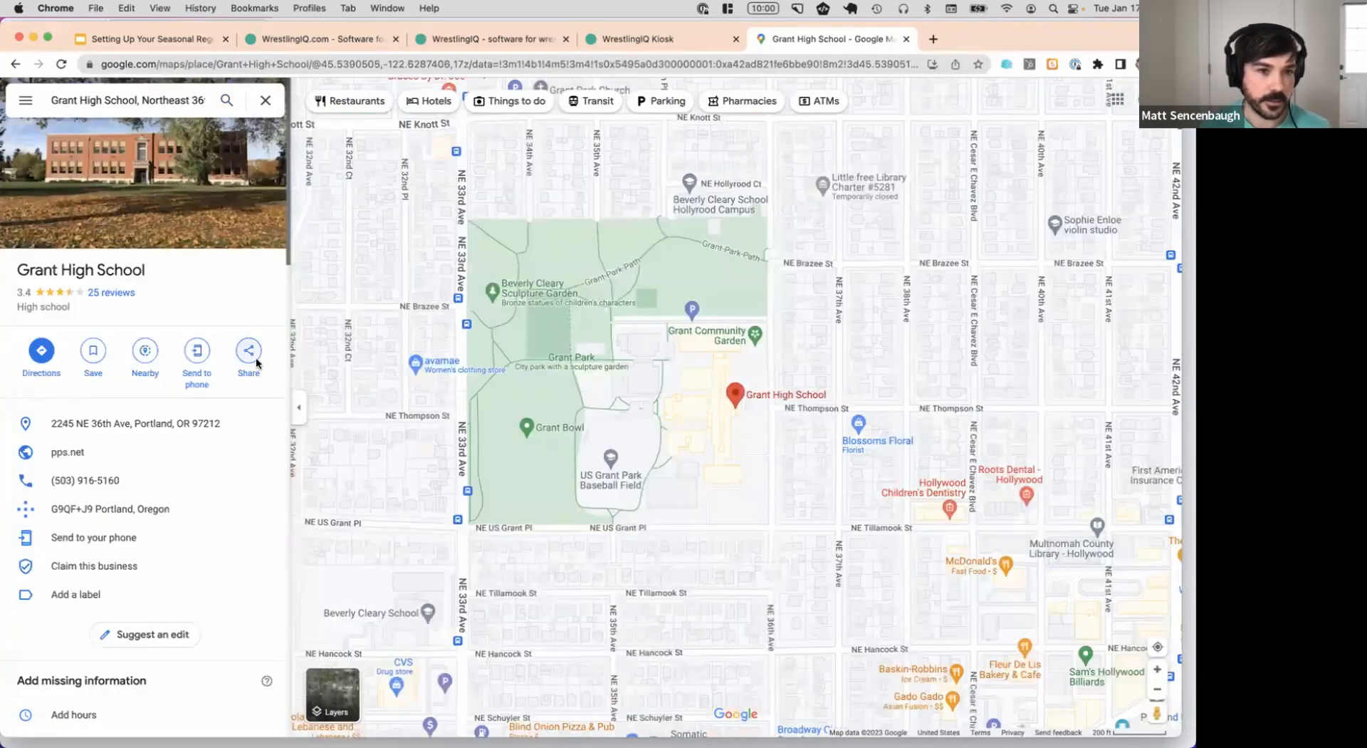
pyautogui.click(249, 350)
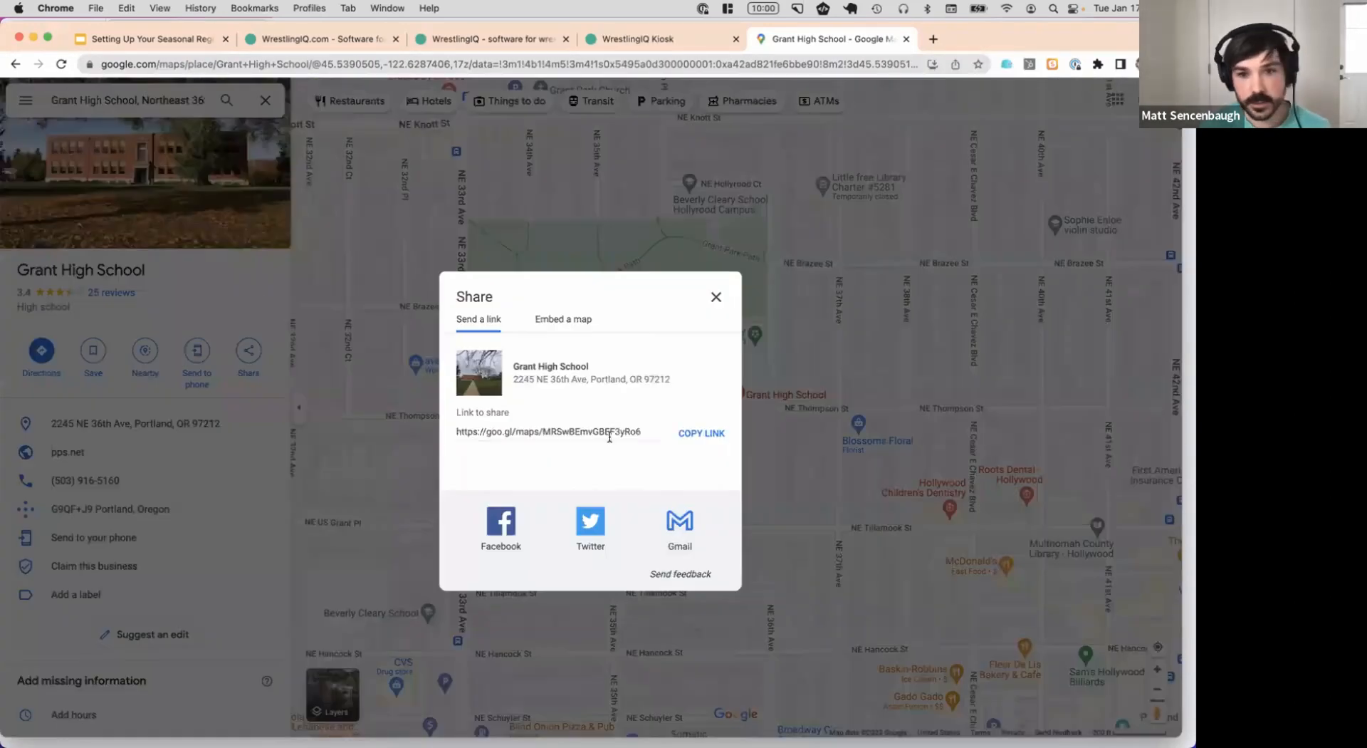
pyautogui.click(702, 433)
pyautogui.click(319, 43)
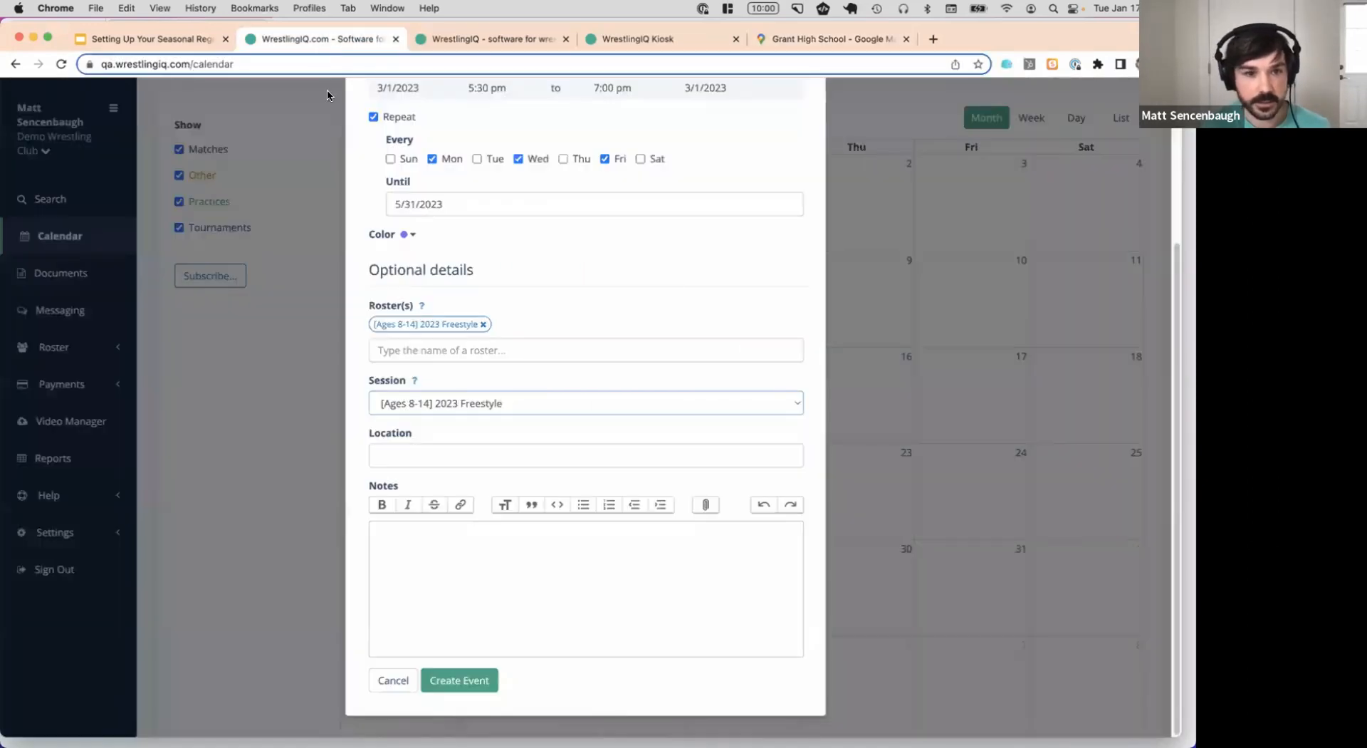
# Paste the Grant High School map link as location, create the practice, and view the sign-up page
pyautogui.click(450, 449)
pyautogui.press('super+v')
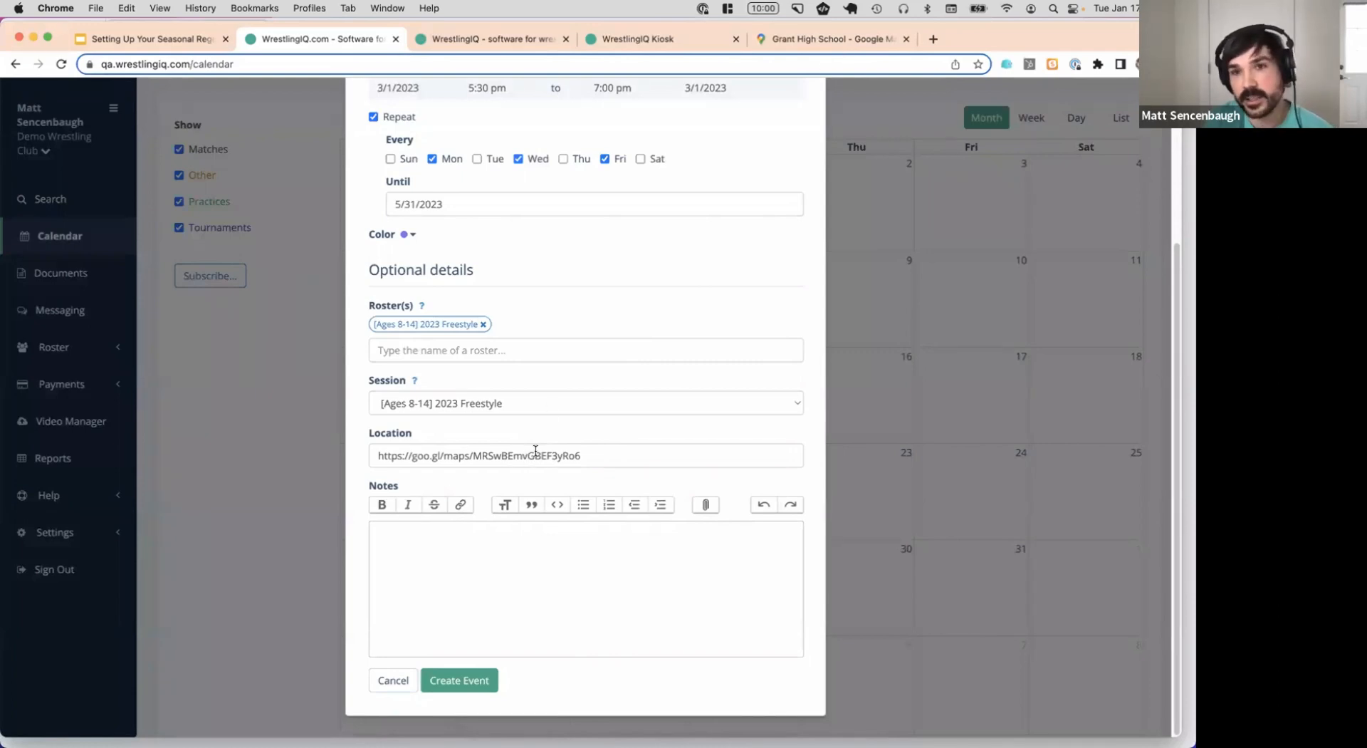
pyautogui.click(841, 40)
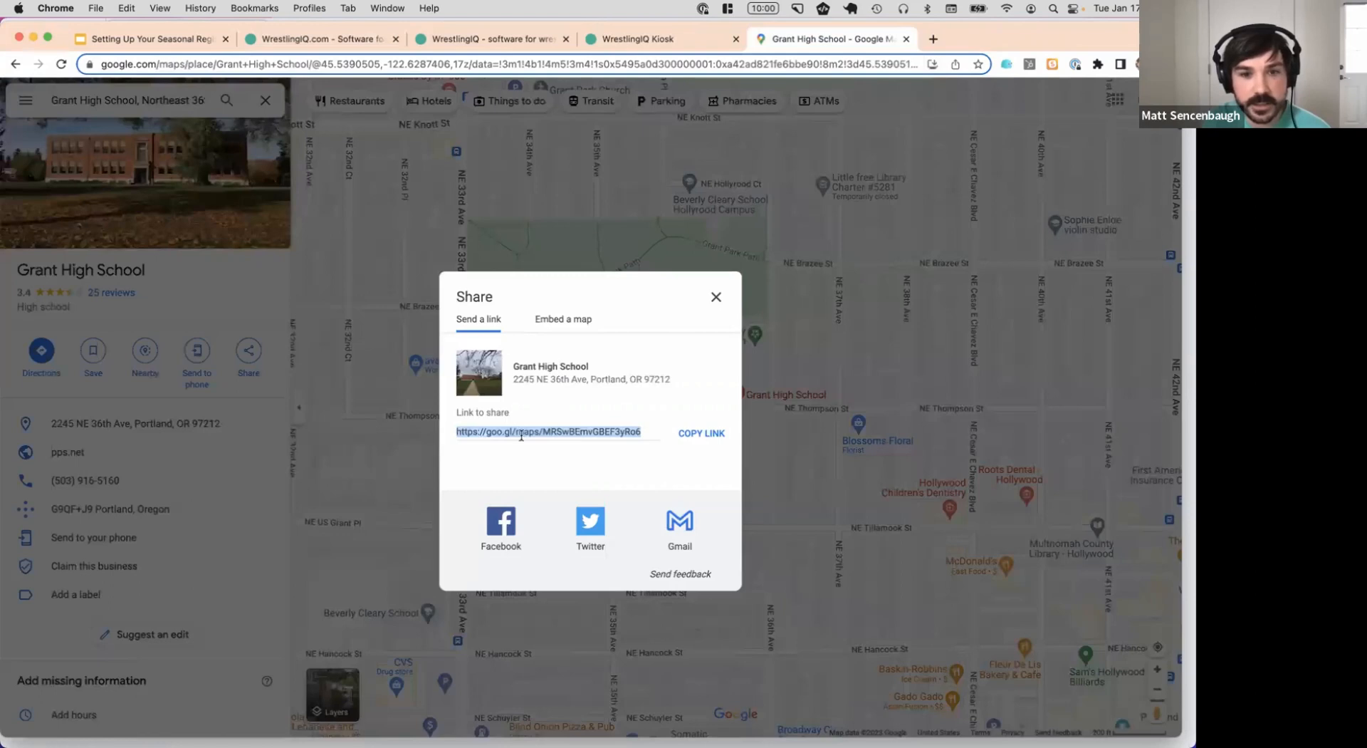
pyautogui.click(357, 45)
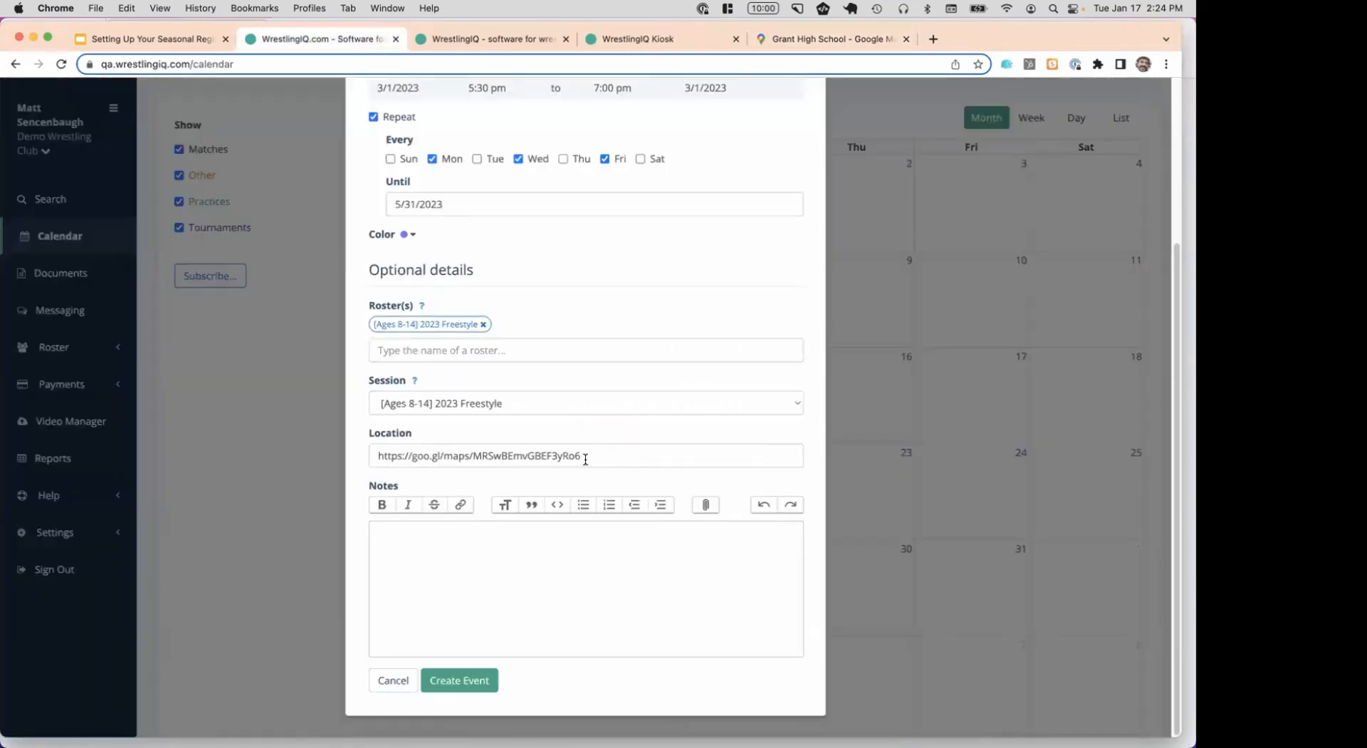
pyautogui.click(471, 680)
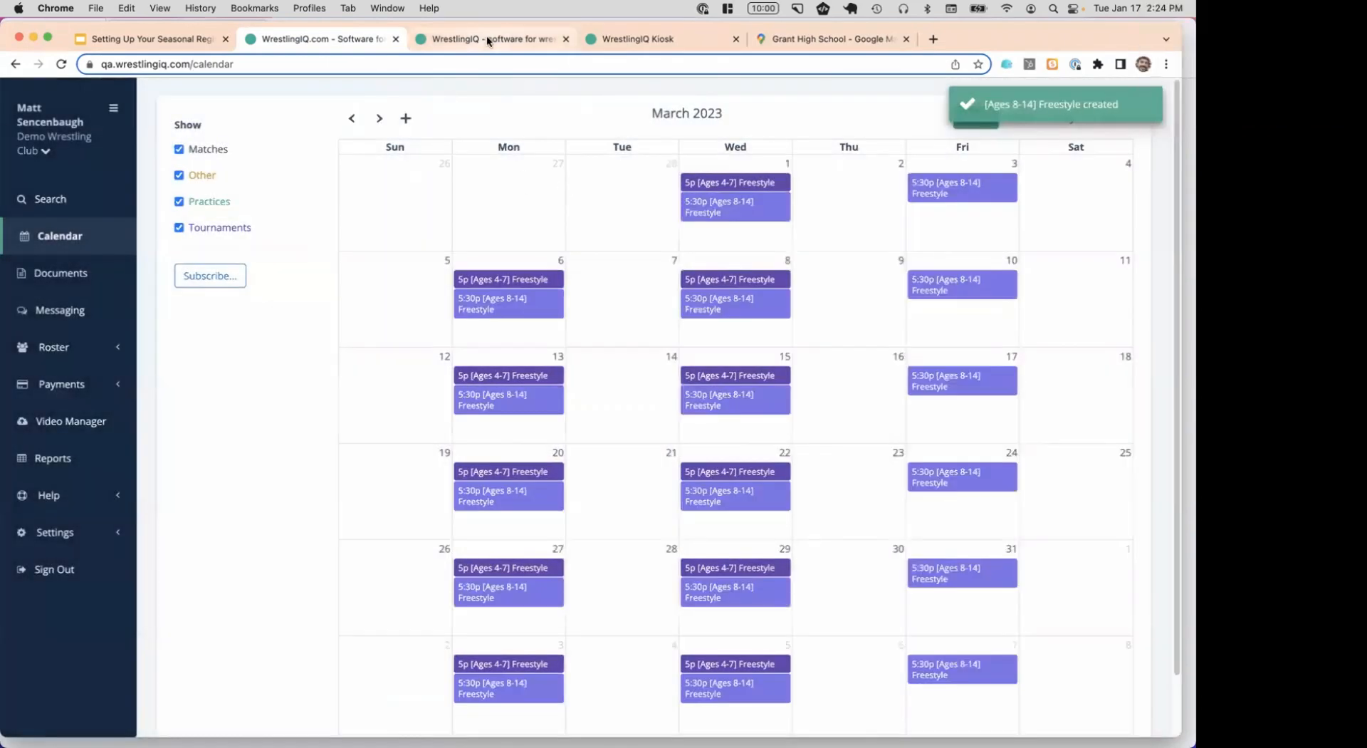
pyautogui.click(486, 38)
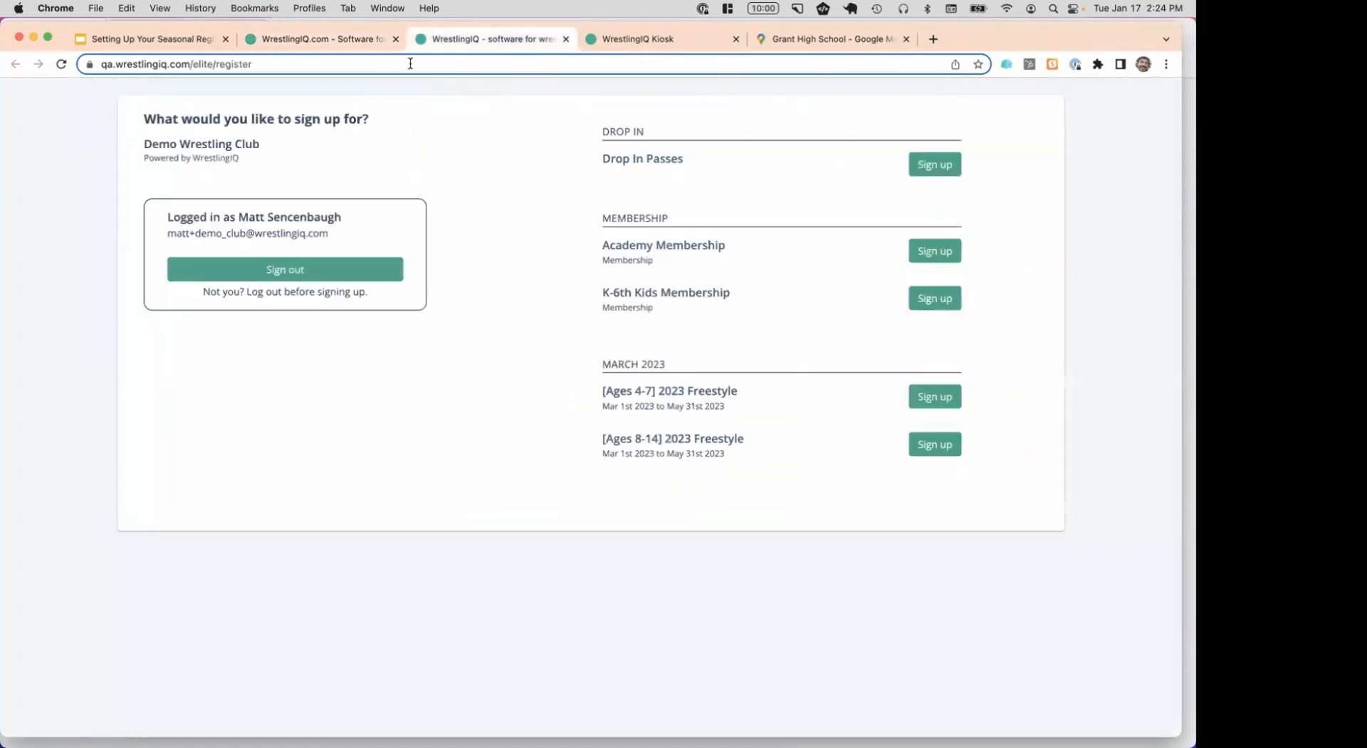
# Load the public /schedule page and advance it to March 2023
pyautogui.doubleClick(215, 66)
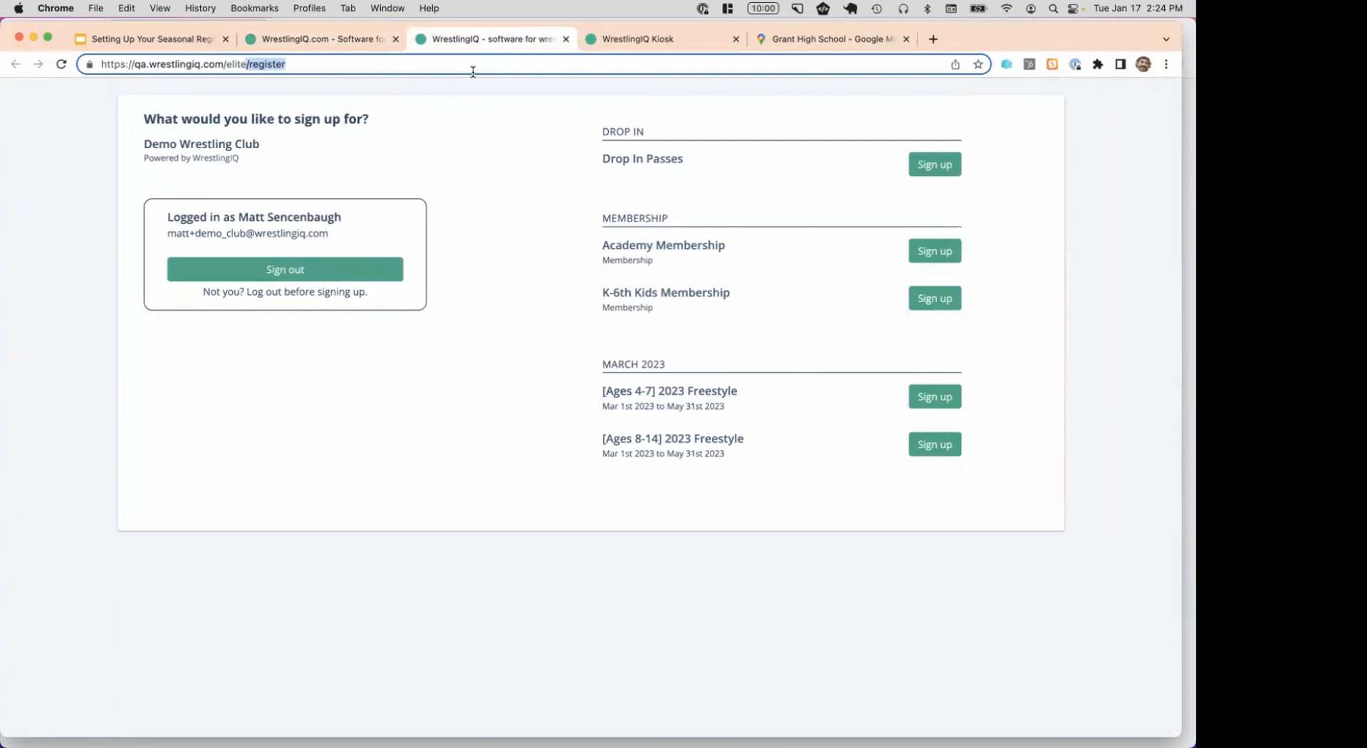
pyautogui.write('schedule')
pyautogui.press('Return')
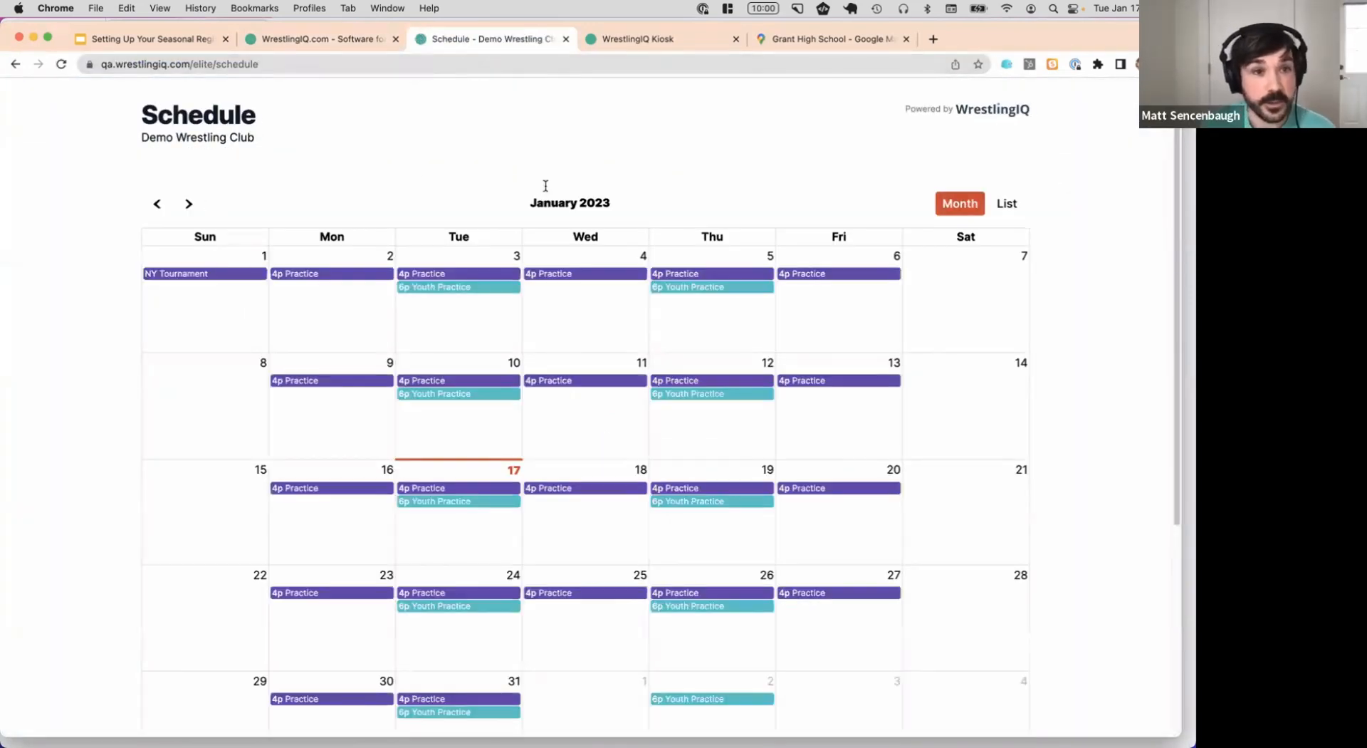
pyautogui.scroll(-1, 544, 183)
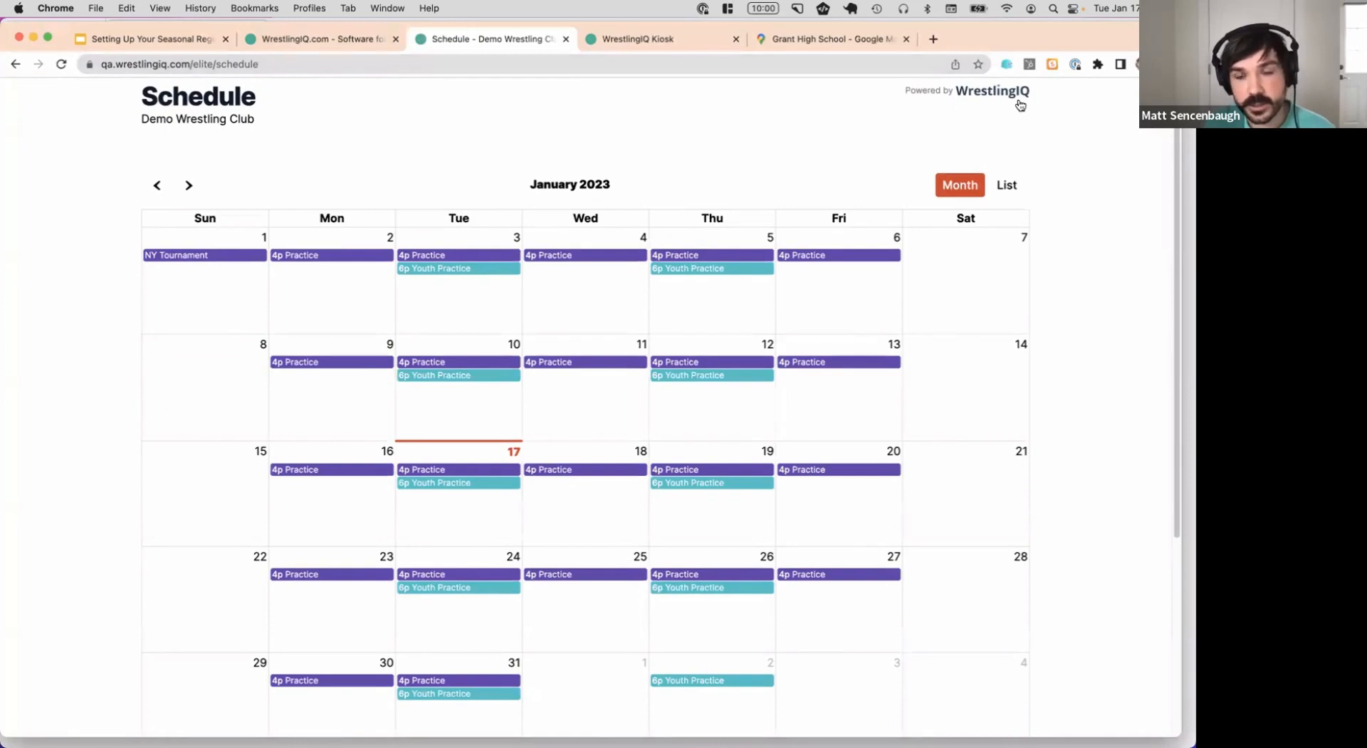
pyautogui.scroll(-3, 504, 157)
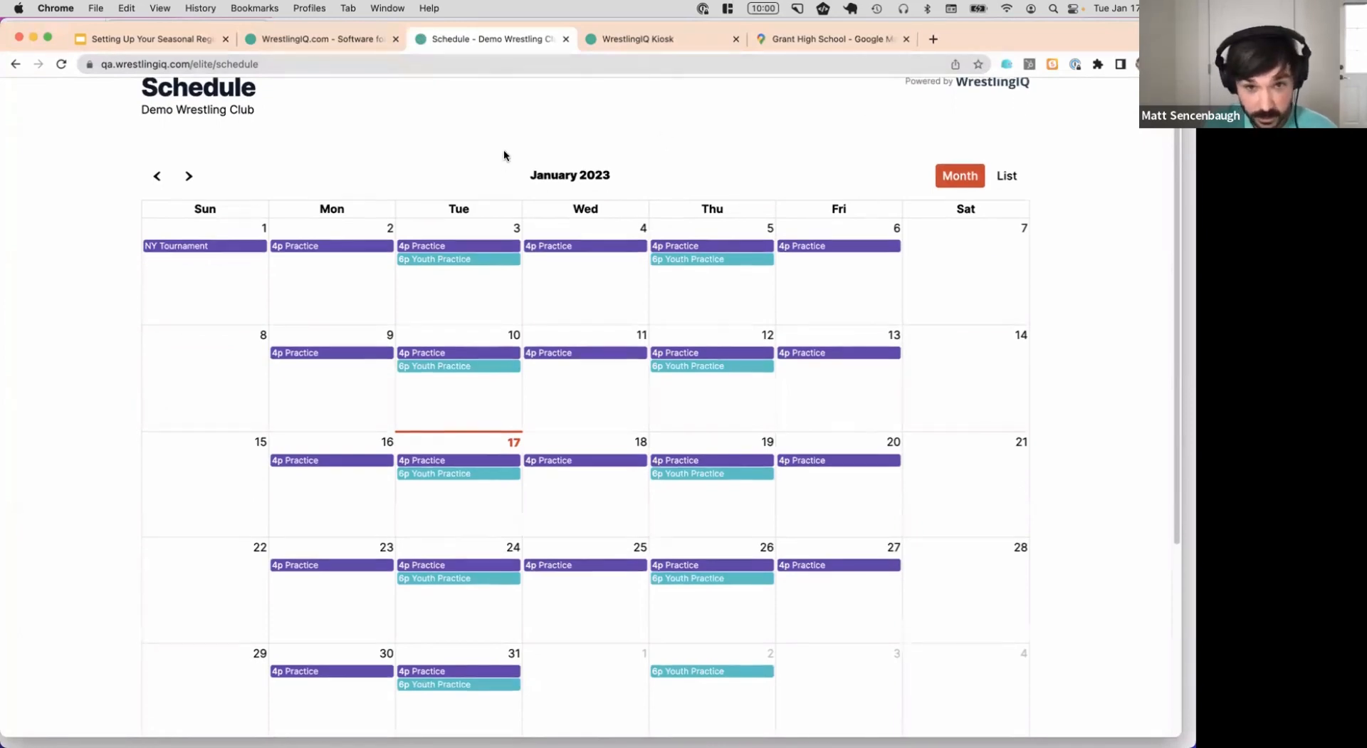
pyautogui.scroll(-1, 538, 350)
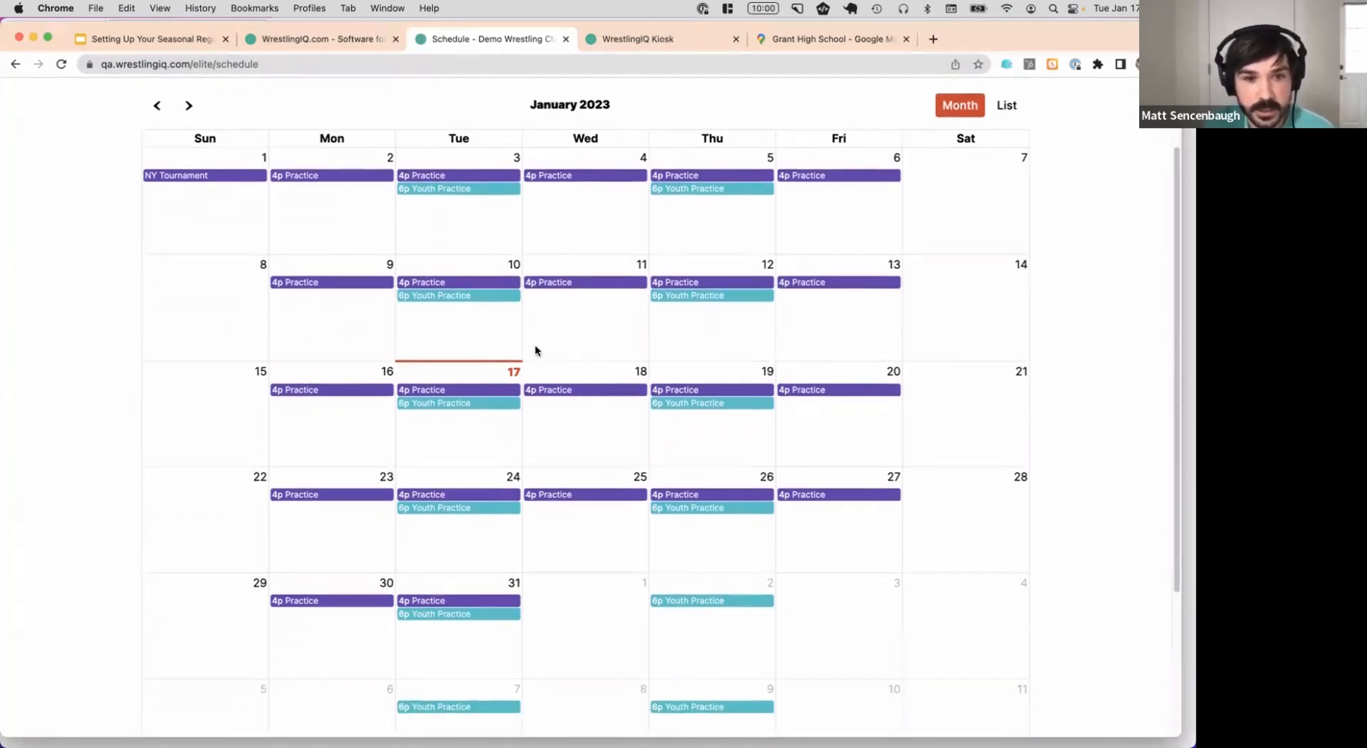
pyautogui.click(188, 106)
pyautogui.click(188, 105)
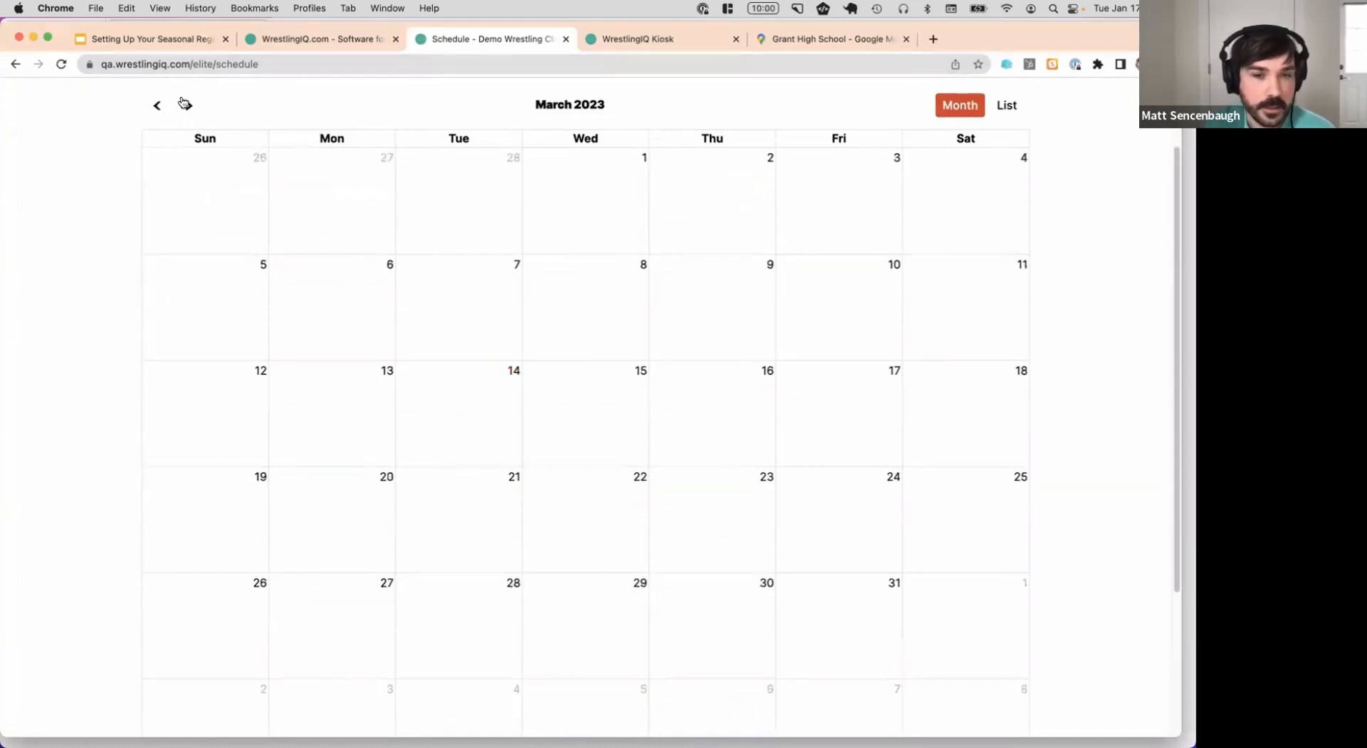
# Check the Mar 1 [Ages 8-14] Freestyle practice's map location, then return to the admin calendar
pyautogui.click(591, 189)
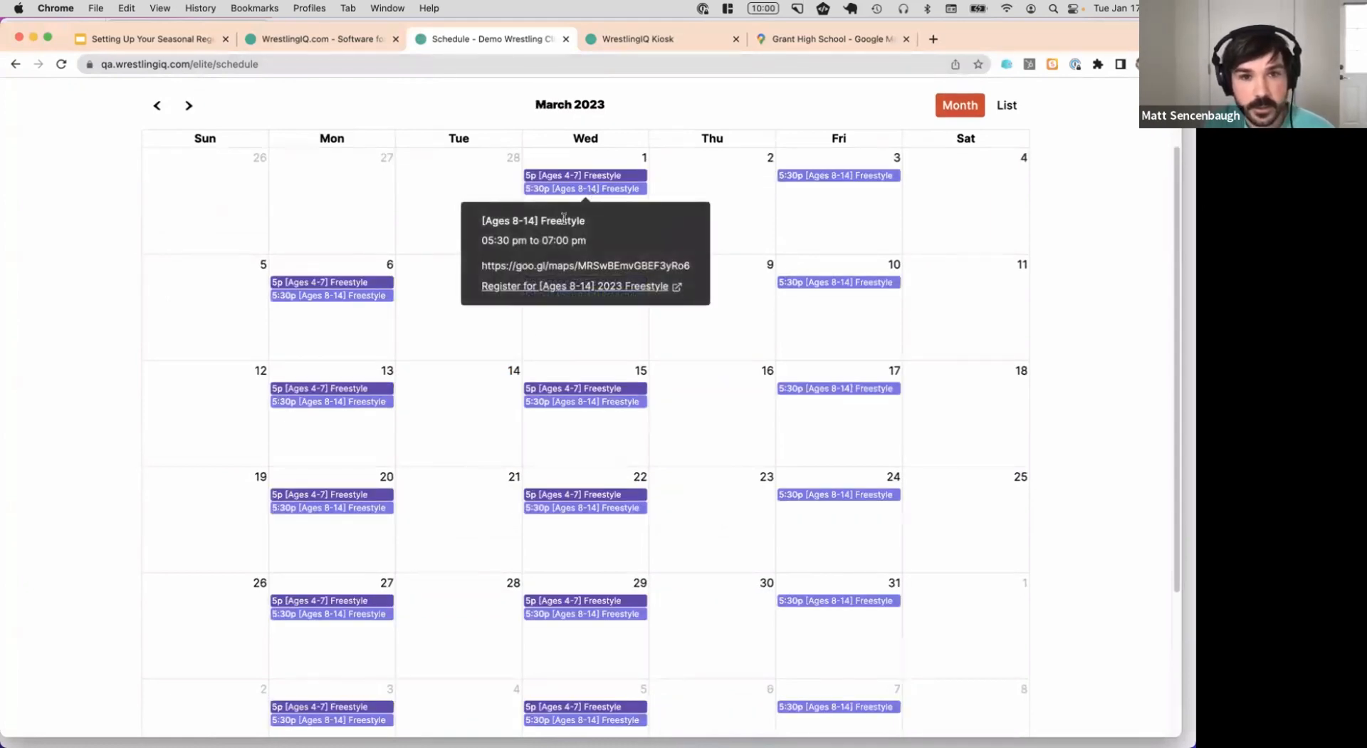
pyautogui.click(542, 267)
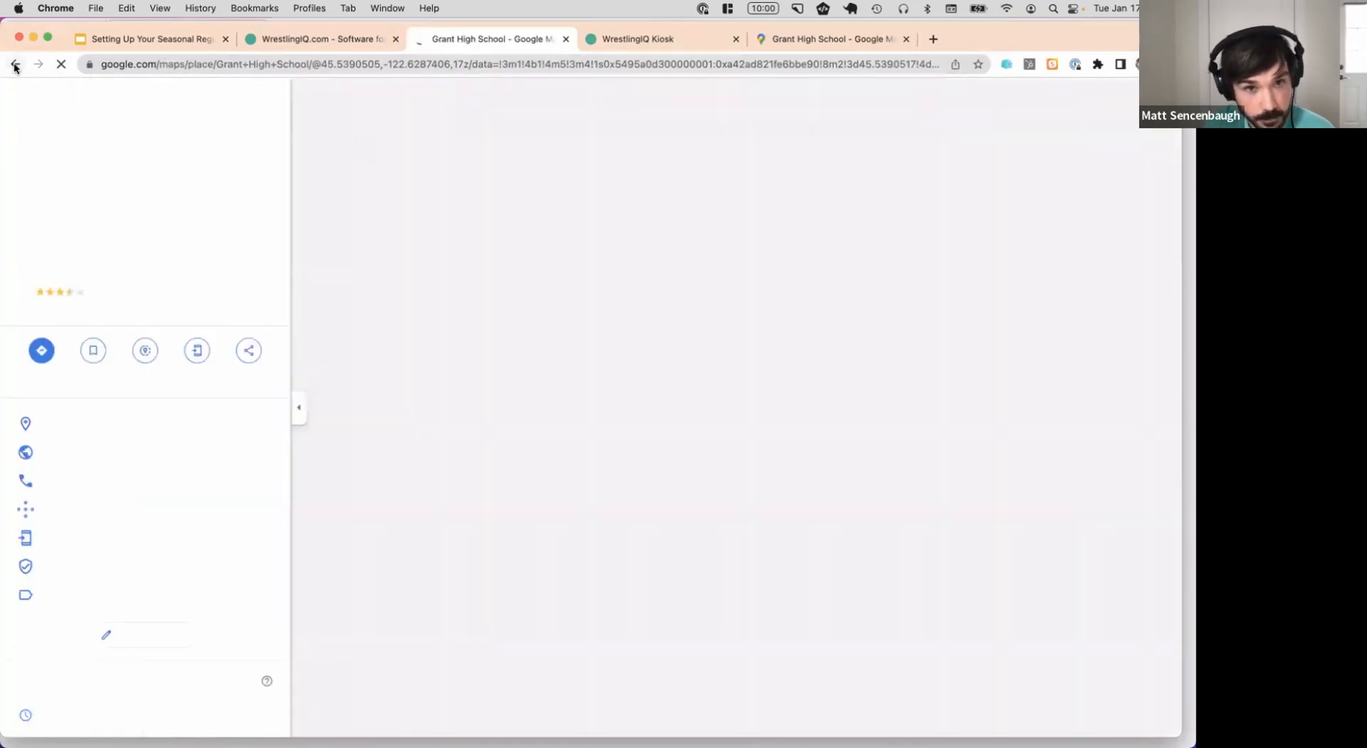
pyautogui.click(14, 66)
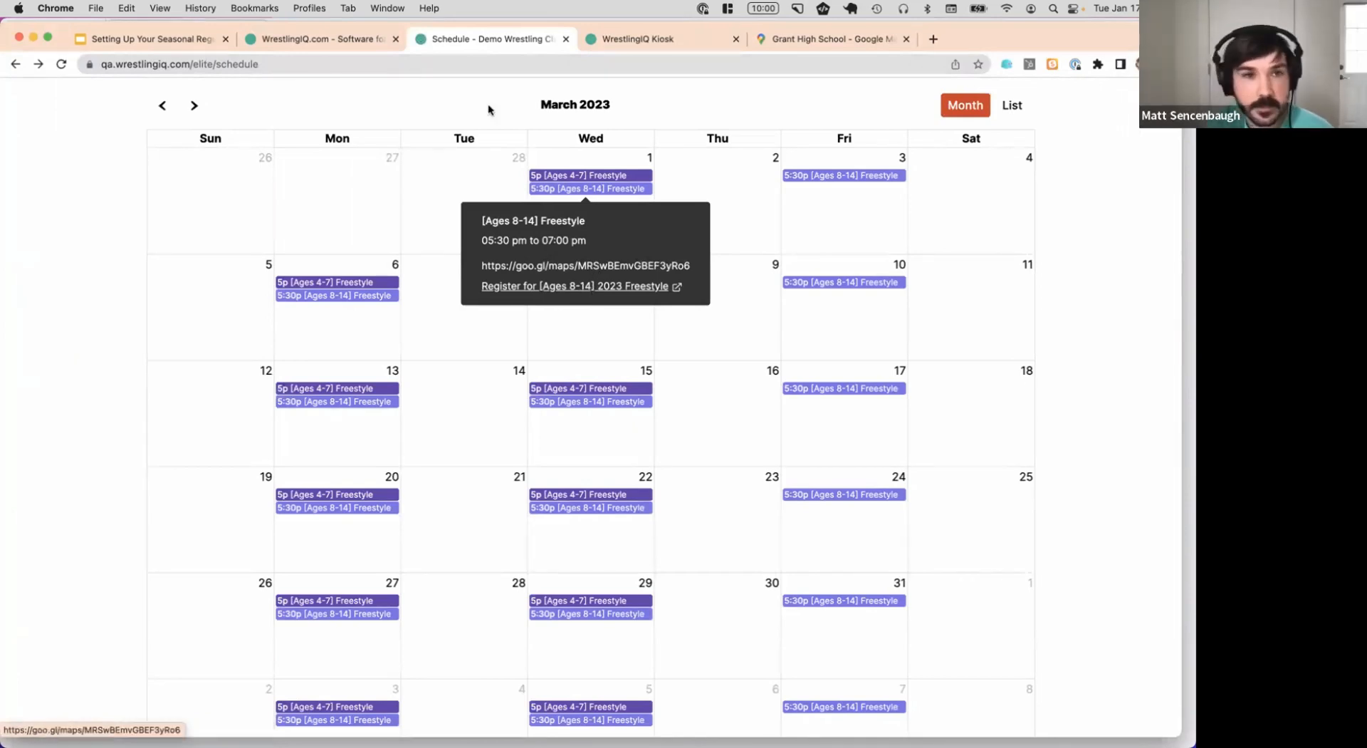
pyautogui.click(332, 38)
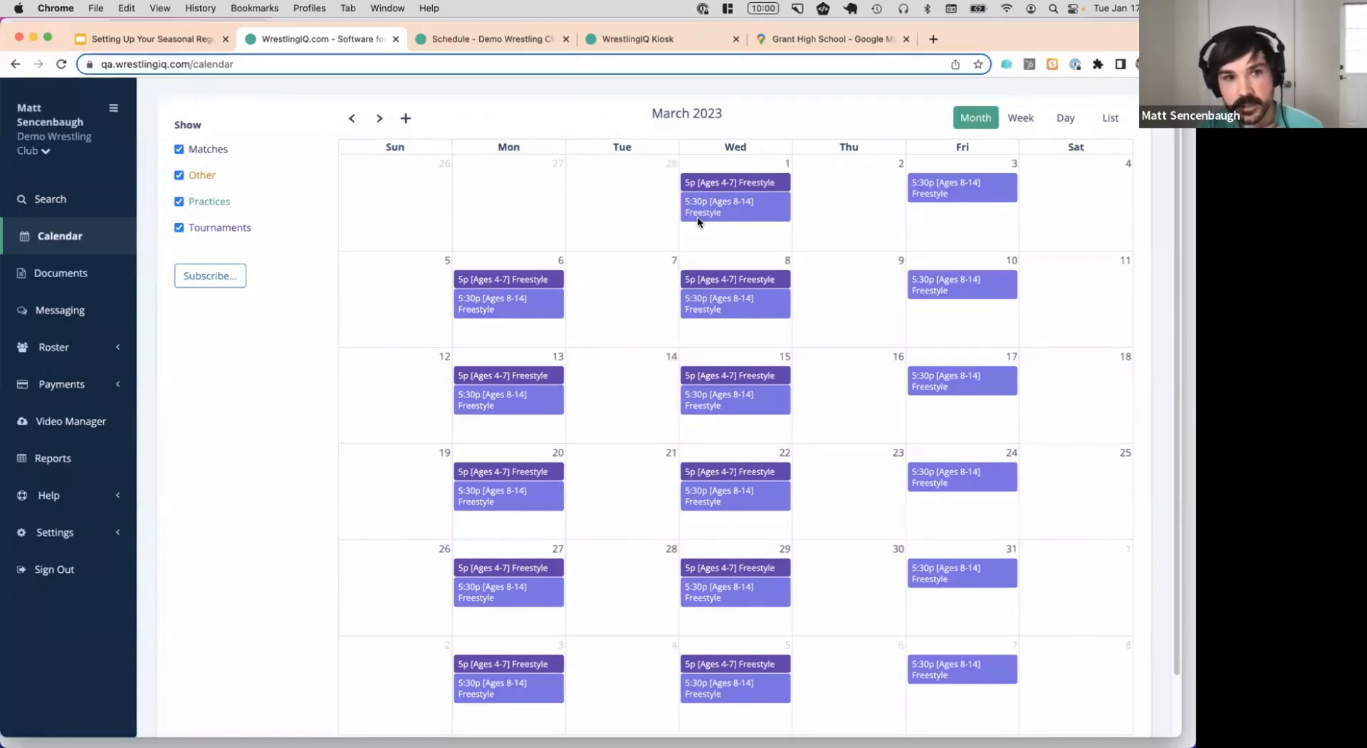
# View the Mar 1 [Ages 4-7] and [Ages 8-14] Freestyle practice pages, then switch to the presentation
pyautogui.click(735, 184)
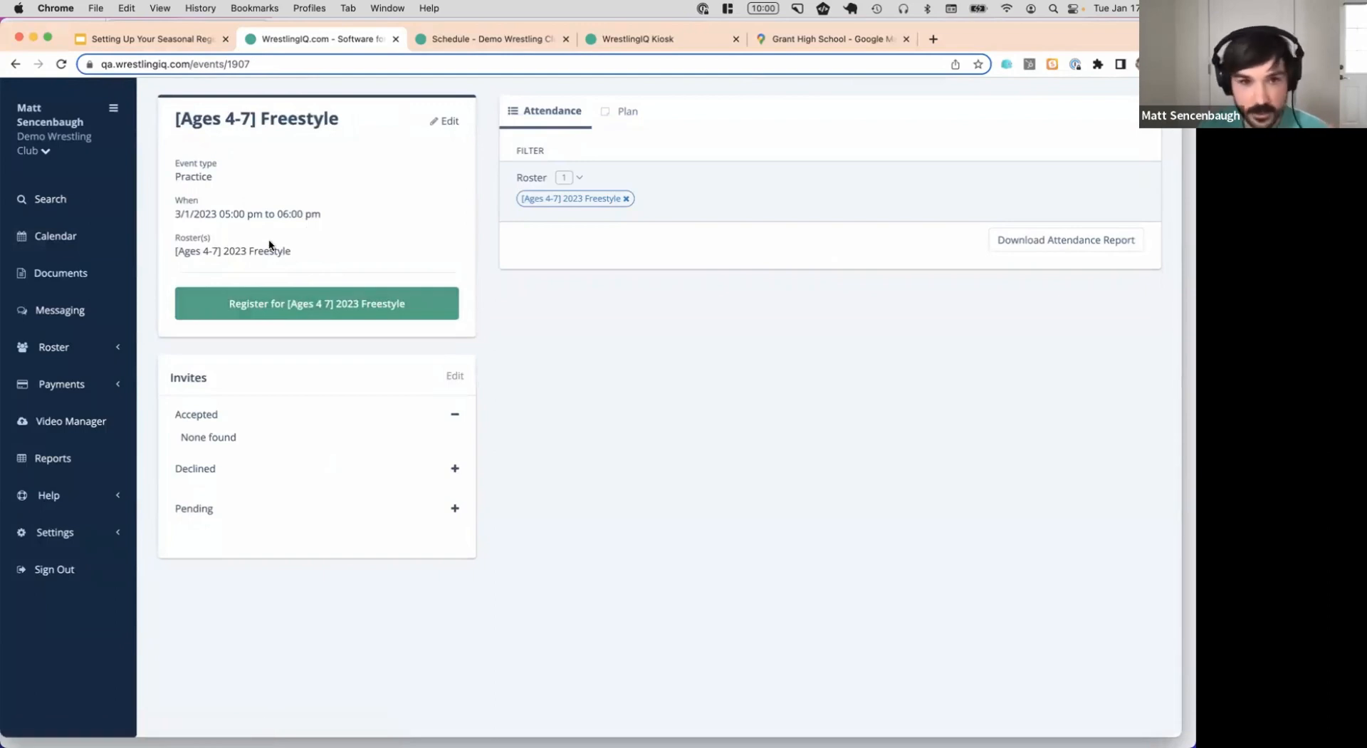
pyautogui.click(24, 65)
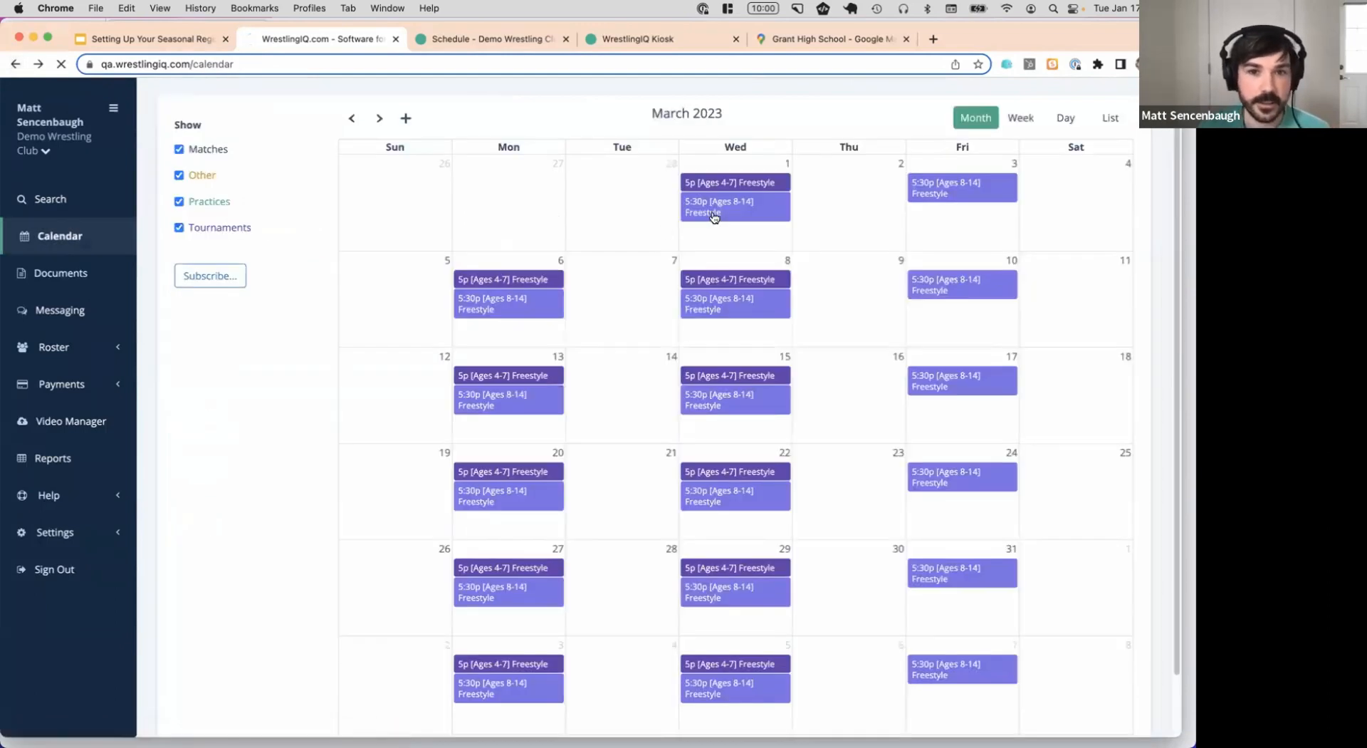
pyautogui.click(716, 214)
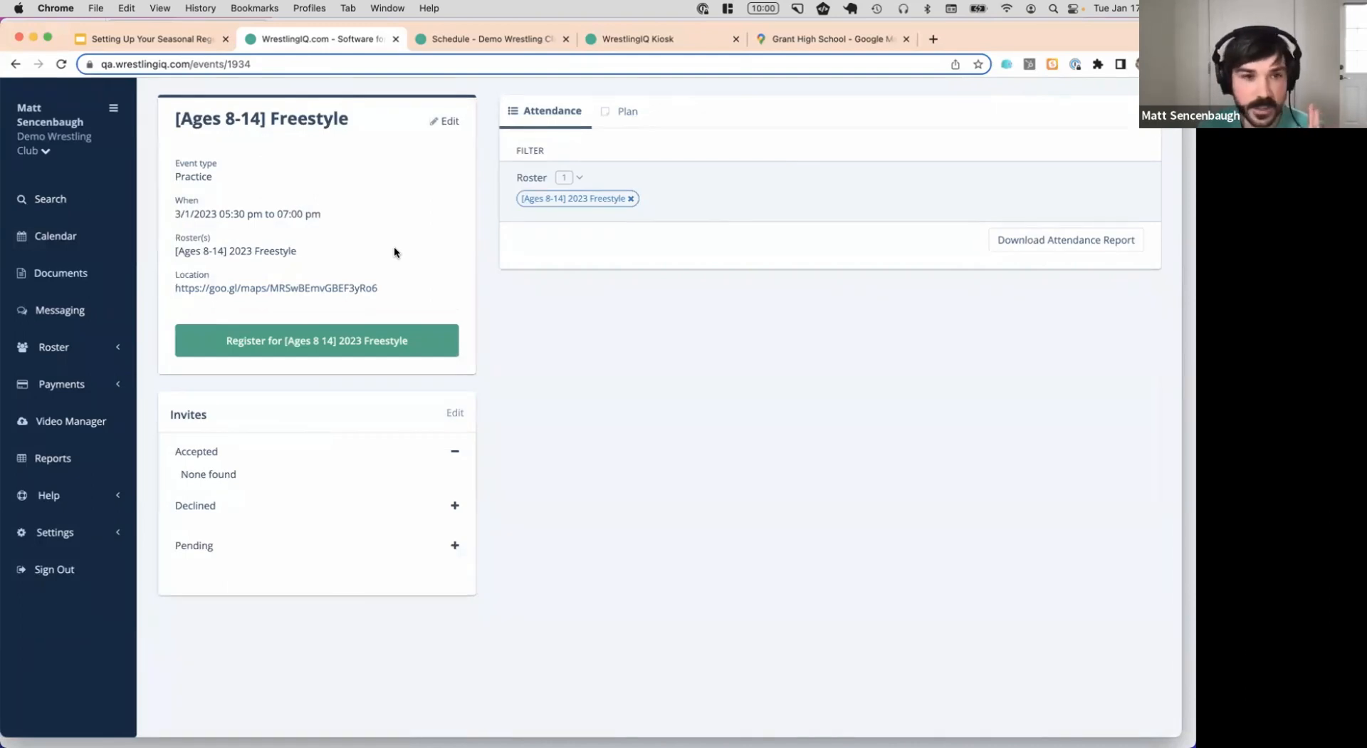
pyautogui.hotkey('ctrl', 'shift', 'Tab')
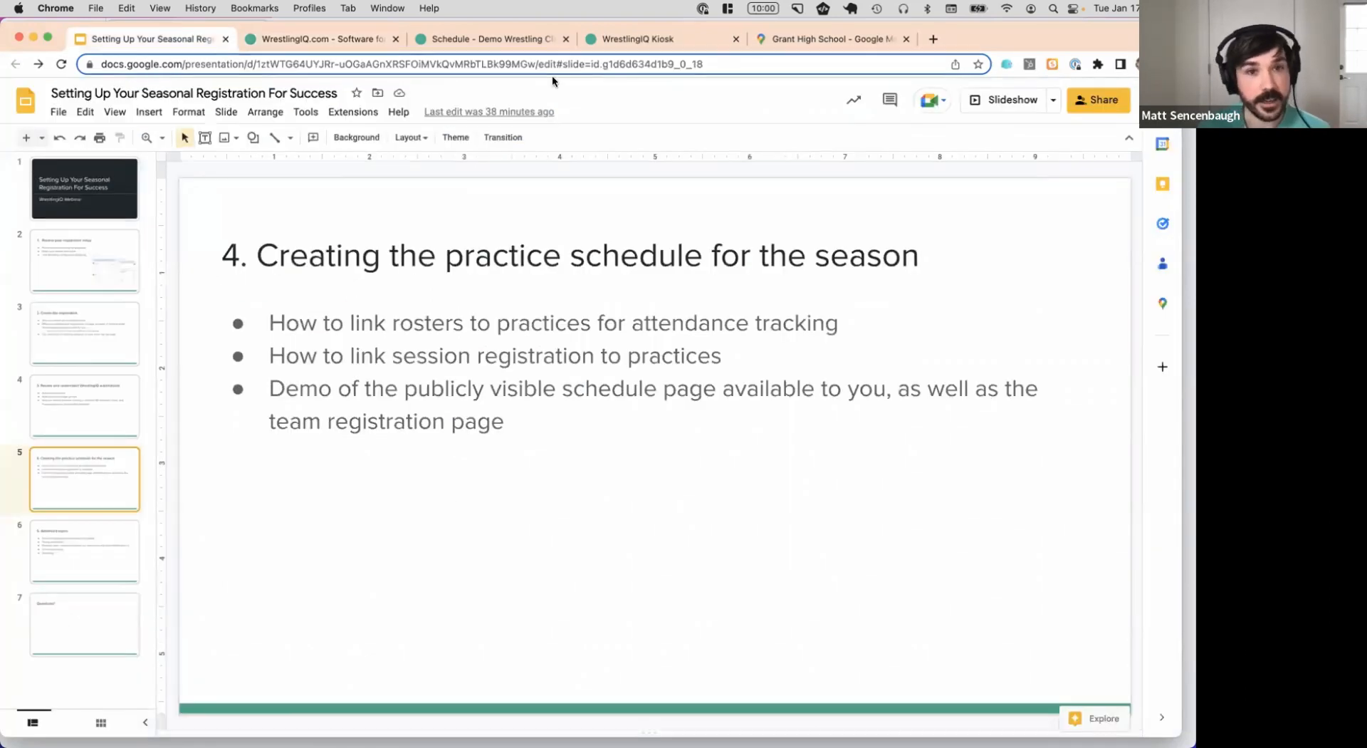
# From Settings > Team, open the team registration link in a new tab and view it
pyautogui.click(512, 38)
pyautogui.scroll(3, 388, 207)
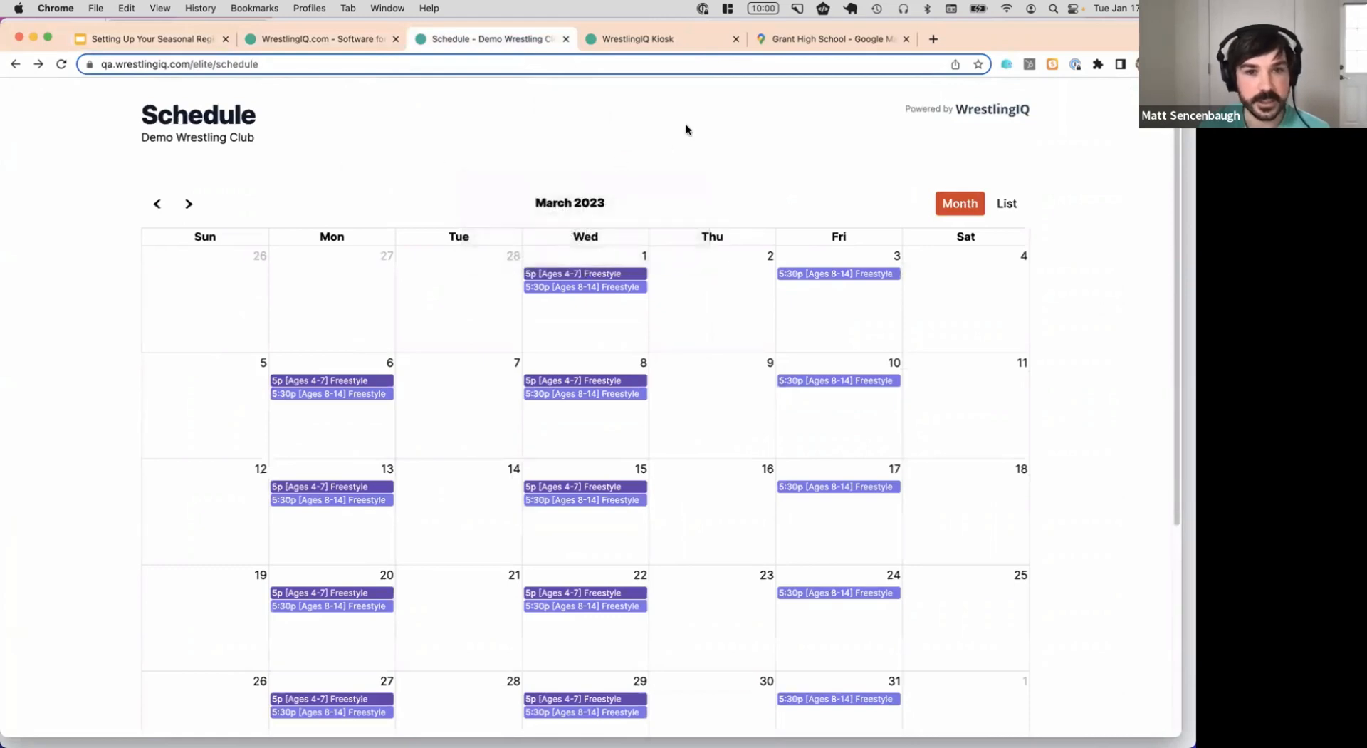
pyautogui.click(322, 41)
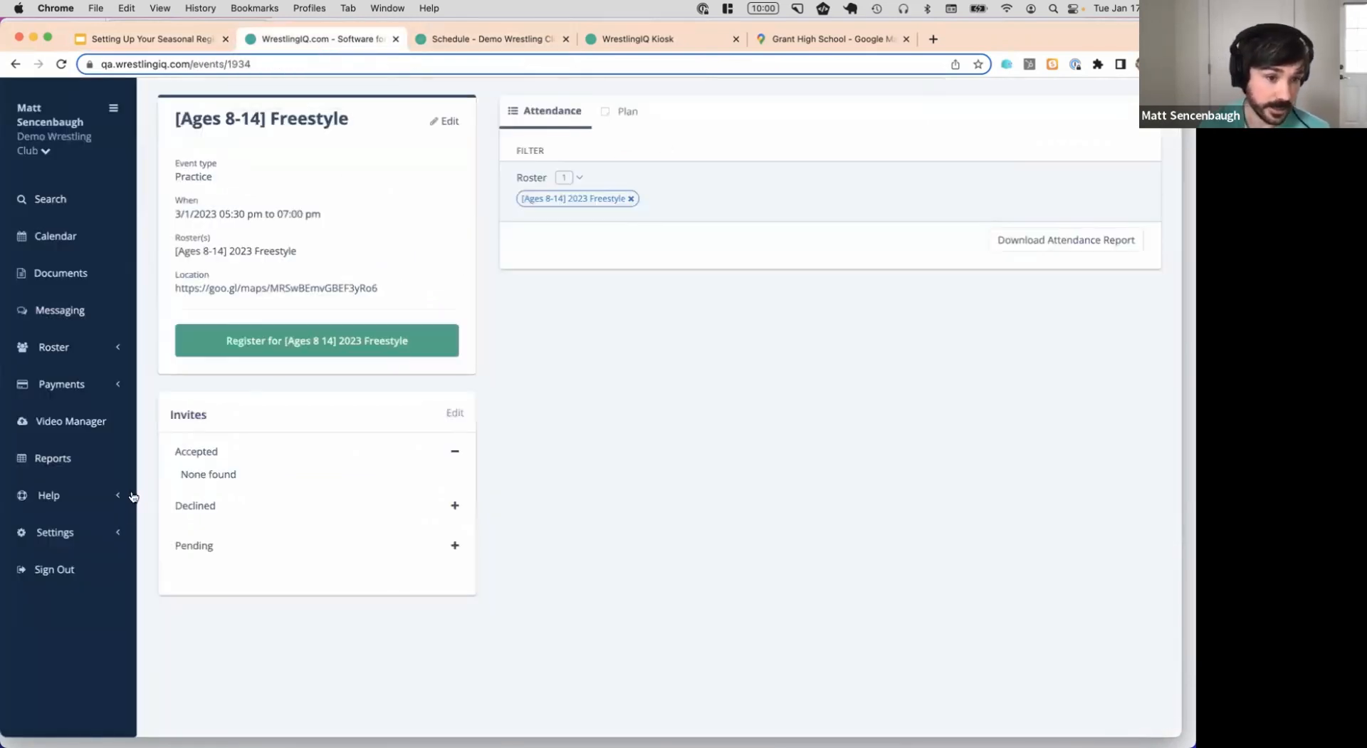
pyautogui.click(55, 532)
pyautogui.click(50, 617)
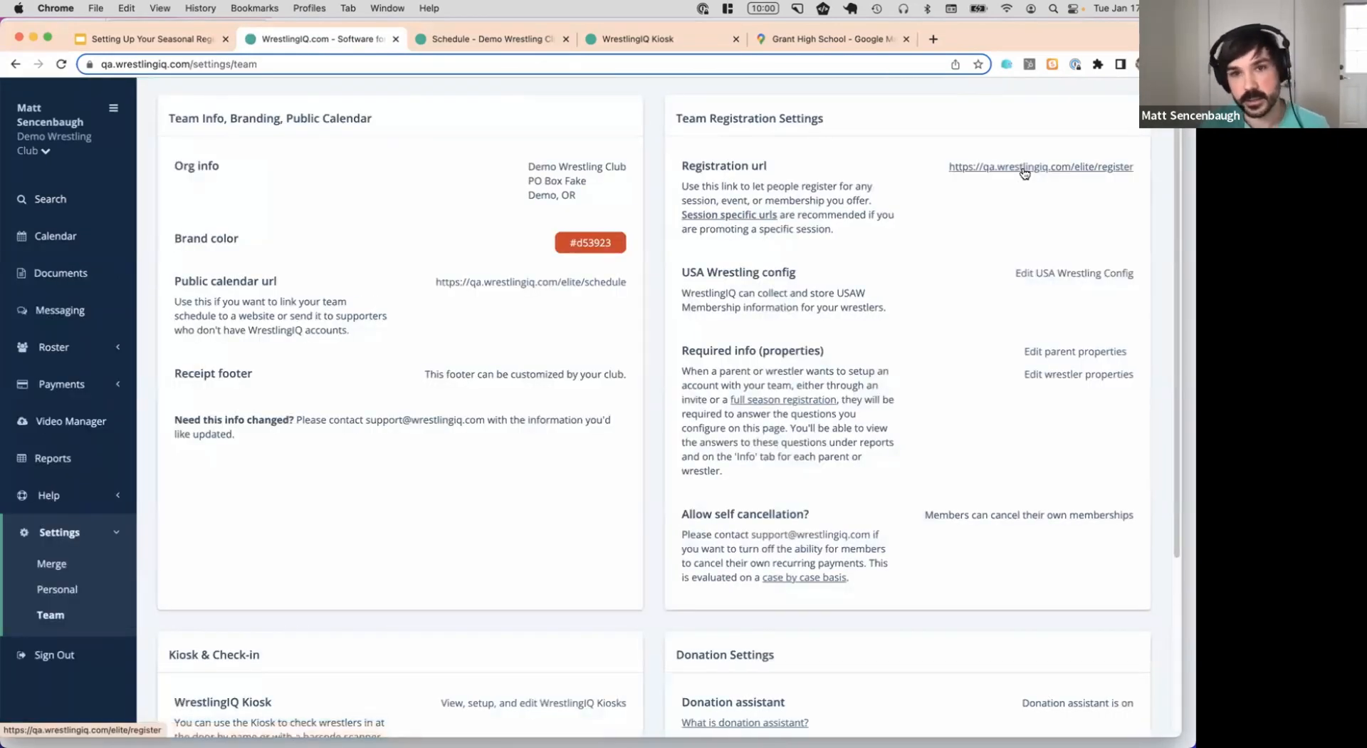
pyautogui.click(1023, 168)
pyautogui.click(498, 41)
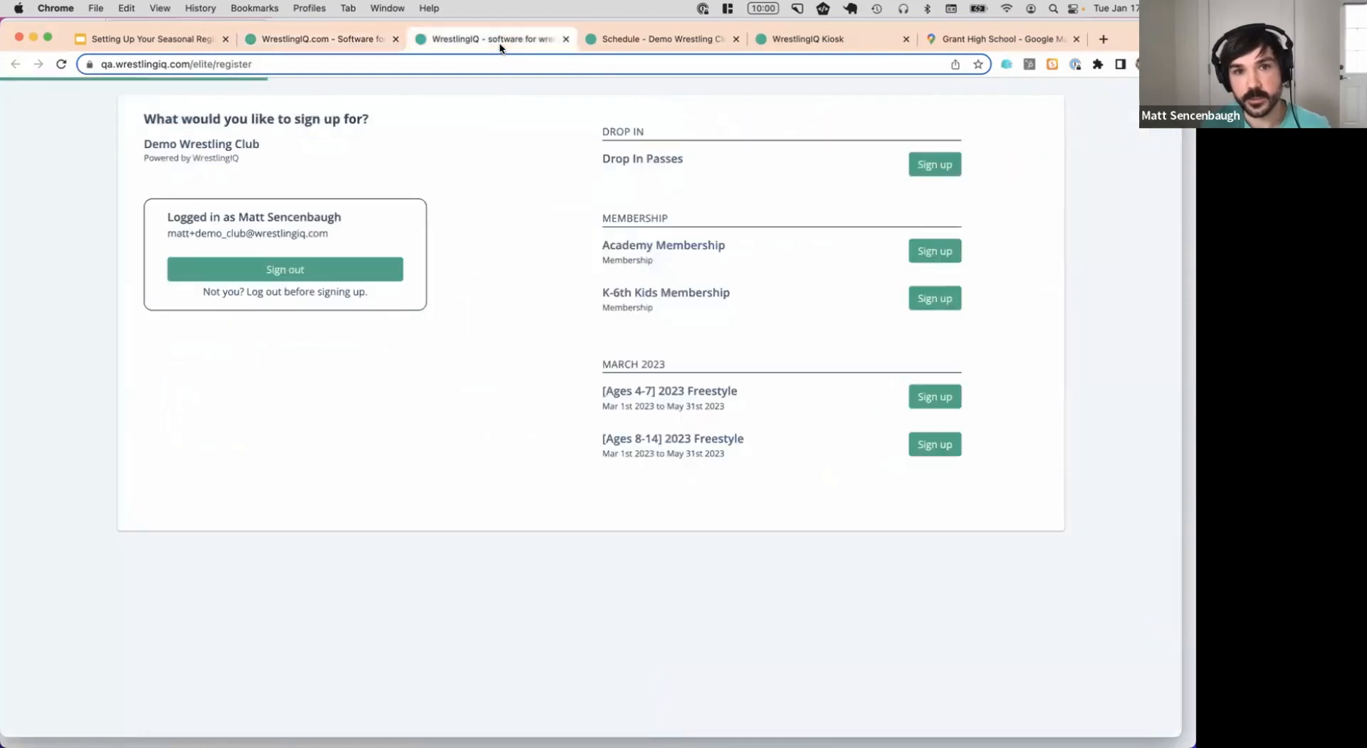
pyautogui.click(344, 42)
# Open the public calendar link, browse to March 2023, then return to the presentation
pyautogui.click(606, 285)
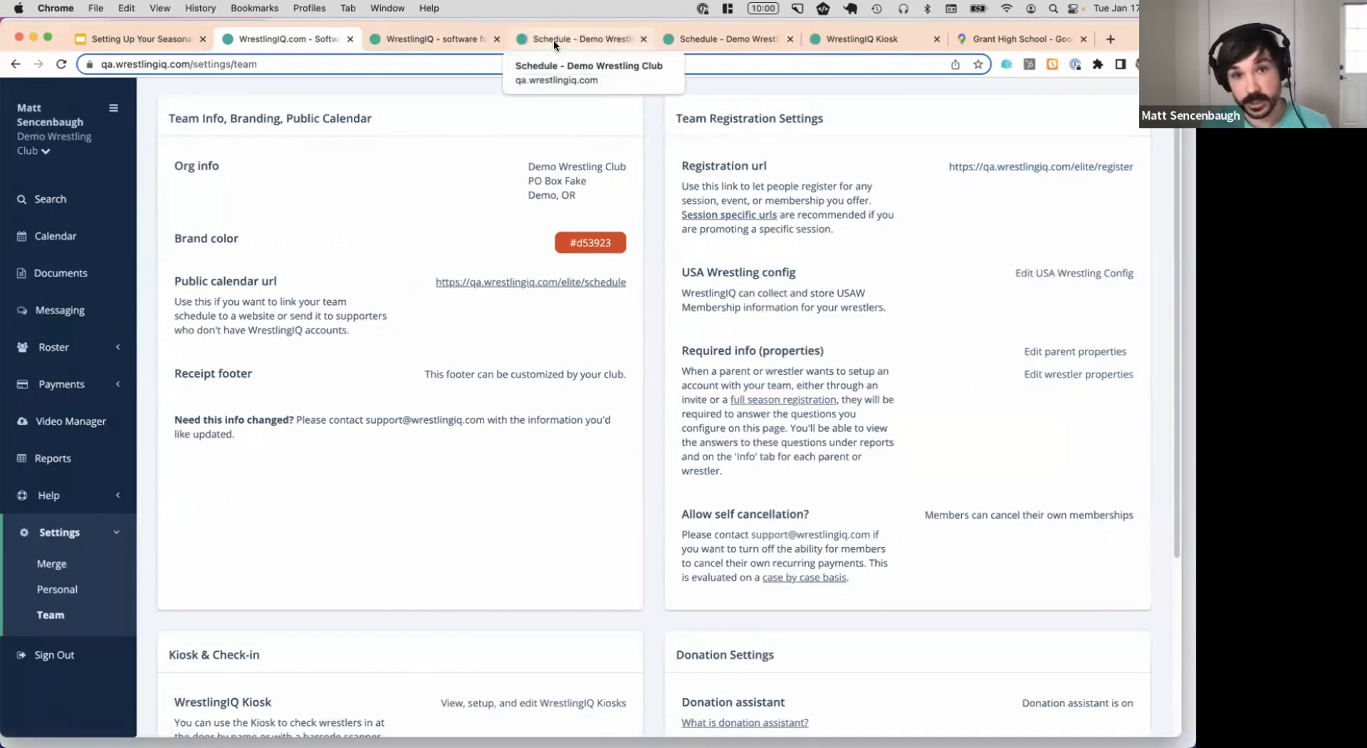
pyautogui.click(553, 40)
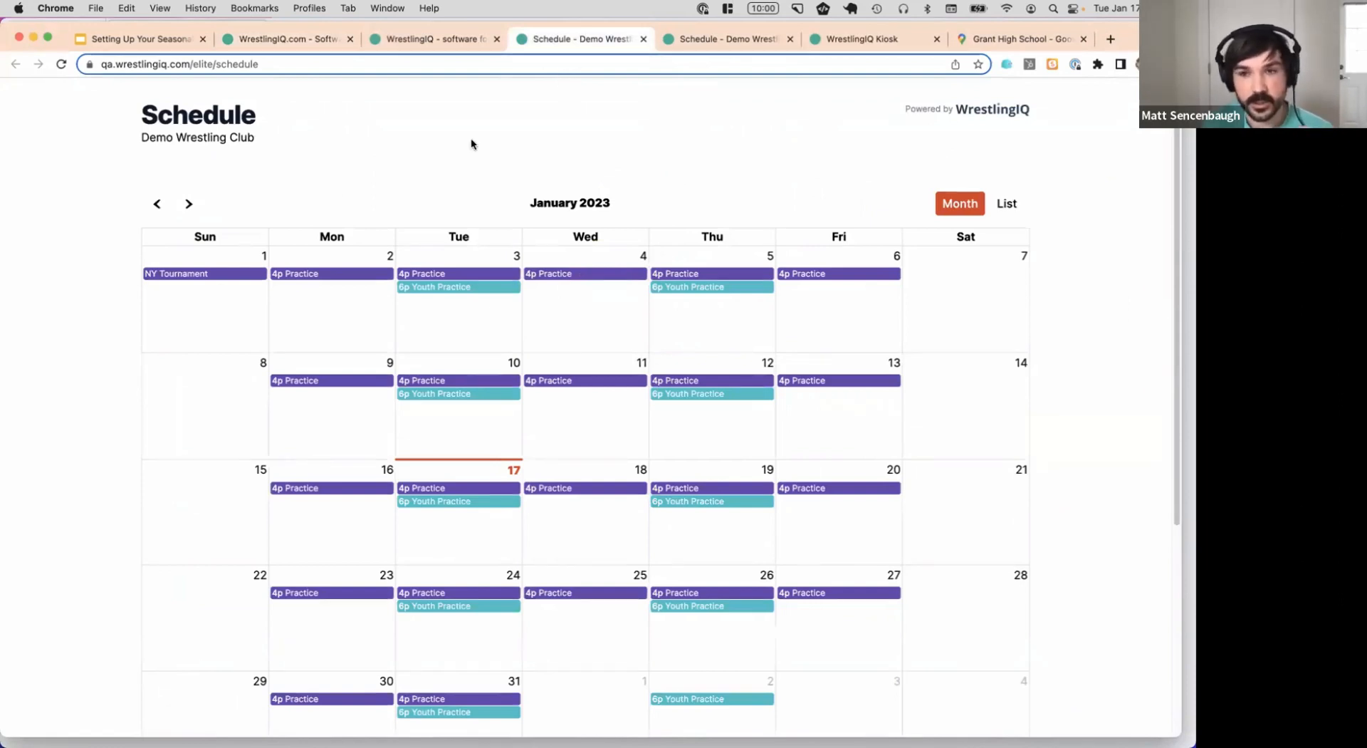
pyautogui.scroll(-2, 636, 160)
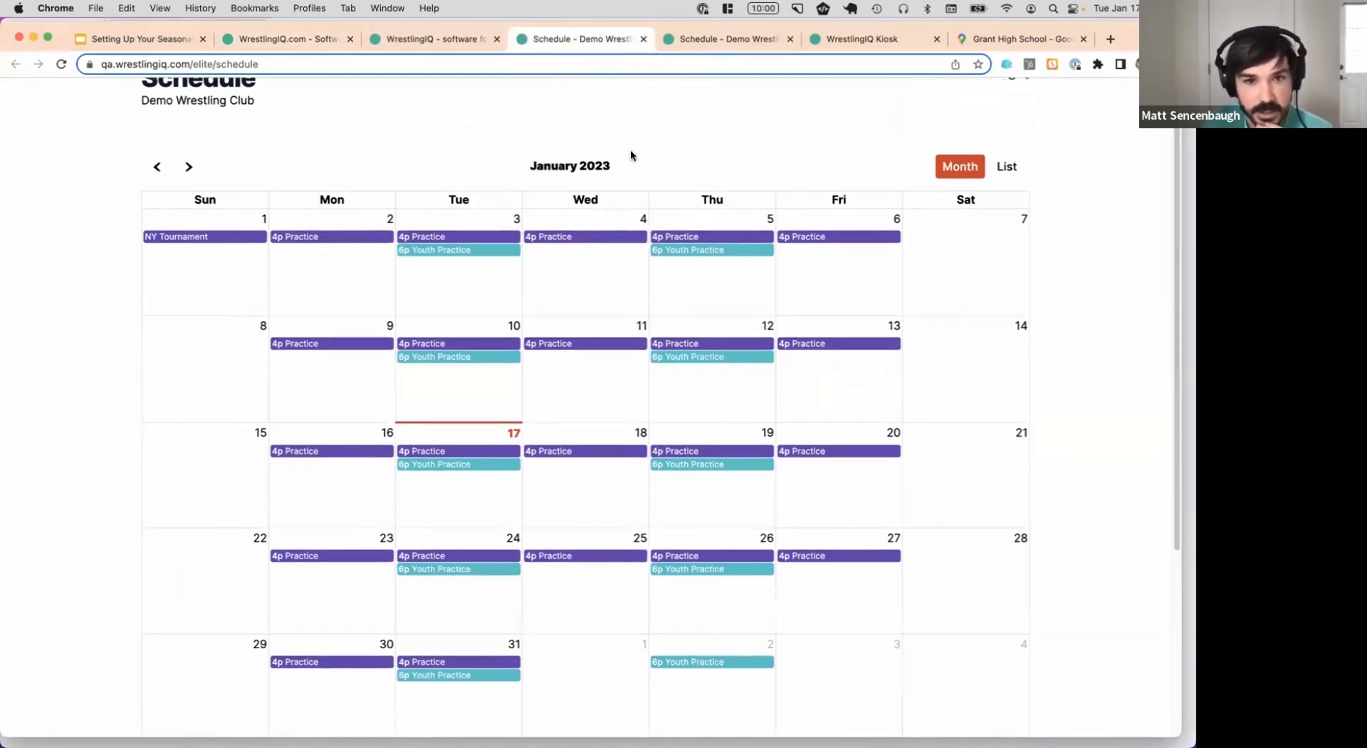
pyautogui.click(189, 131)
pyautogui.click(188, 131)
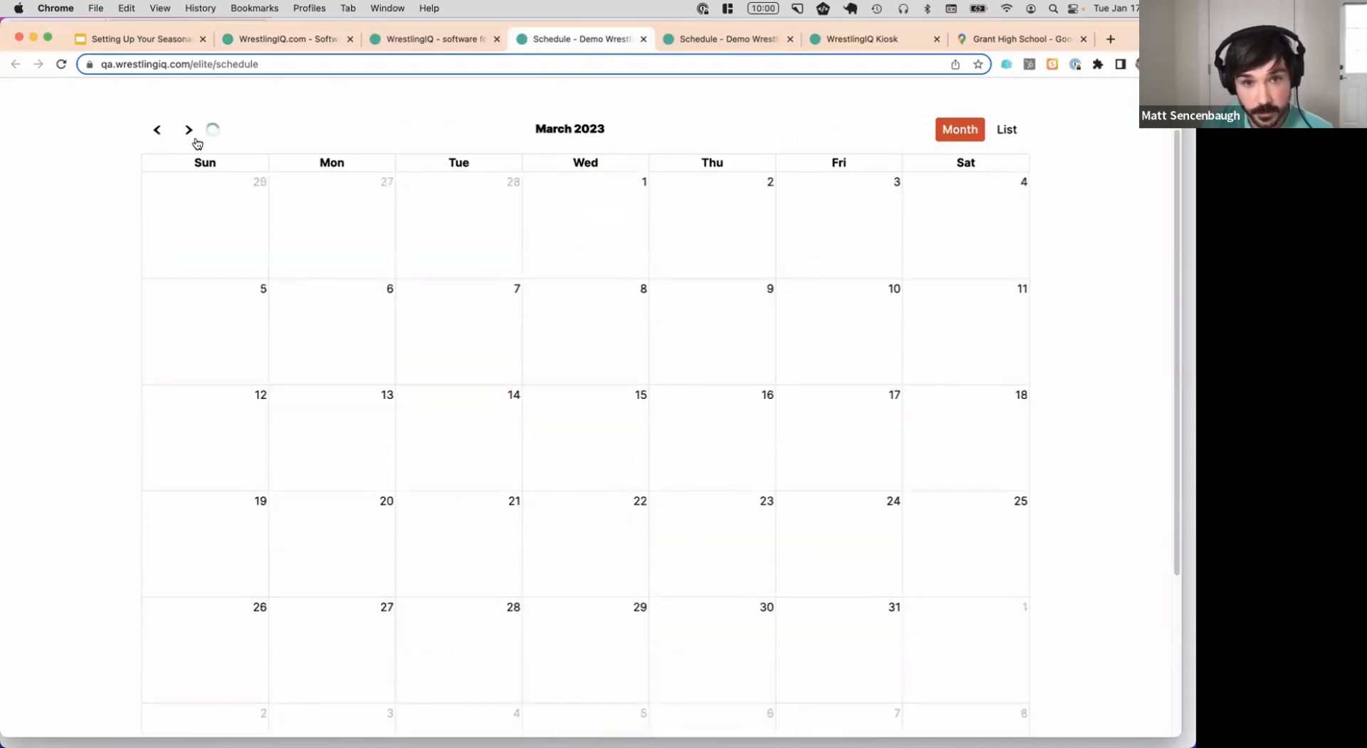
pyautogui.scroll(-5, 660, 327)
pyautogui.scroll(7, 660, 327)
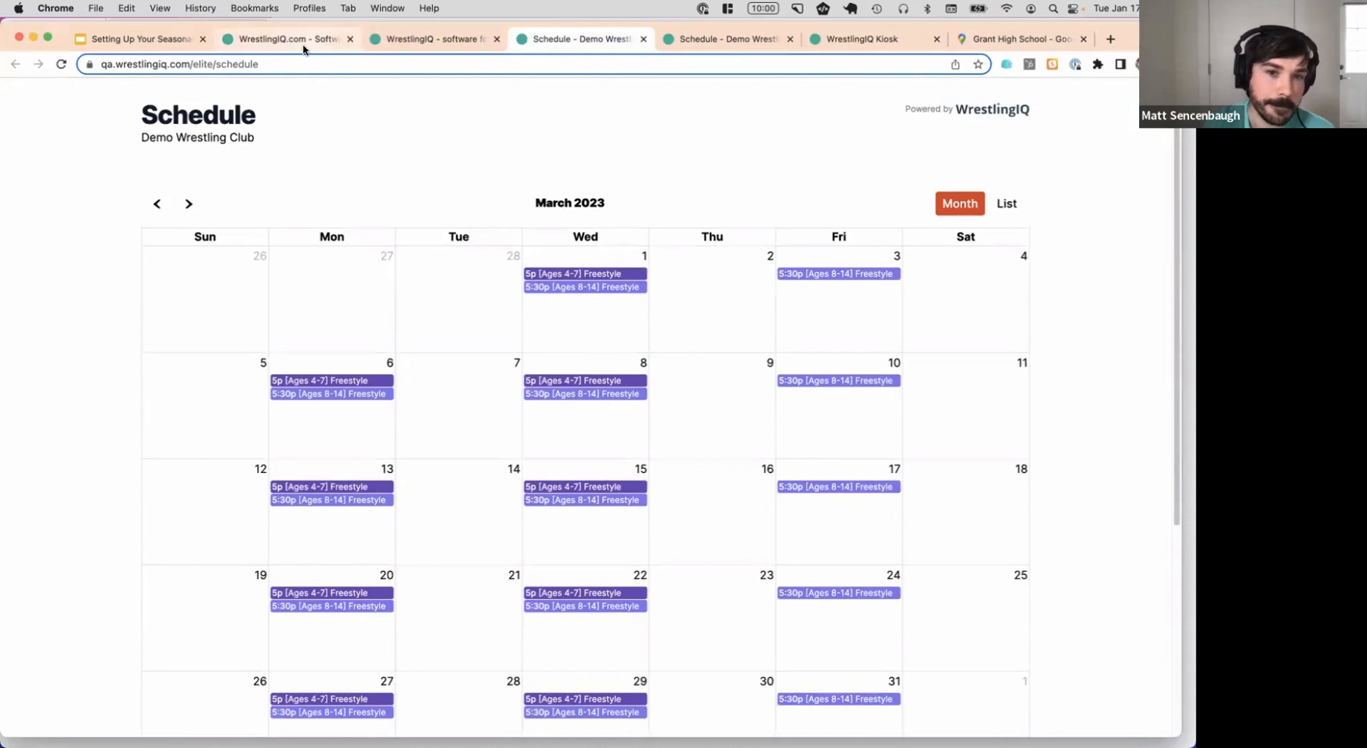
pyautogui.click(155, 45)
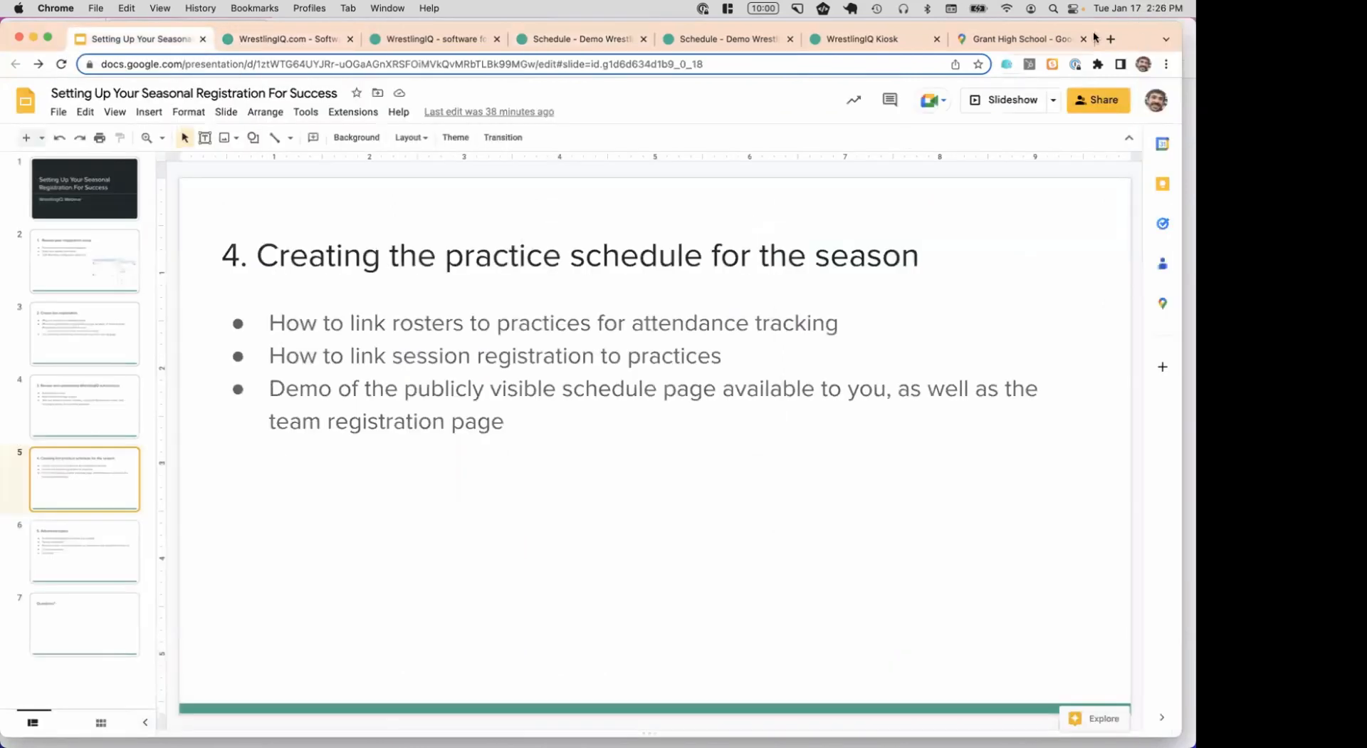
# Go to the '5. Advanced topics' slide, then reload the sign-up page in Firefox
pyautogui.click(82, 552)
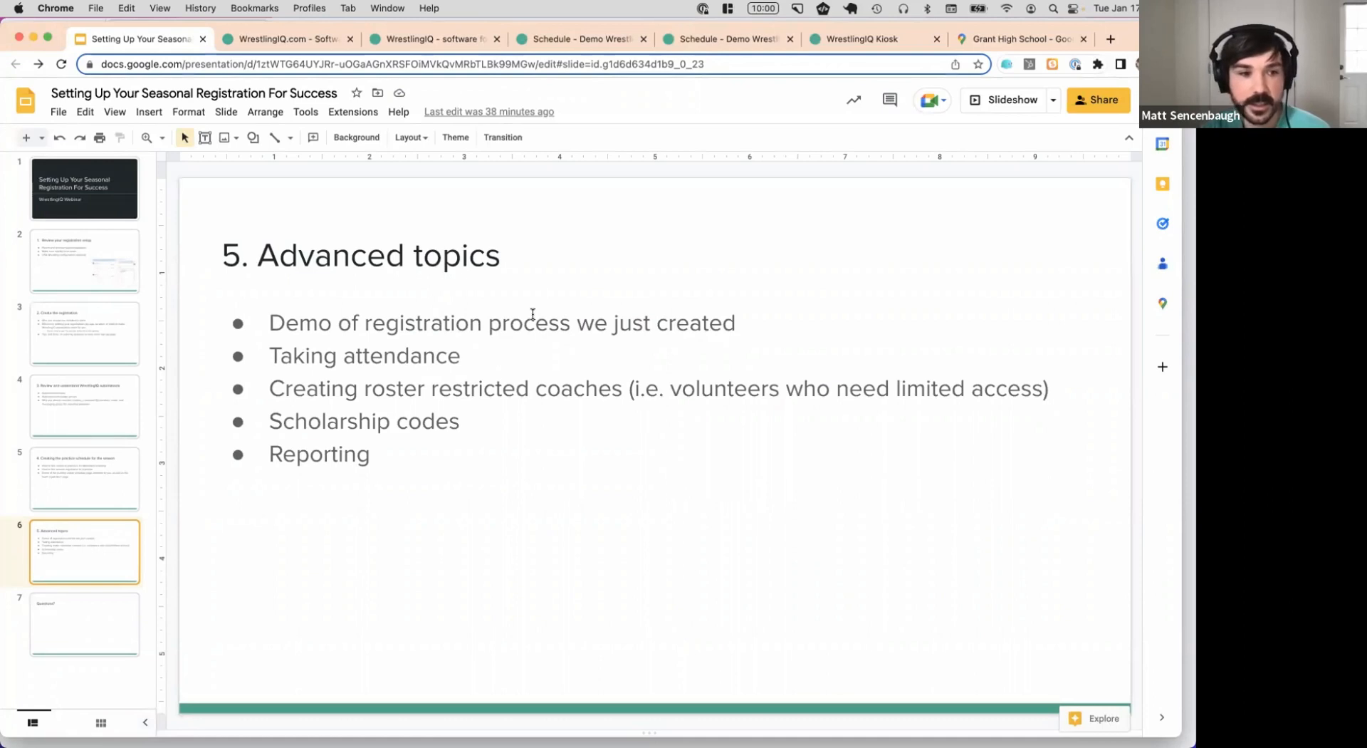
pyautogui.press('super+Tab')
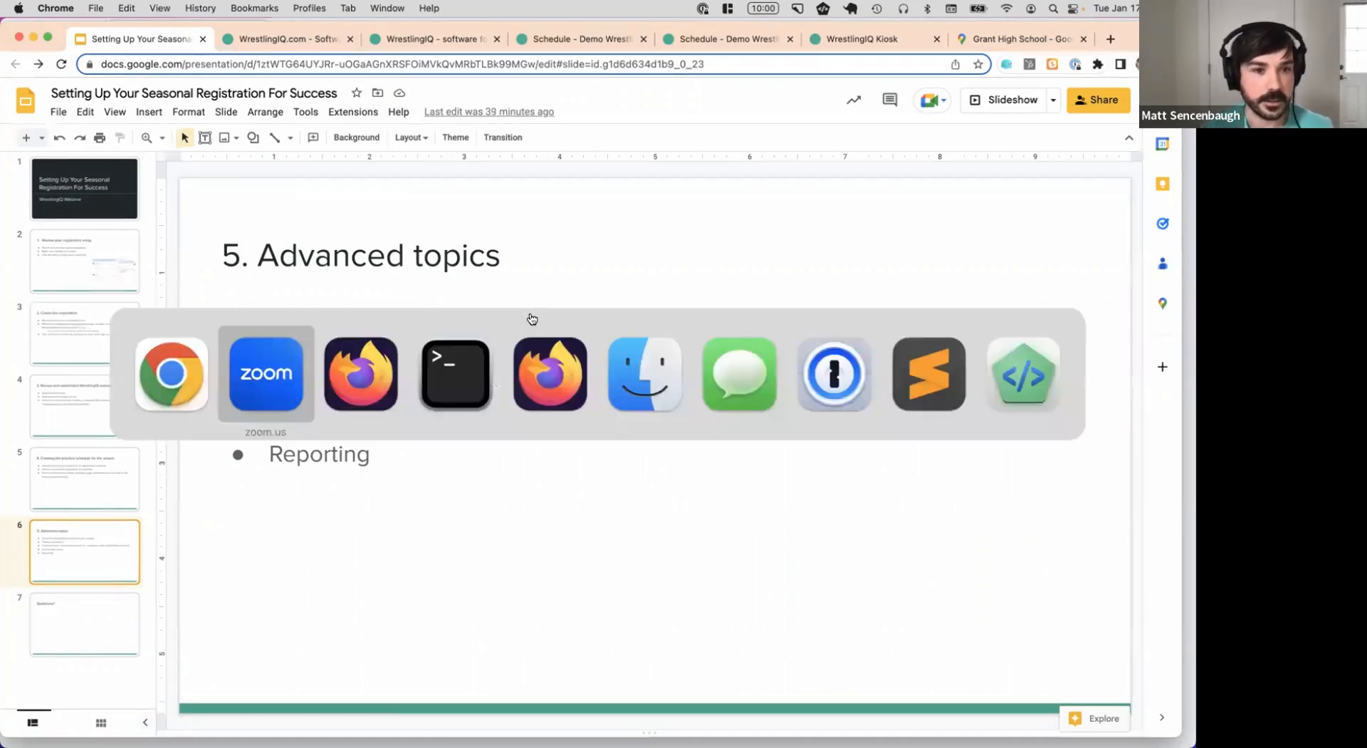
pyautogui.press('super+Tab')
pyautogui.press('super+r')
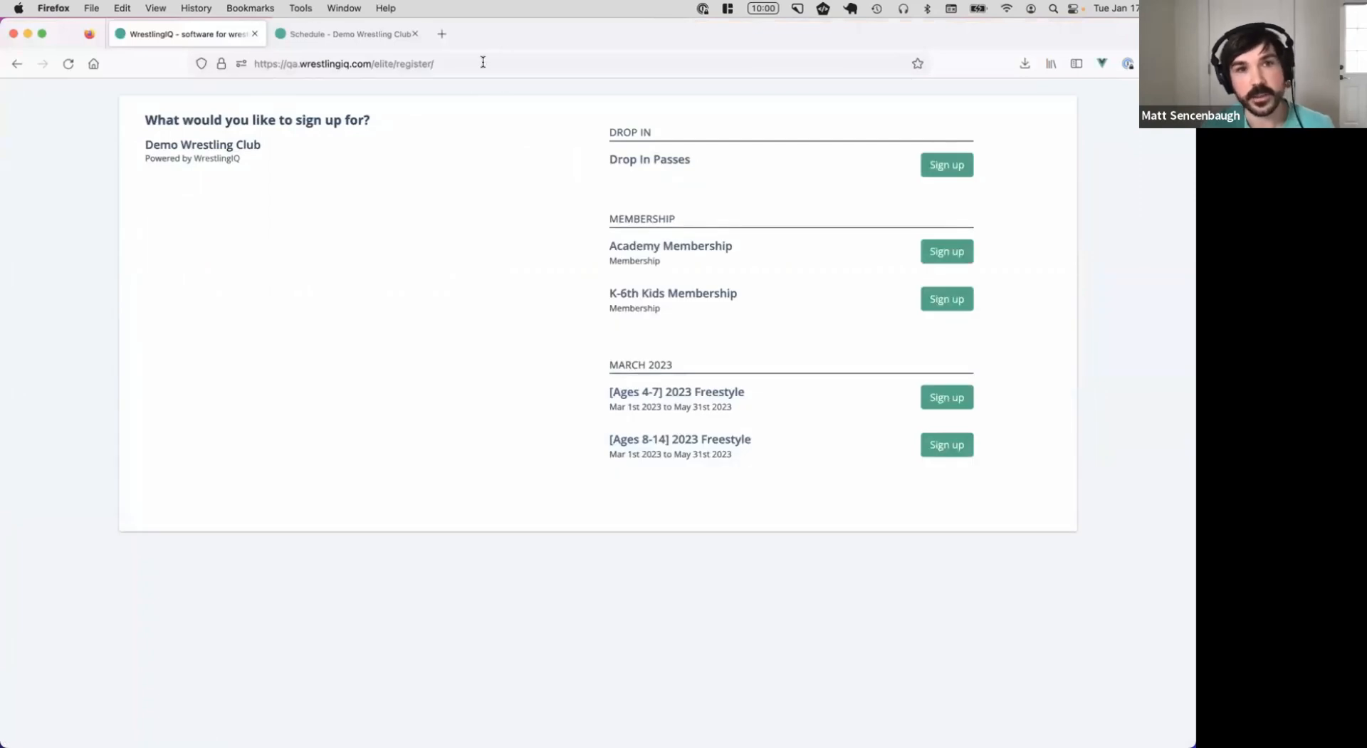
# Start registration for the [Ages 4-7] 2023 Freestyle session
pyautogui.click(482, 62)
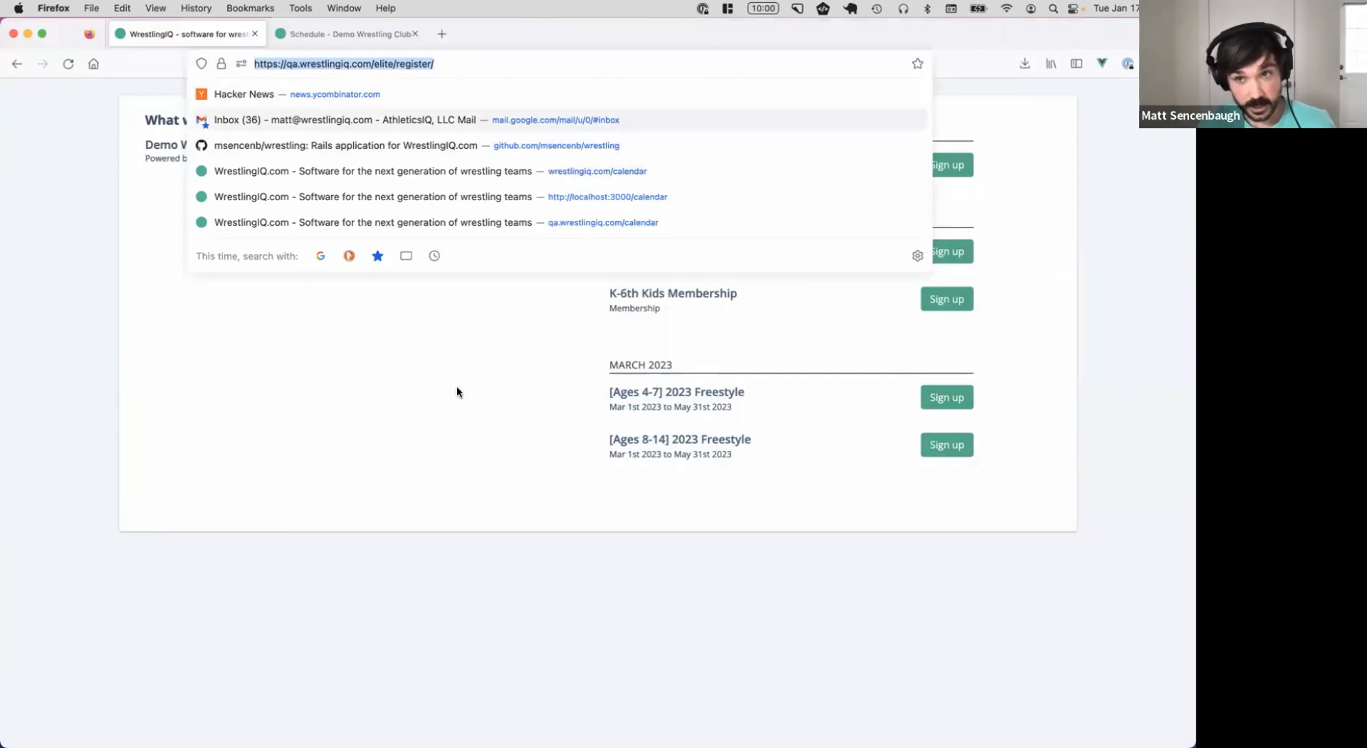
pyautogui.click(451, 430)
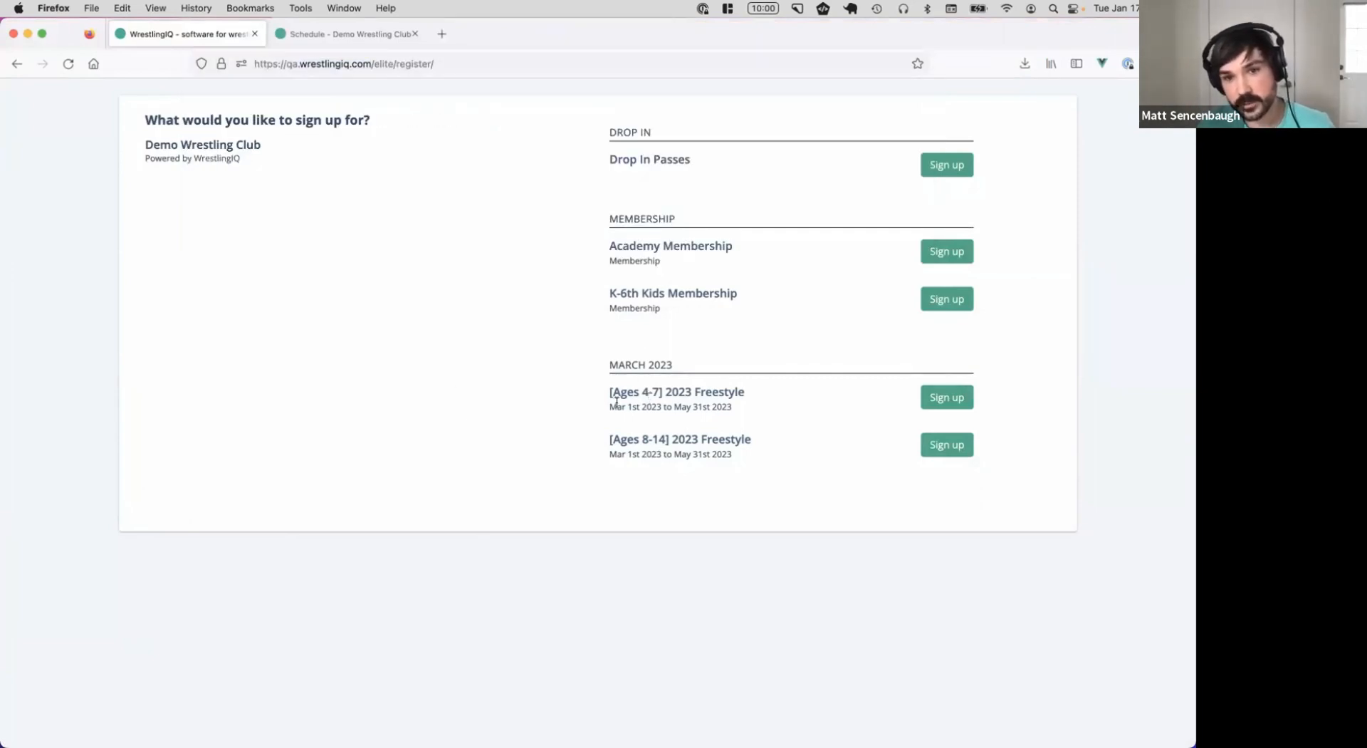
pyautogui.click(939, 397)
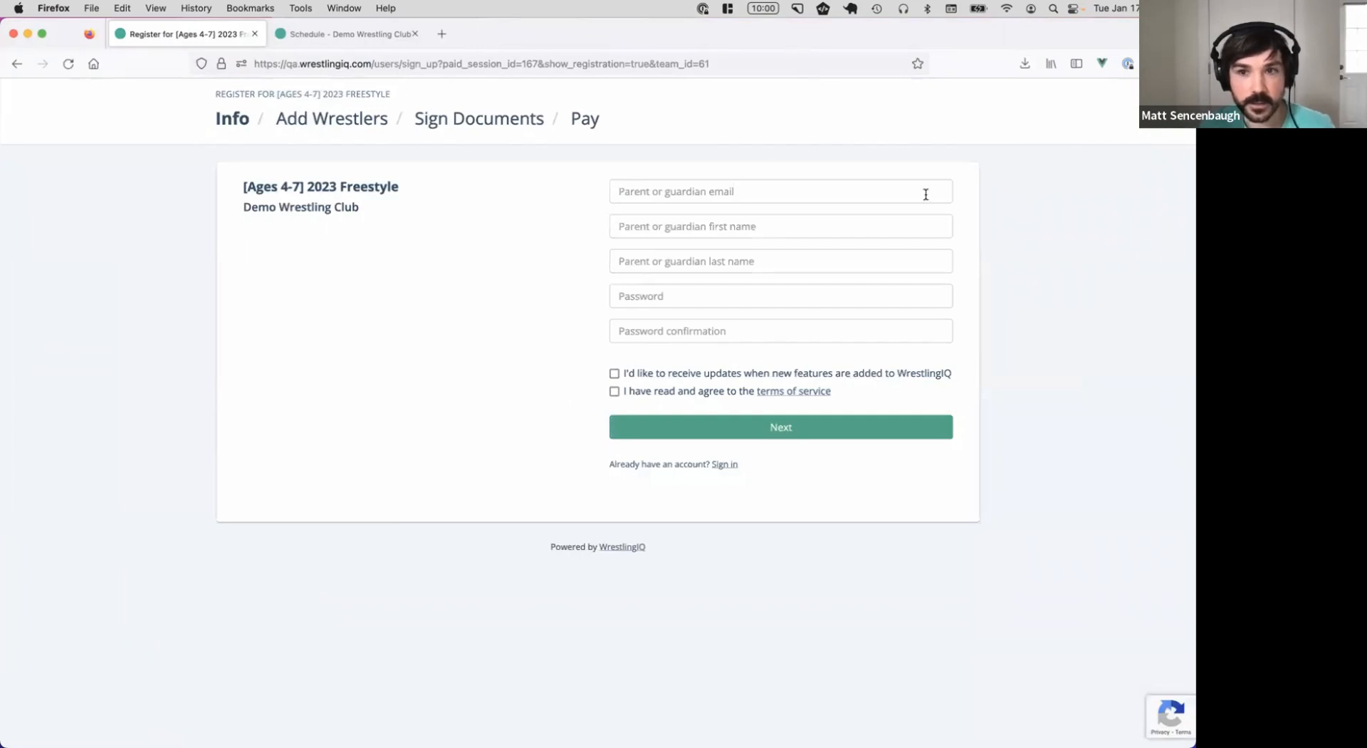
# Enter the guardian's email address and first and last name for the parent account
pyautogui.click(676, 193)
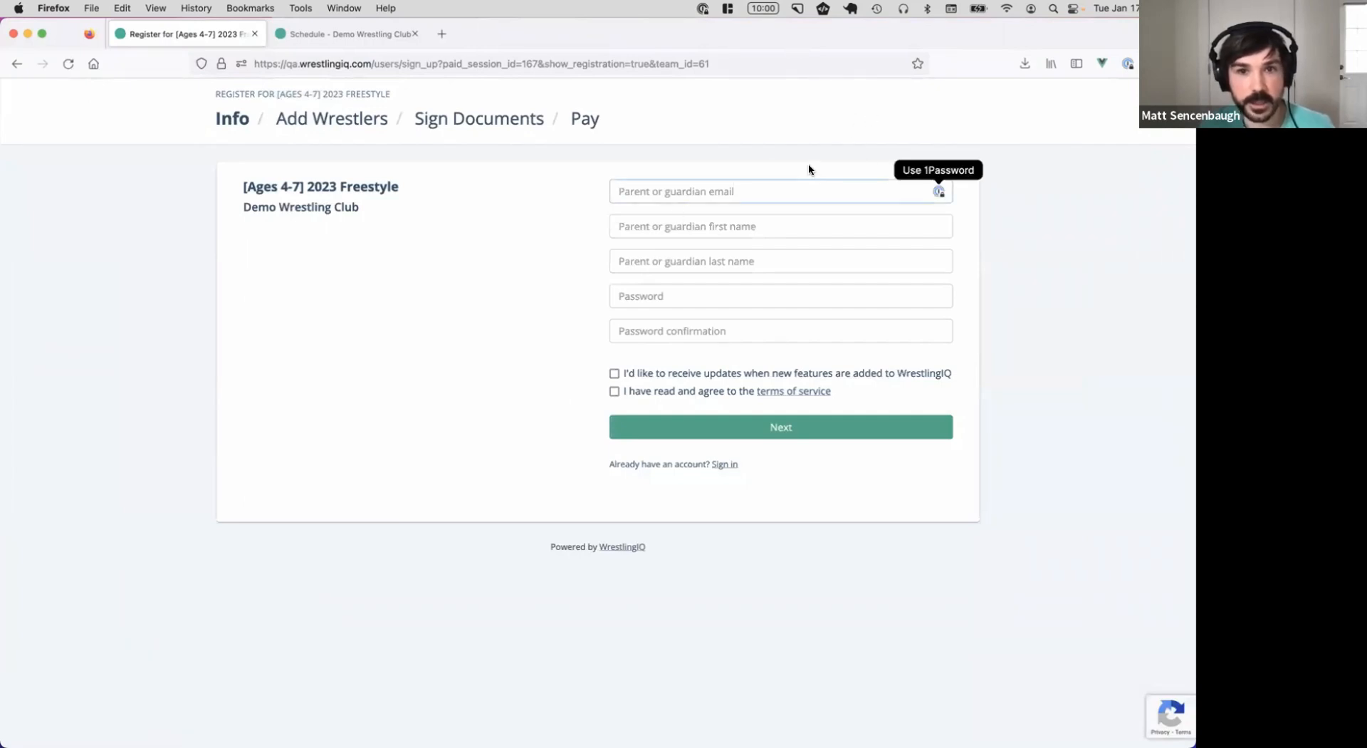
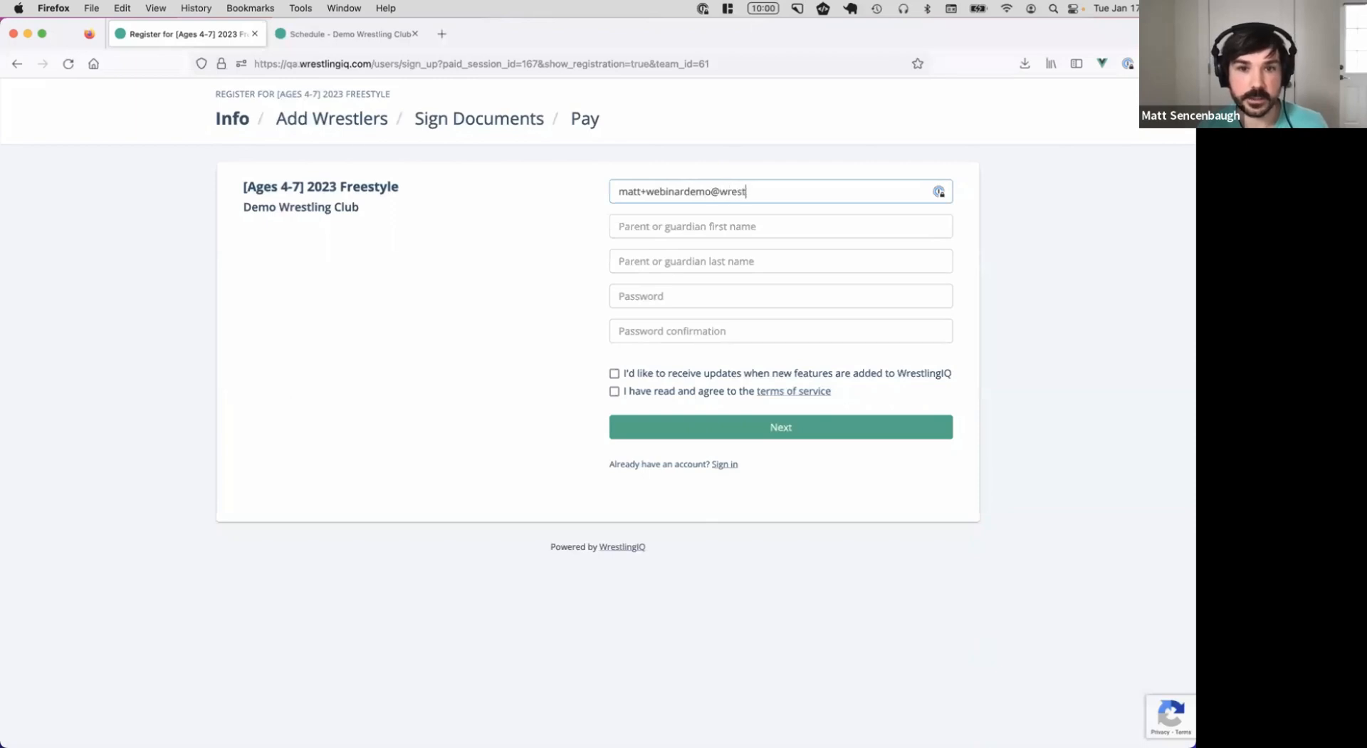
pyautogui.press('Tab')
pyautogui.write('Matt')
pyautogui.press('Tab')
pyautogui.write('Webinar')
# Set and confirm the account password, accept the terms of service, and submit
pyautogui.press('Tab')
pyautogui.write('password')
pyautogui.press('Tab')
pyautogui.write('password')
pyautogui.click(681, 391)
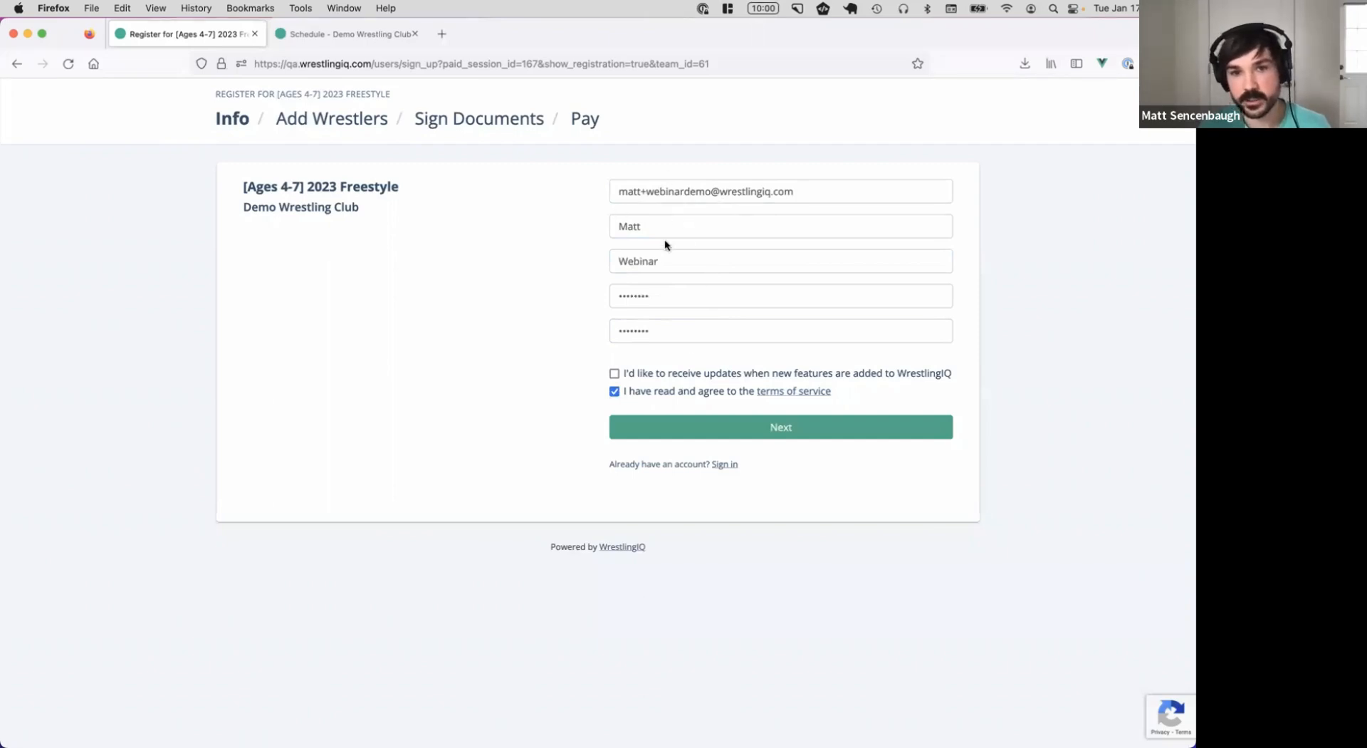
pyautogui.click(753, 434)
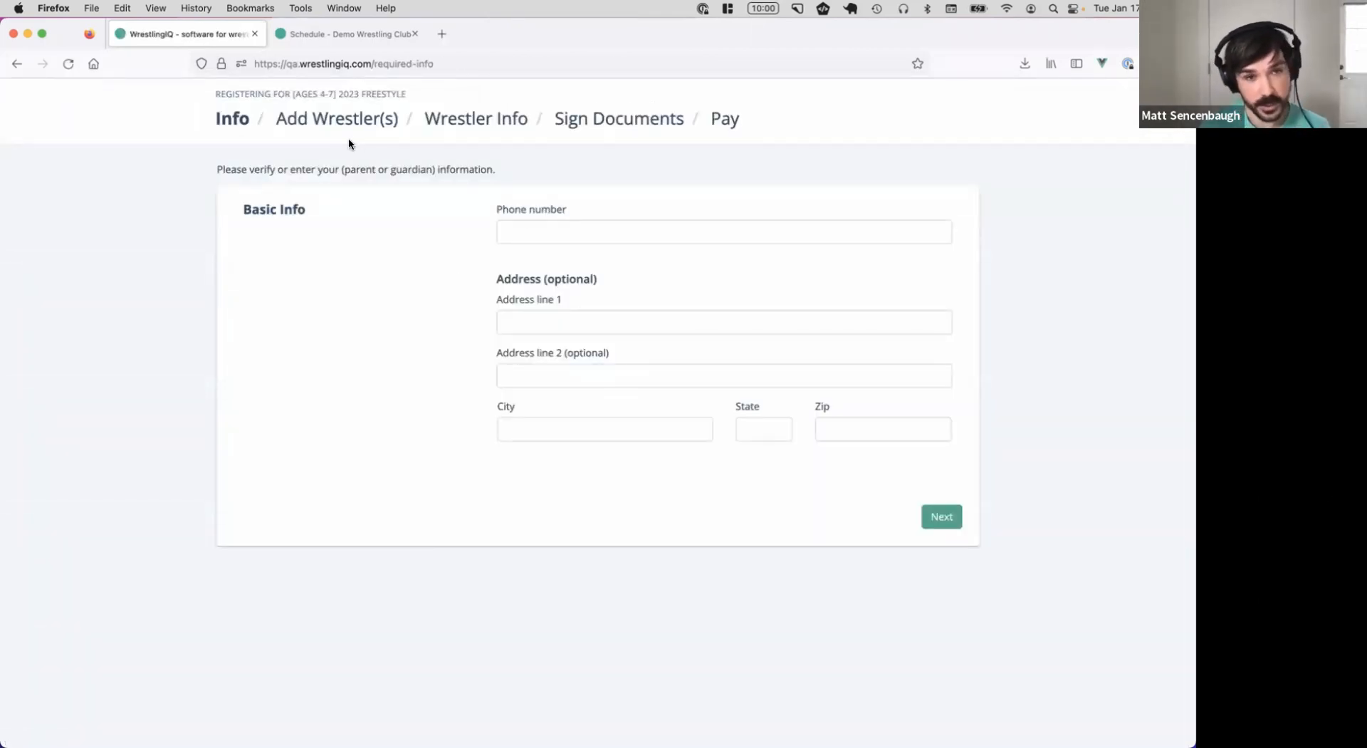
# Add the guardian's phone number and save the guardian info
pyautogui.click(550, 233)
pyautogui.write('555) 555 - 5555')
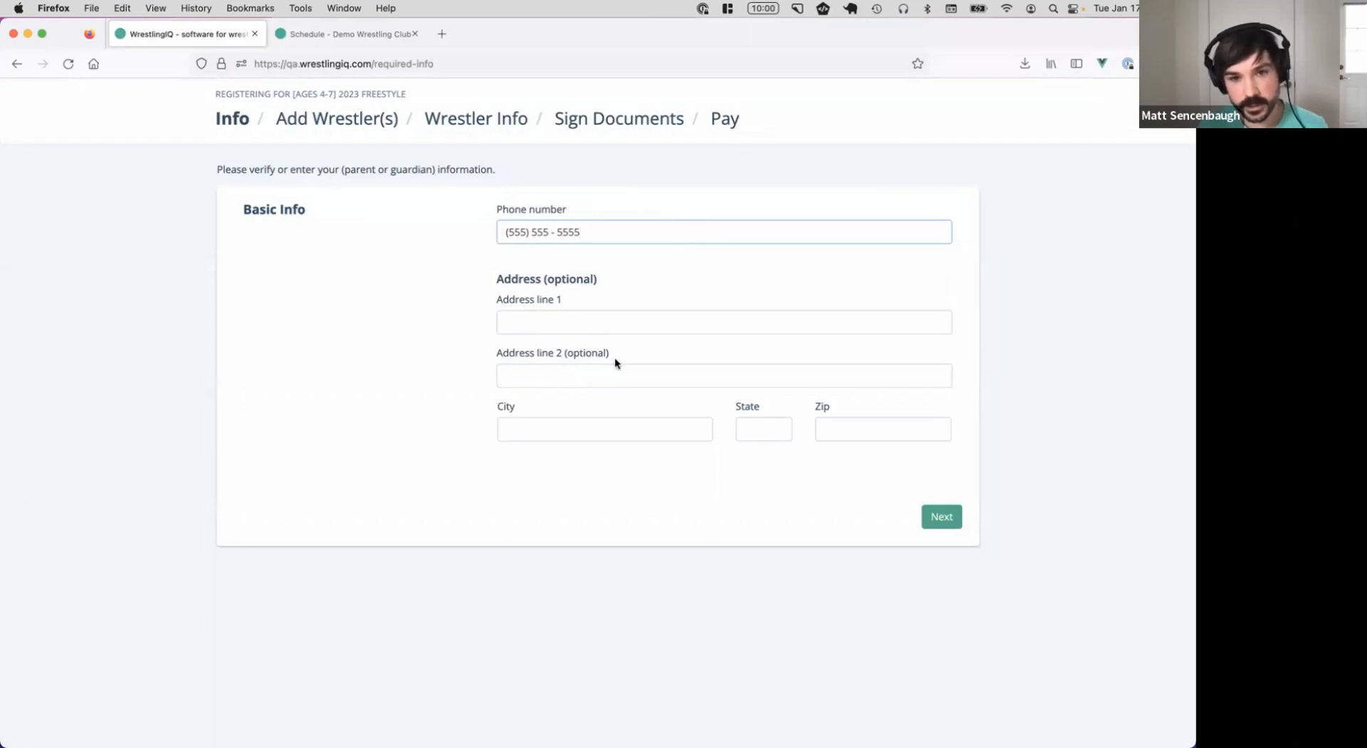
pyautogui.click(929, 515)
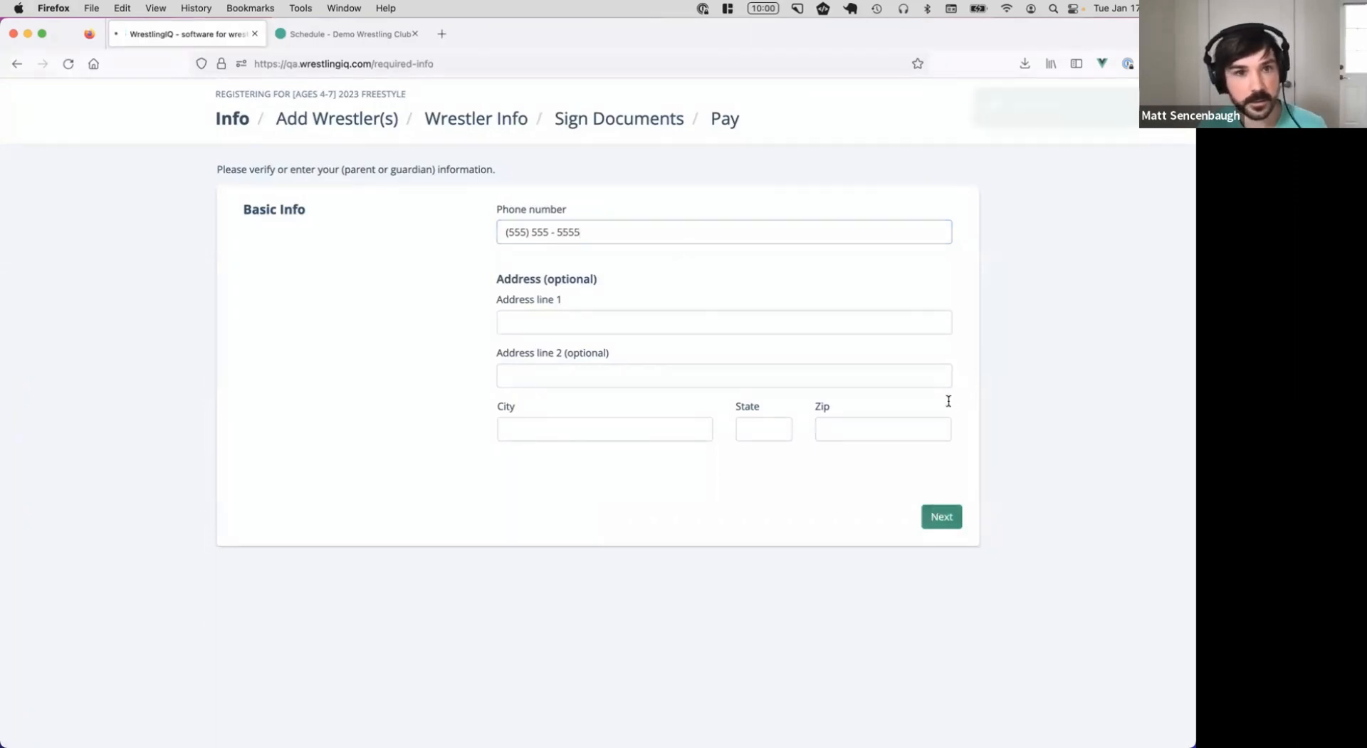
pyautogui.click(555, 318)
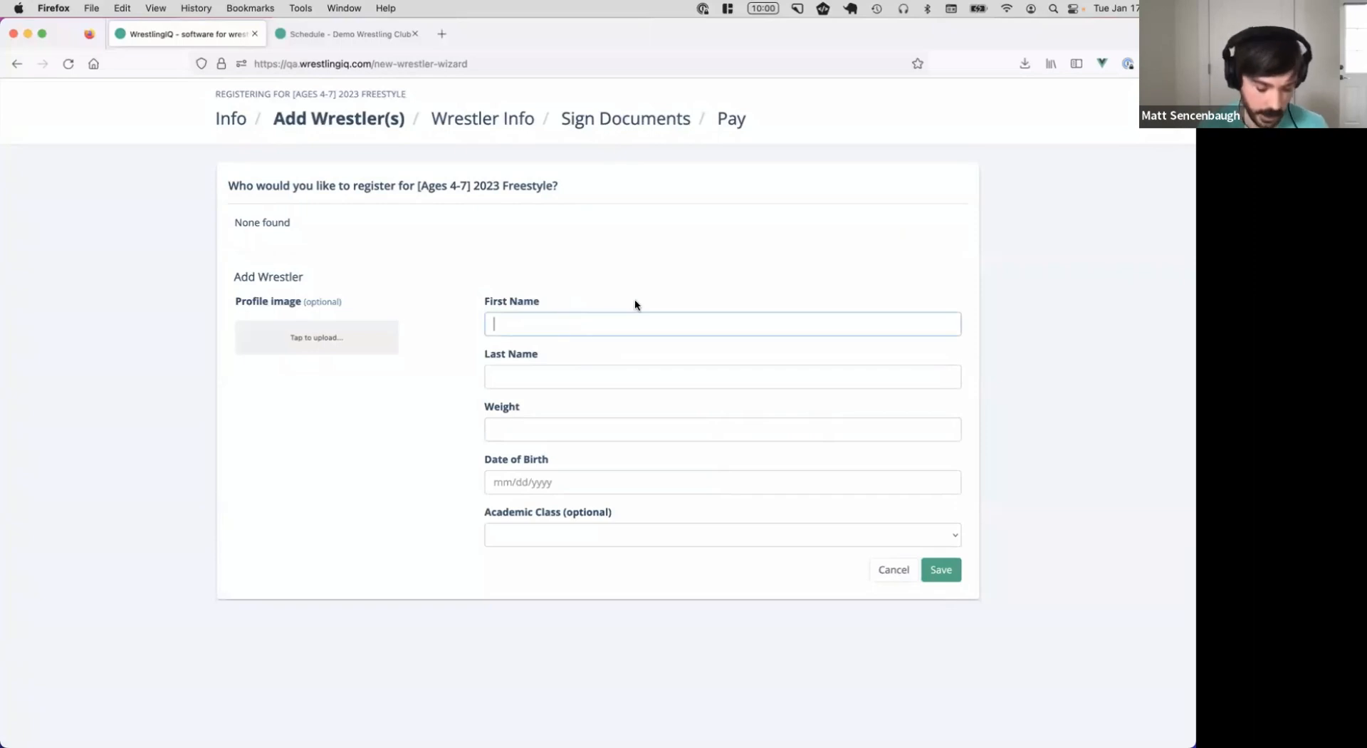
# Enter the wrestler's first and last name, weight 130 and date of birth 10/14/2017
pyautogui.write('Riley')
pyautogui.press('Tab')
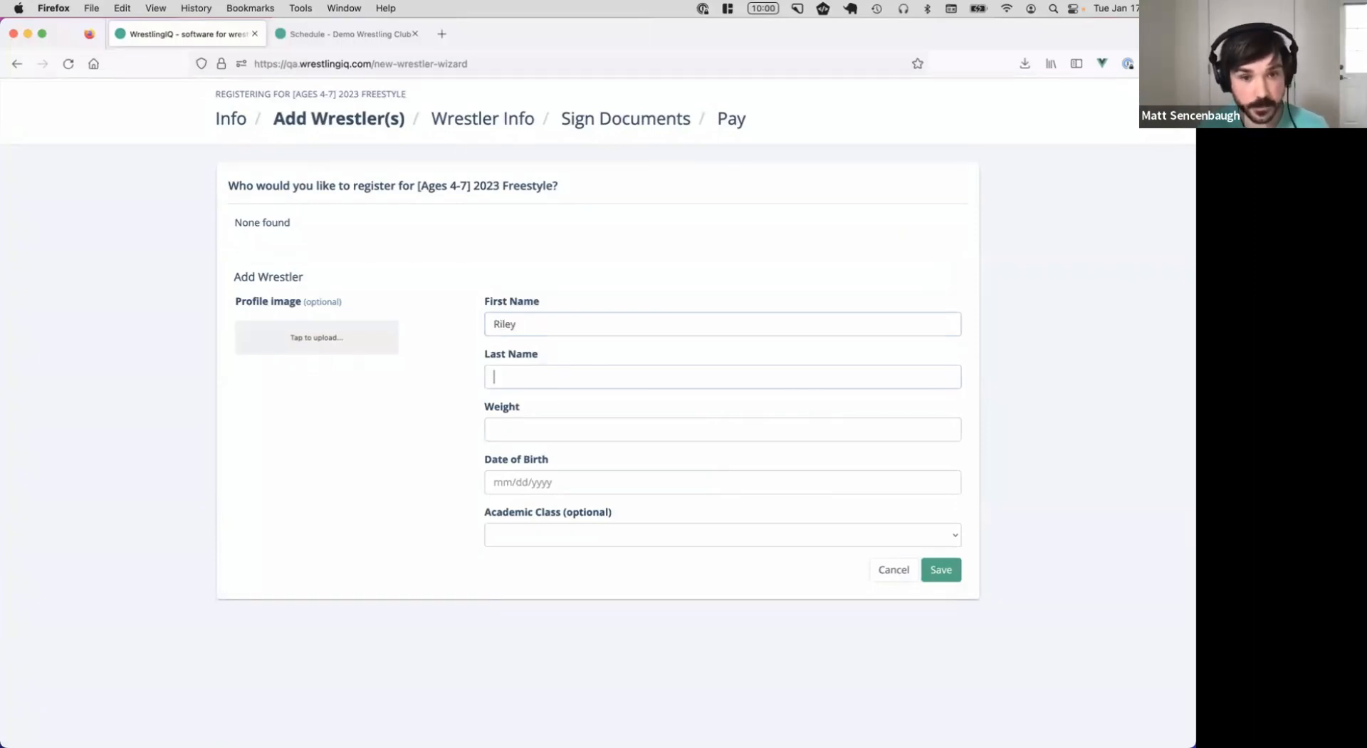
pyautogui.write('Webinar')
pyautogui.press('Tab')
pyautogui.write('130')
pyautogui.press('Tab')
pyautogui.write('10/1')
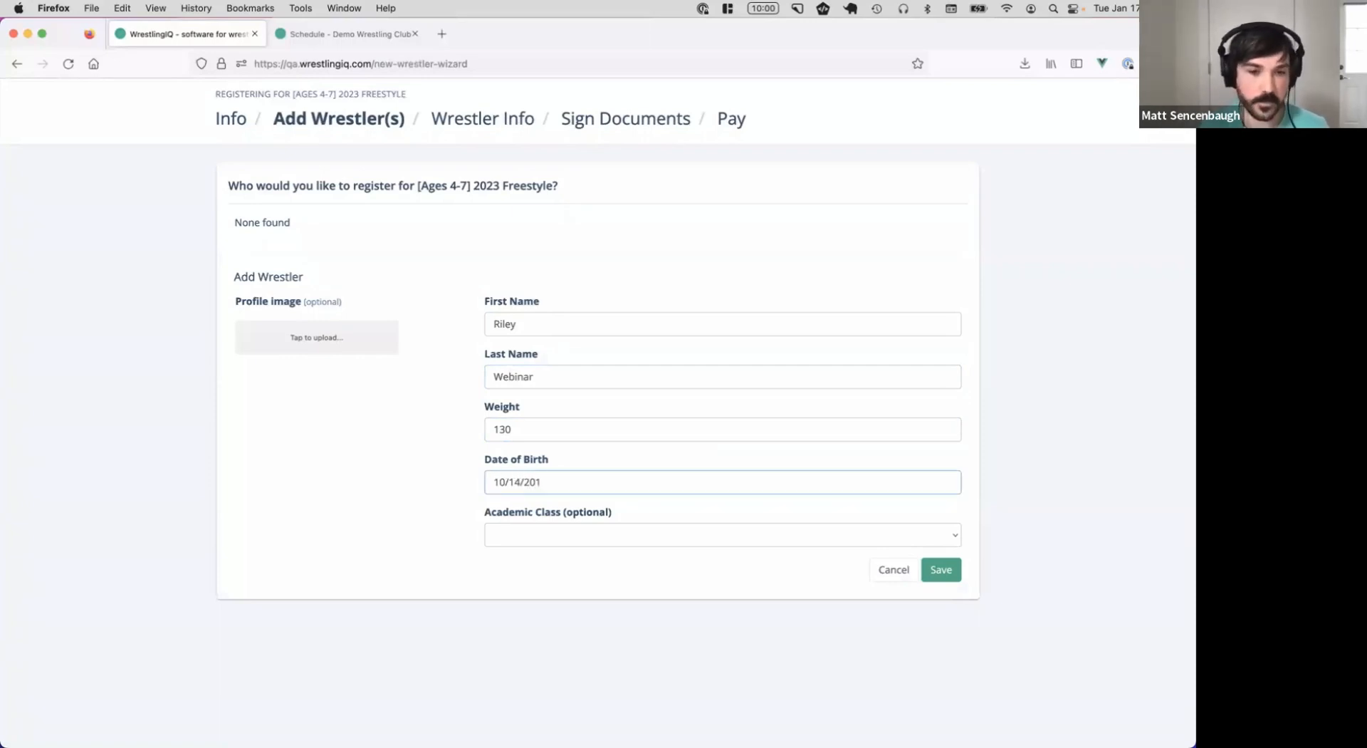
pyautogui.click(449, 275)
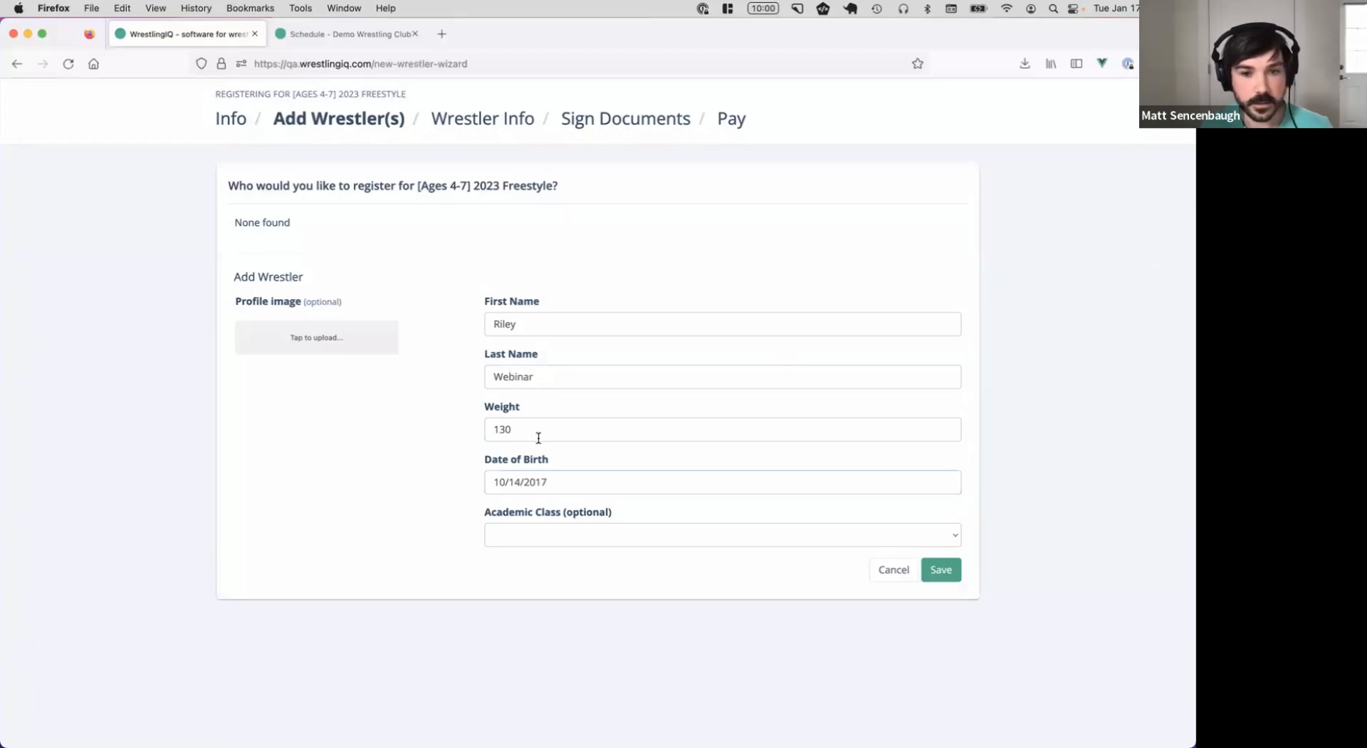
# Upload example_avatar.png as the profile image, save the wrestler, and continue
pyautogui.click(303, 305)
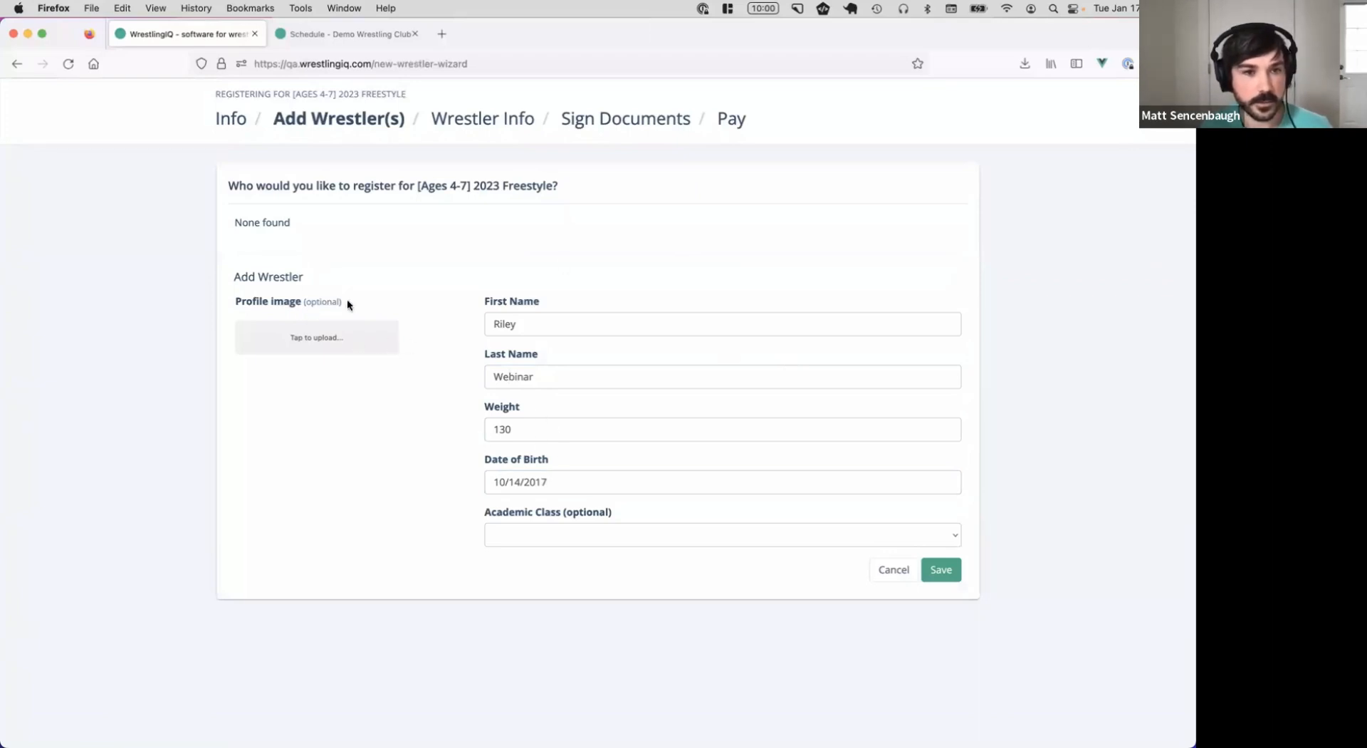
pyautogui.click(361, 215)
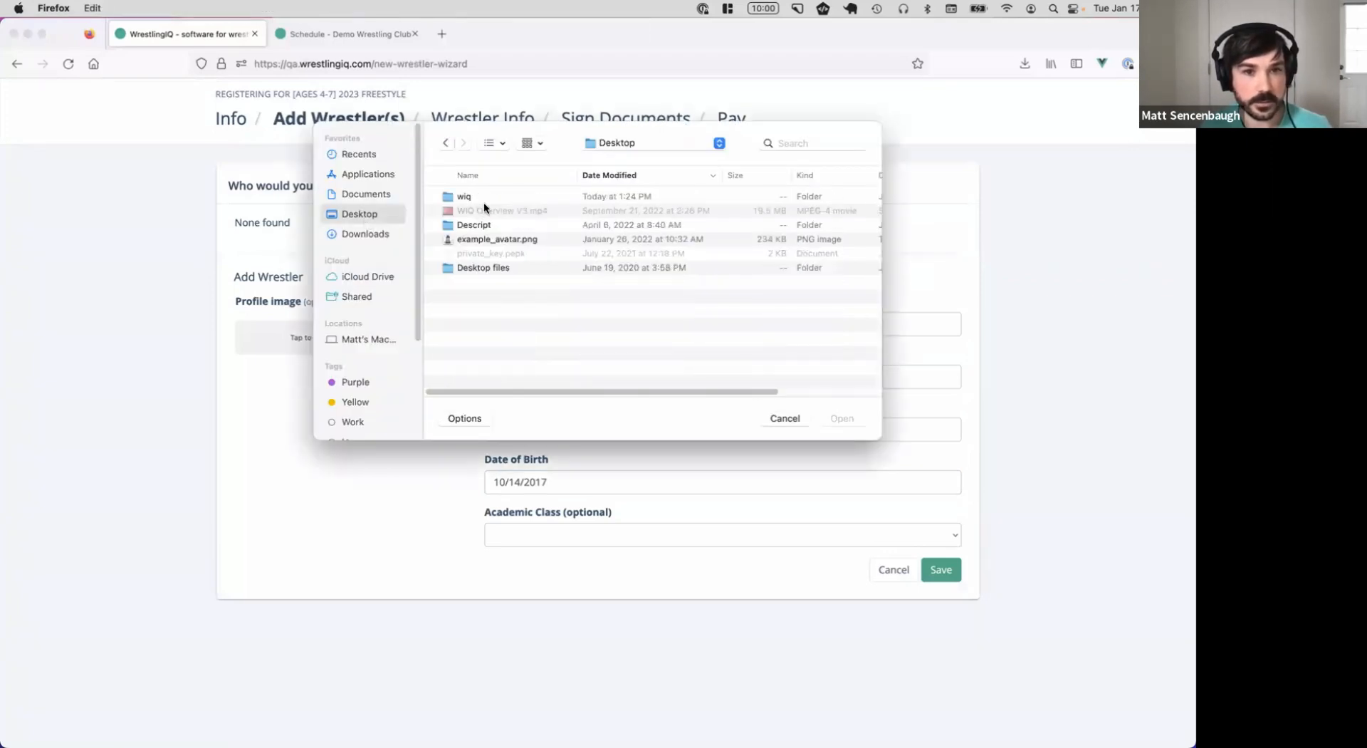
pyautogui.doubleClick(531, 240)
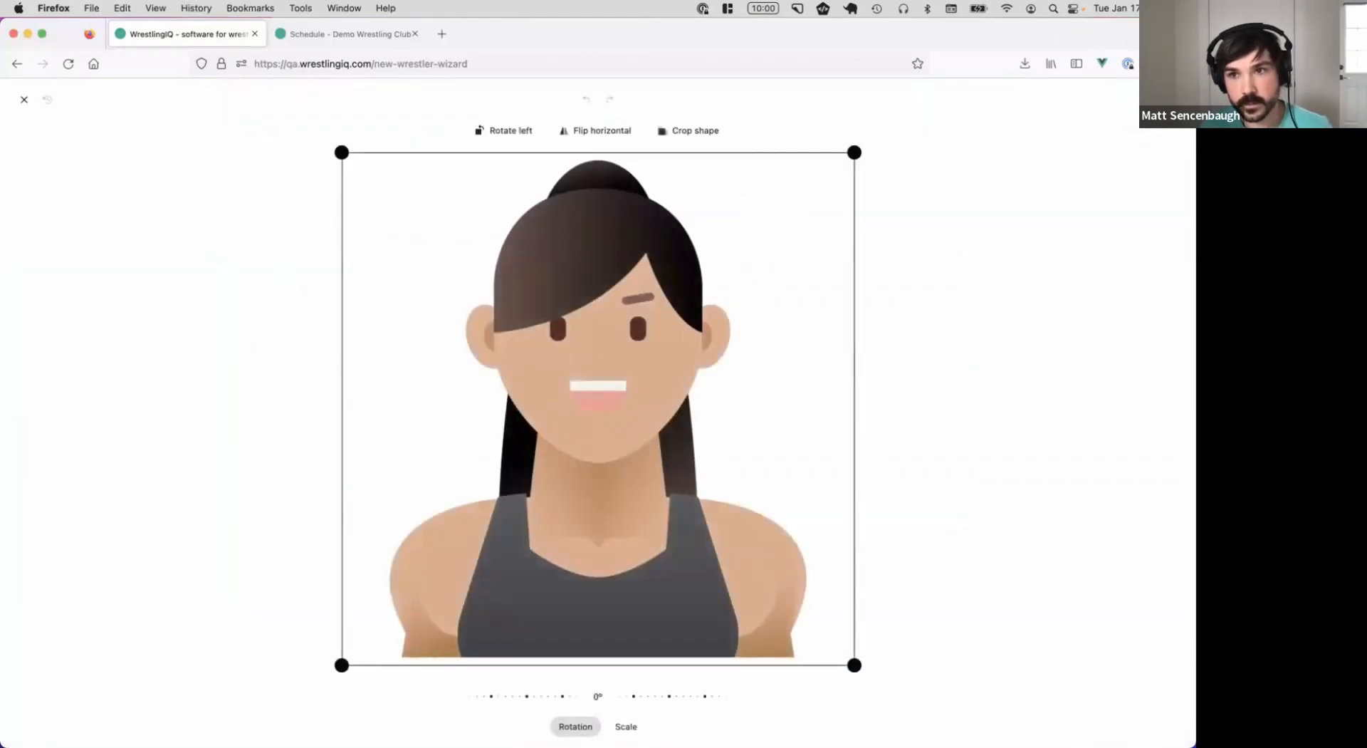
pyautogui.click(1167, 100)
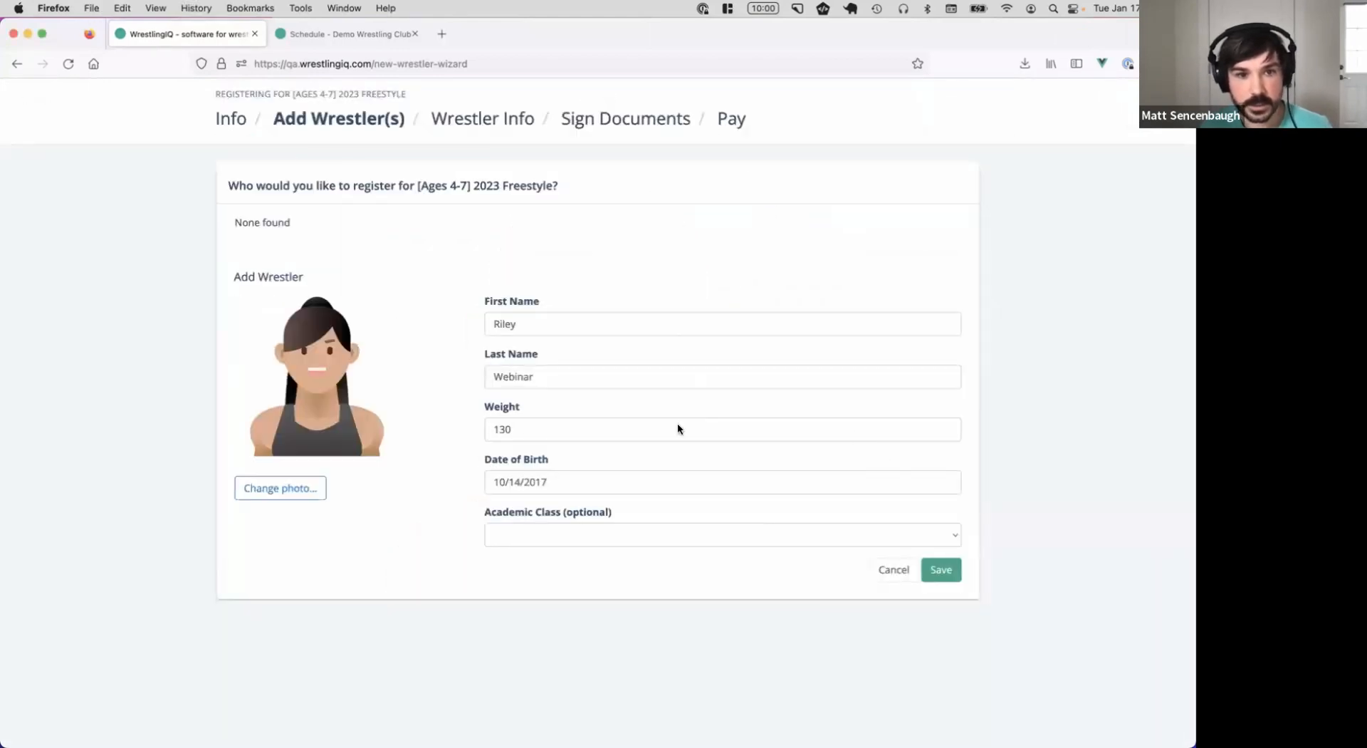
pyautogui.click(948, 580)
pyautogui.click(941, 273)
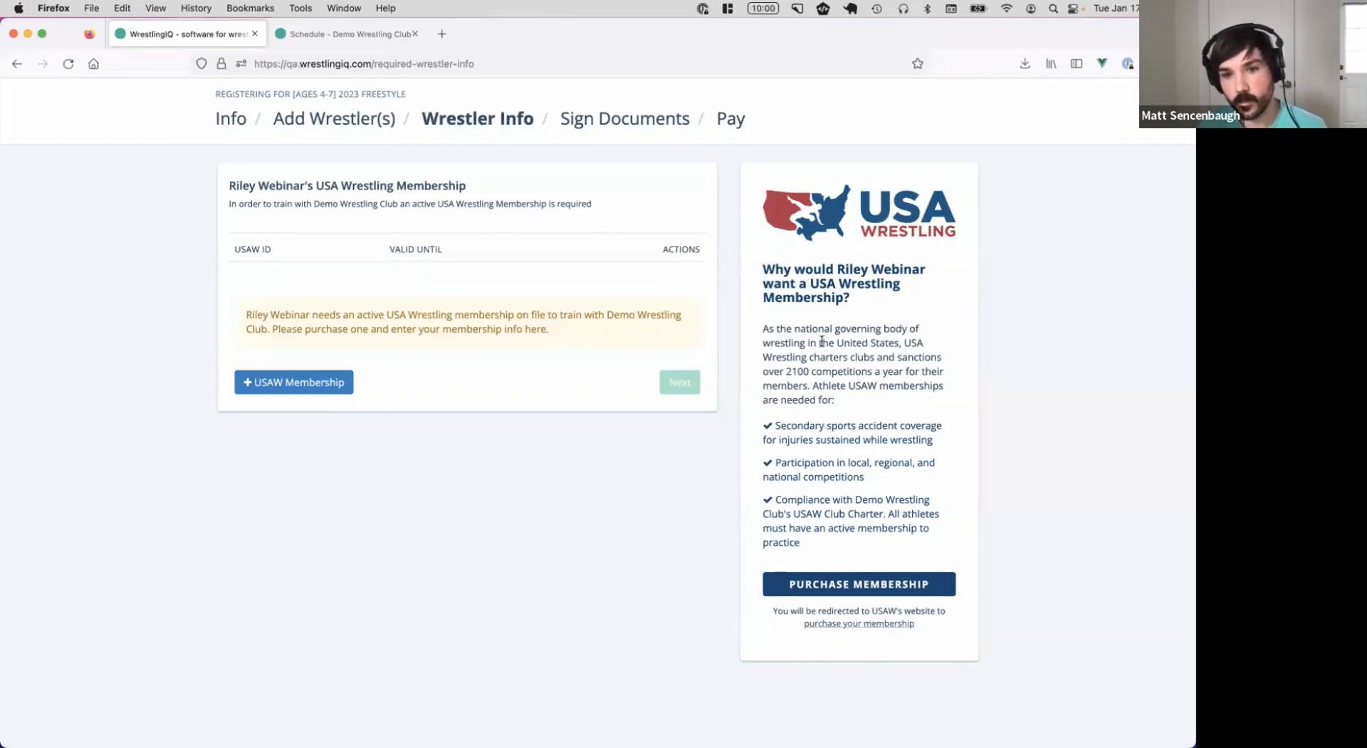
# Review the accident coverage note and glance at the USA Wrestling membership purchase site
pyautogui.moveTo(780, 426); pyautogui.dragTo(917, 453)
pyautogui.click(844, 488)
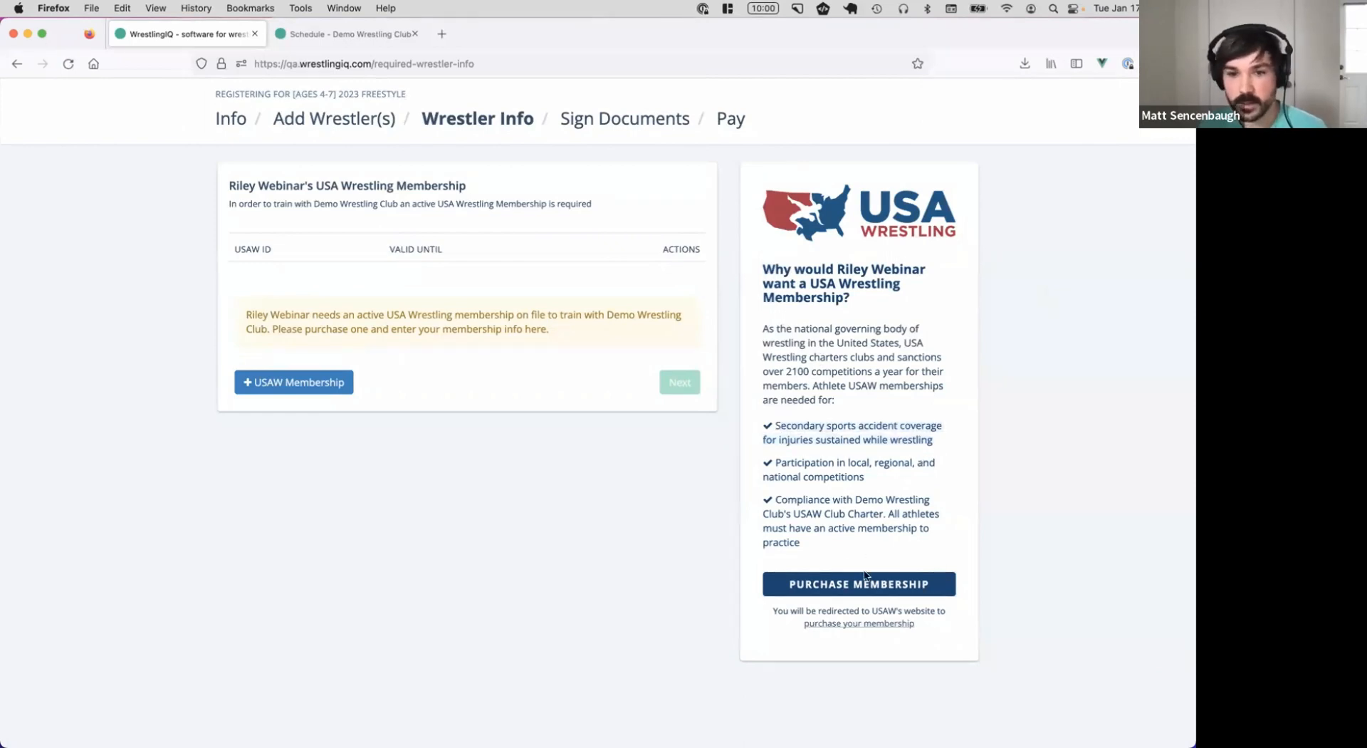
pyautogui.click(867, 587)
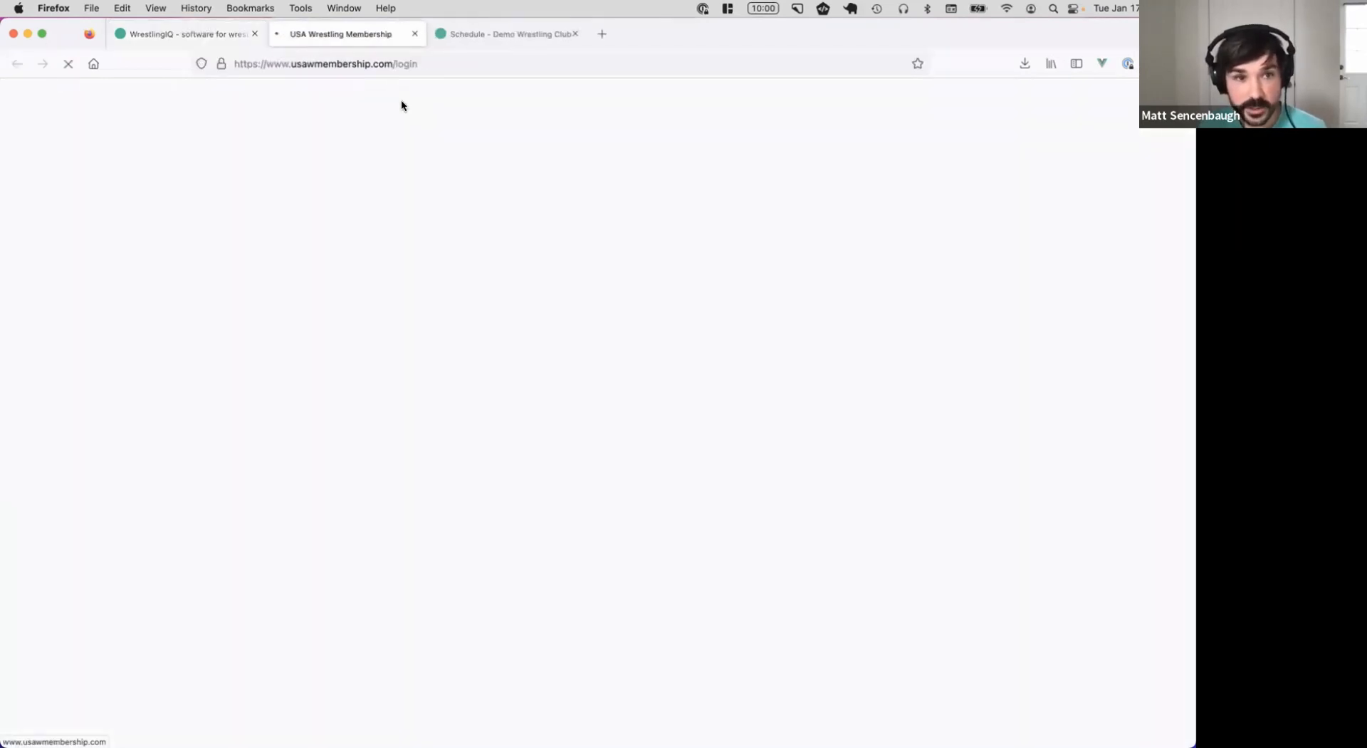
pyautogui.click(415, 34)
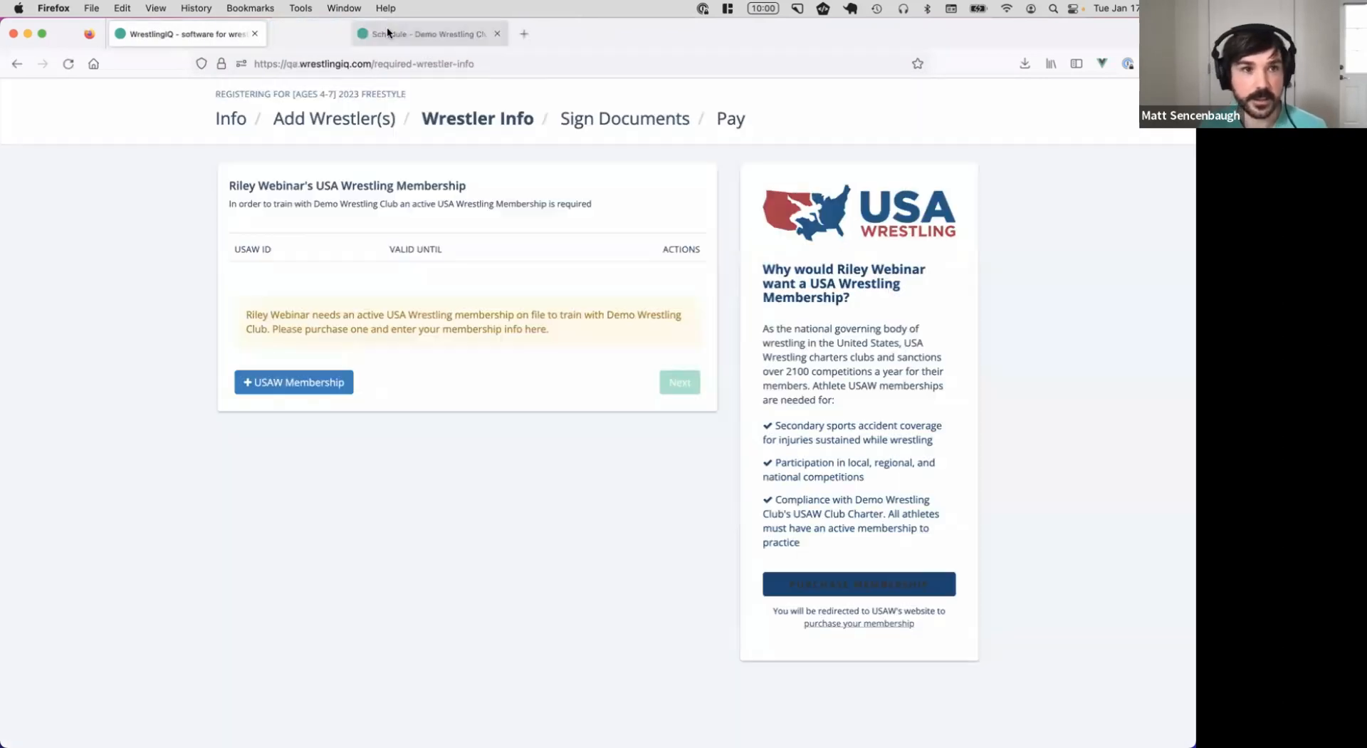
# Add the existing USAW membership ID as Full Athlete, expiring 08/31/2023, and save
pyautogui.click(309, 372)
pyautogui.click(322, 242)
pyautogui.write('55555555')
pyautogui.click(354, 299)
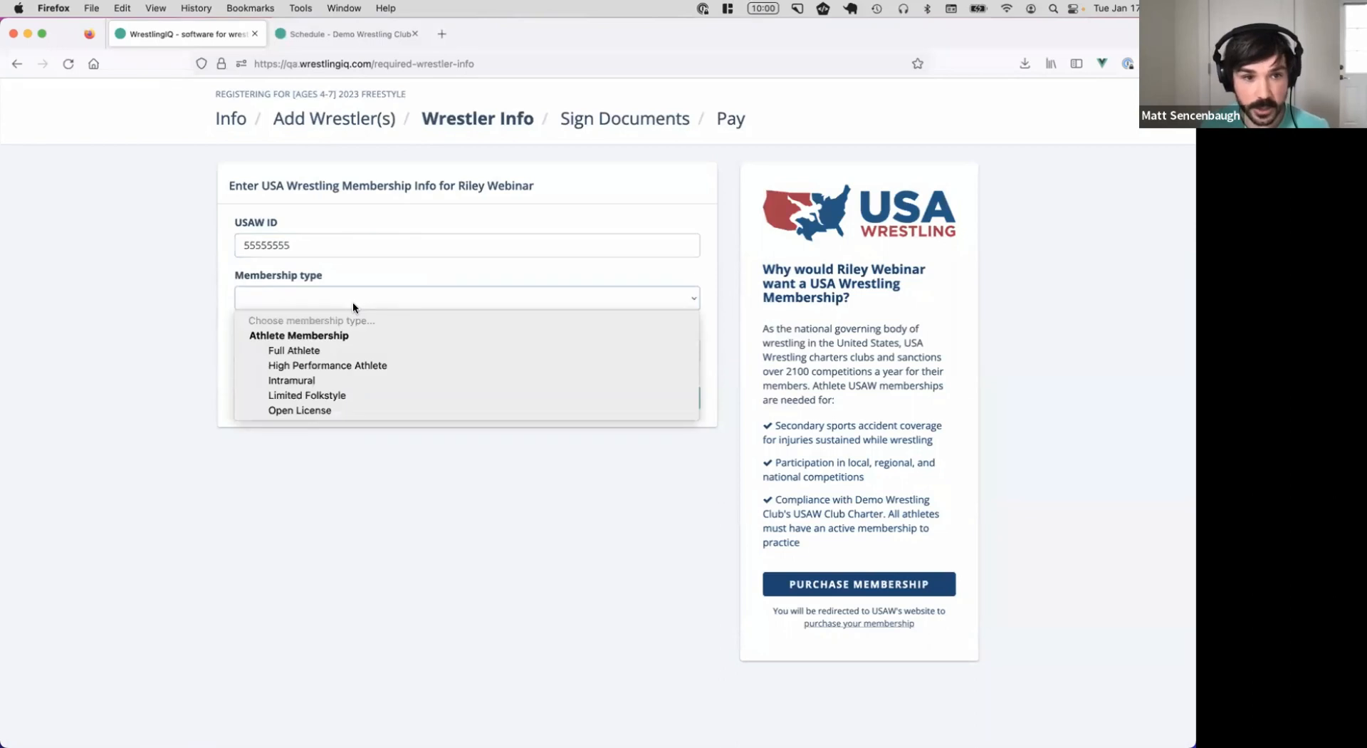
pyautogui.click(361, 349)
pyautogui.click(291, 354)
pyautogui.write('0')
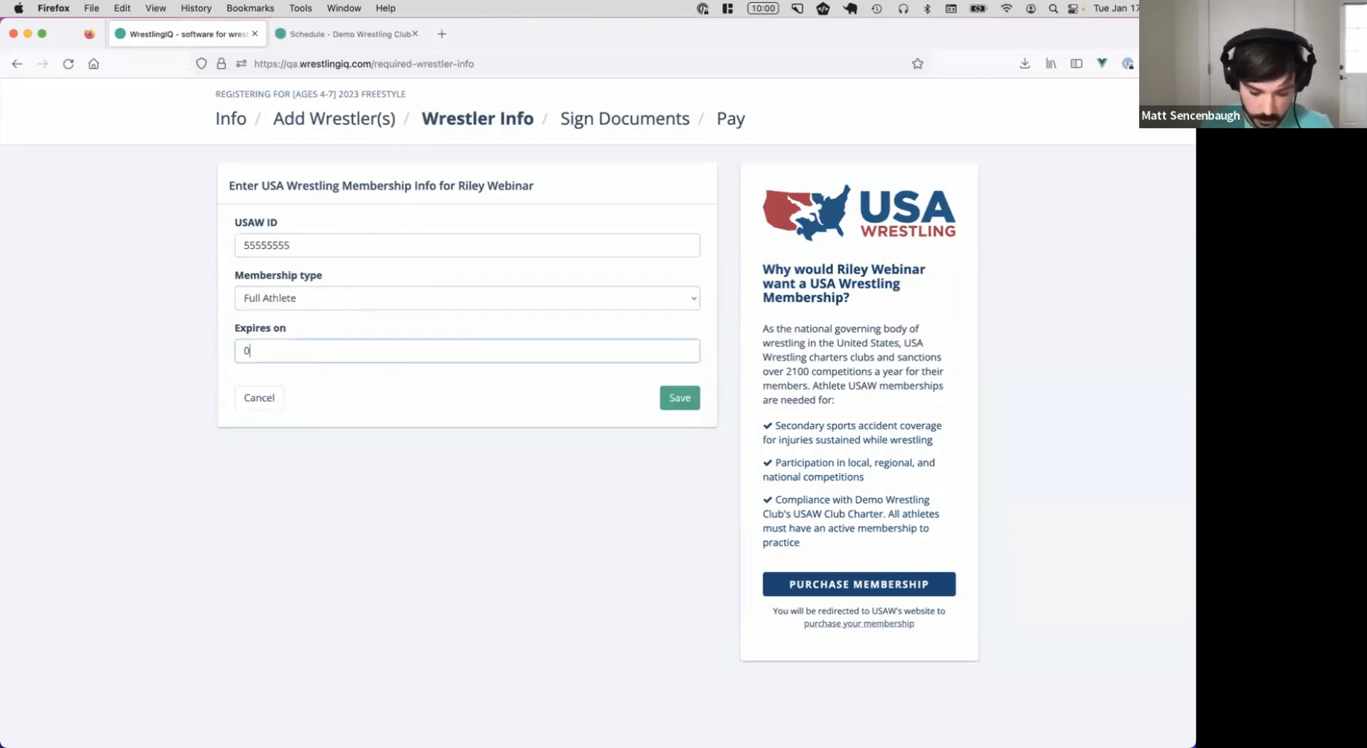
pyautogui.write('8/31/2023')
pyautogui.click(682, 396)
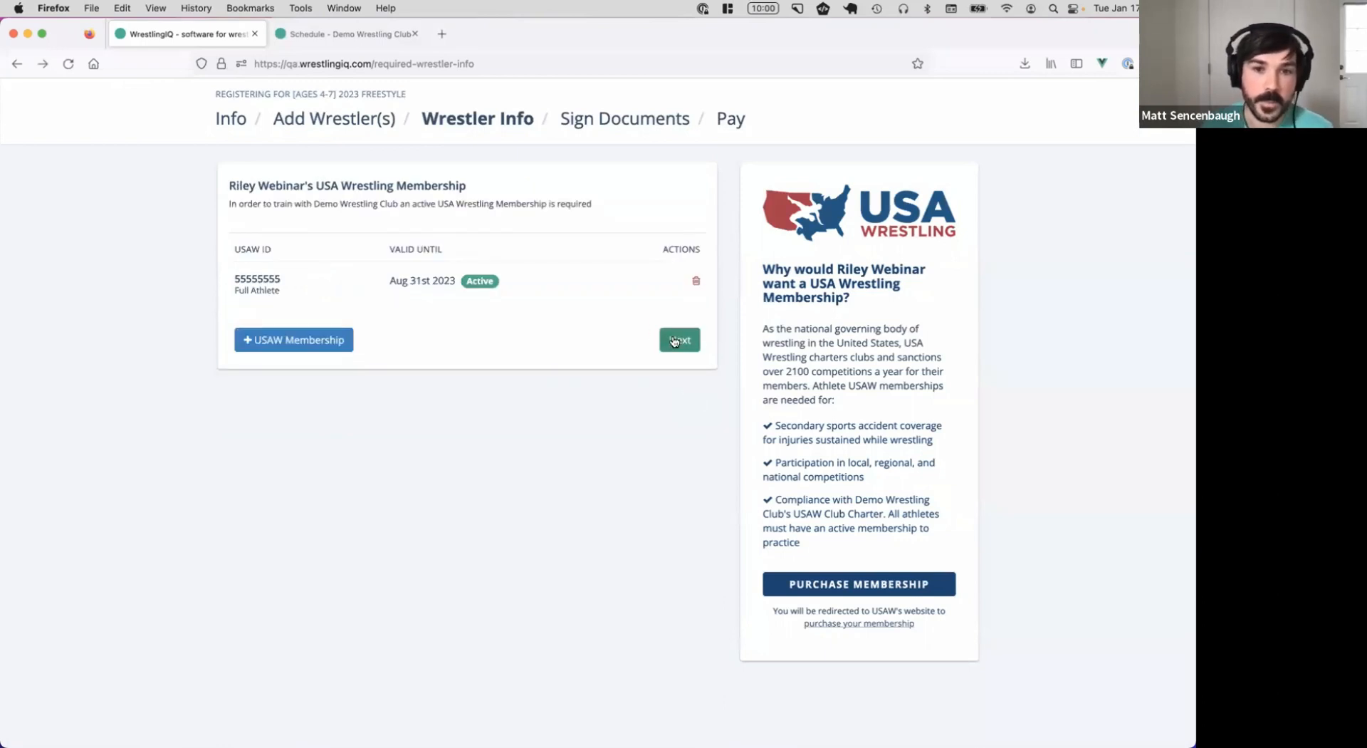
pyautogui.click(665, 333)
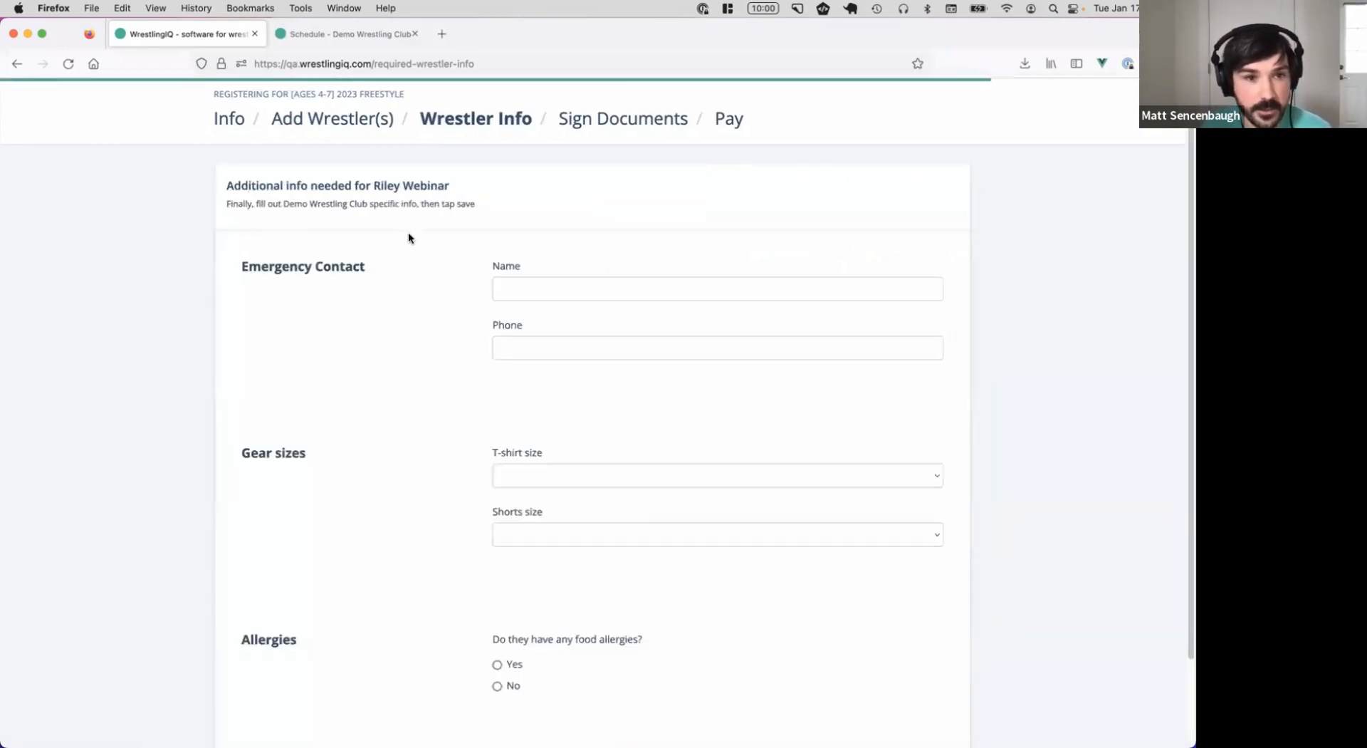
# Enter the emergency contact's name and phone number
pyautogui.scroll(-1, 537, 245)
pyautogui.write('Granpa W')
pyautogui.press('Tab')
pyautogui.write('555')
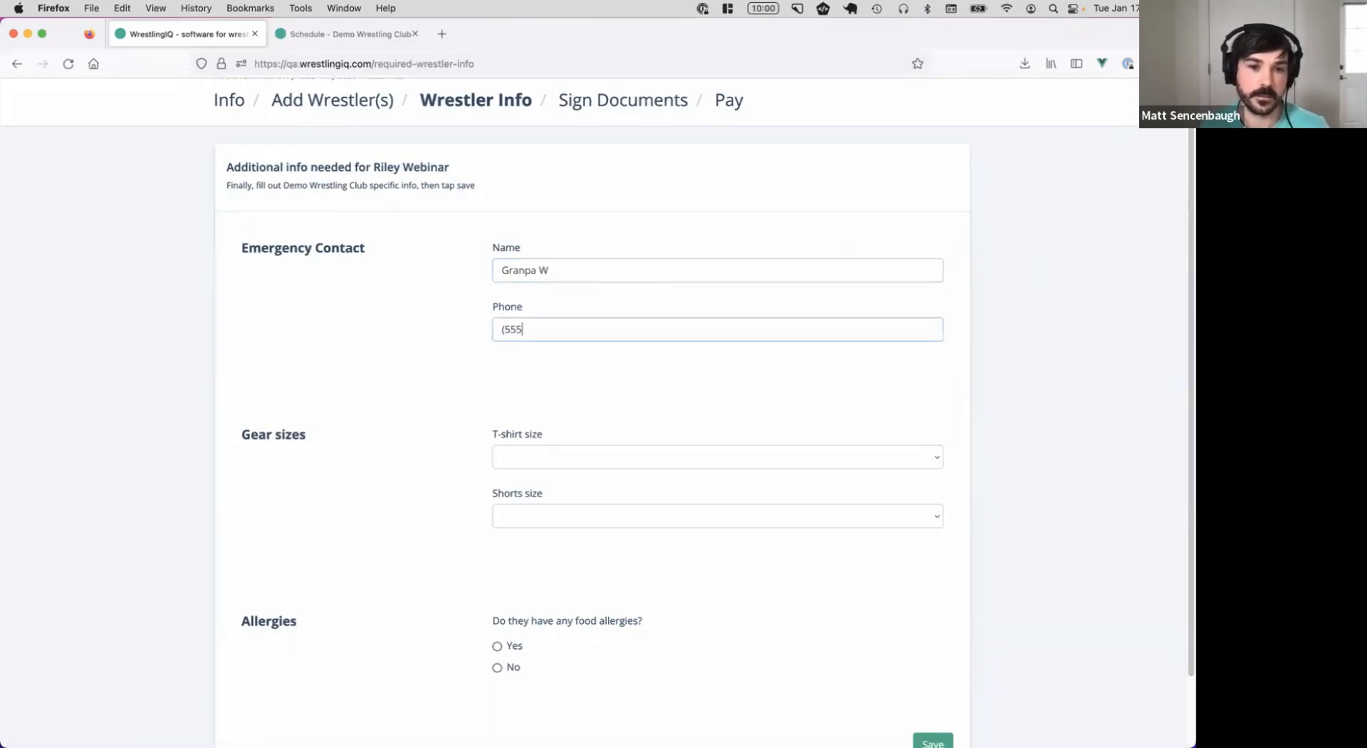
pyautogui.write(') 555 - 5555')
# Set T-shirt and shorts sizes to YS, record a Peanuts food allergy, and save
pyautogui.click(625, 459)
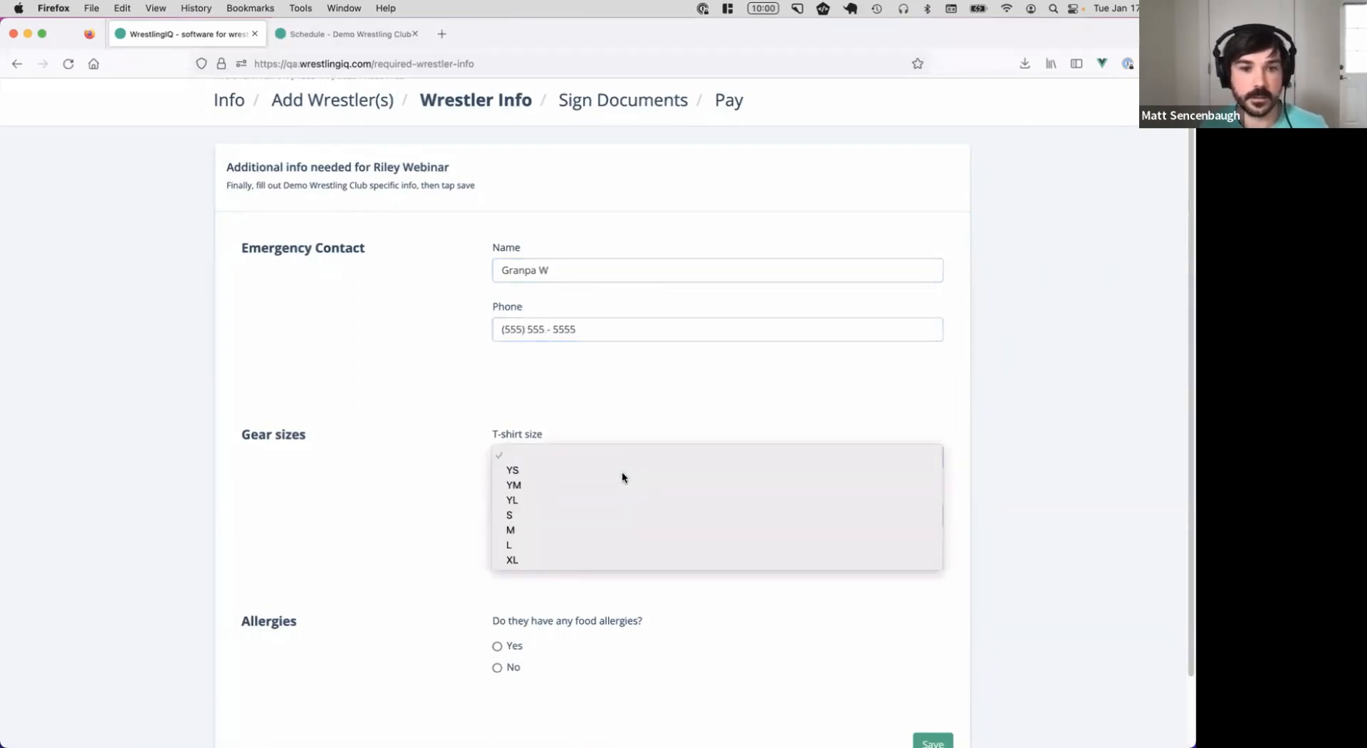
pyautogui.click(622, 470)
pyautogui.scroll(-2, 426, 375)
pyautogui.click(608, 446)
pyautogui.click(610, 452)
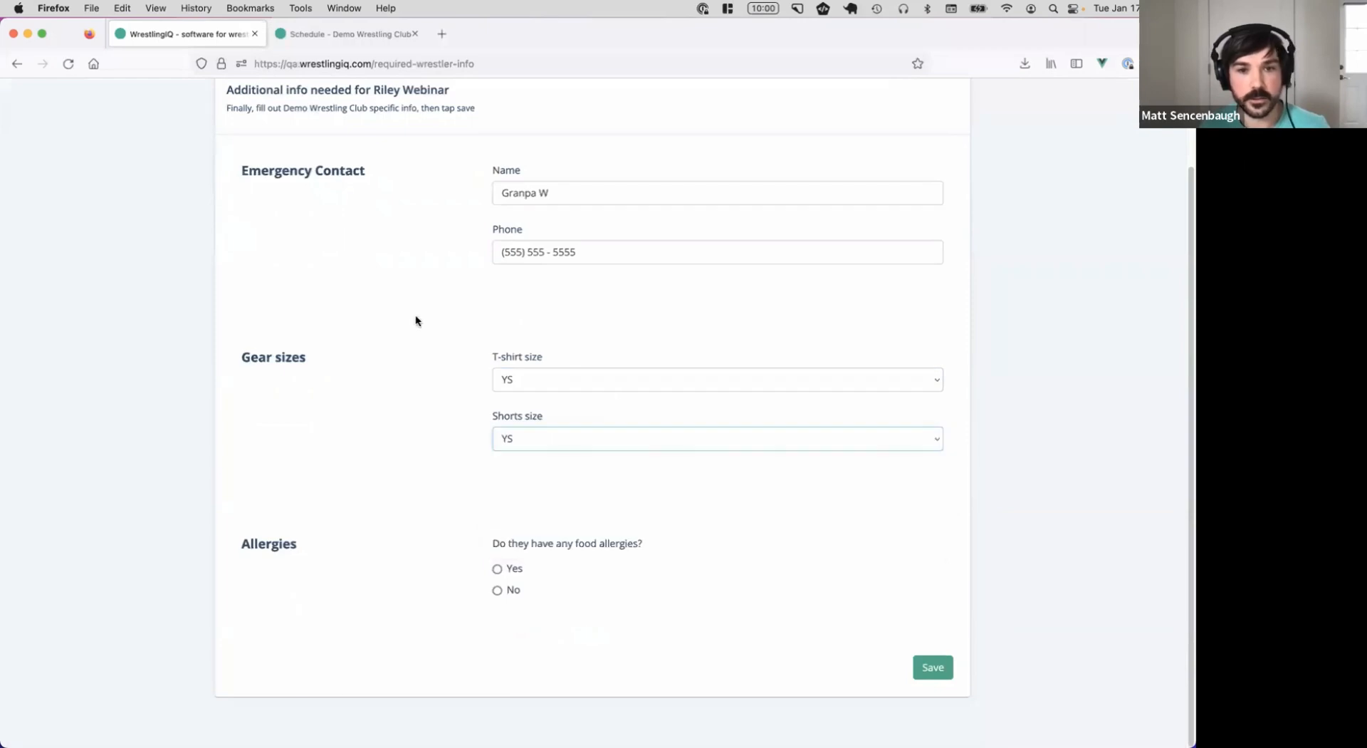
pyautogui.click(520, 575)
pyautogui.scroll(-1, 570, 577)
pyautogui.click(607, 579)
pyautogui.write('Peanuts')
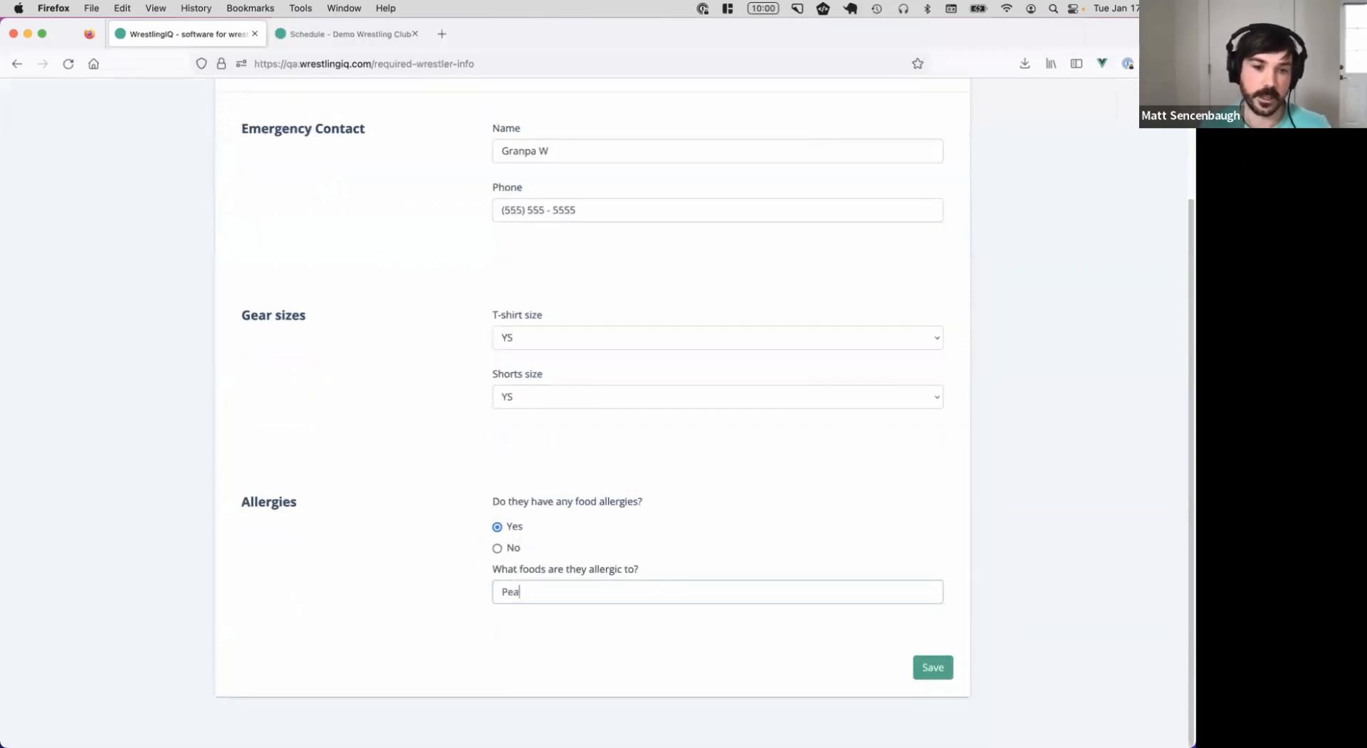
pyautogui.click(939, 665)
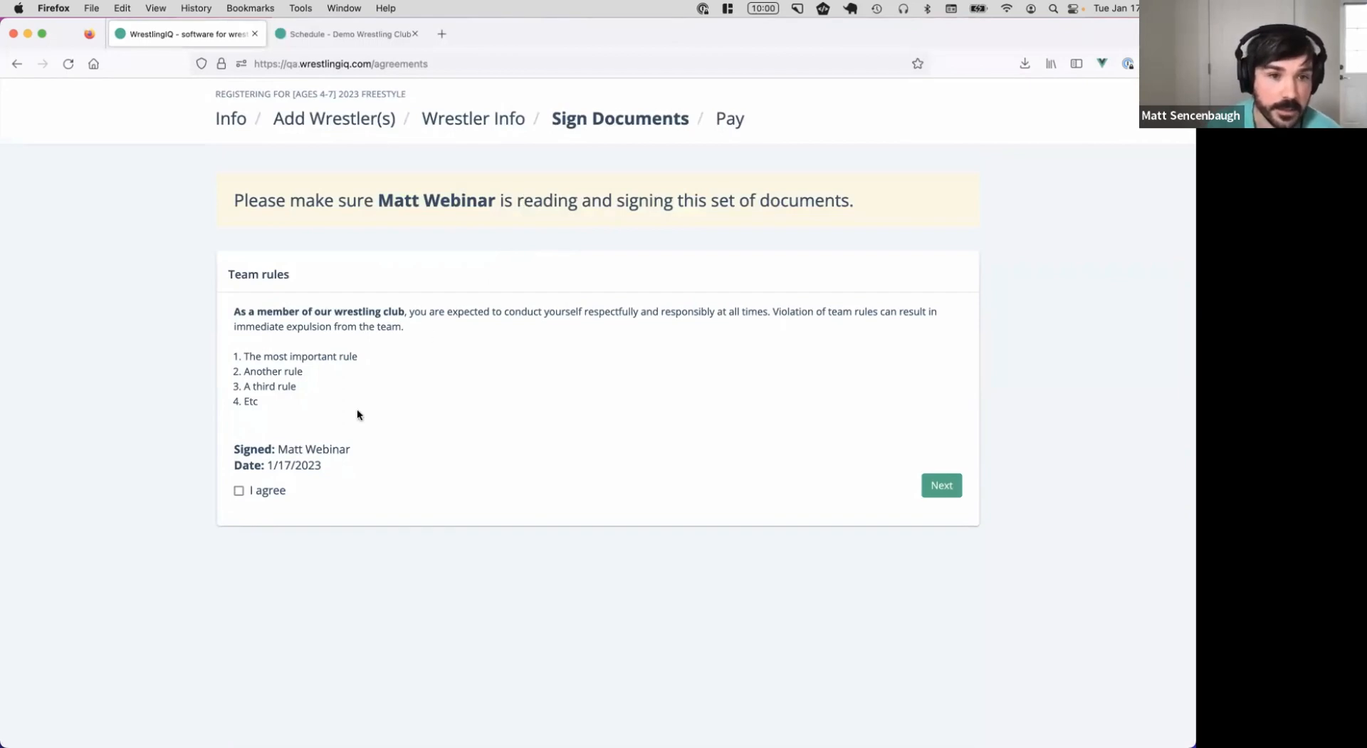
# Agree to the team rules and the liability form
pyautogui.click(239, 490)
pyautogui.click(953, 479)
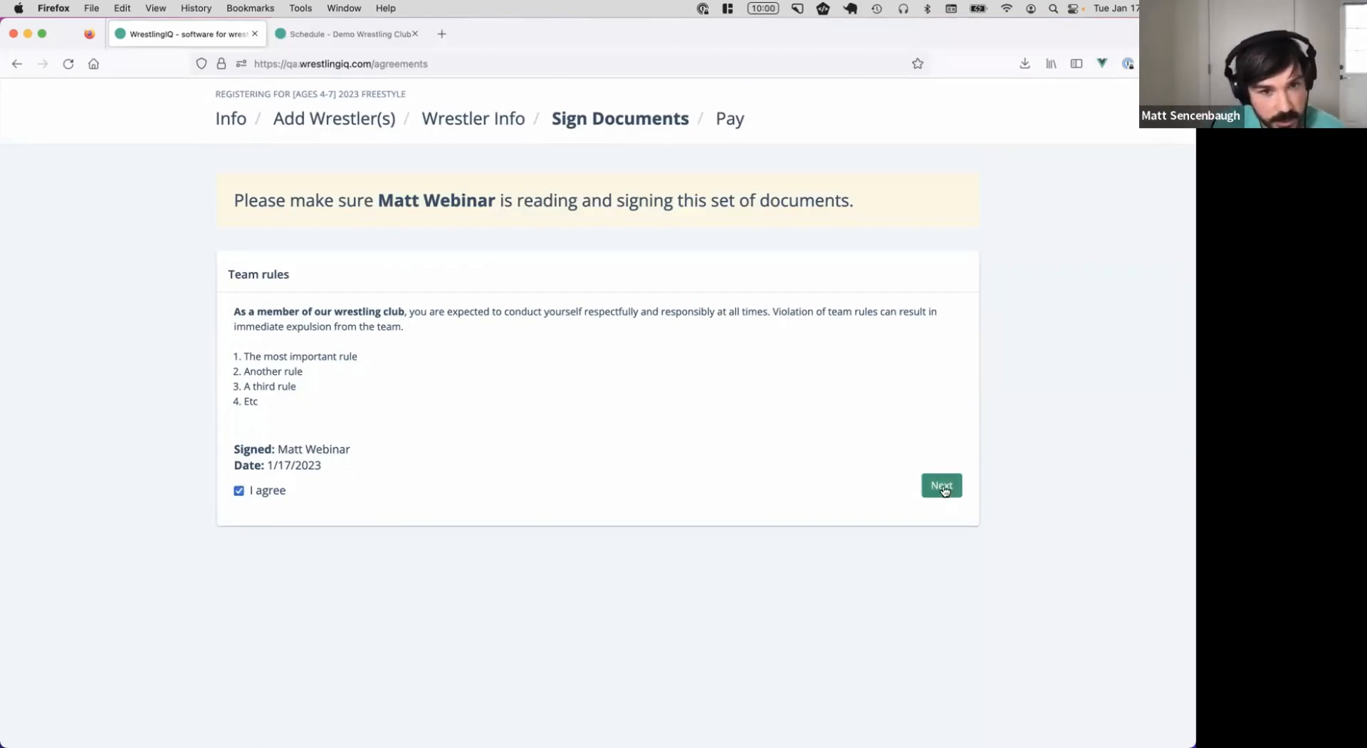
pyautogui.moveTo(257, 434); pyautogui.dragTo(322, 463)
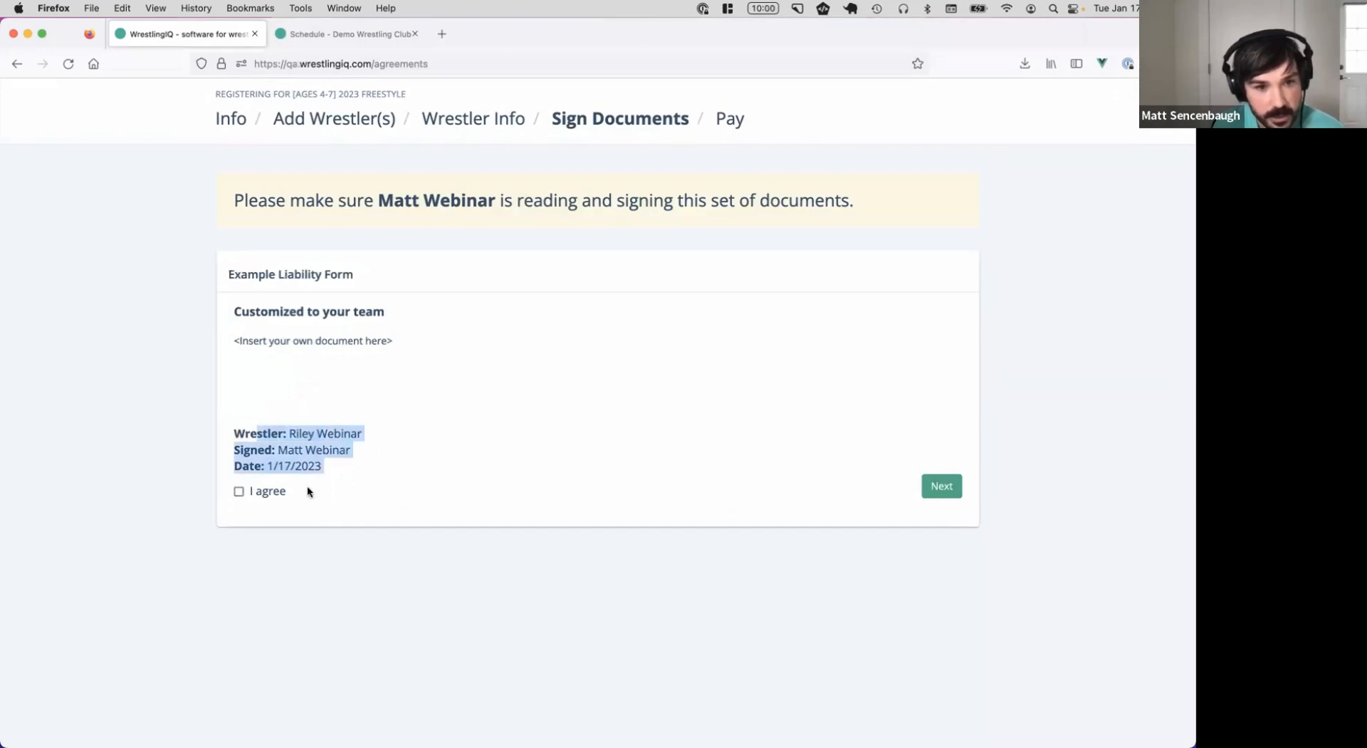
pyautogui.click(240, 491)
pyautogui.click(942, 486)
# Draw a signature in the signing area and submit it
pyautogui.moveTo(276, 418)
pyautogui.mouseDown()
pyautogui.moveTo(339, 463)
pyautogui.moveTo(698, 404)
pyautogui.mouseUp()
pyautogui.moveTo(557, 427); pyautogui.dragTo(853, 375)
pyautogui.click(919, 599)
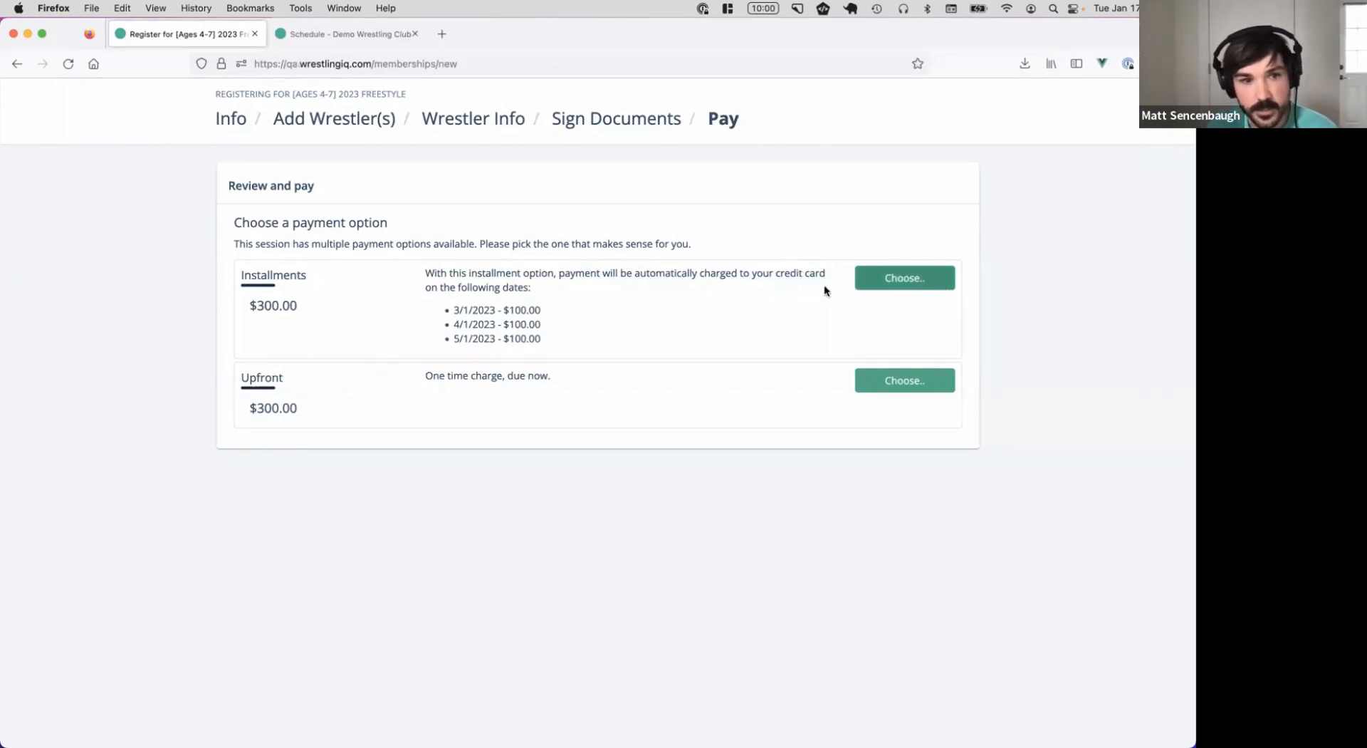
# Choose the three-payment installment plan, decline the donation, and enter the card number and CVC
pyautogui.click(917, 284)
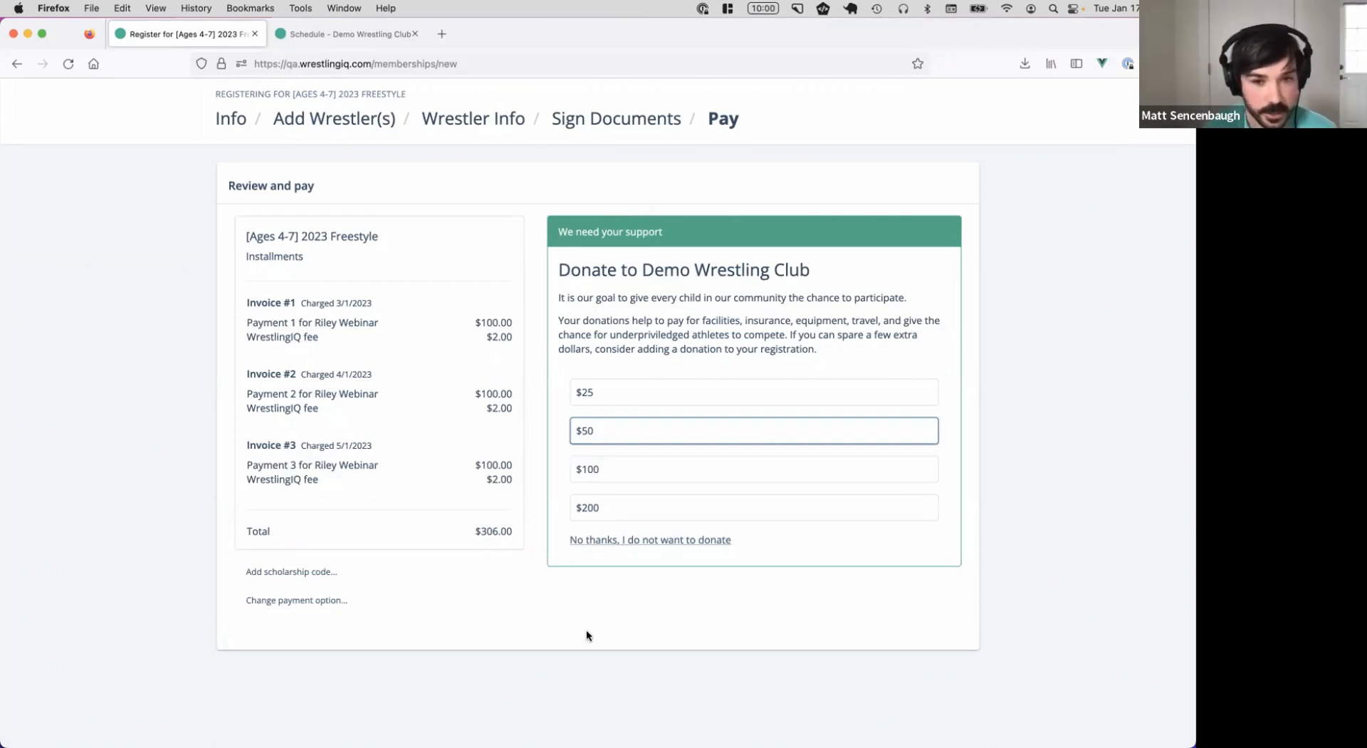
pyautogui.click(659, 546)
pyautogui.click(707, 284)
pyautogui.write('4242 4242 4242 4242')
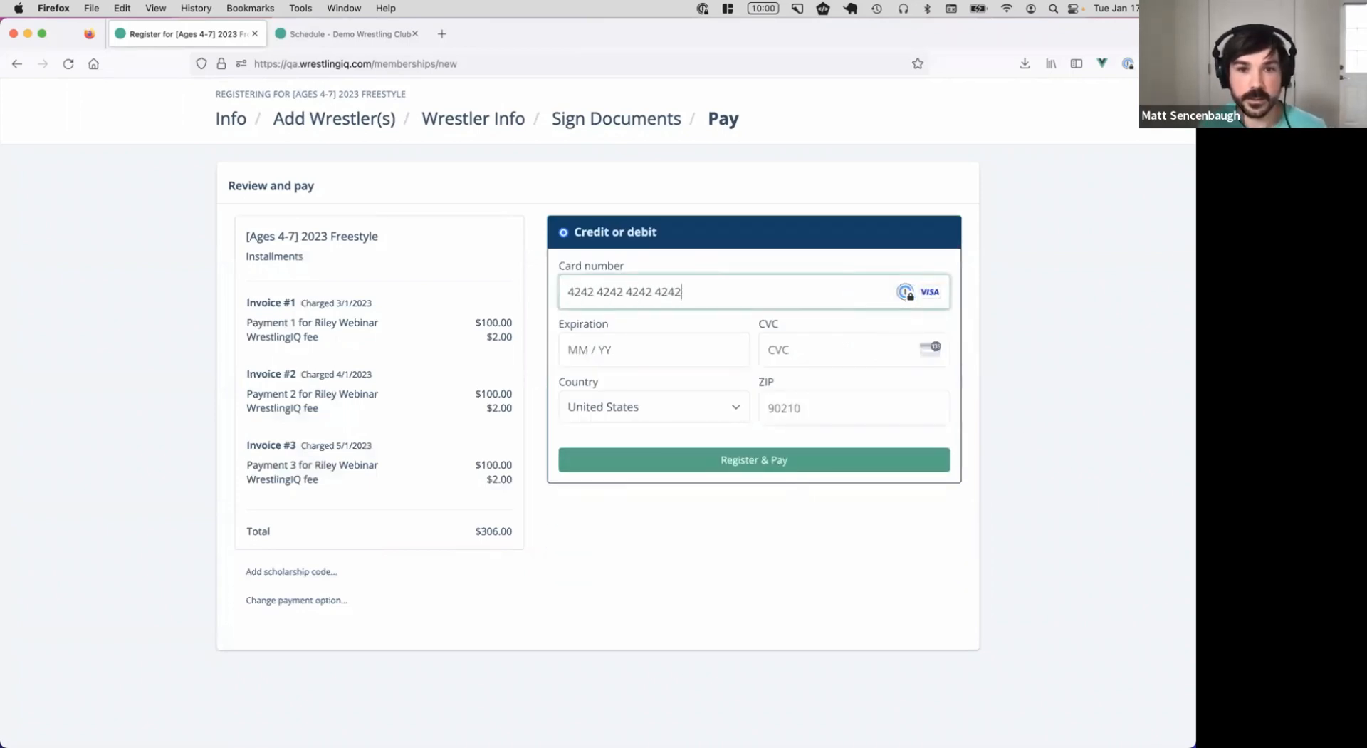
pyautogui.write('1022')
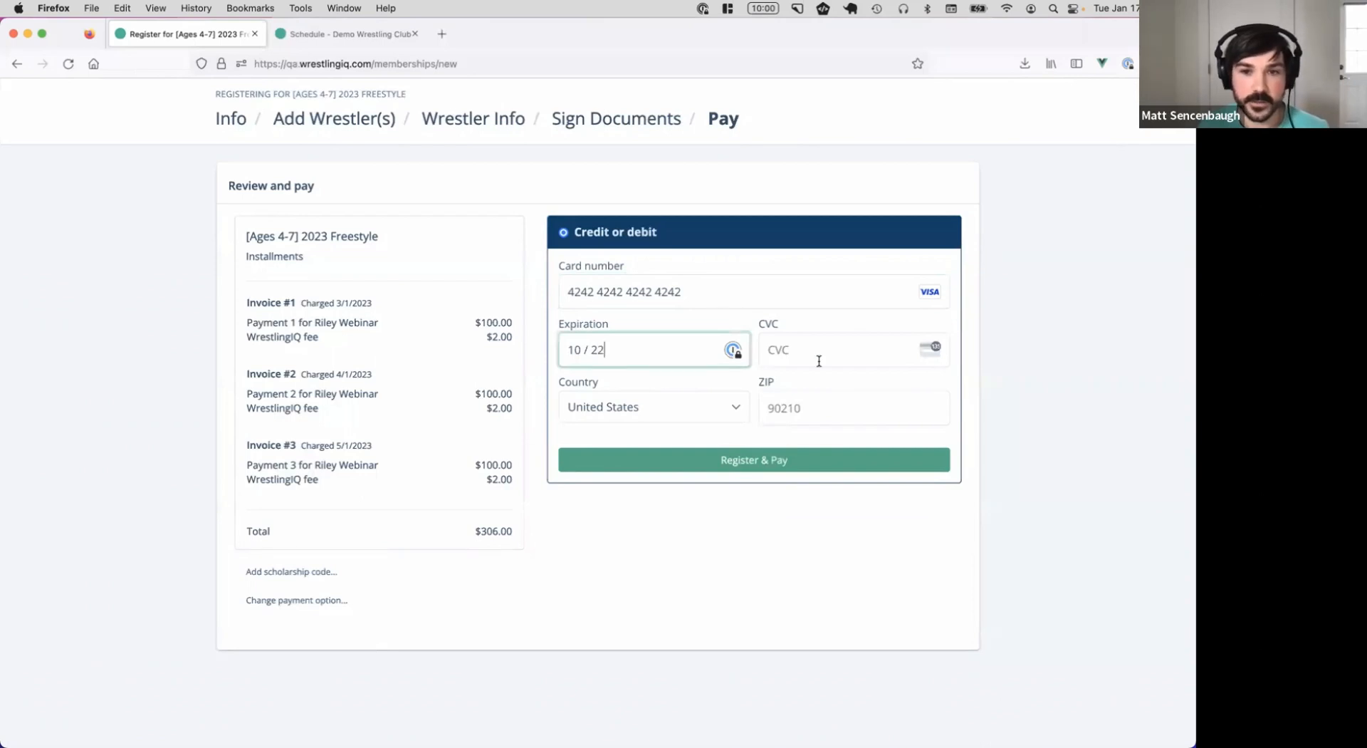
pyautogui.click(819, 361)
pyautogui.write('343')
# Correct the card's expiration year, enter the ZIP code, and register and pay
pyautogui.click(630, 350)
pyautogui.press('BackSpace')
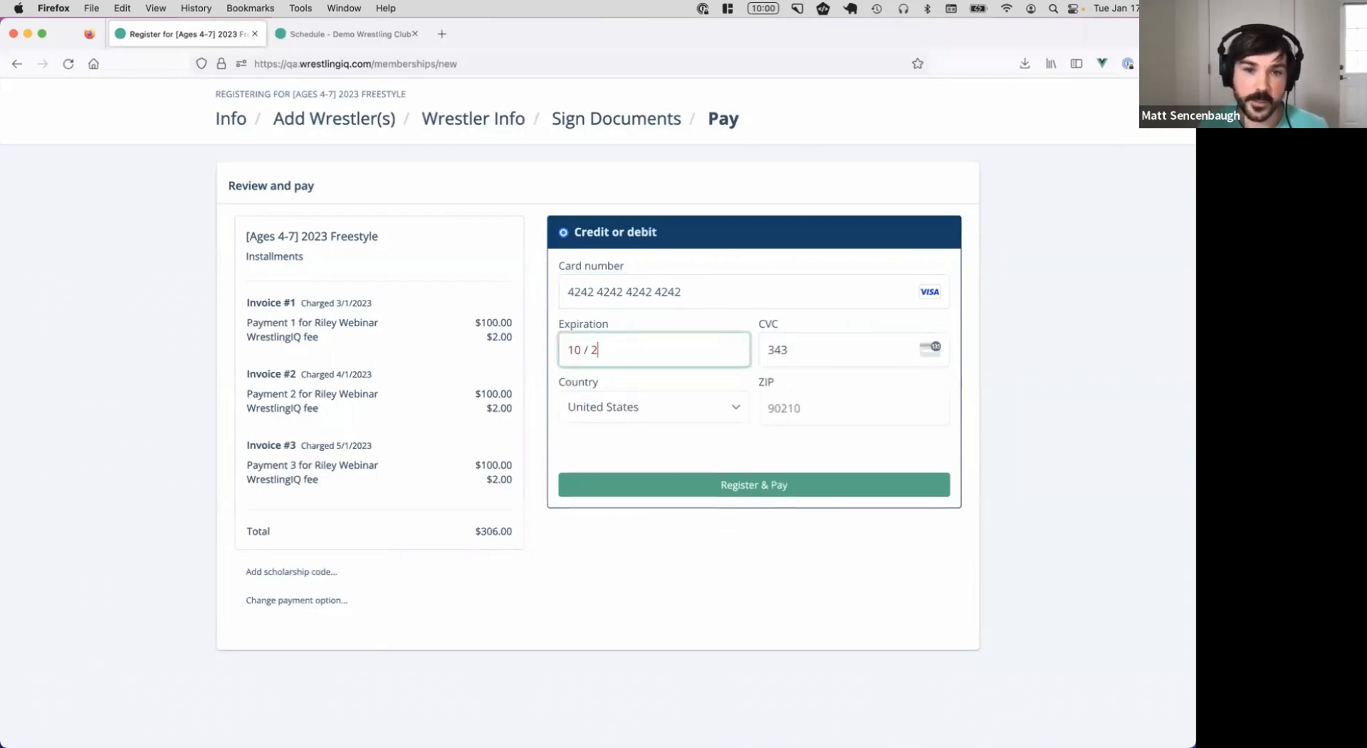
pyautogui.write('4')
pyautogui.click(828, 403)
pyautogui.write('97213')
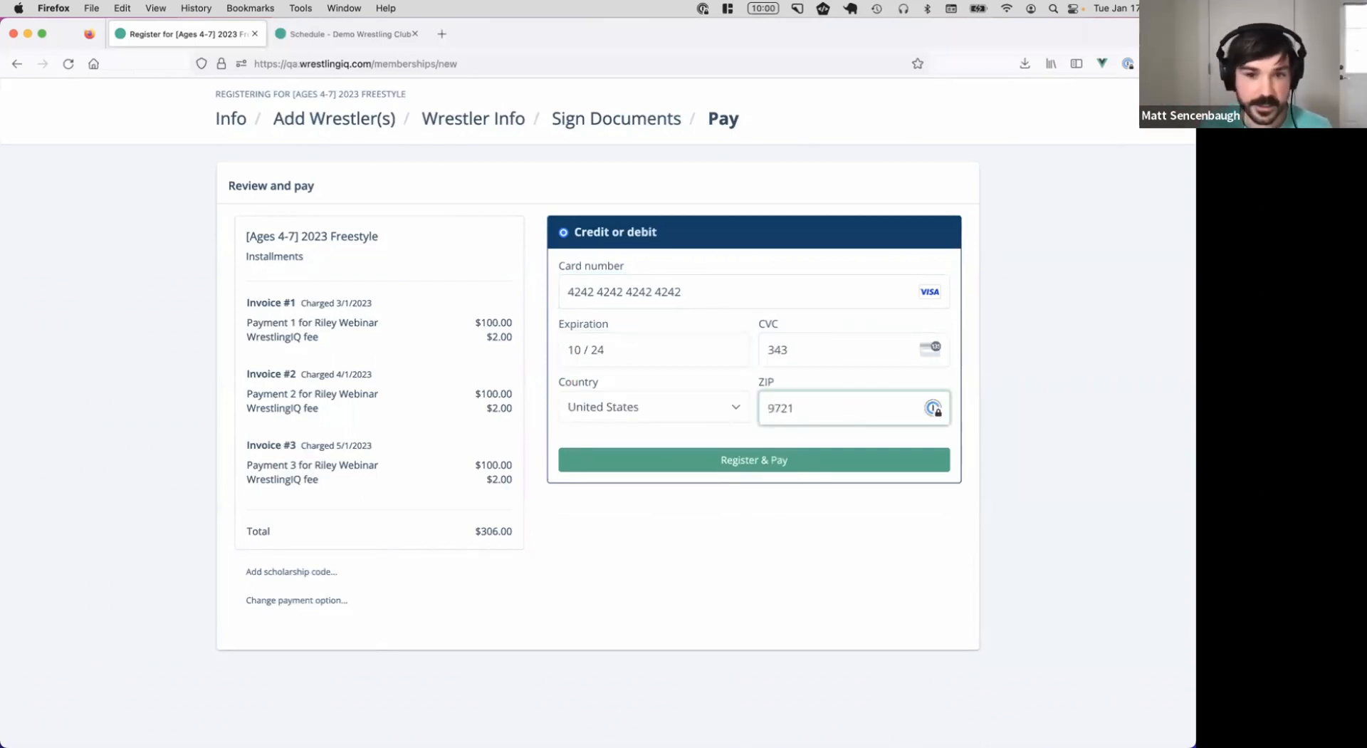
pyautogui.click(826, 464)
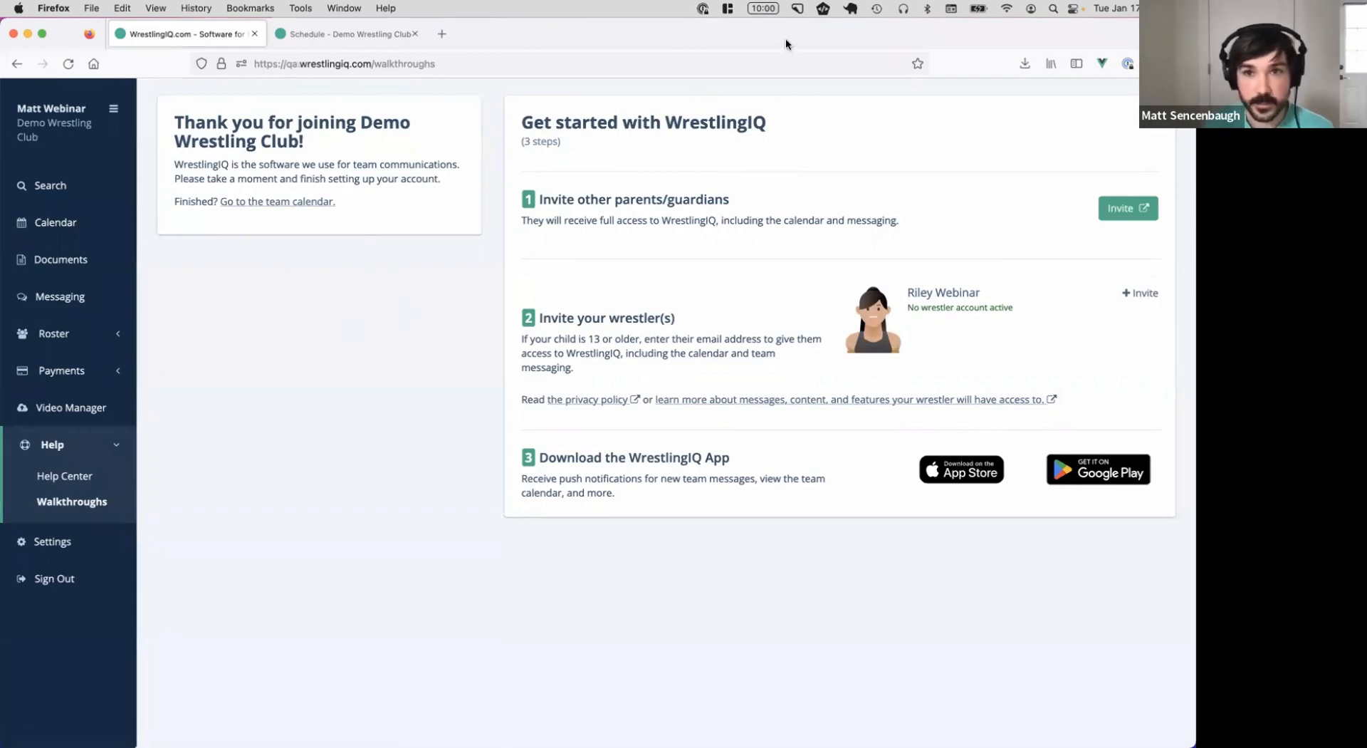
# In the admin tab, check the [Ages 4-7] 2023 Freestyle registrations, then open Roster > Wrestlers
pyautogui.press('super+Tab')
pyautogui.click(328, 38)
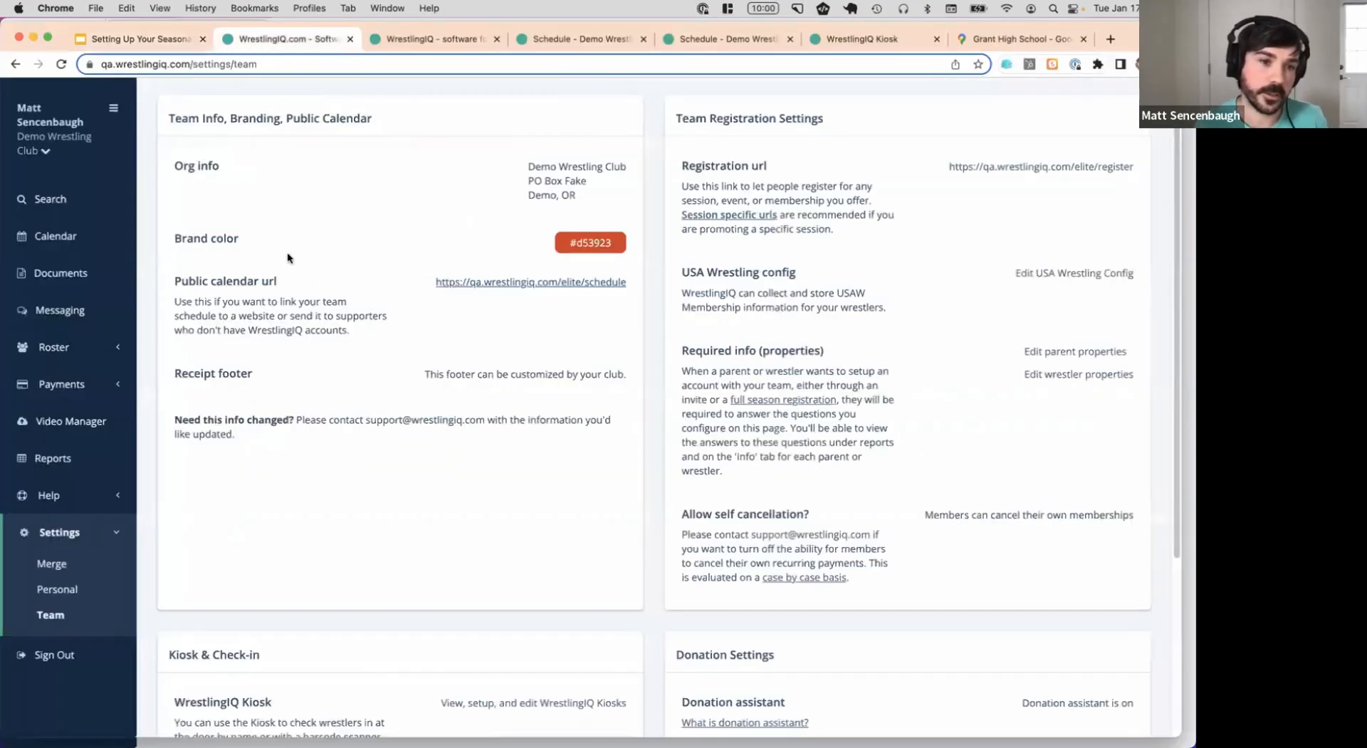
pyautogui.click(64, 384)
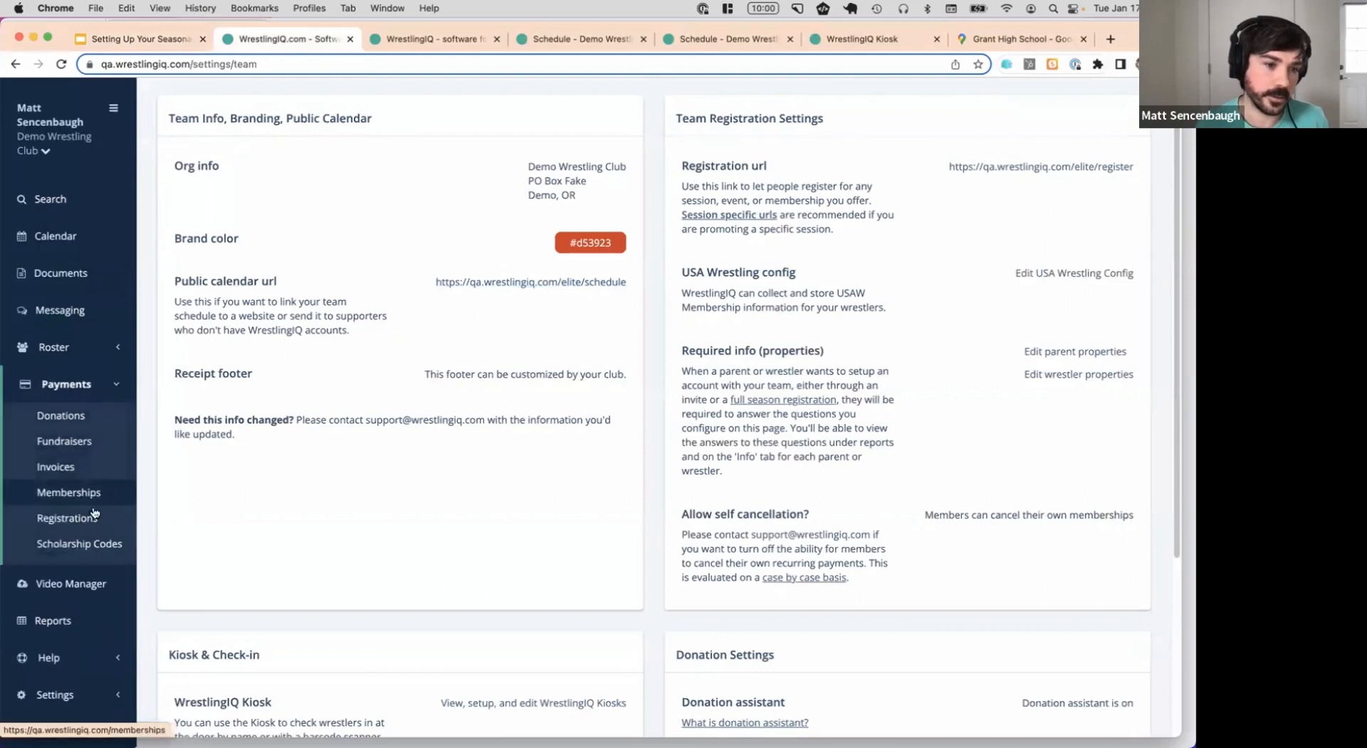
pyautogui.click(68, 518)
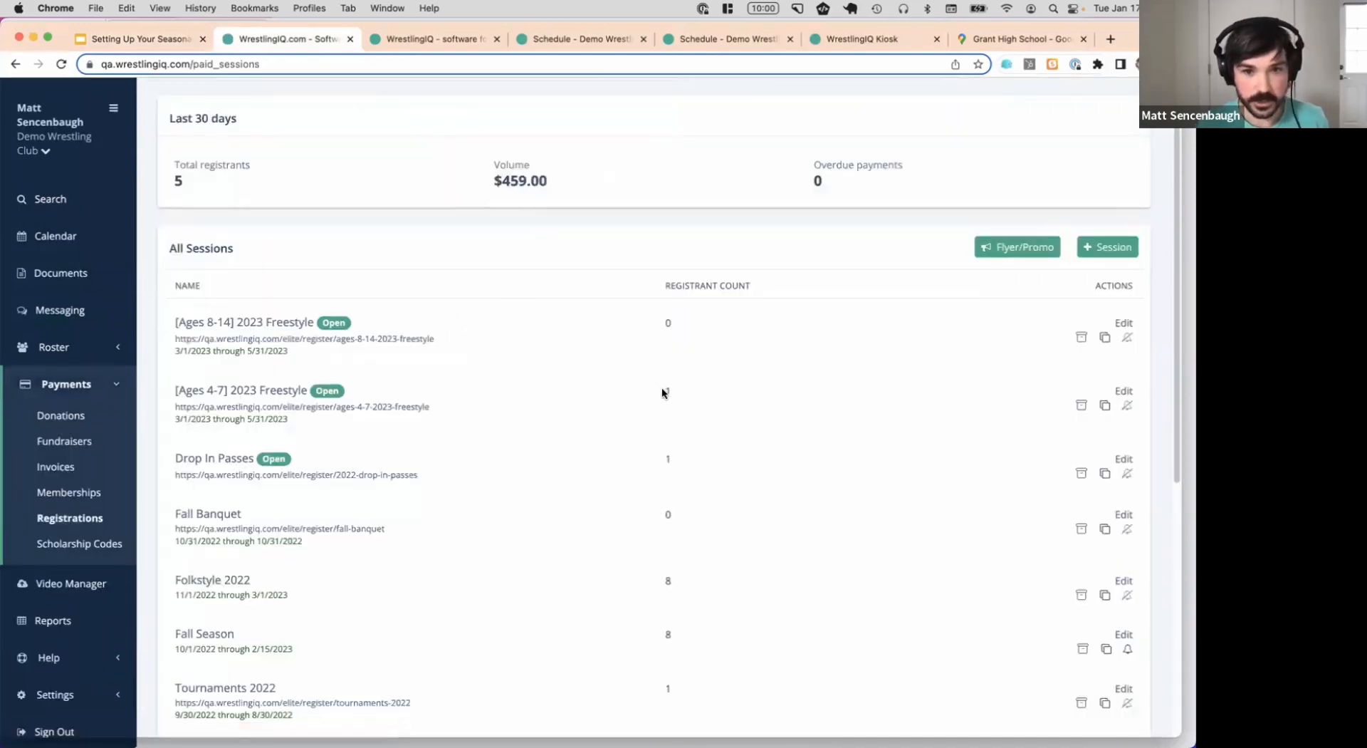
pyautogui.click(276, 394)
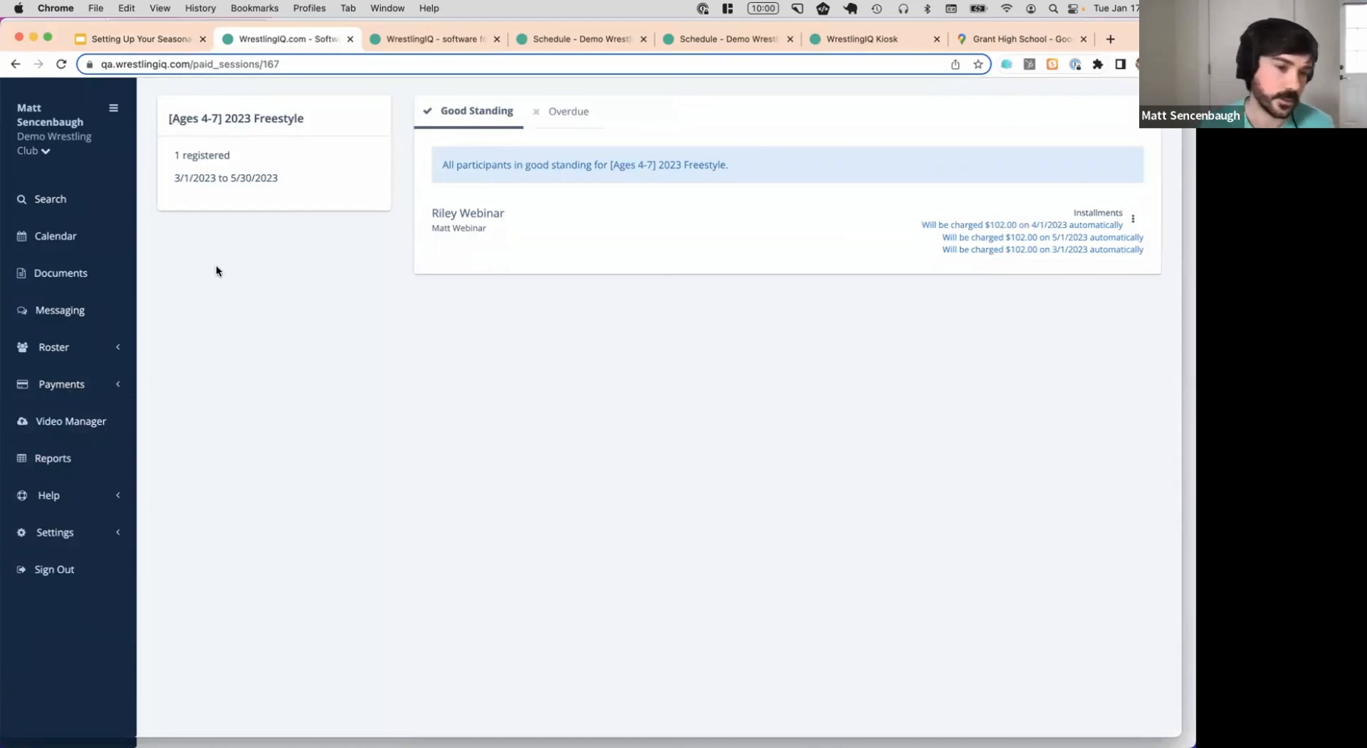
pyautogui.click(96, 347)
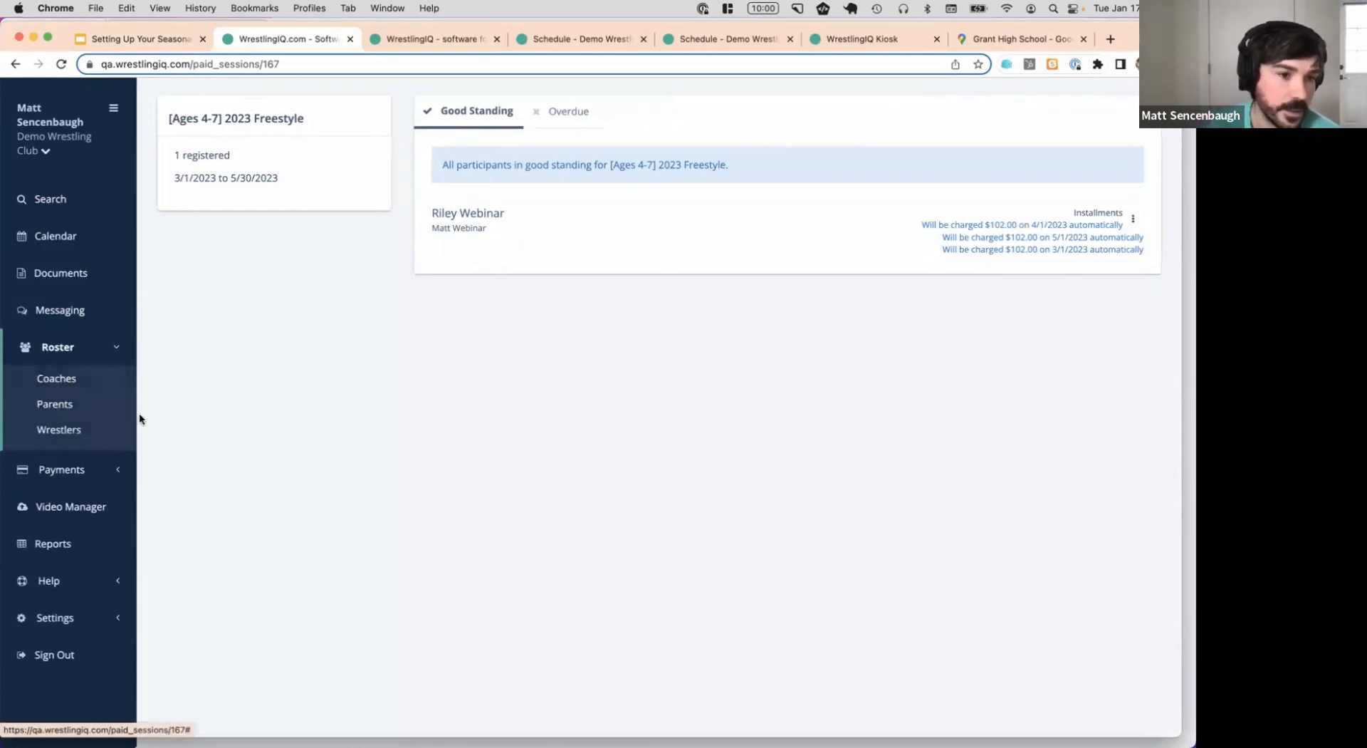
pyautogui.click(86, 430)
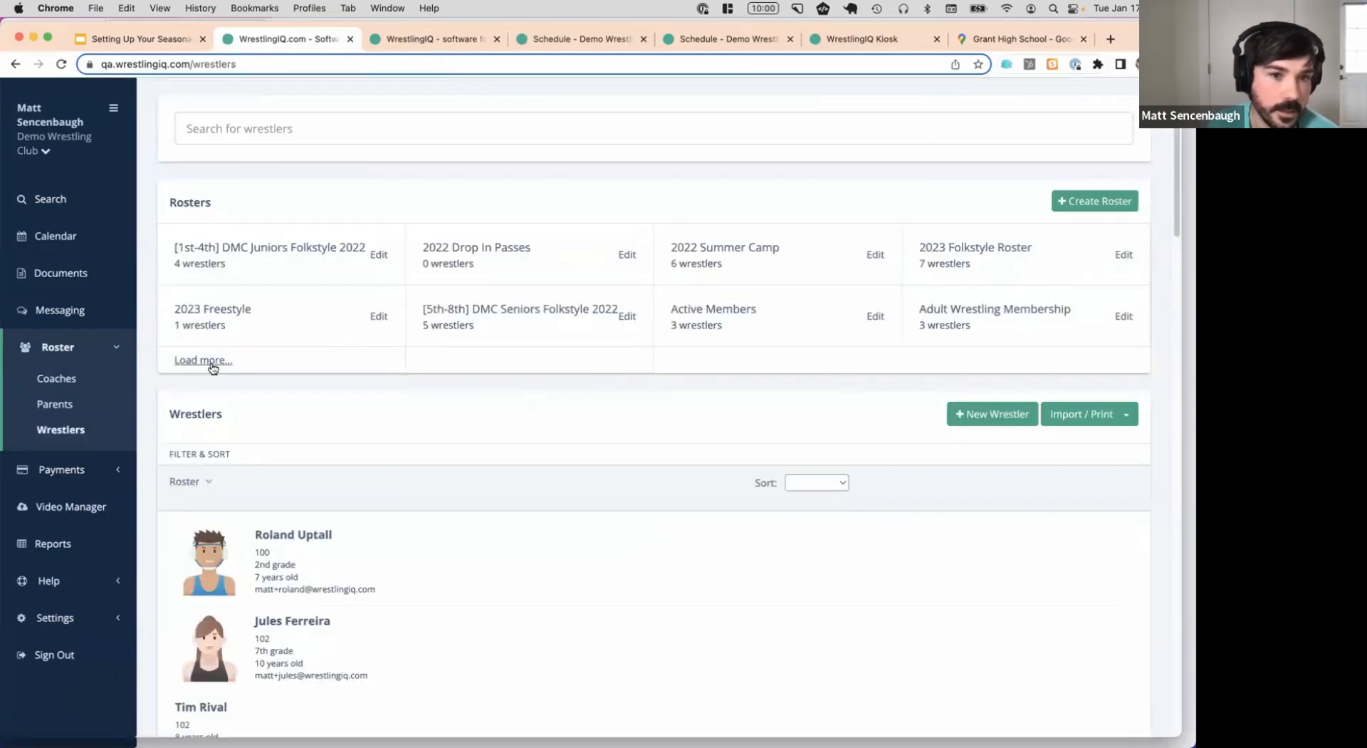
# Filter the wrestlers list to the [Ages 4-7] 2023 Freestyle roster
pyautogui.click(202, 360)
pyautogui.click(307, 373)
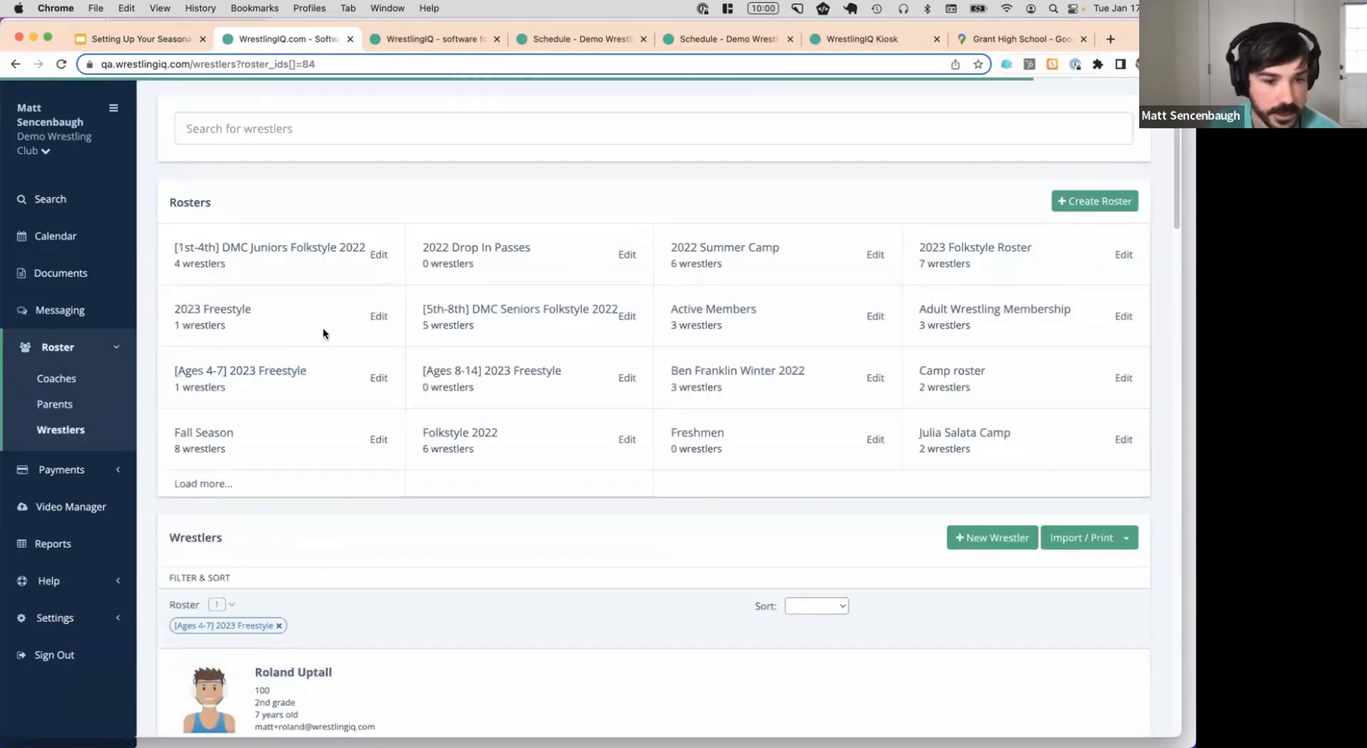
pyautogui.scroll(-2, 353, 332)
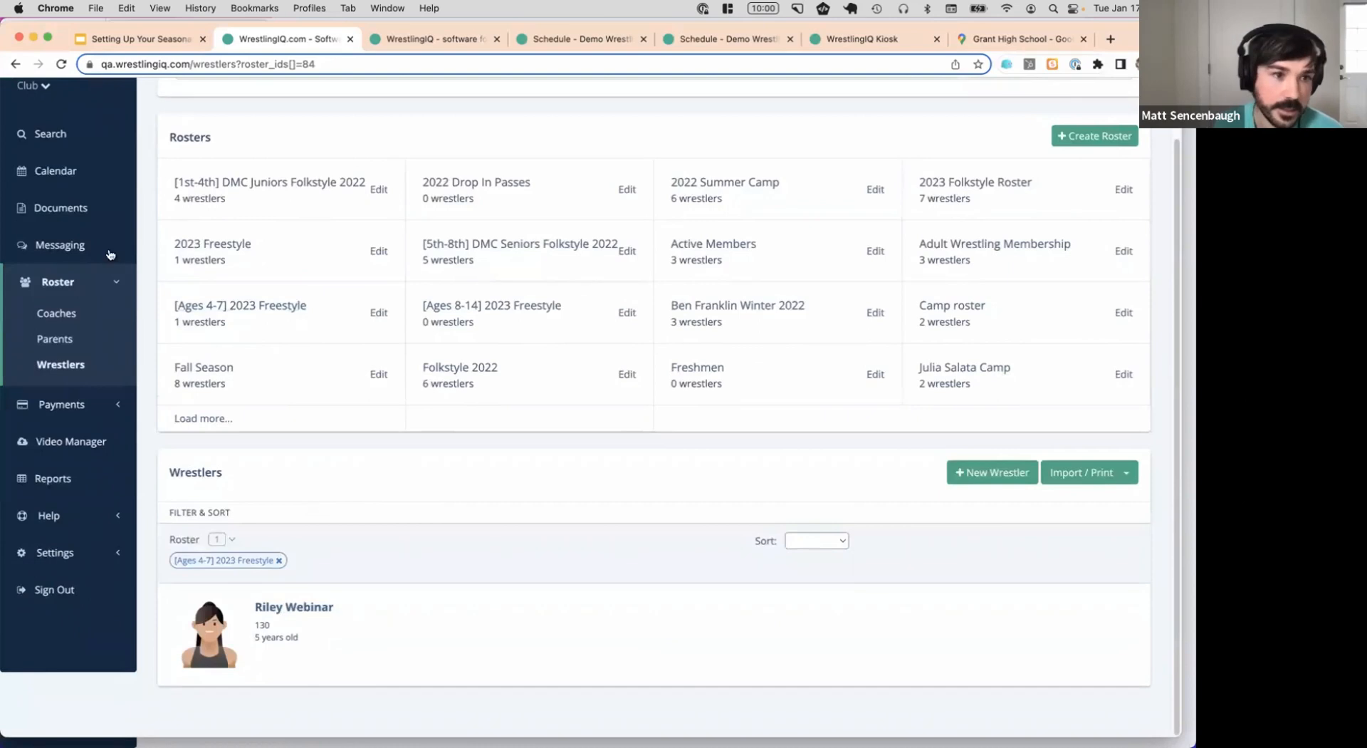
# Check the 7 members of the [Ages 4-7] 2023 Freestyle message group
pyautogui.click(87, 243)
pyautogui.click(281, 217)
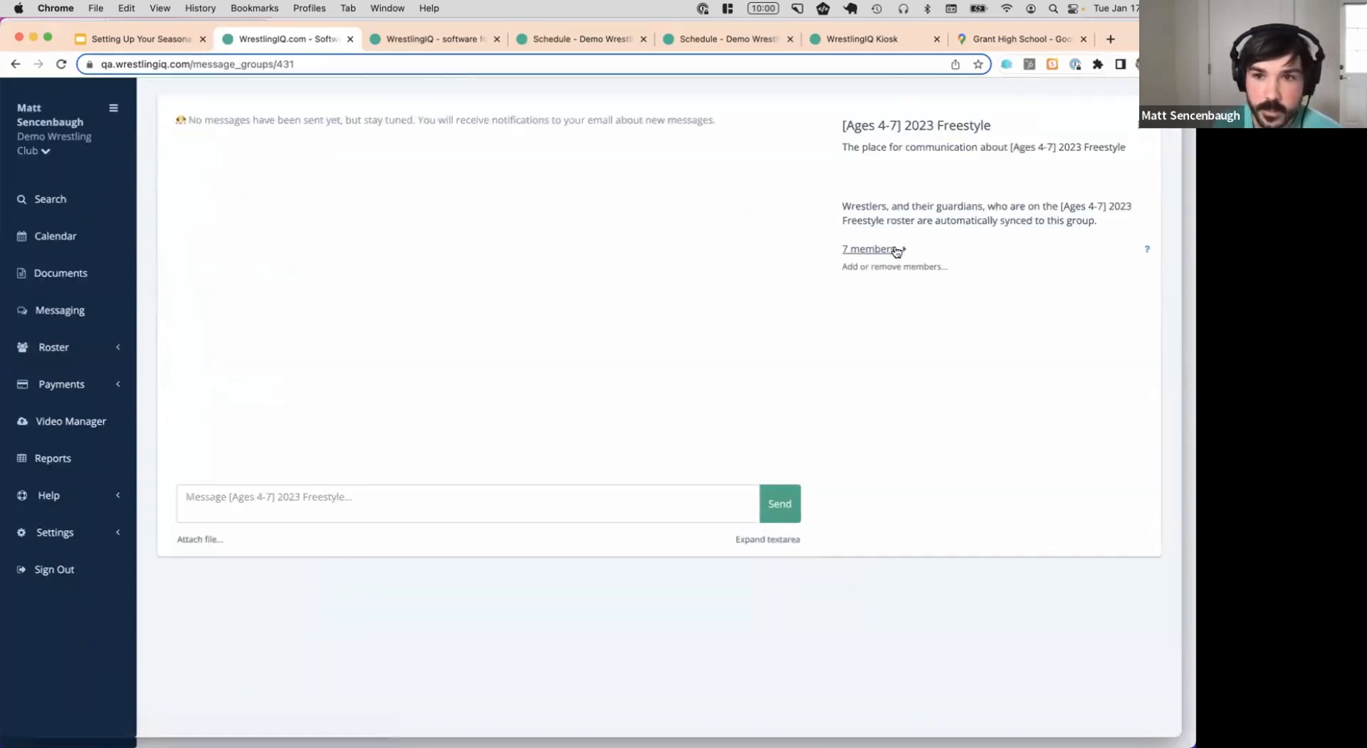
pyautogui.click(871, 250)
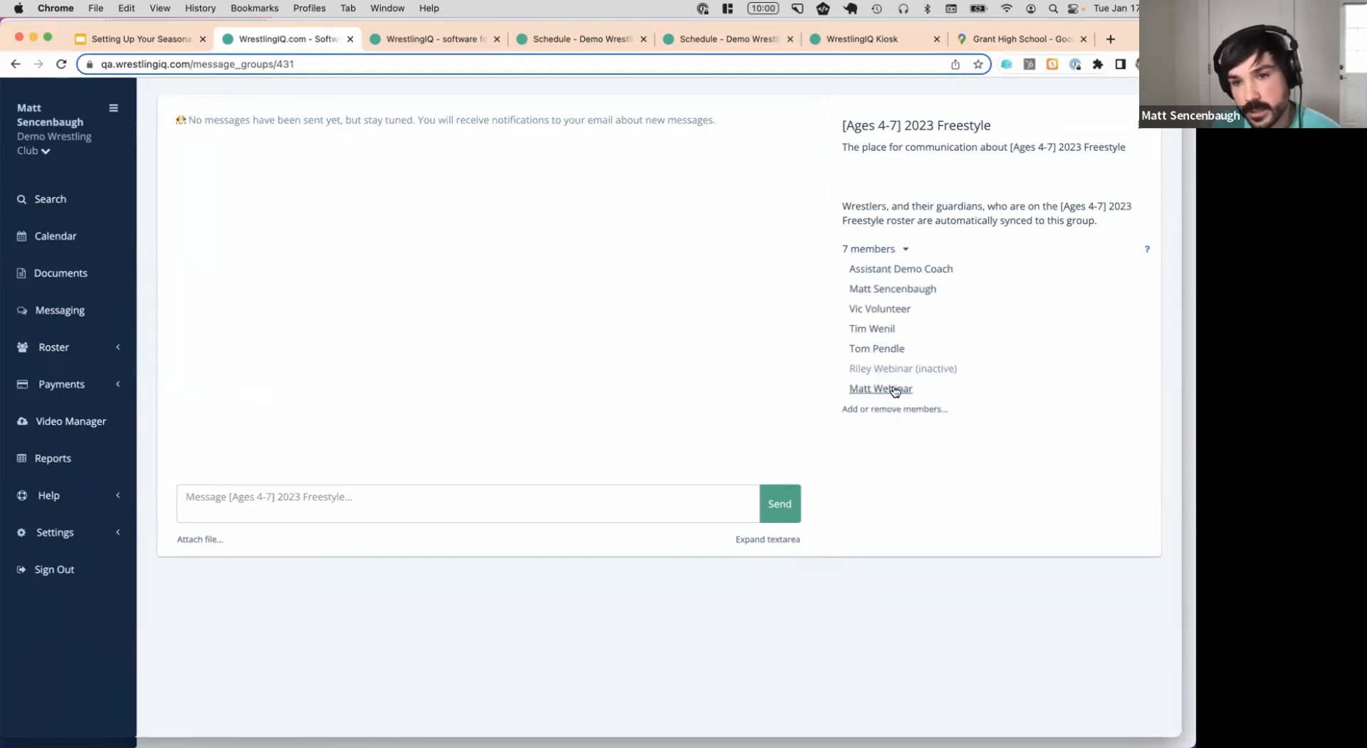
pyautogui.click(93, 244)
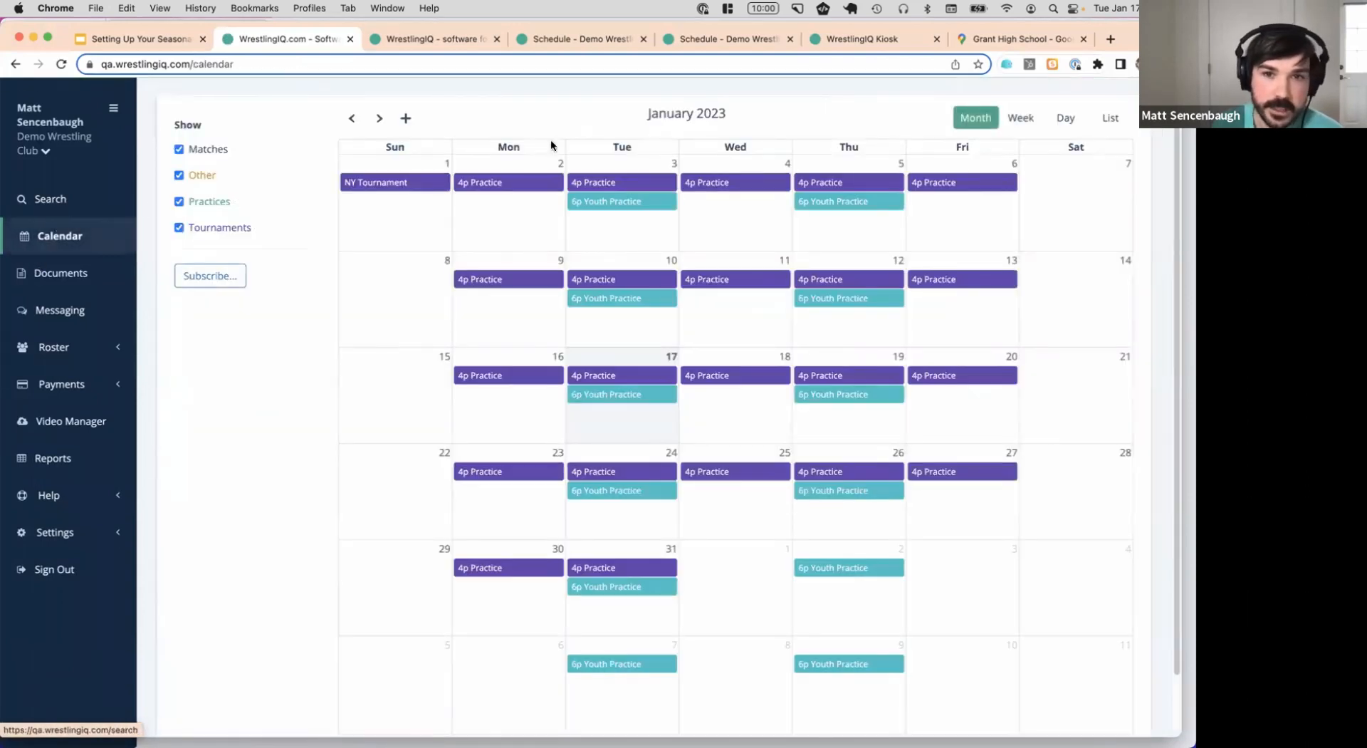
# Open the March 8, 2023 practice and filter attendance to the [Ages 4-7] 2023 Freestyle roster
pyautogui.click(380, 118)
pyautogui.click(380, 118)
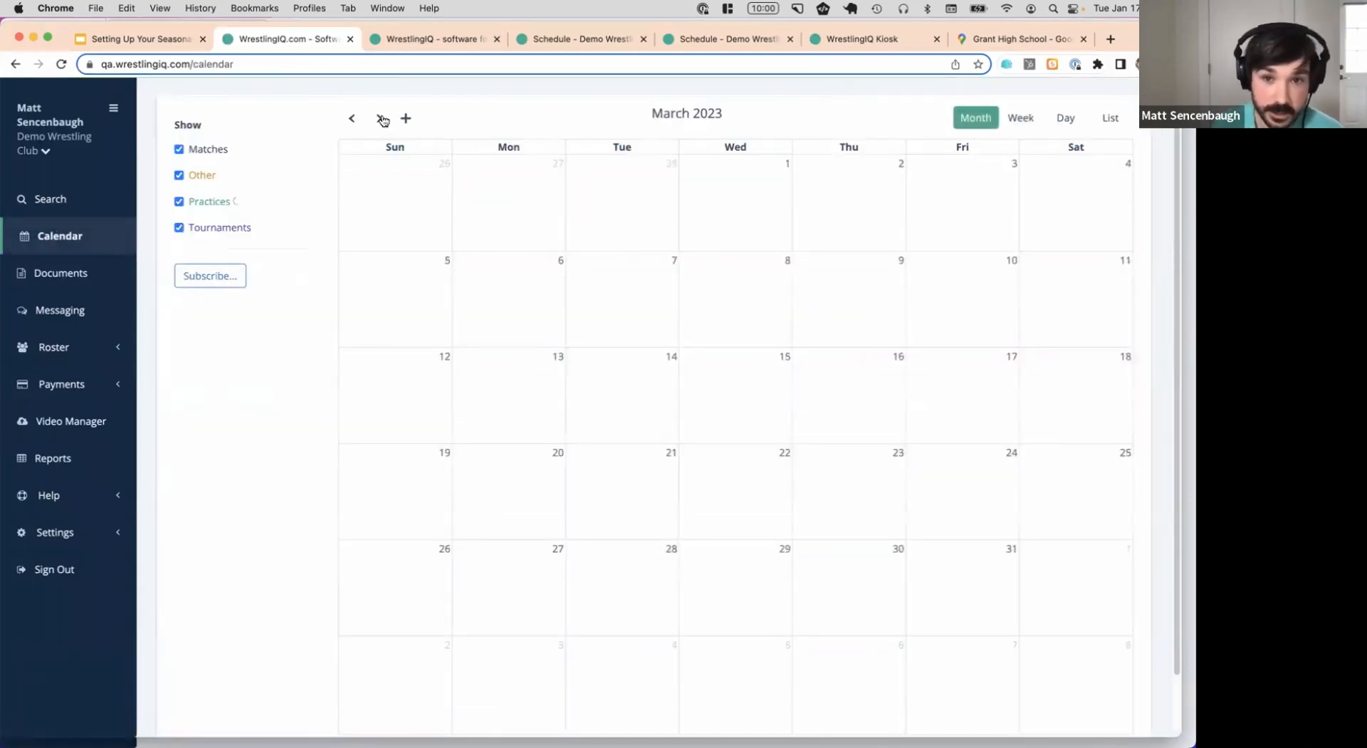
pyautogui.click(719, 274)
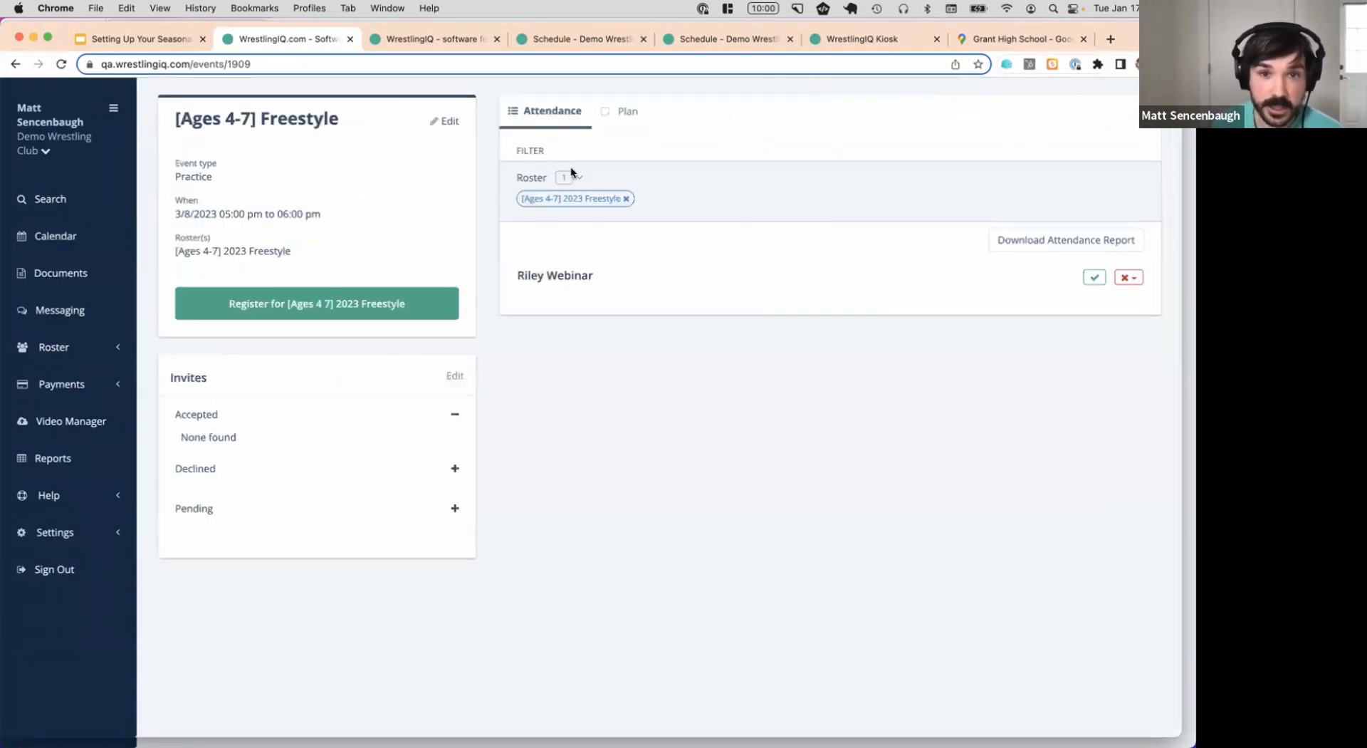
pyautogui.click(542, 200)
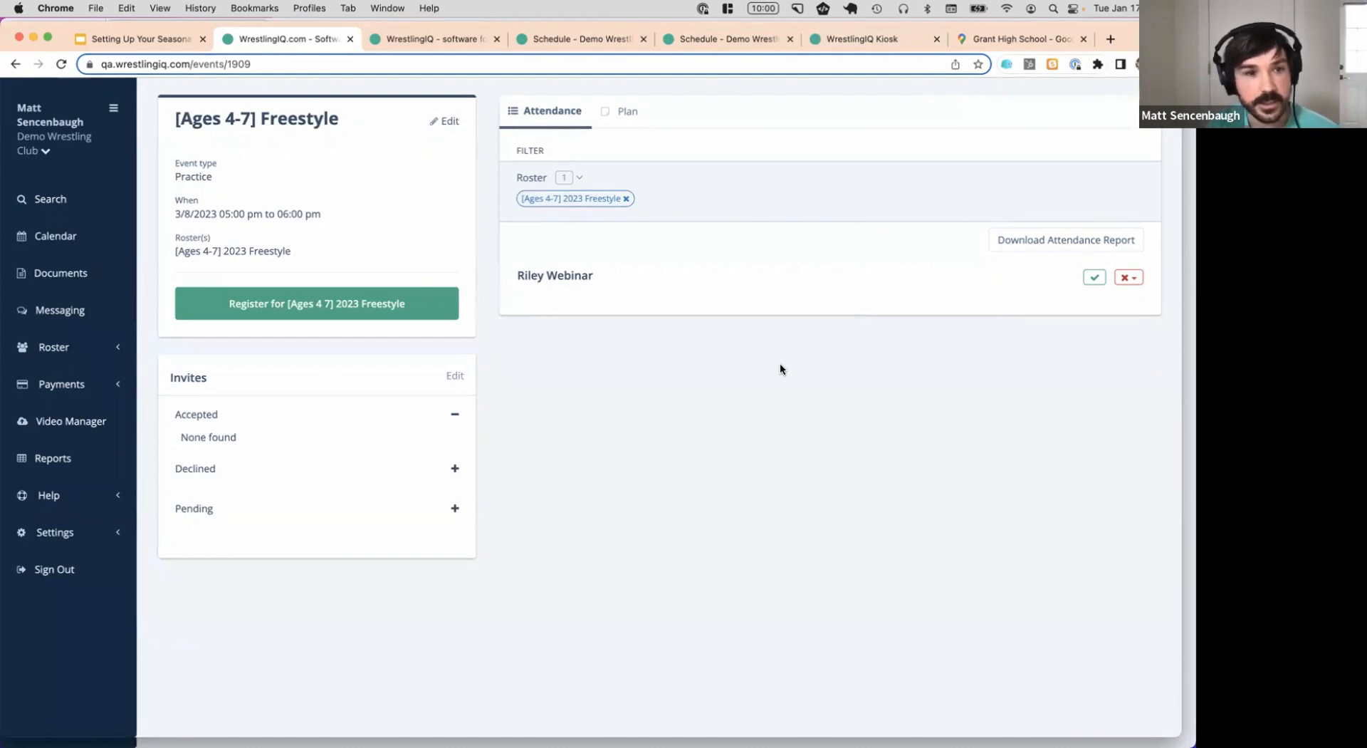
pyautogui.click(164, 39)
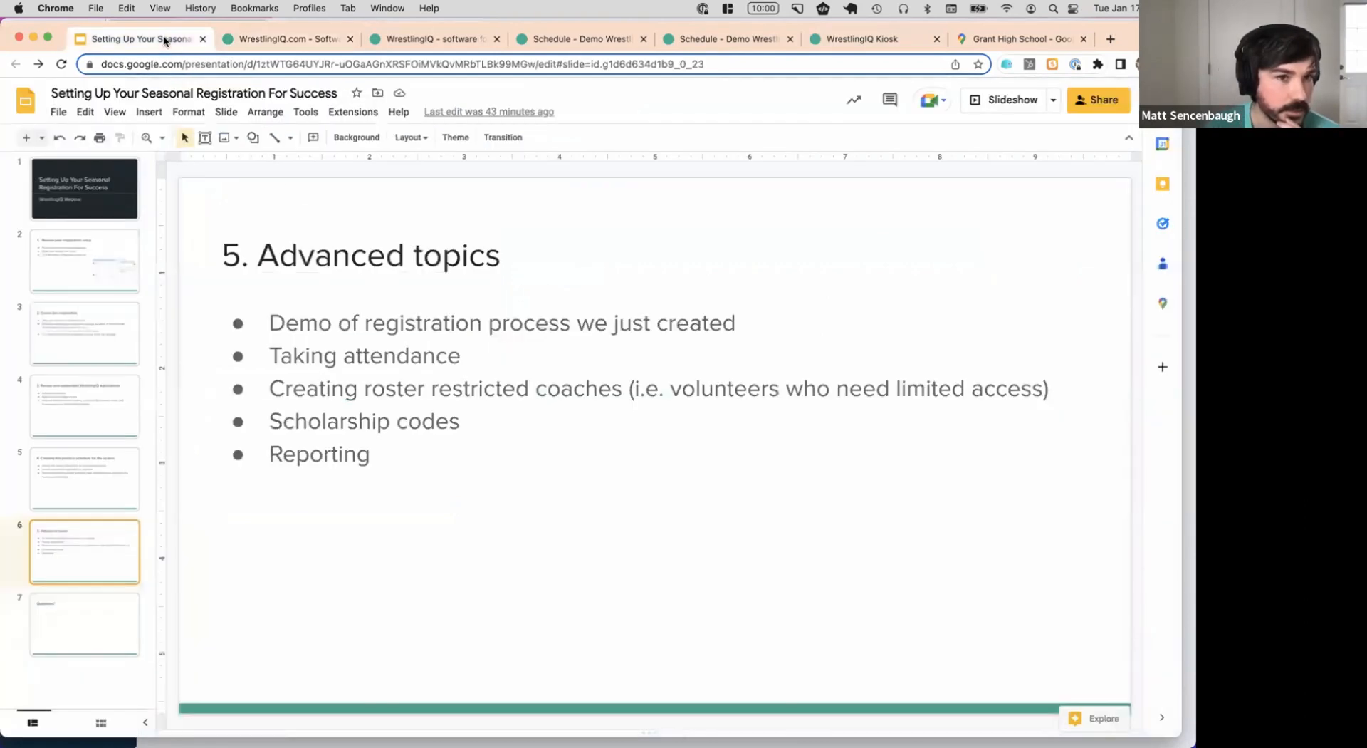
# Jump to slide 7, the closing 'Questions?' slide, after a brief look at WrestlingIQ
pyautogui.click(131, 636)
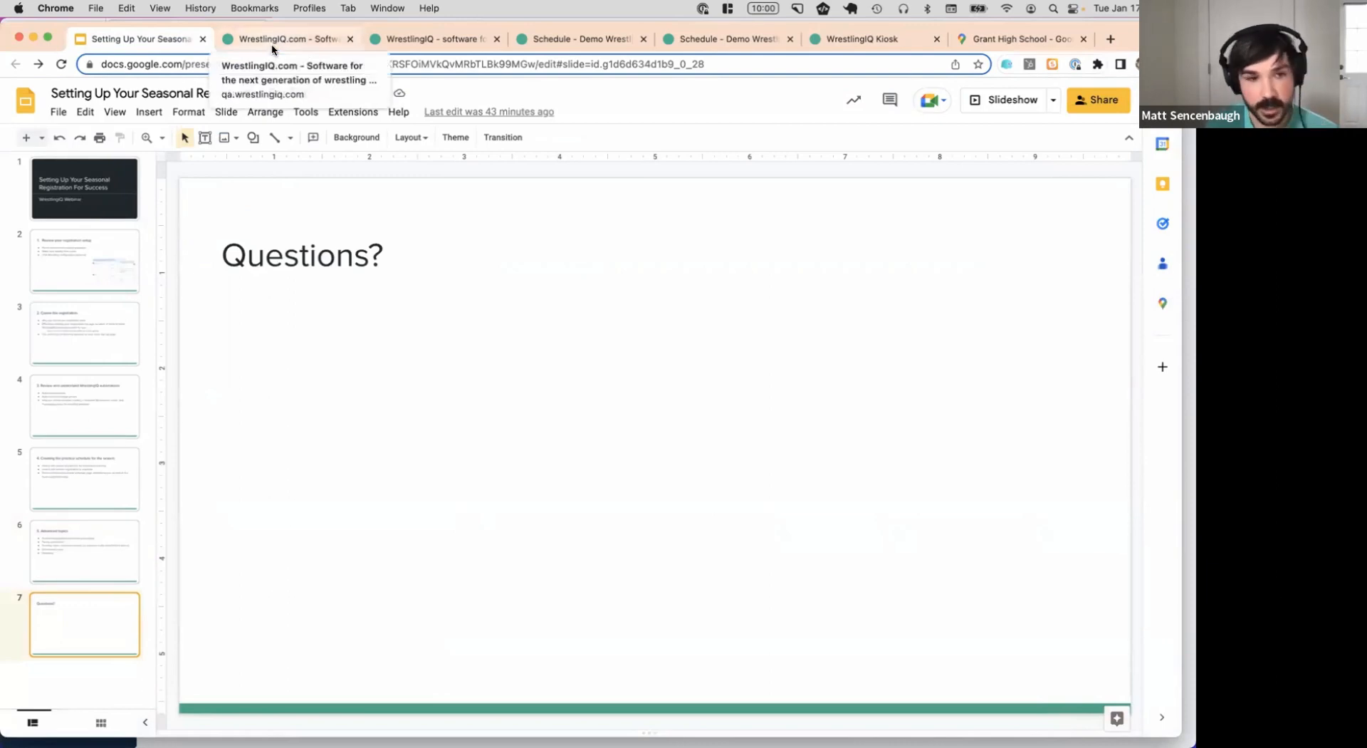
pyautogui.click(306, 45)
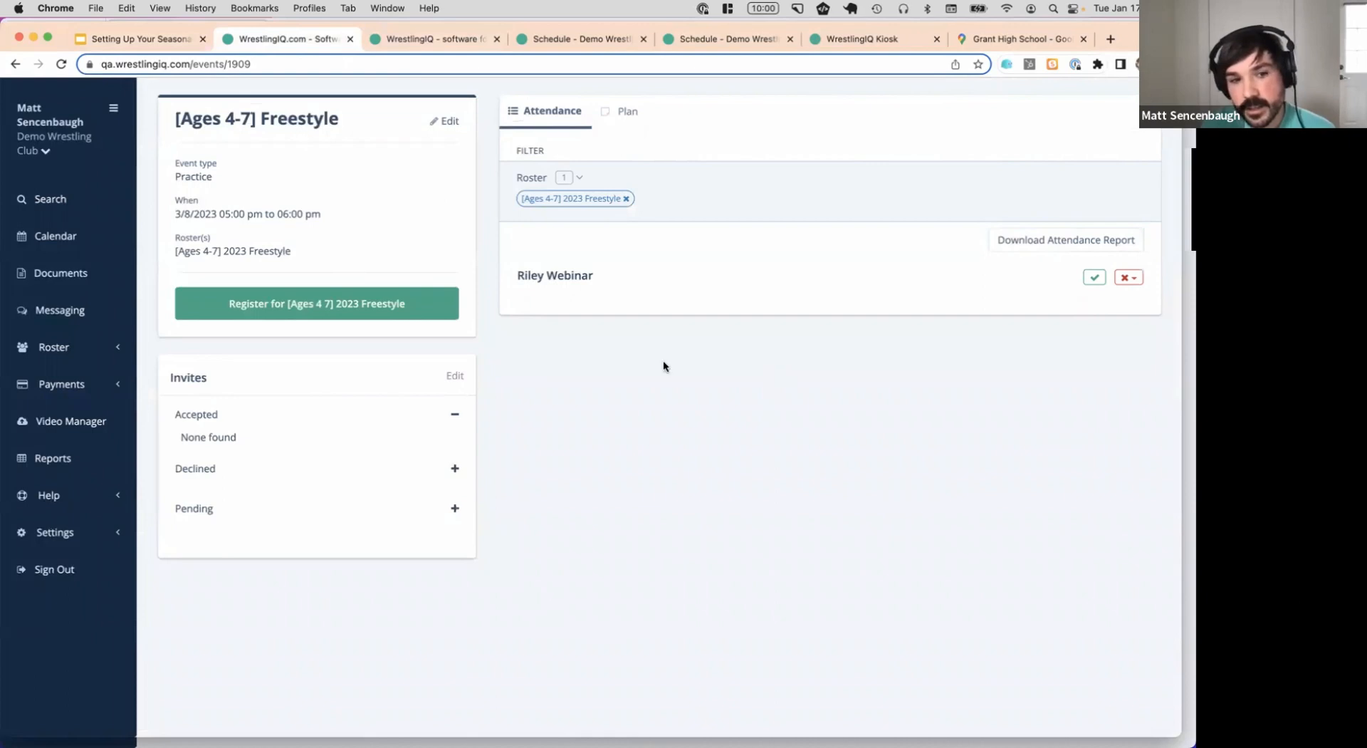
pyautogui.click(152, 41)
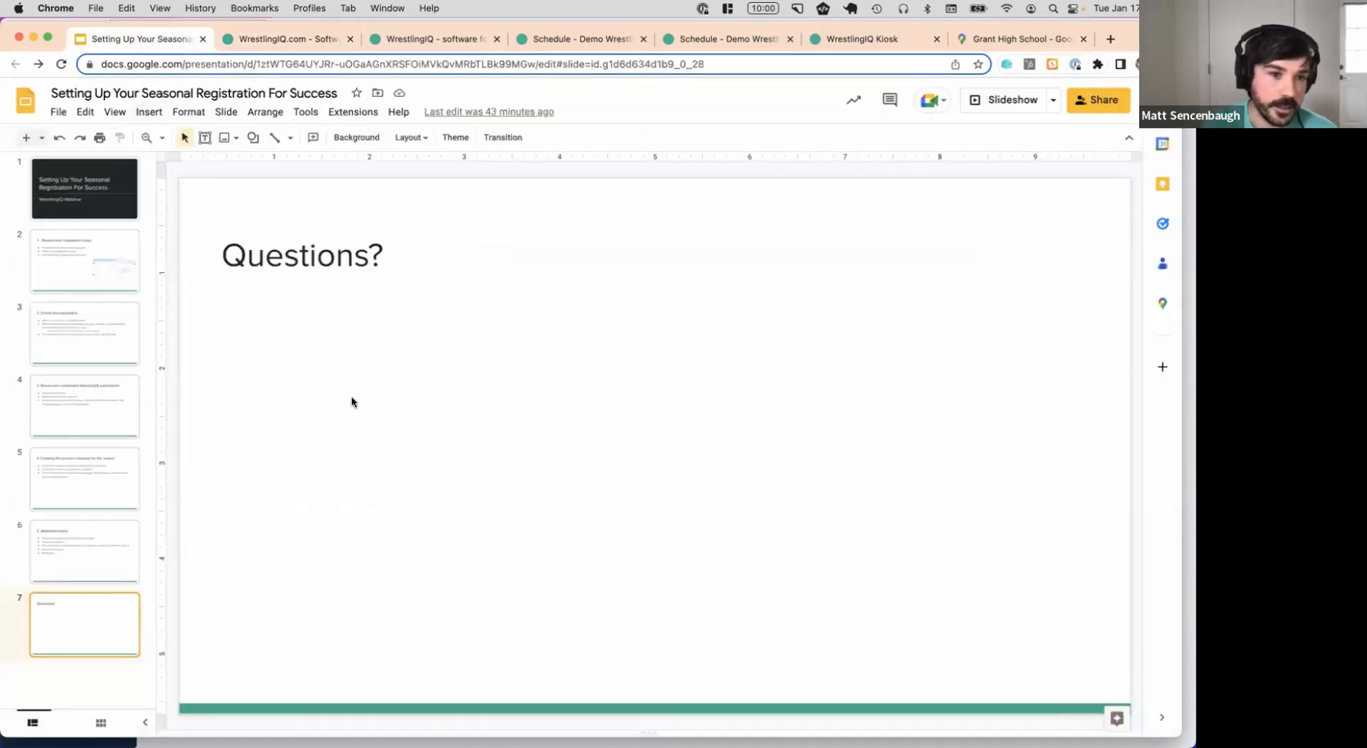